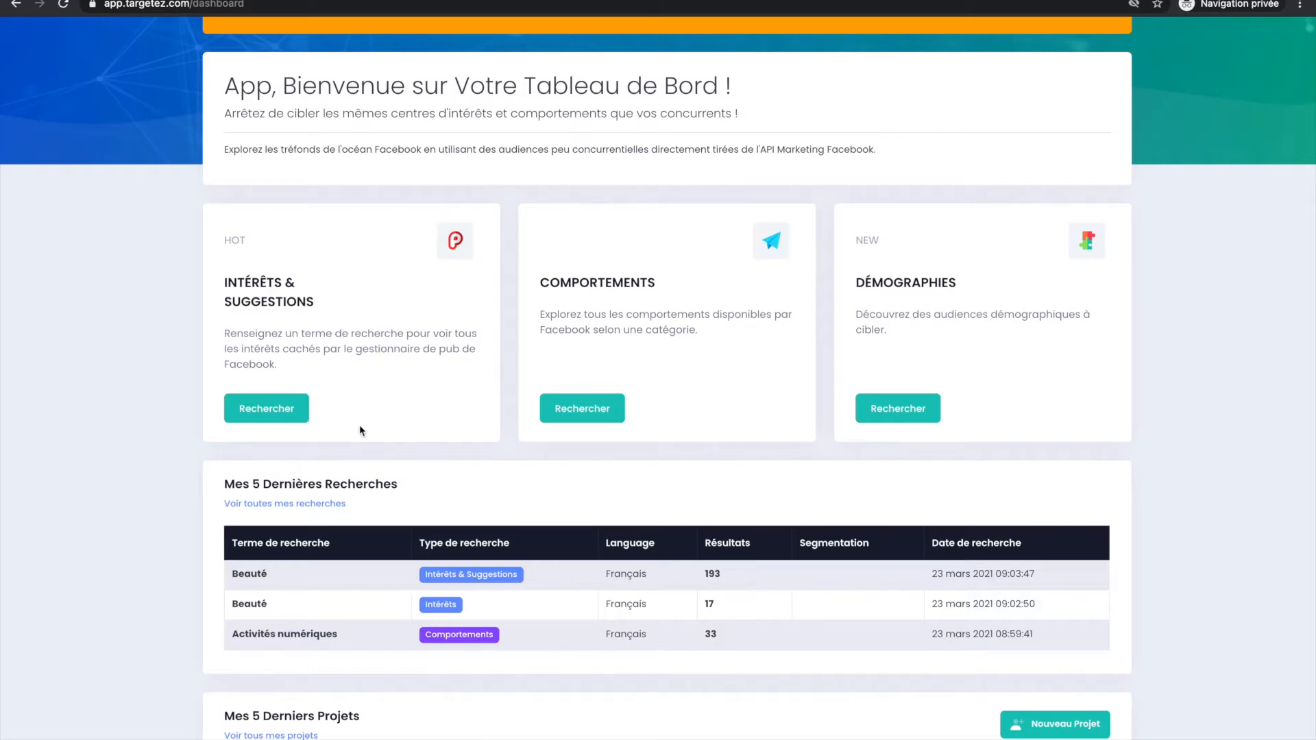
Examine the dashboard's audience search cards, the recent searches and the explanation of the recent projects section.
scroll(719, 541, "down", 1)
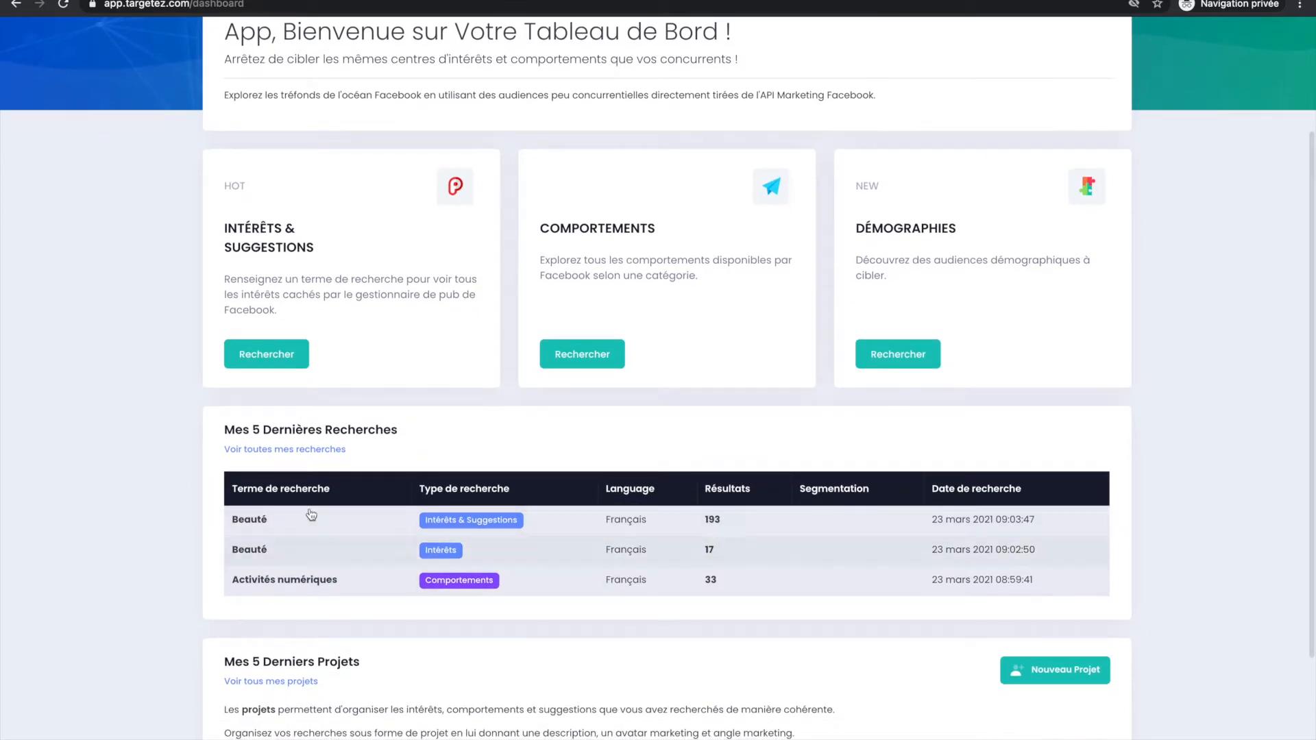
scroll(360, 442, "down", 3)
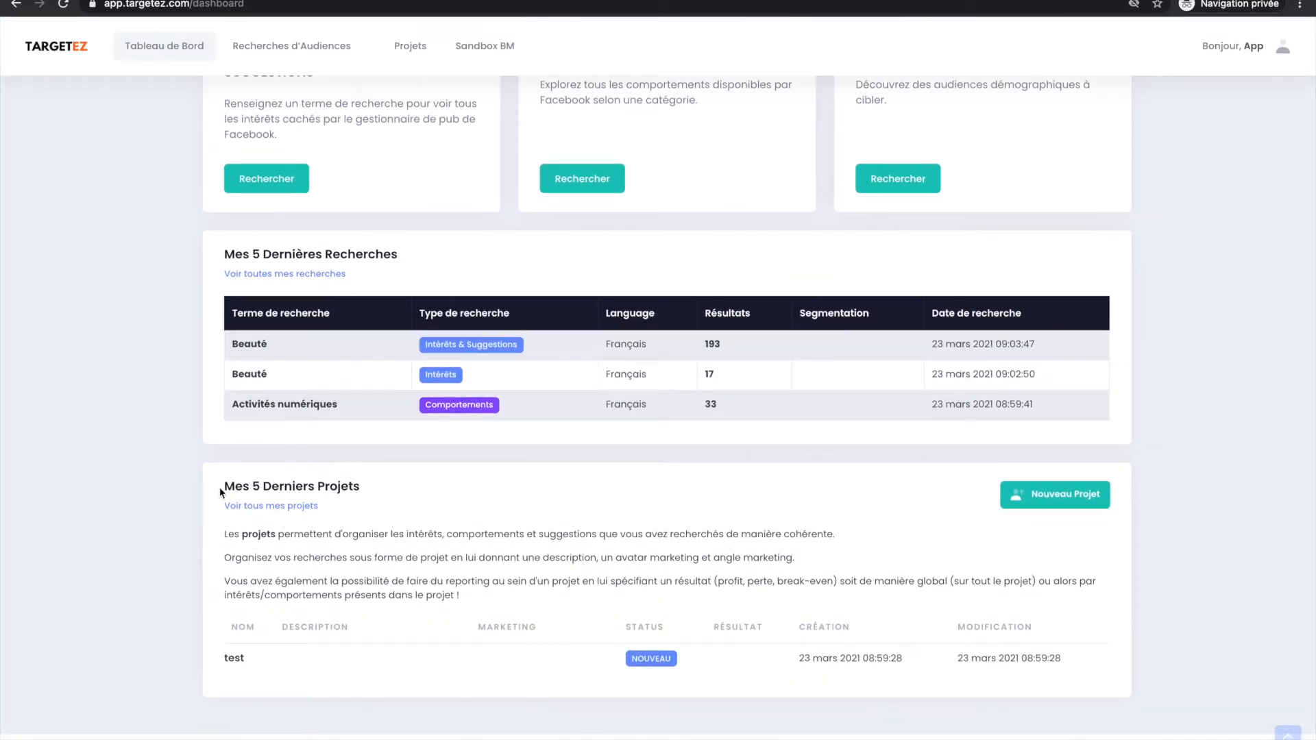
left_click_drag(462, 579, 224, 534)
left_click(220, 520)
left_click_drag(225, 534, 305, 585)
left_click(366, 566)
scroll(366, 569, "up", 3)
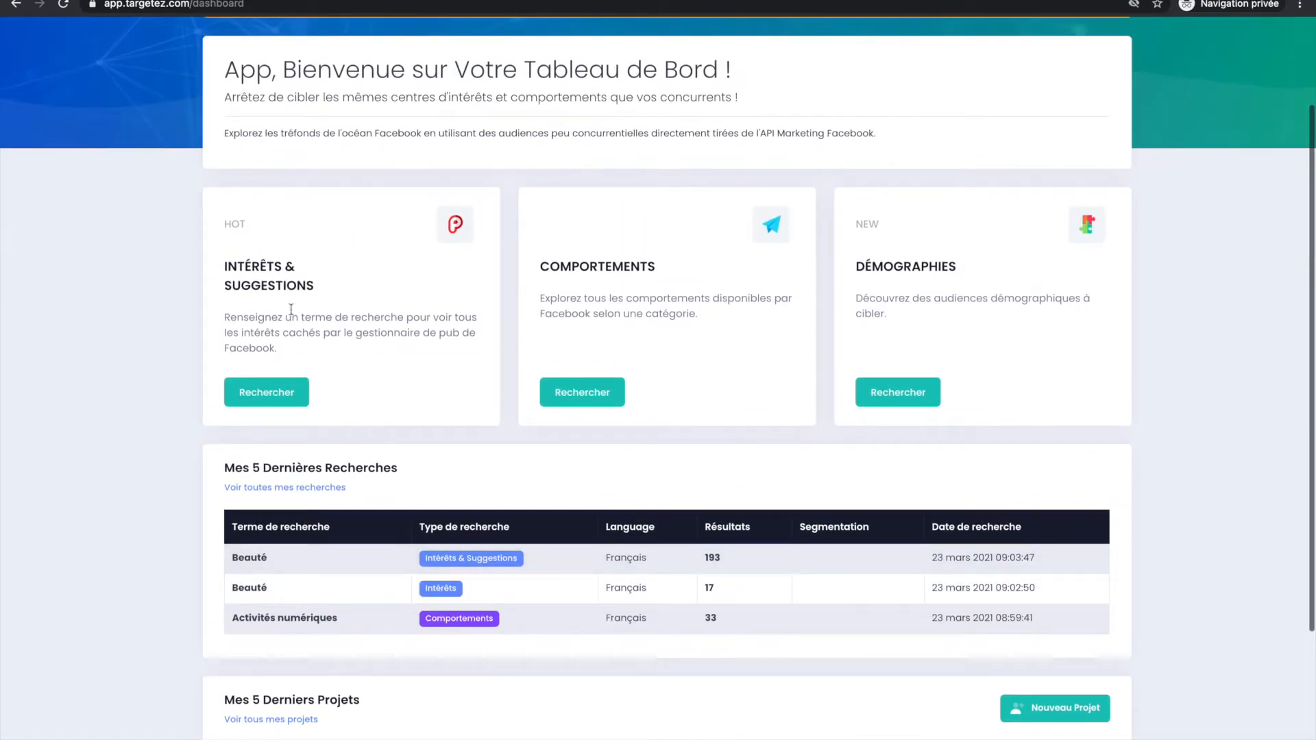
scroll(231, 260, "up", 2)
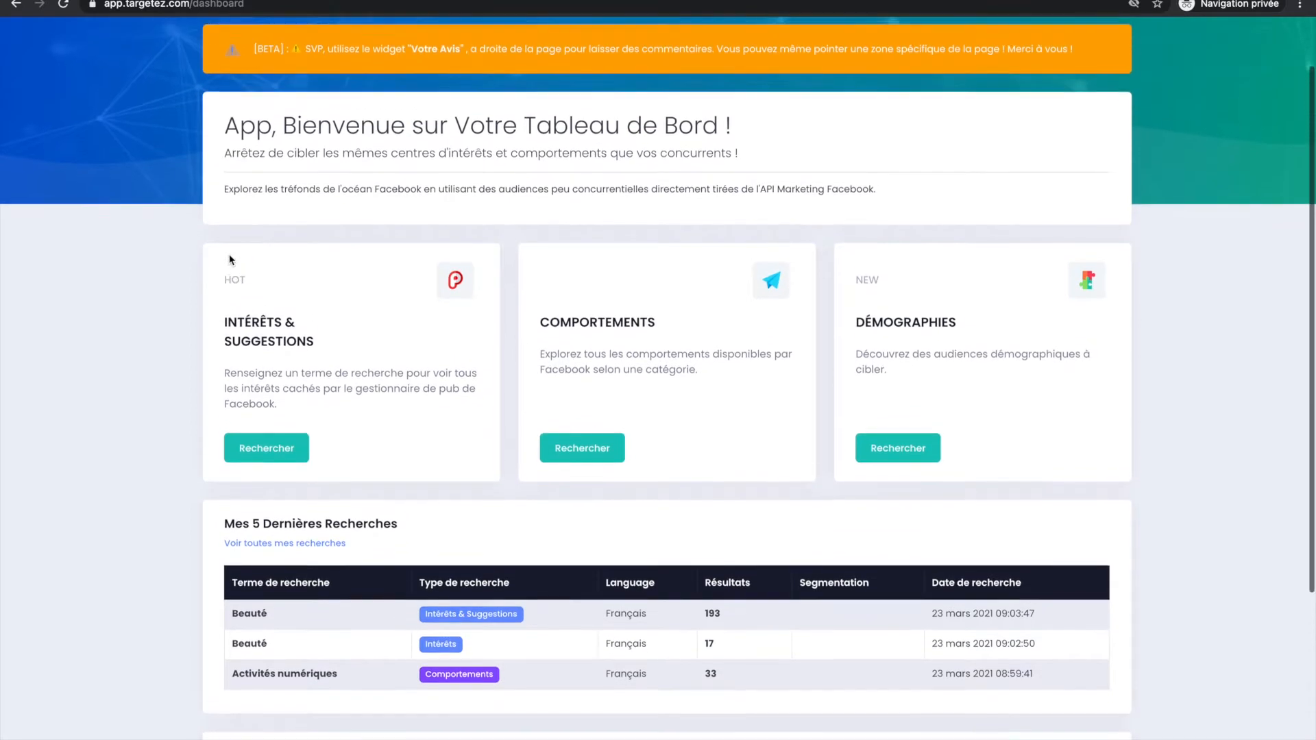
scroll(229, 259, "up", 1)
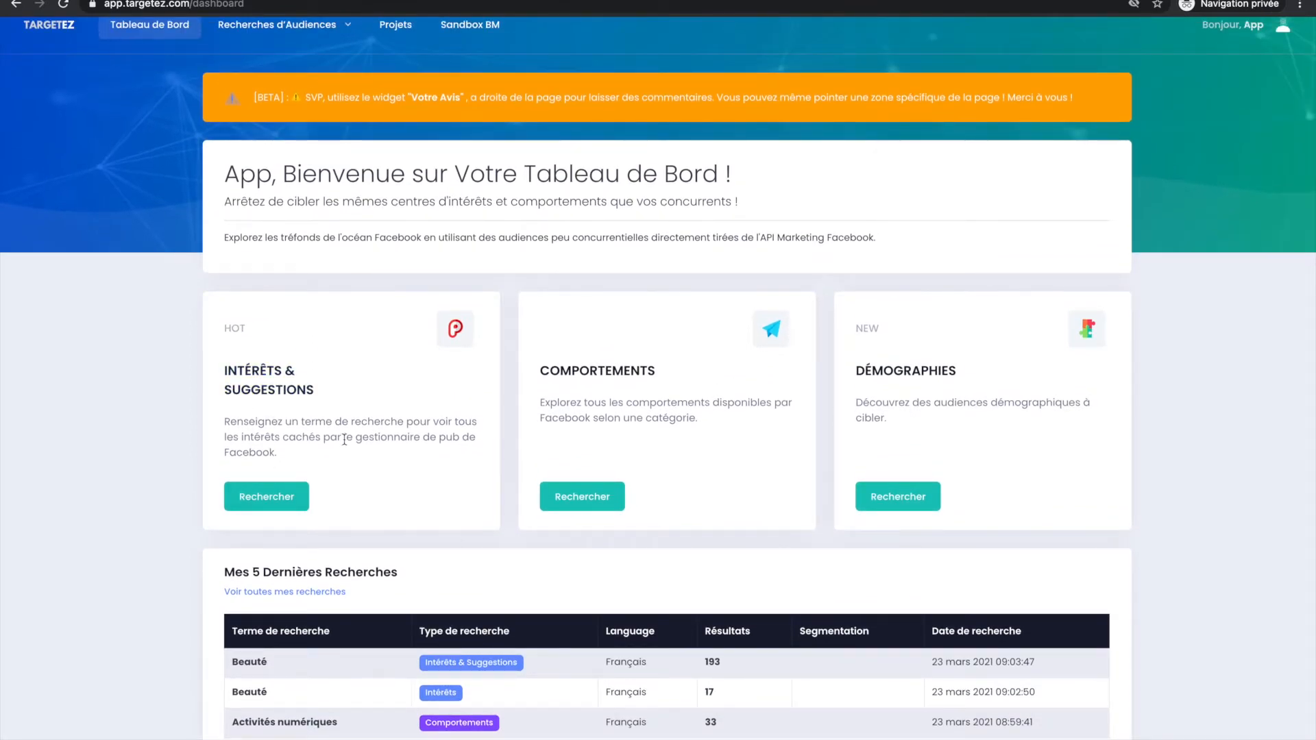
Open the Intérêts & Suggestions search and add the suggested term Cafés as the search term.
left_click(289, 506)
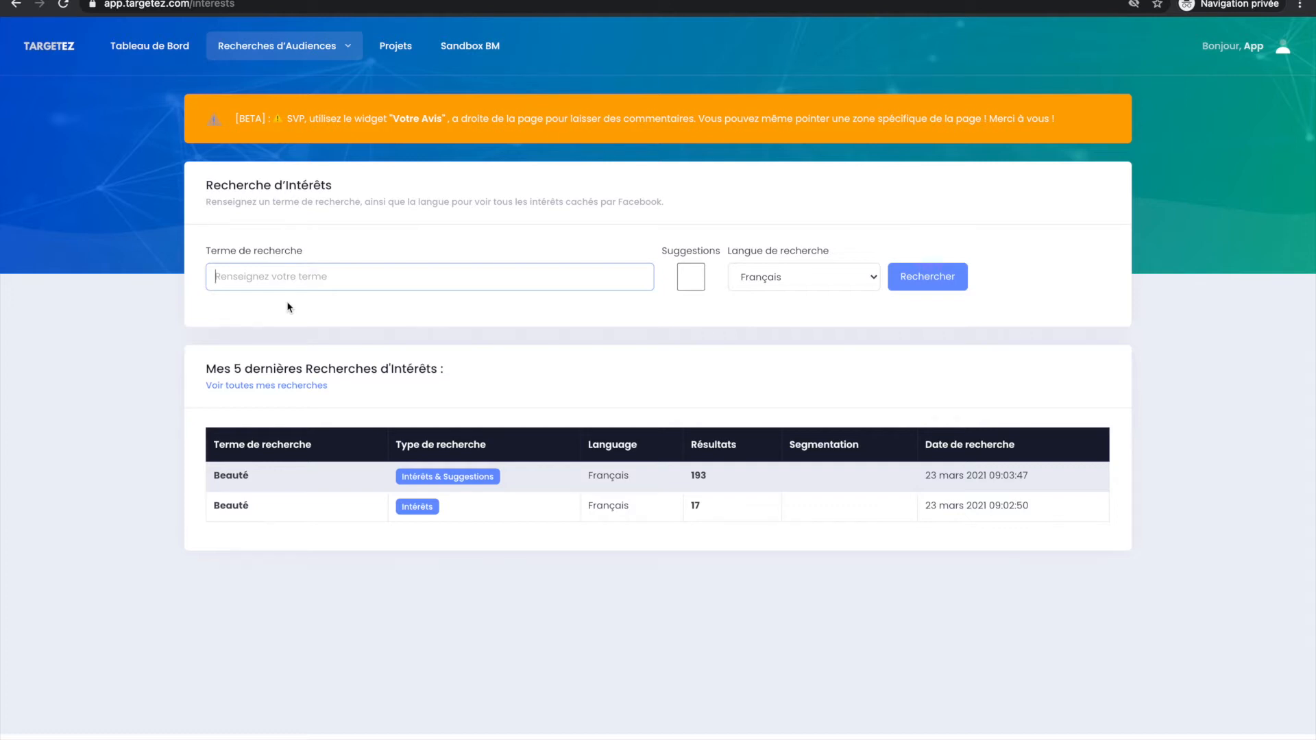
type("caf")
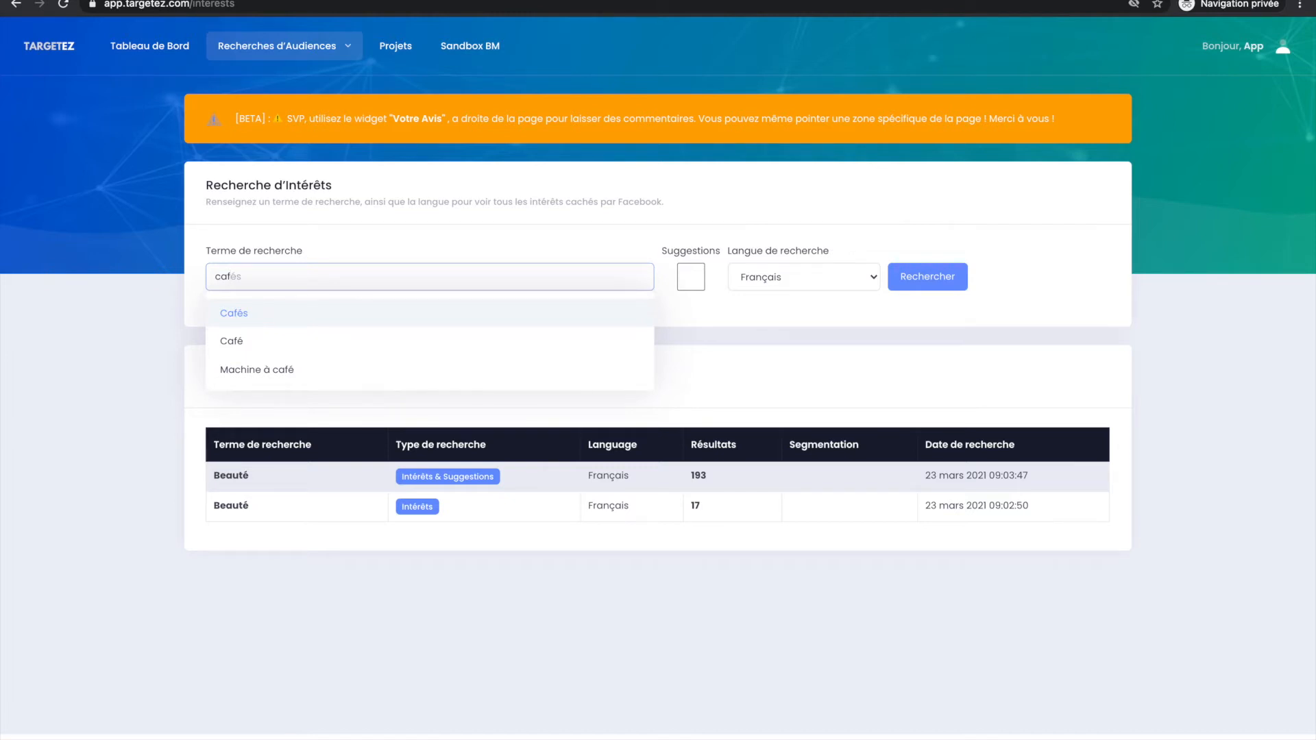
key("Down")
left_click(265, 322)
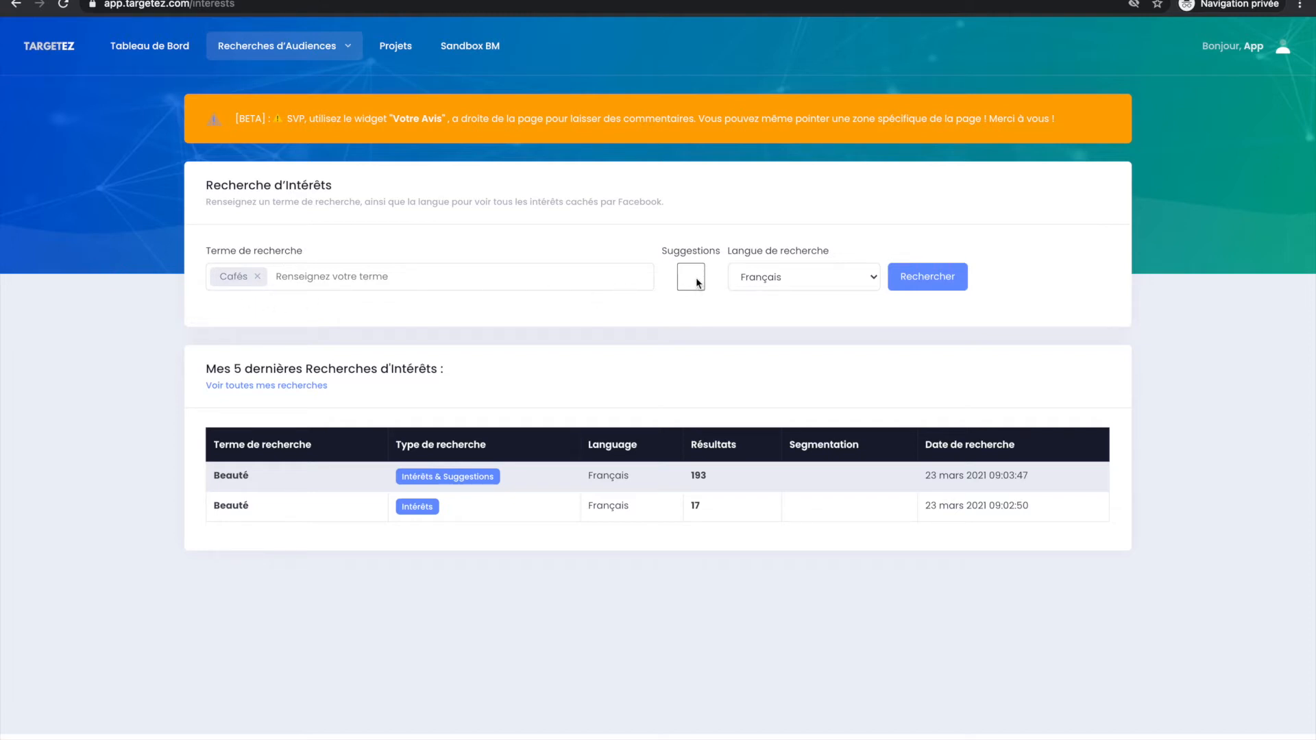
Browse the search languages, switch to Allemand and set the language back to Français.
left_click(740, 279)
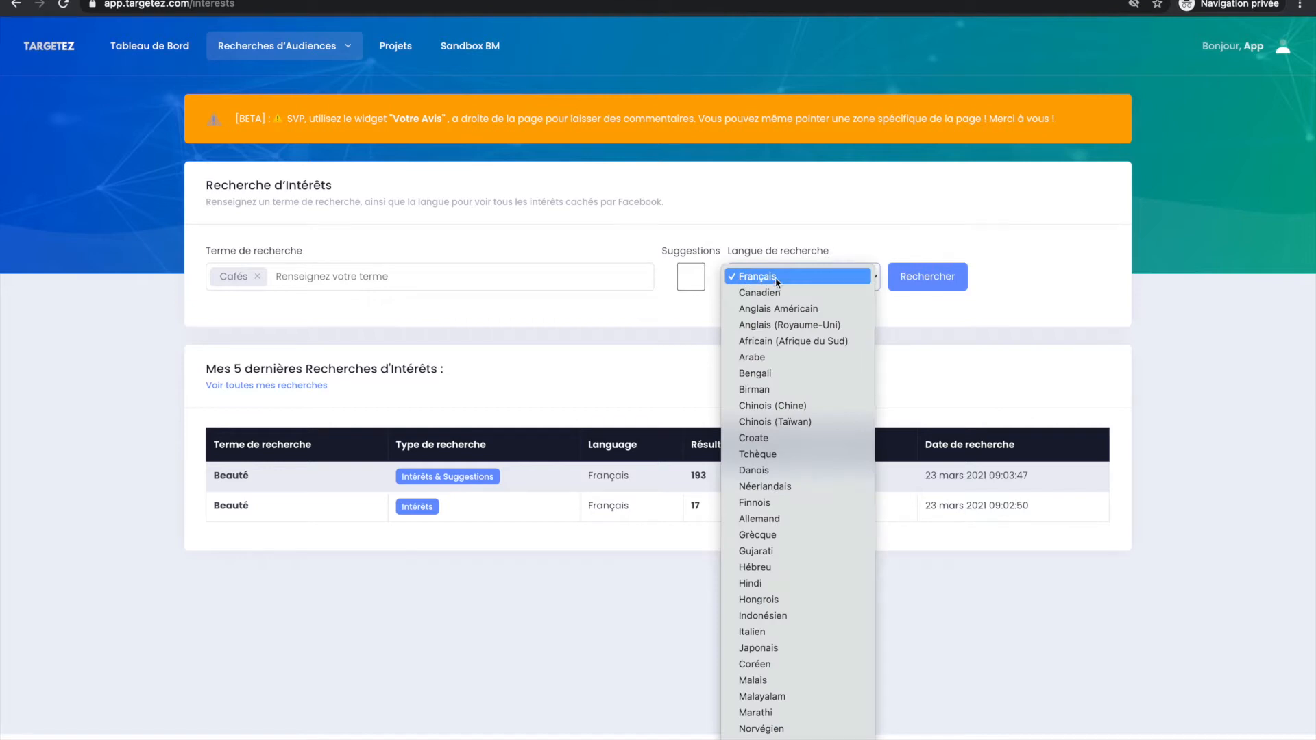
left_click(757, 275)
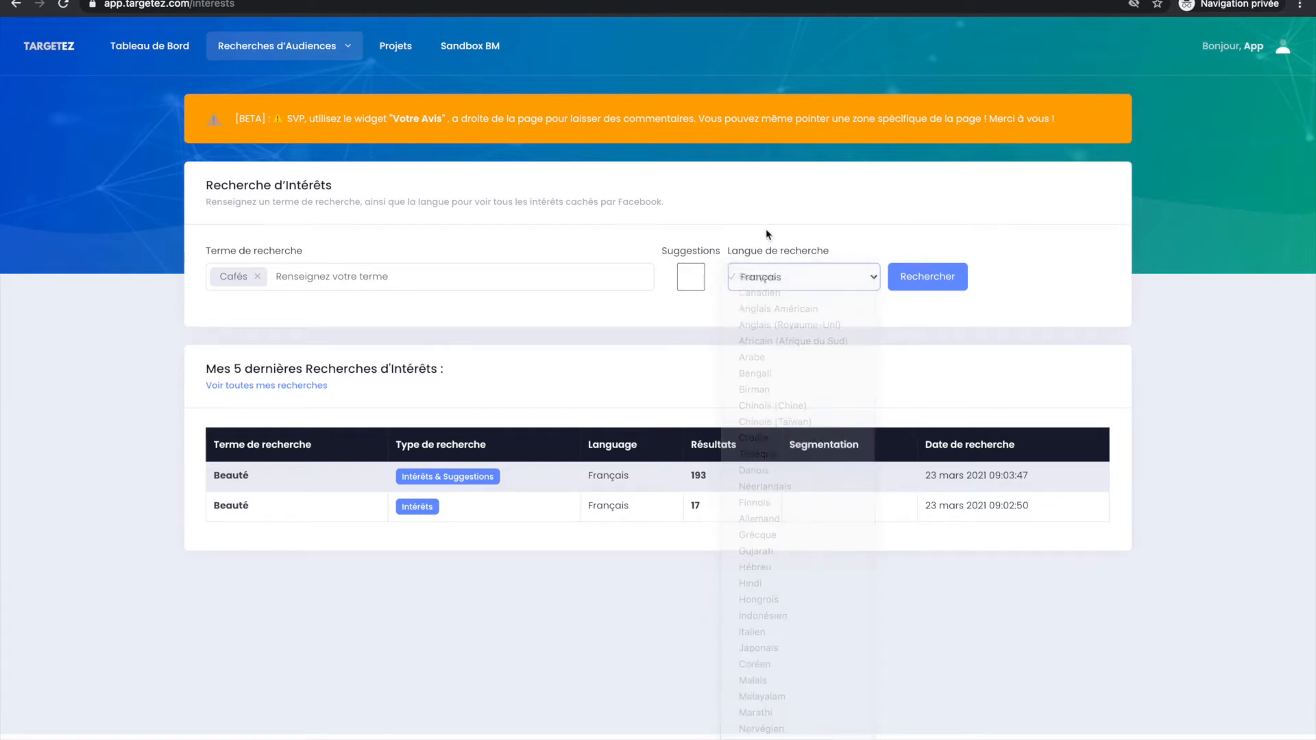
left_click(762, 274)
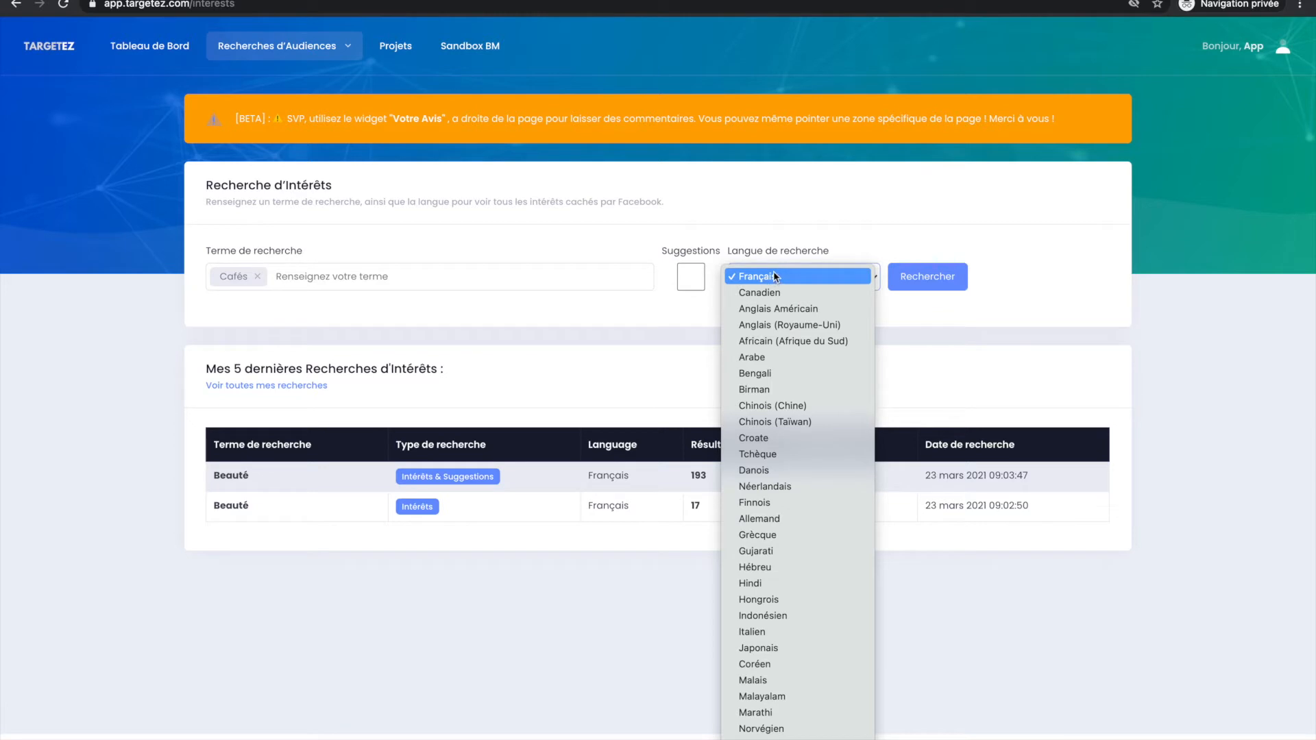
left_click(766, 521)
left_click(791, 286)
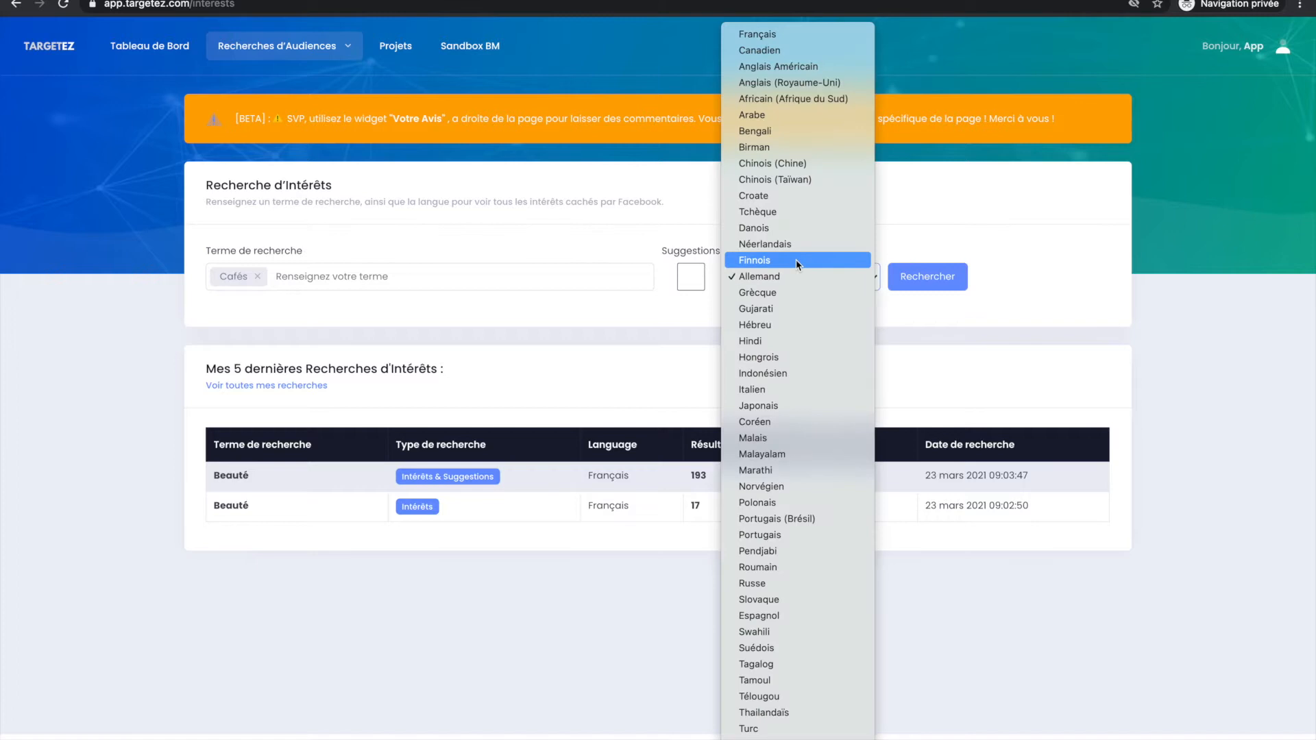
left_click(808, 38)
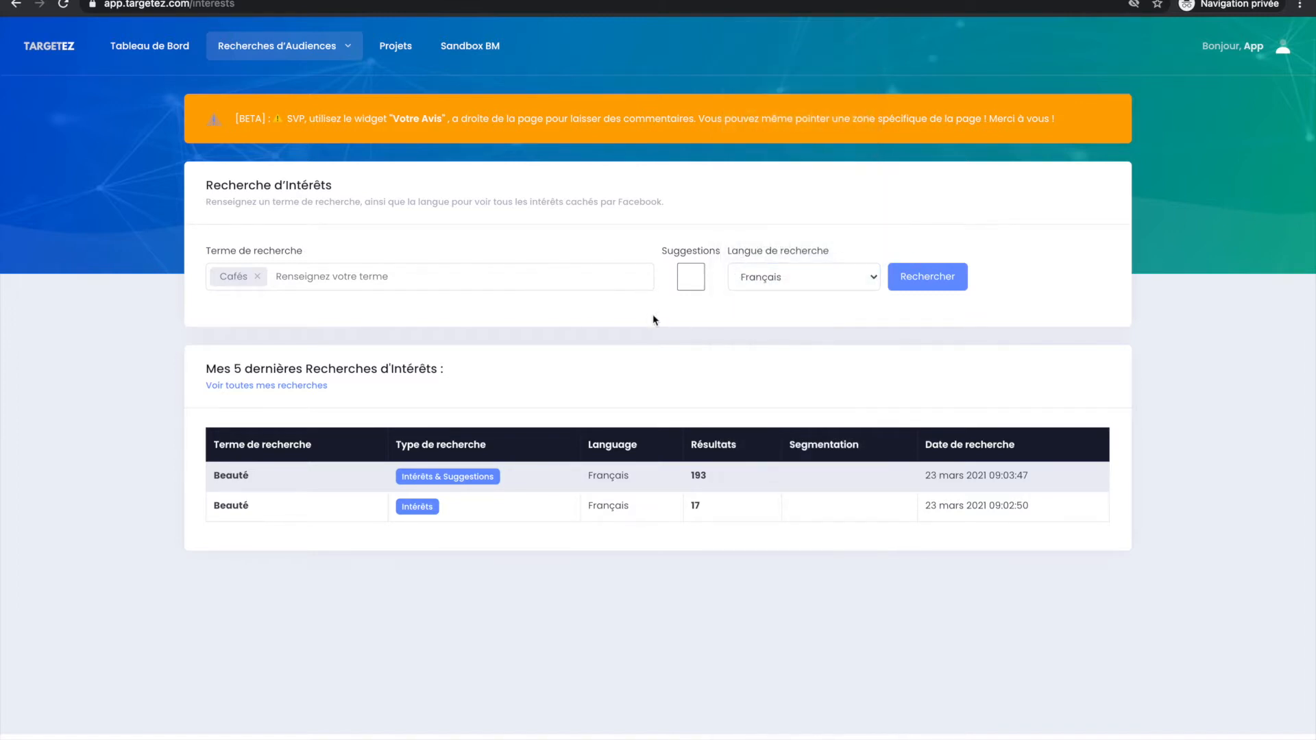
Run the Cafés interest search in Français and look through the results list.
left_click(939, 283)
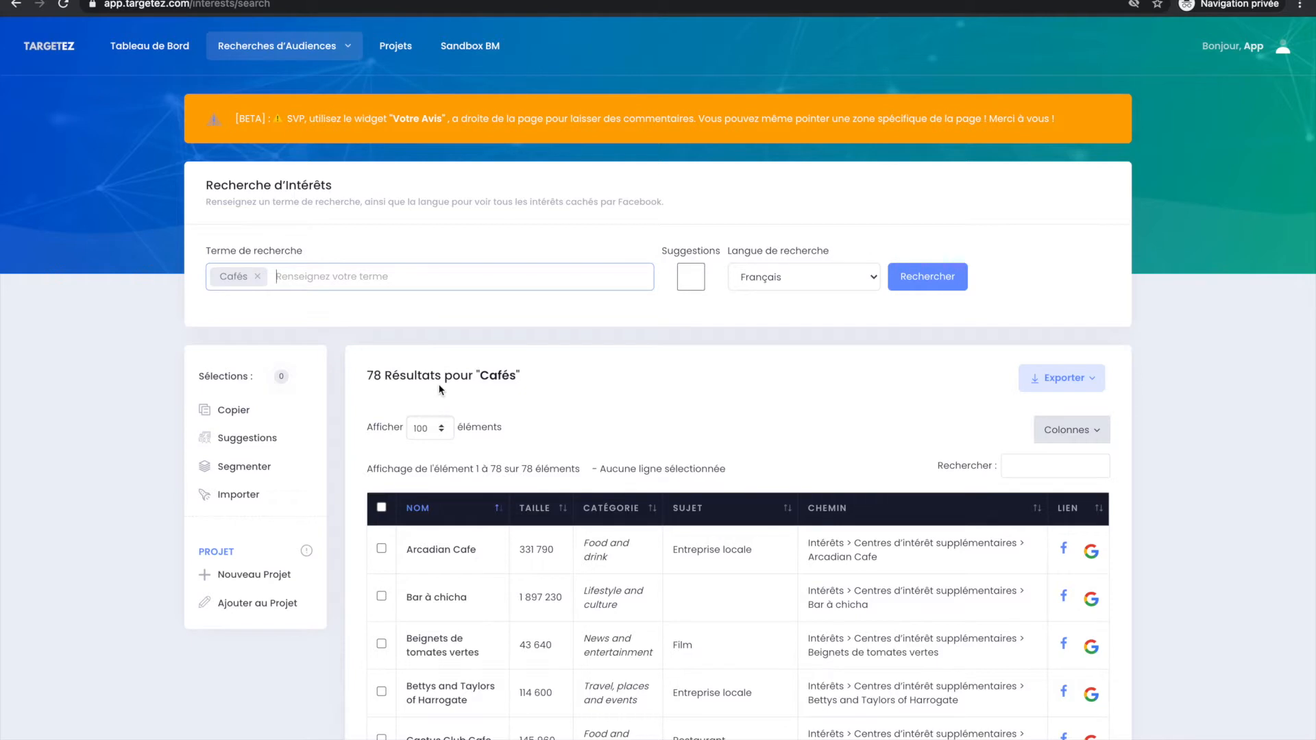
double_click(388, 376)
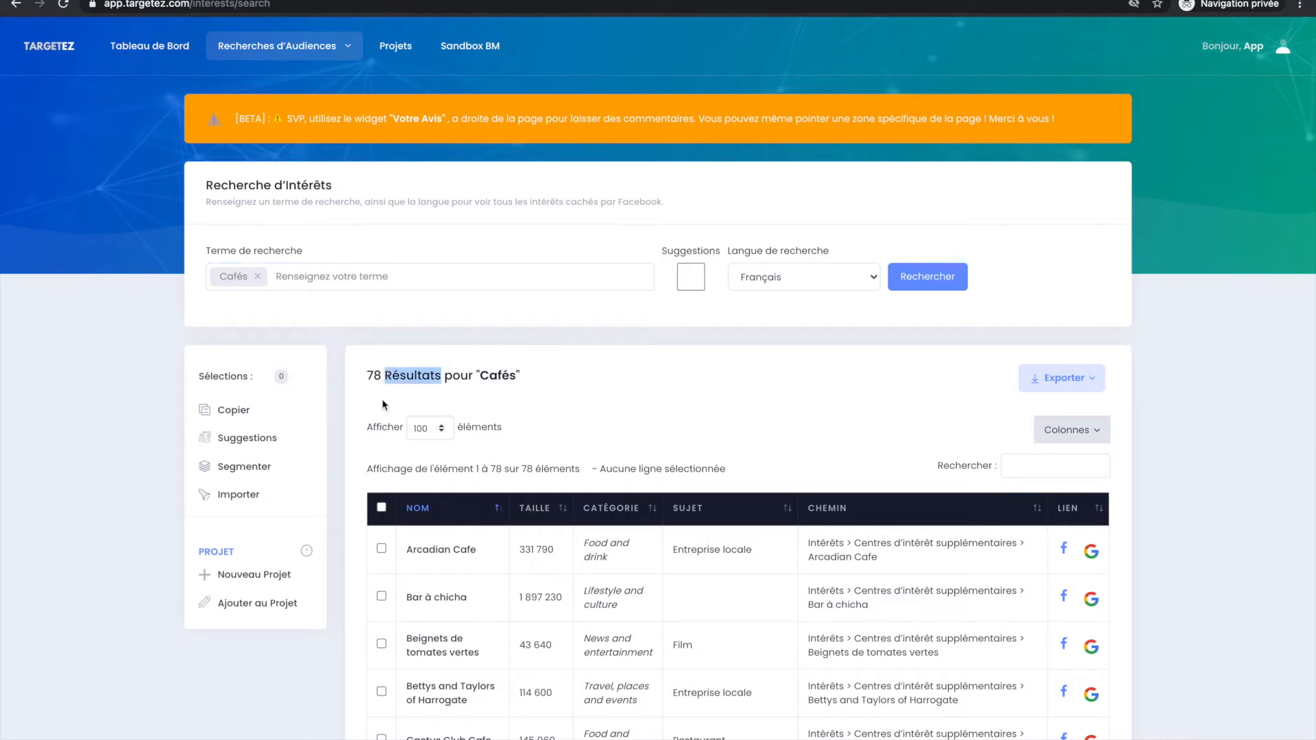
double_click(487, 381)
scroll(488, 381, "down", 1)
scroll(487, 381, "down", 3)
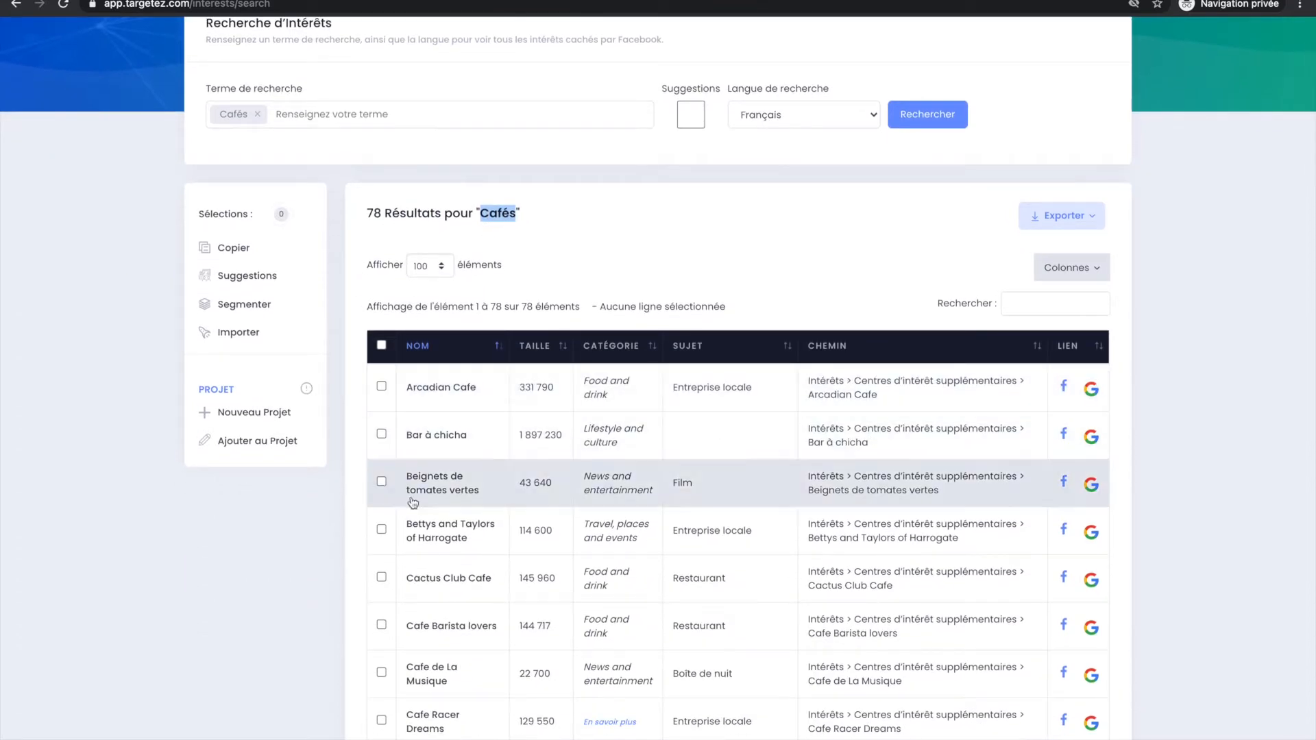
scroll(412, 627, "down", 4)
scroll(410, 631, "up", 7)
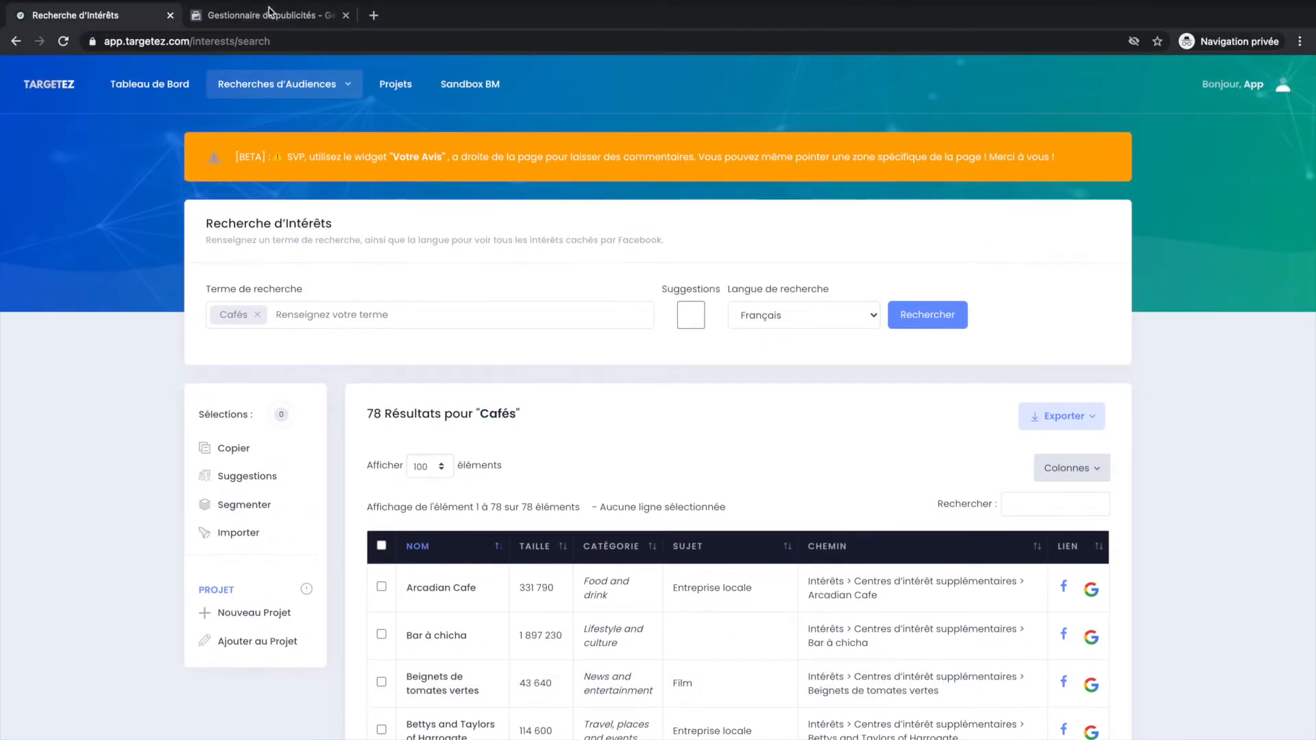
Switch to Facebook Ads Manager and open the TargetezMy Ad Set ad set for editing at its audience's advanced targeting.
left_click(266, 15)
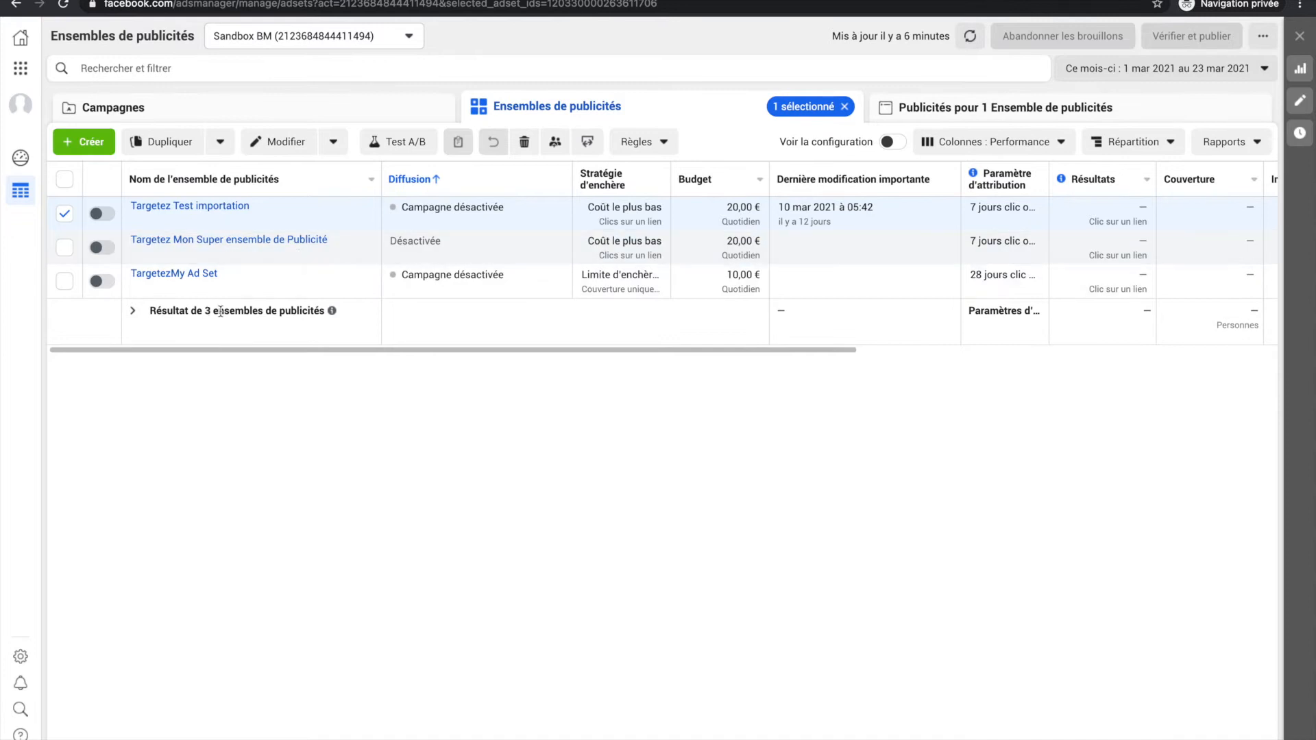
left_click(238, 285)
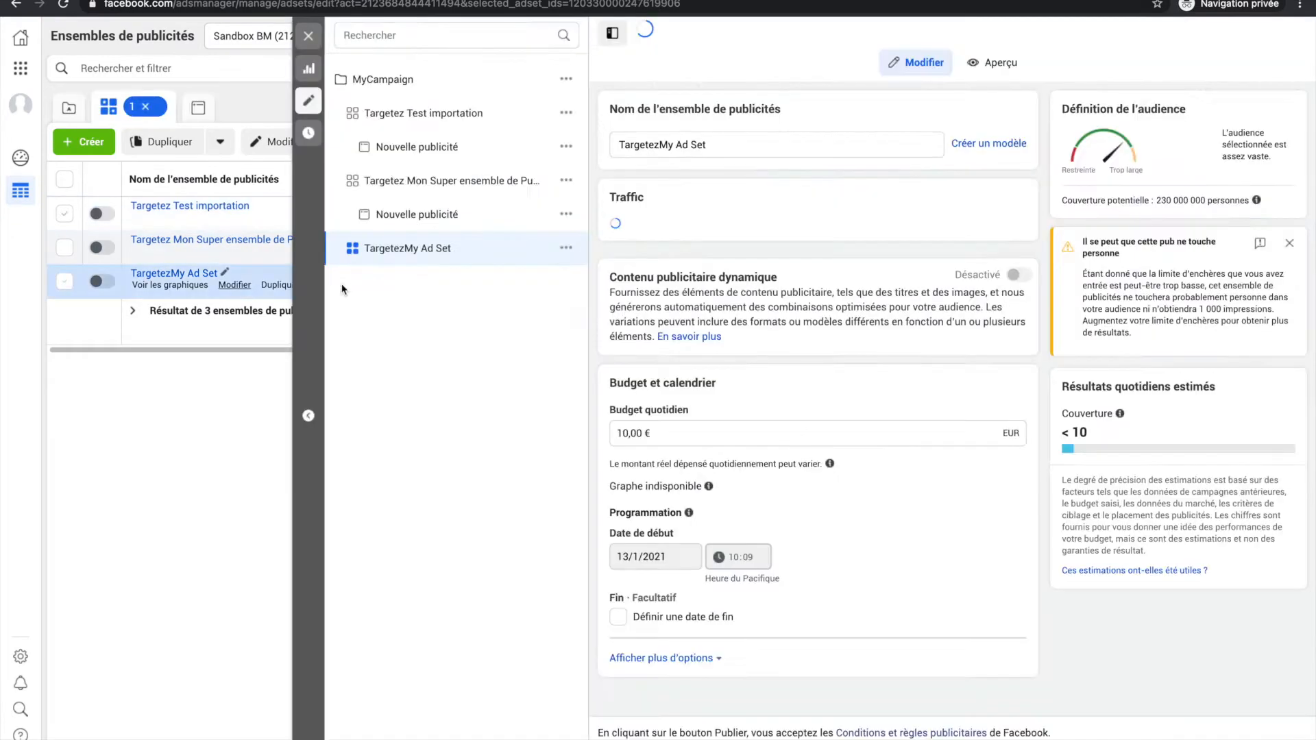
scroll(744, 309, "down", 5)
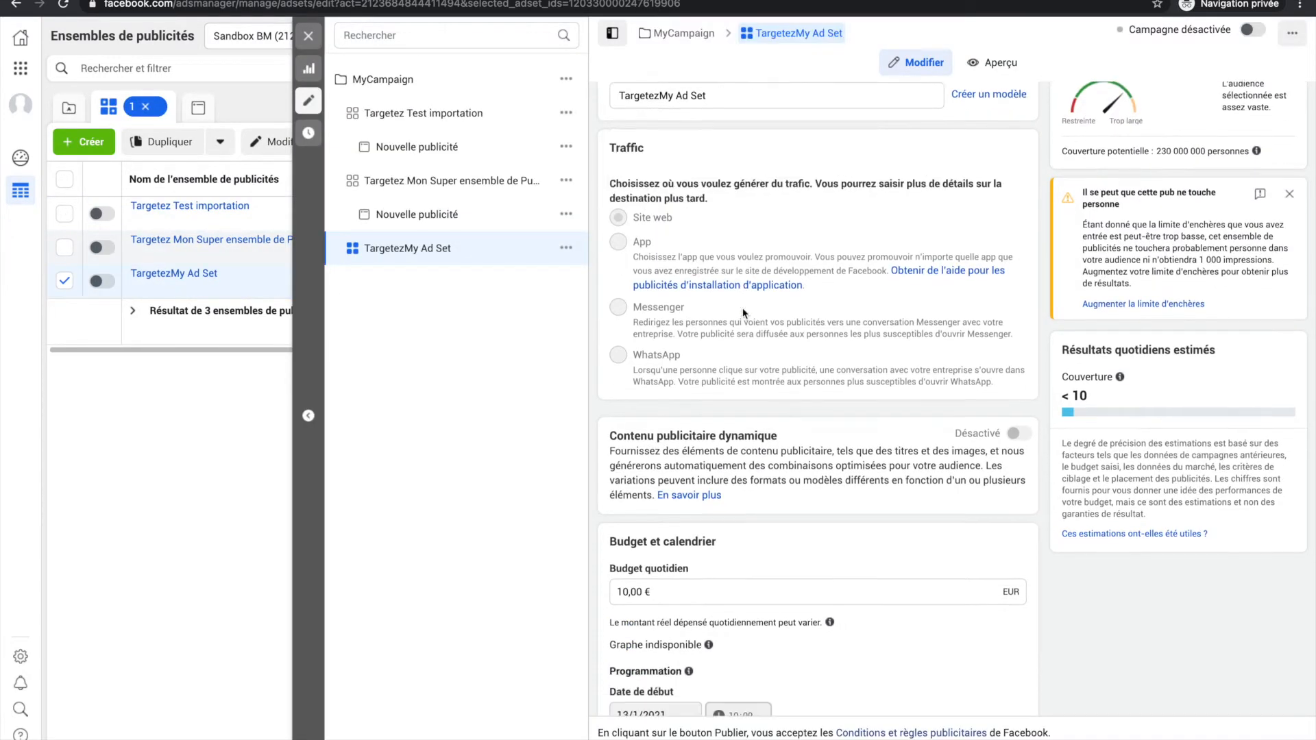
scroll(744, 313, "down", 6)
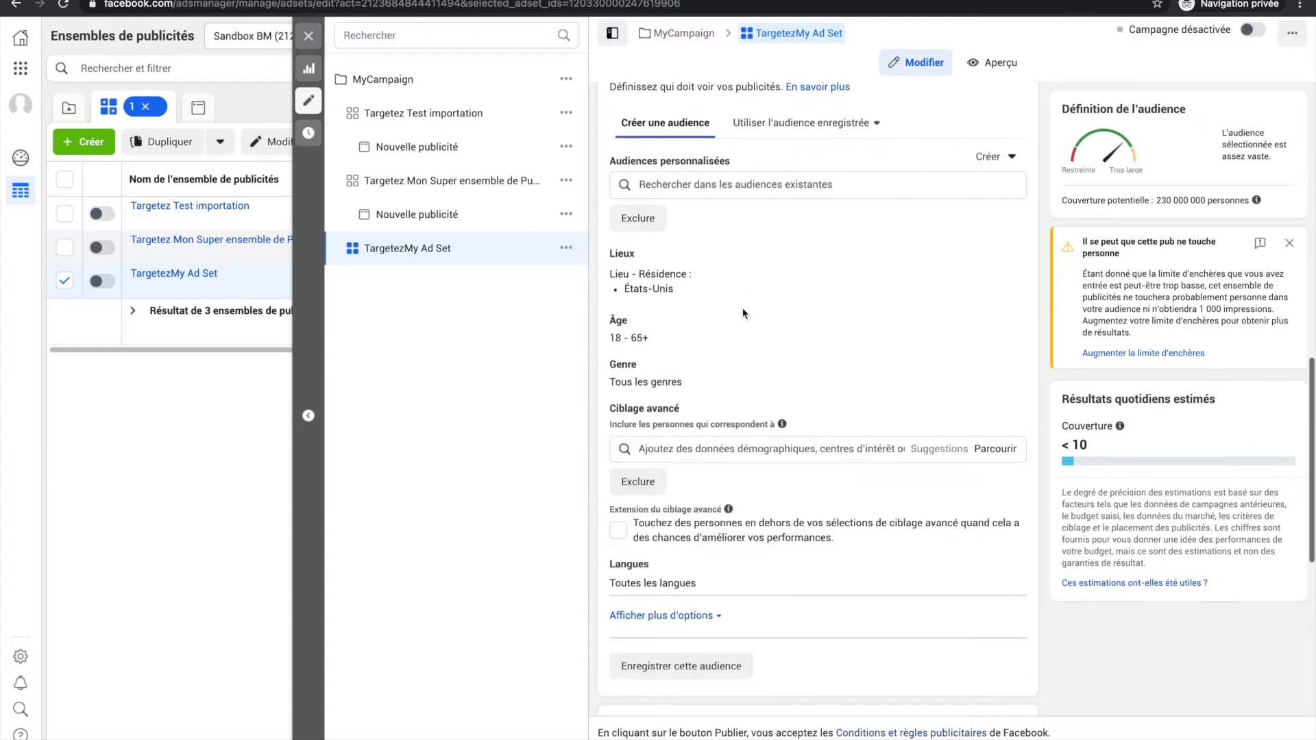
scroll(743, 313, "down", 2)
Search the ad set's advanced targeting for Cafés, browse the suggested interests and close the list.
left_click(732, 323)
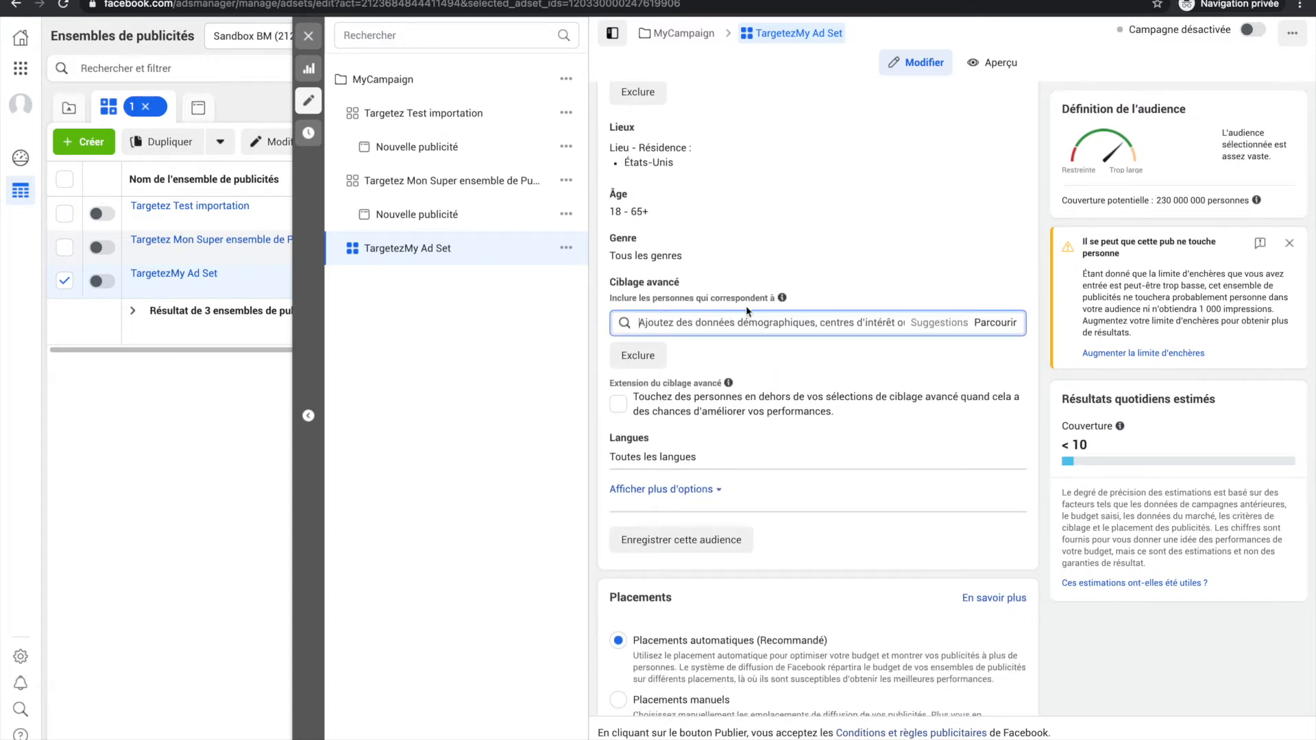
type("Cafés")
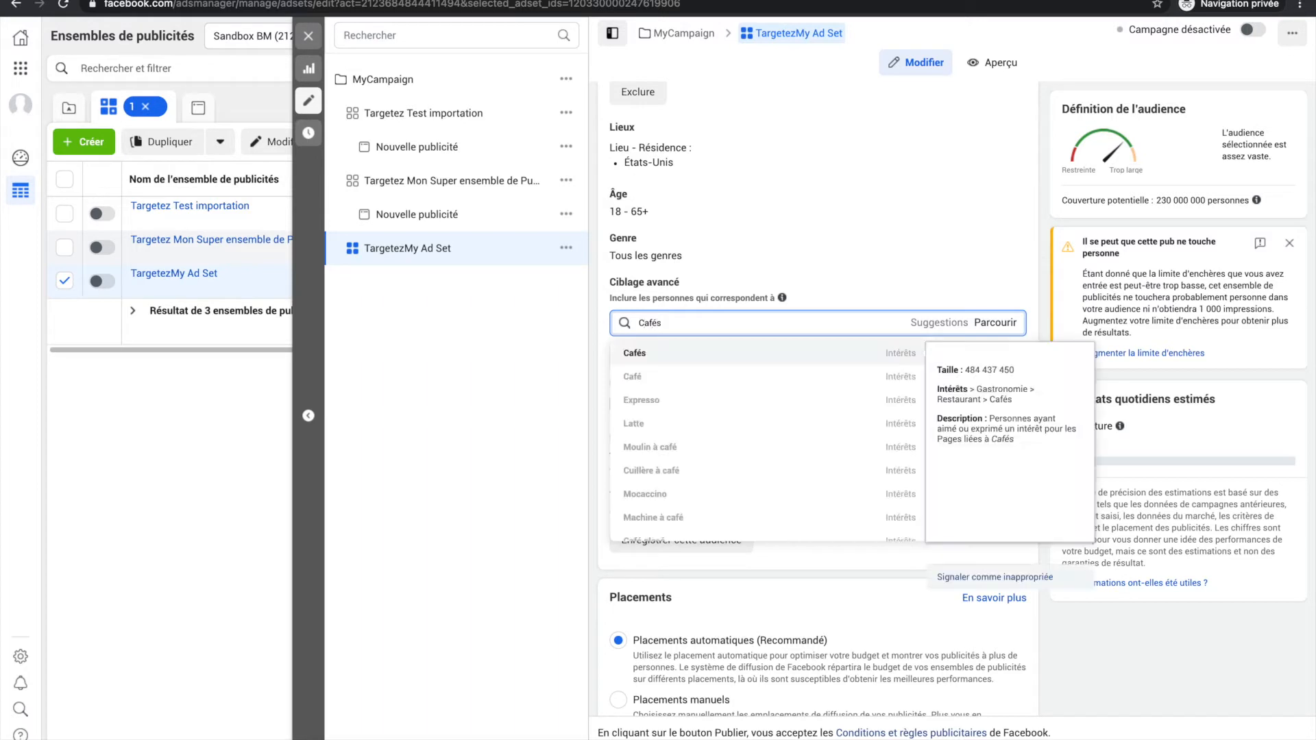
scroll(706, 435, "down", 3)
scroll(706, 435, "down", 2)
scroll(706, 436, "up", 5)
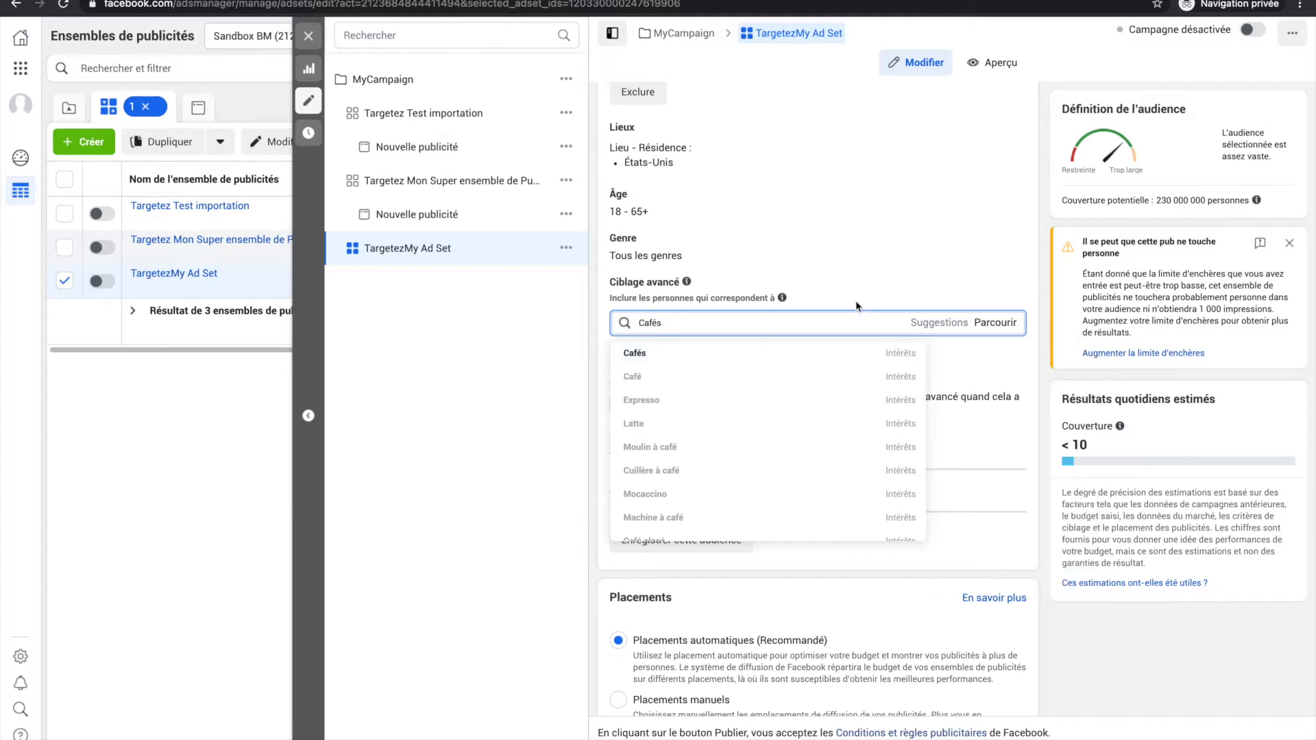
left_click(926, 292)
Repeat the Cafés search in the advanced targeting, review the whole list of interests and dismiss it.
left_click(798, 332)
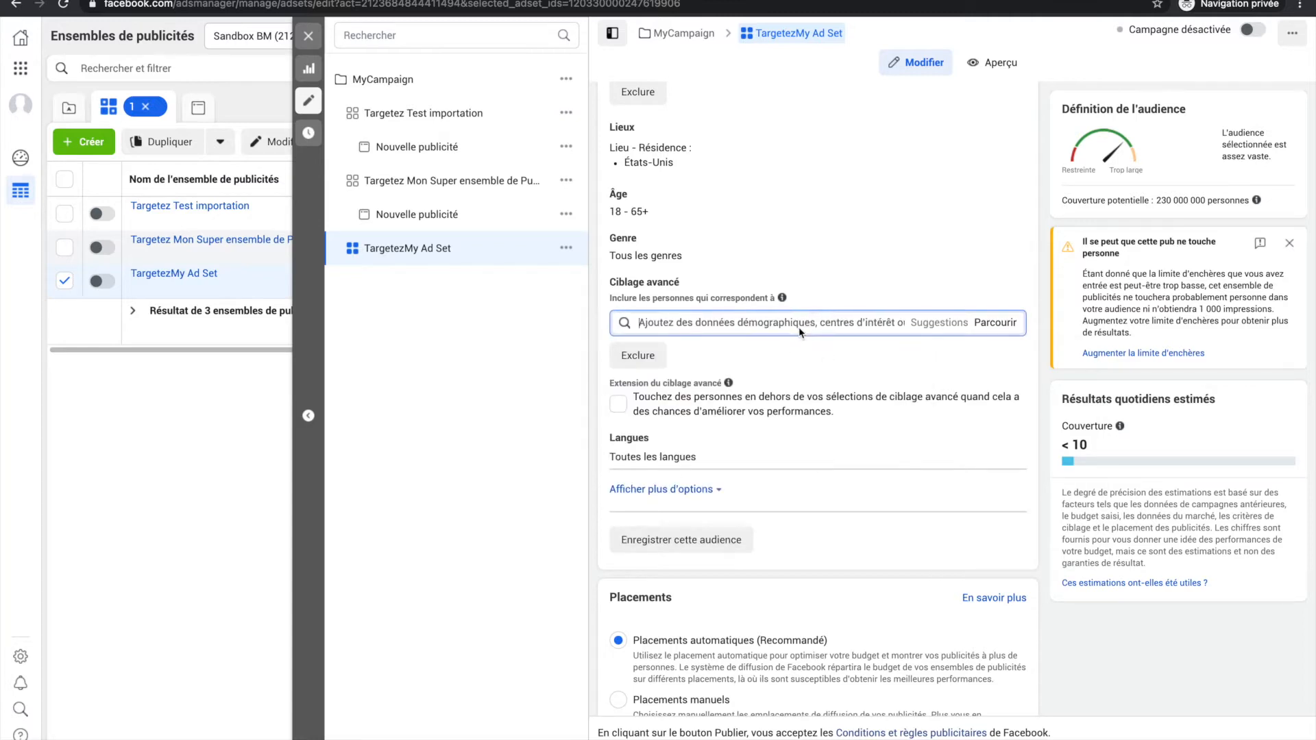
type("Cafés")
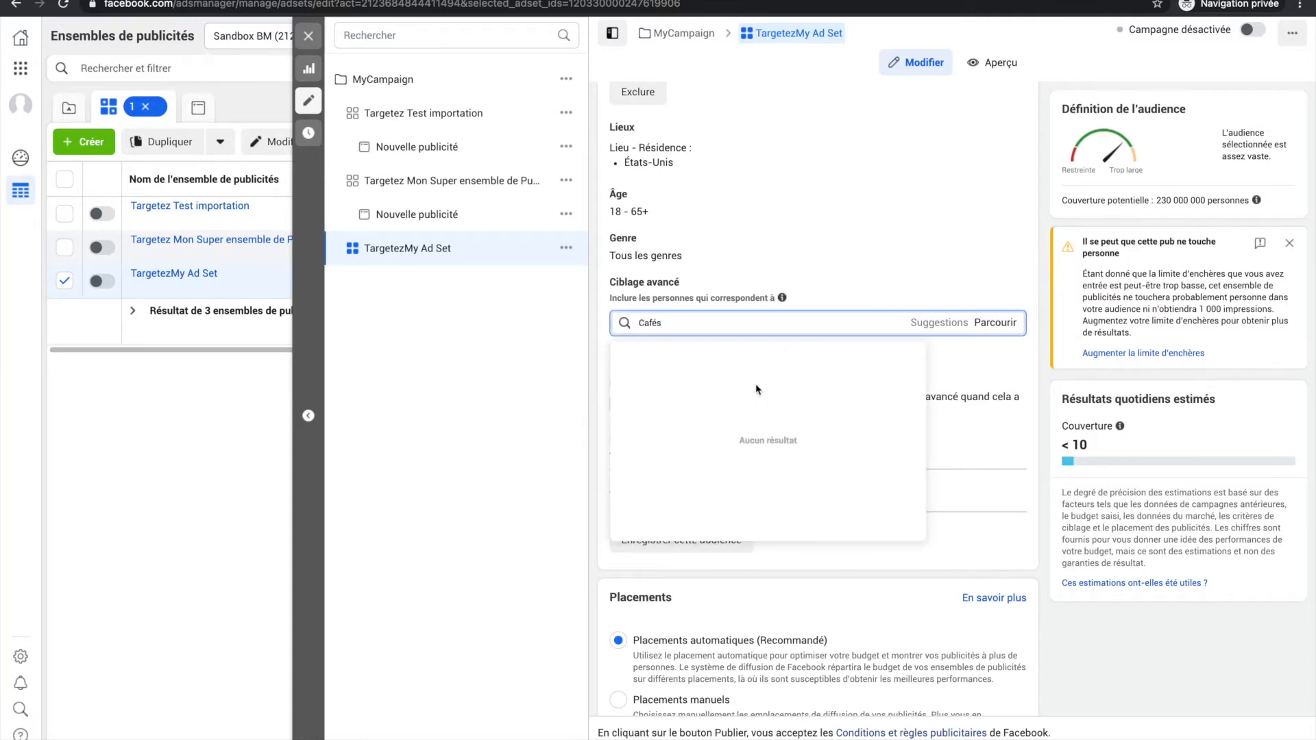
scroll(730, 431, "down", 10)
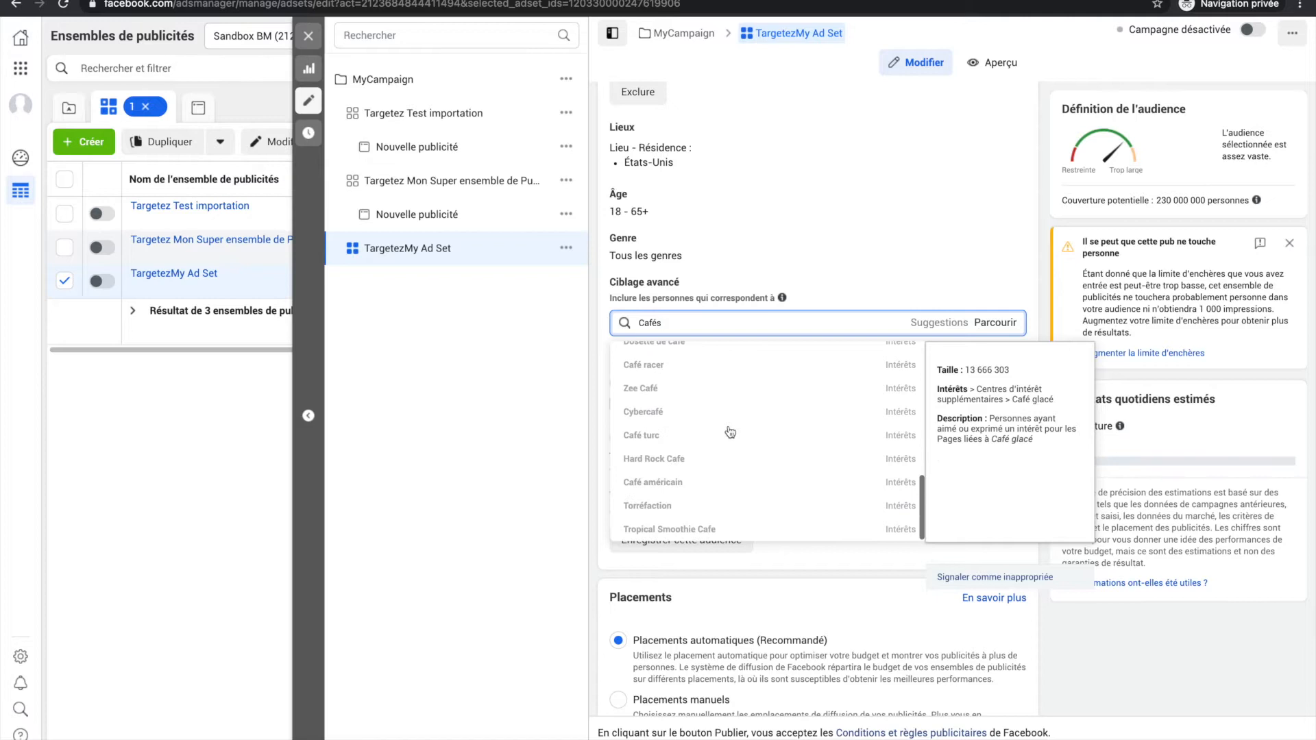
scroll(729, 432, "up", 10)
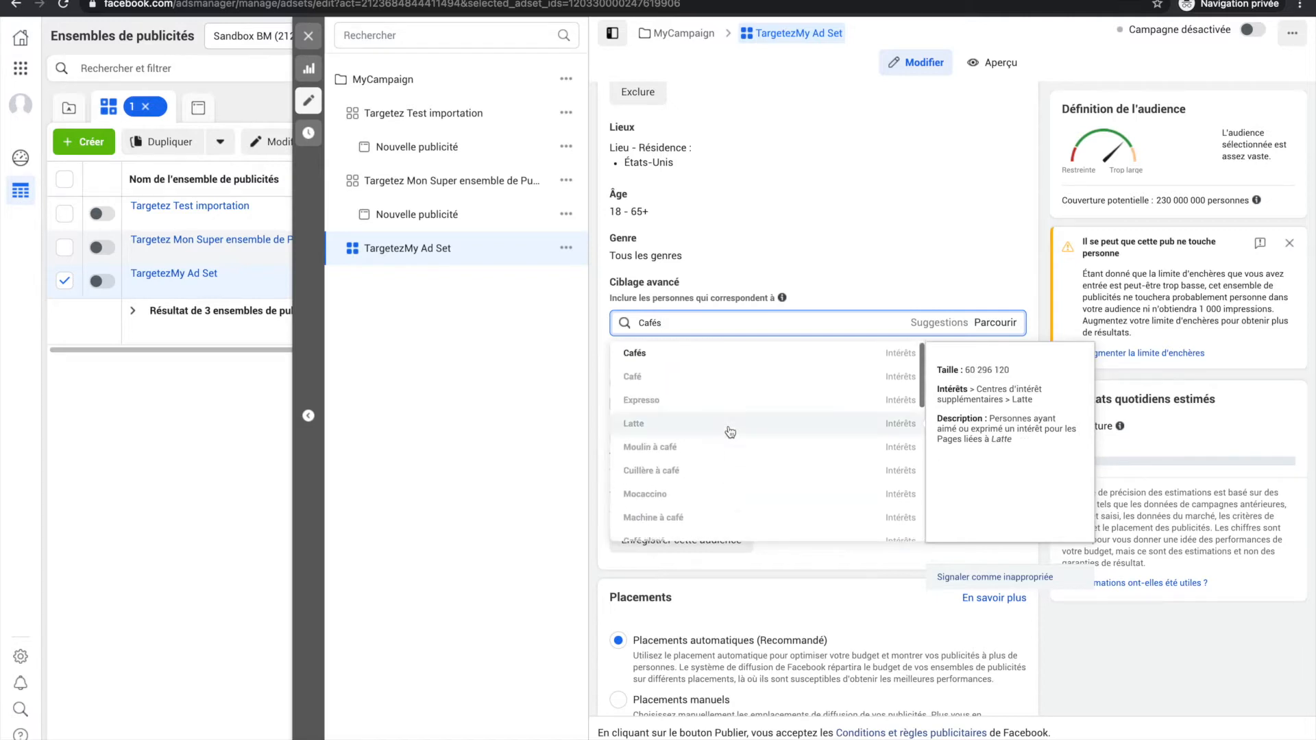
scroll(730, 431, "up", 1)
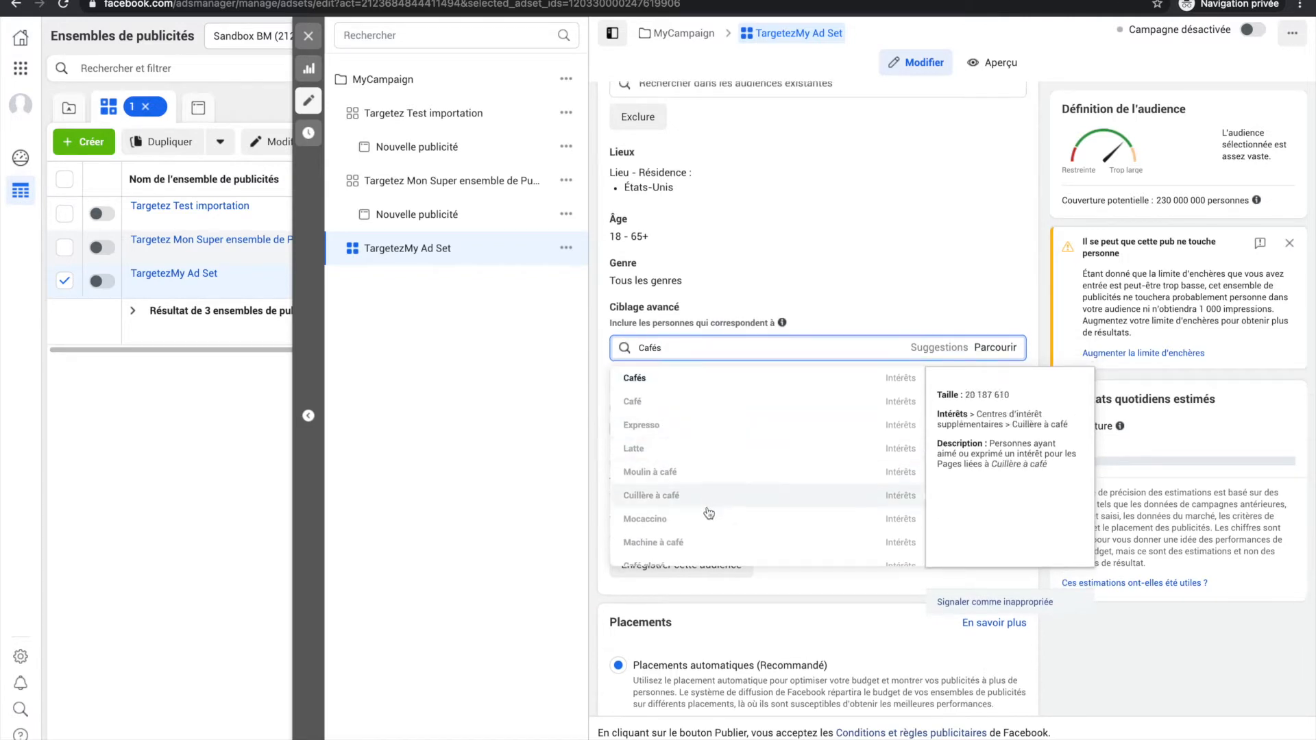
scroll(712, 486, "down", 1)
scroll(705, 558, "down", 5)
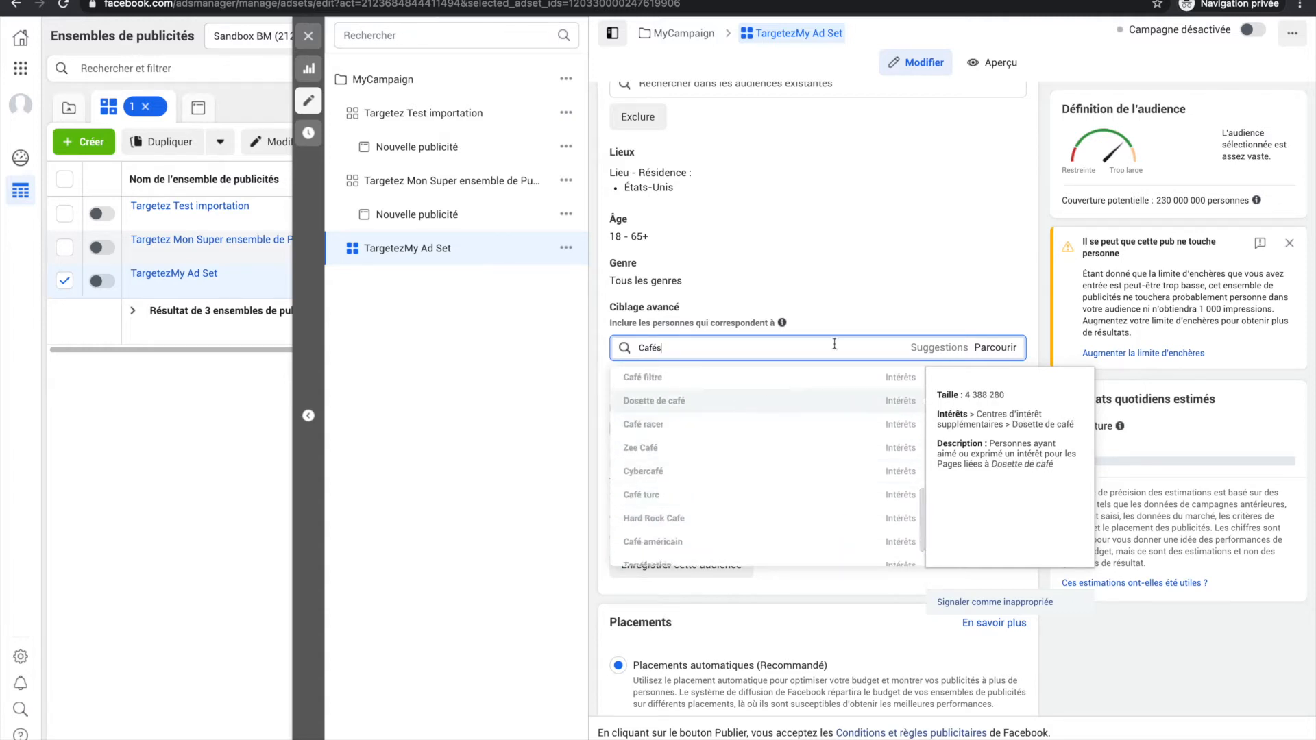
scroll(779, 382, "up", 3)
left_click(952, 294)
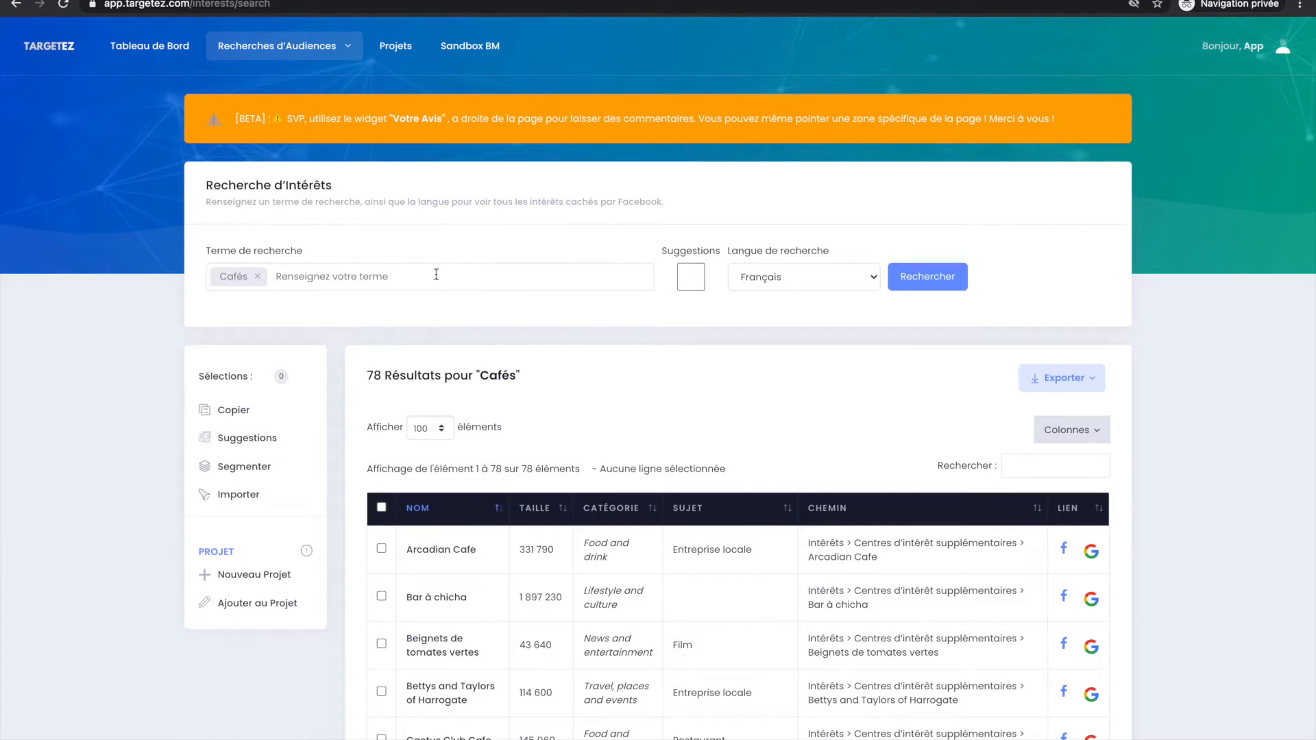
Switch back to Targetez and sort the Cafés results by audience size, largest first.
left_click(435, 274)
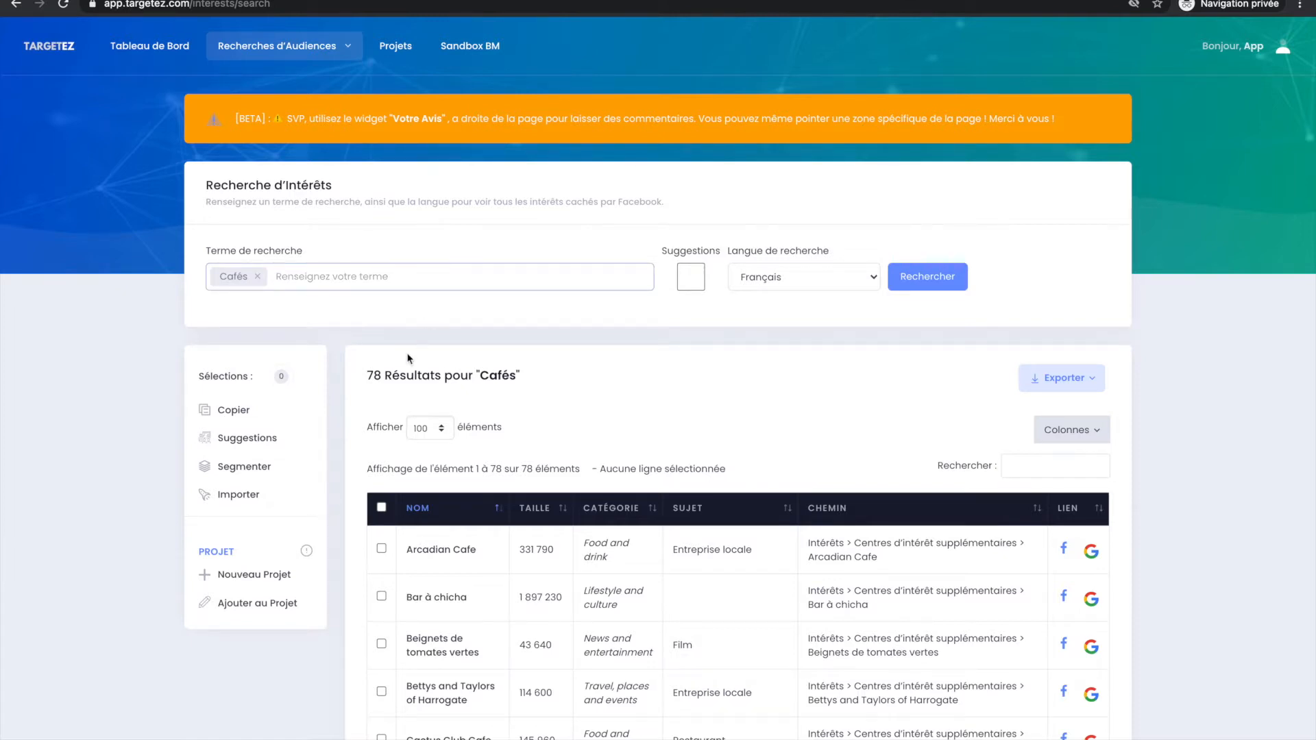
left_click_drag(468, 378, 598, 379)
left_click(597, 379)
scroll(598, 380, "down", 2)
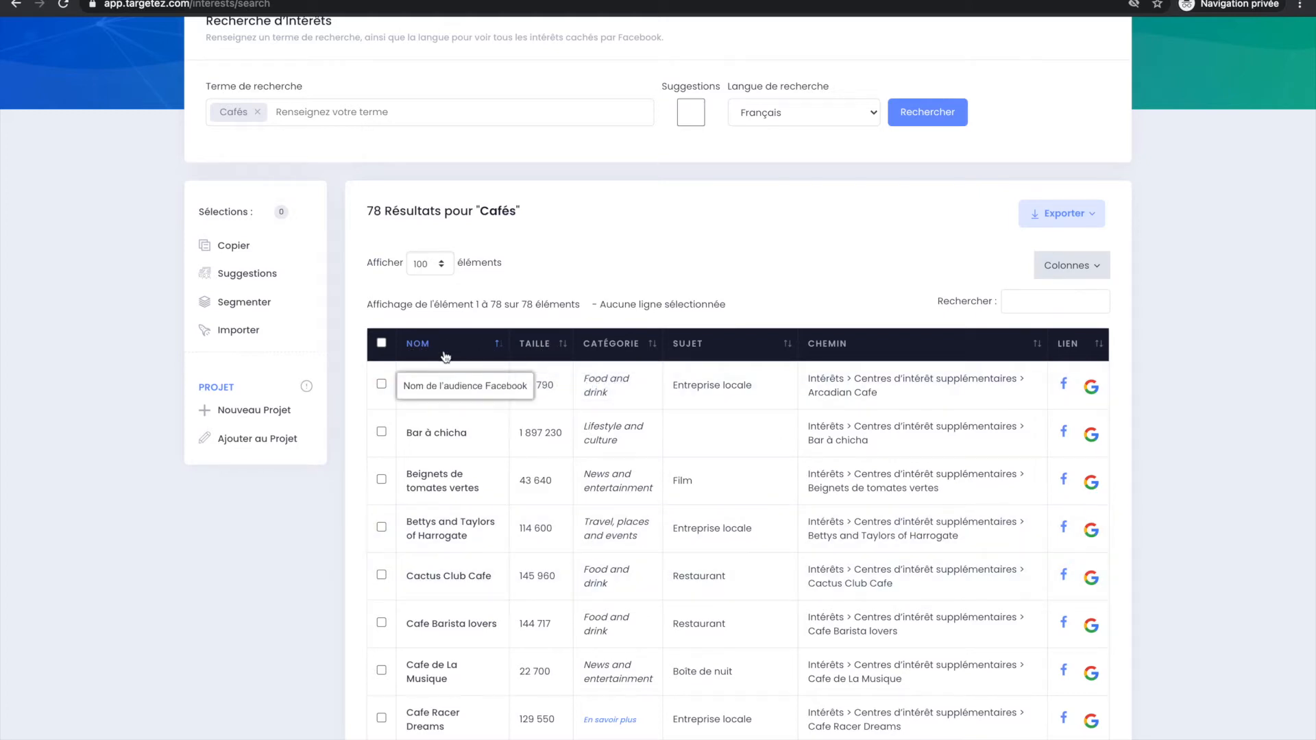
left_click(555, 350)
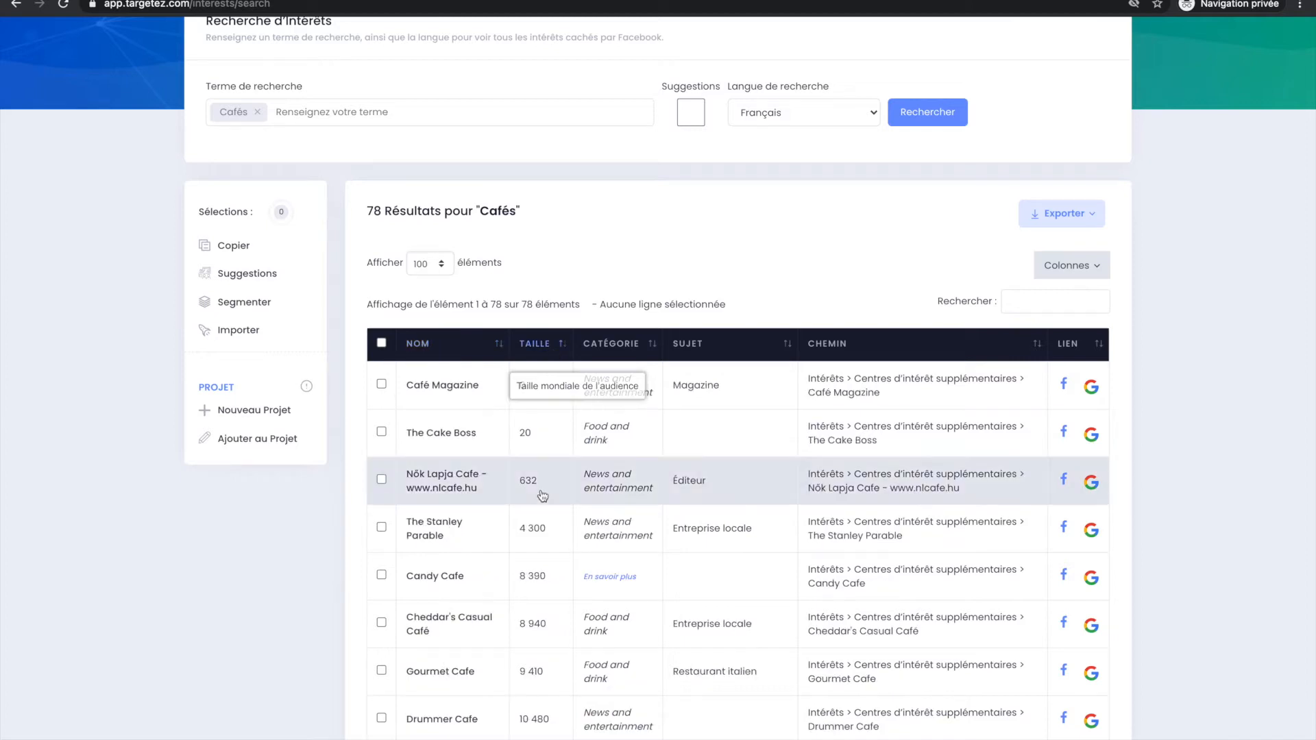
left_click(557, 352)
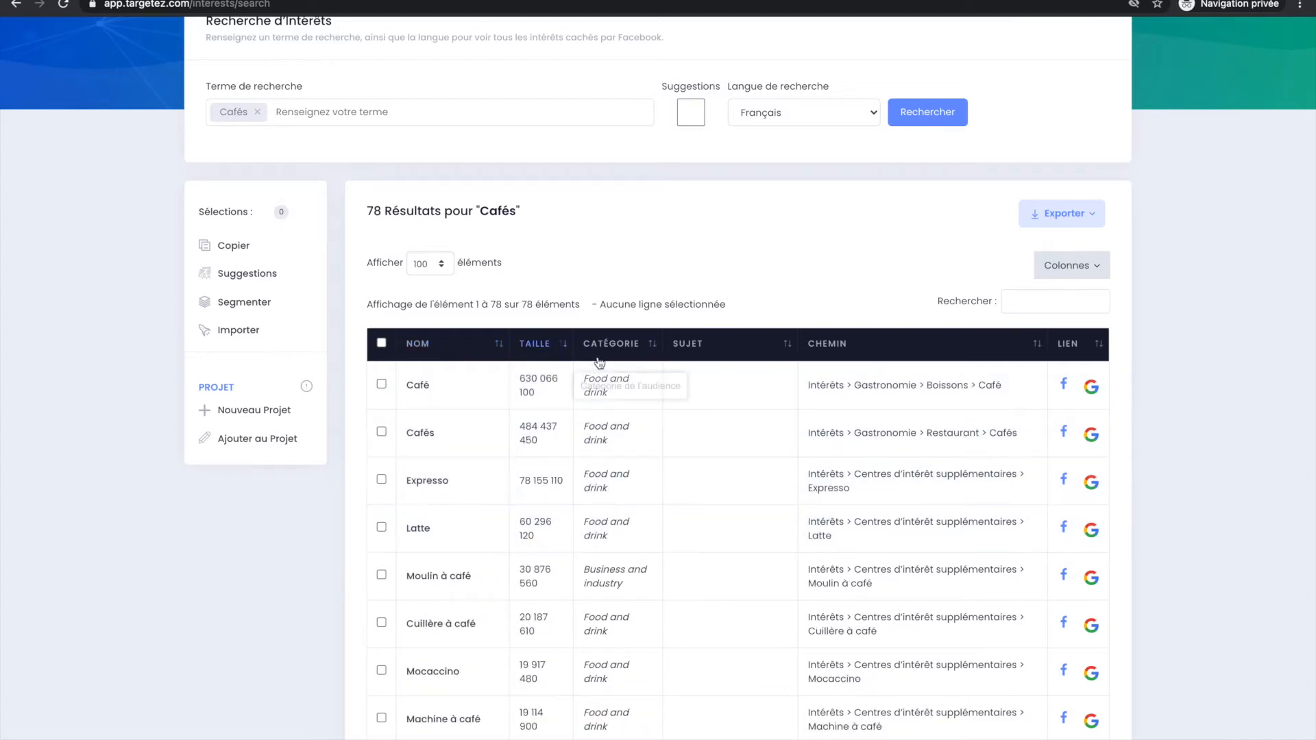
Sort the Cafés results alphabetically by name and look over the first interests around Bettys and Taylors of Harrogate.
left_click(456, 352)
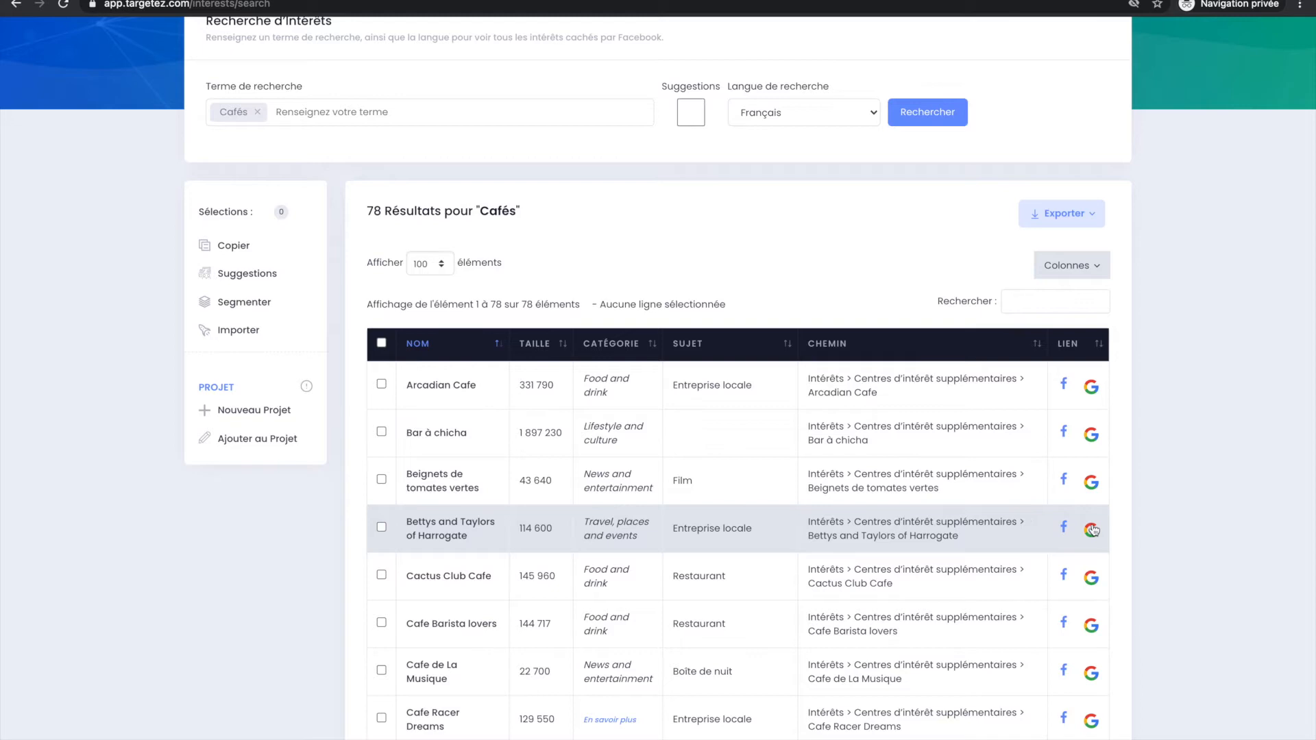
scroll(1093, 529, "up", 2)
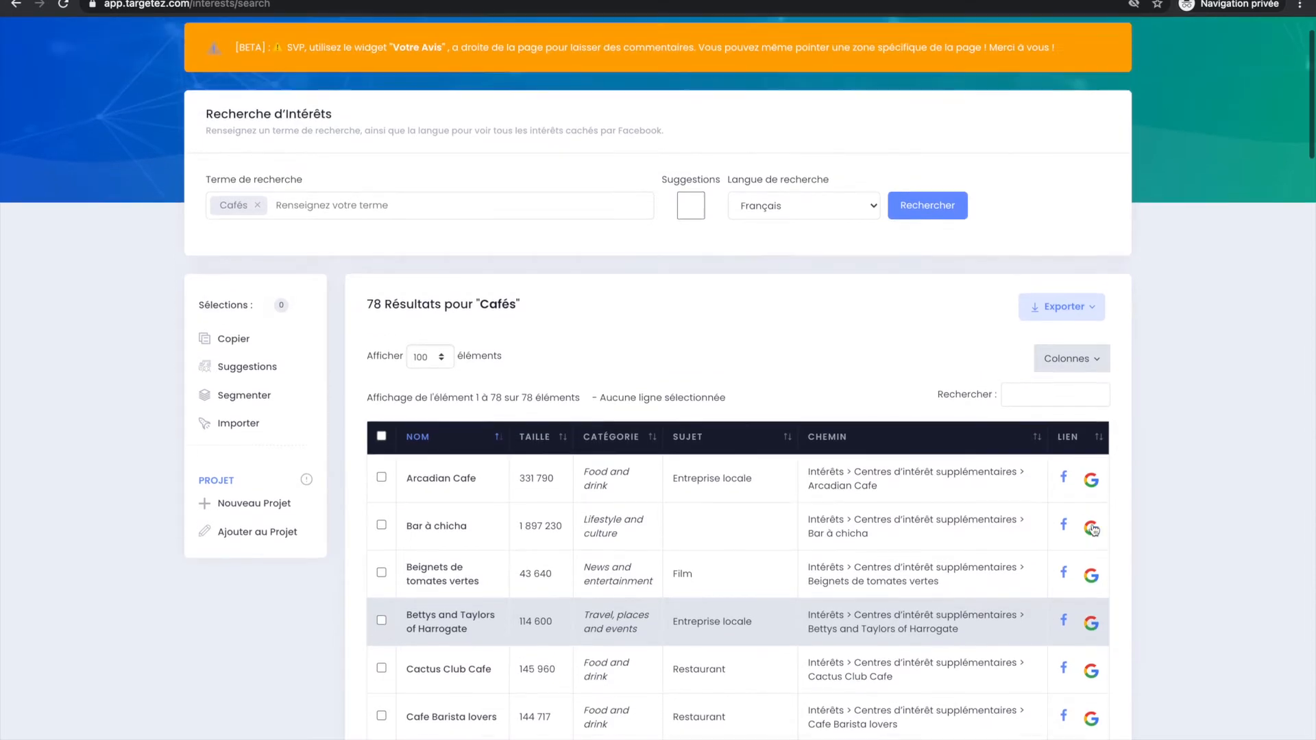
scroll(1093, 529, "down", 1)
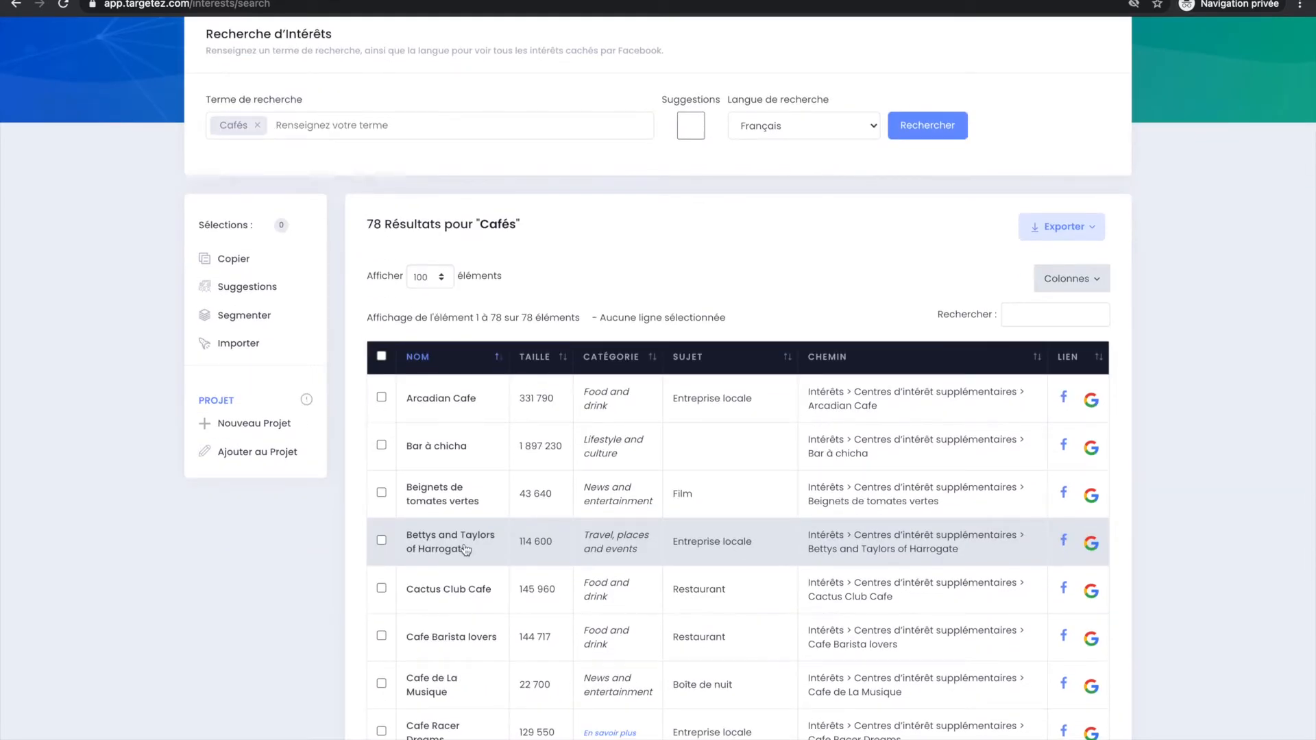
scroll(479, 609, "down", 1)
scroll(483, 597, "up", 1)
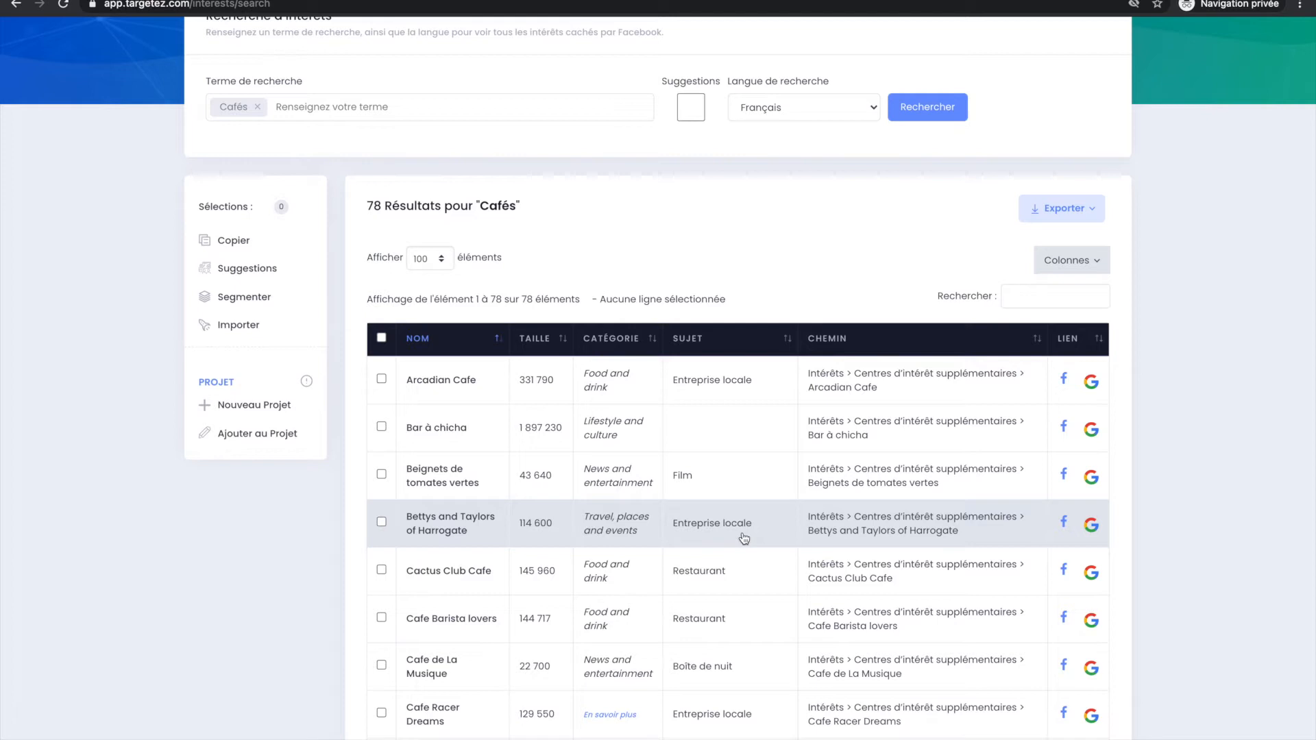
Look up Bettys and Taylors of Harrogate on Google, accept the cookie notice and read the company description.
left_click(1093, 527)
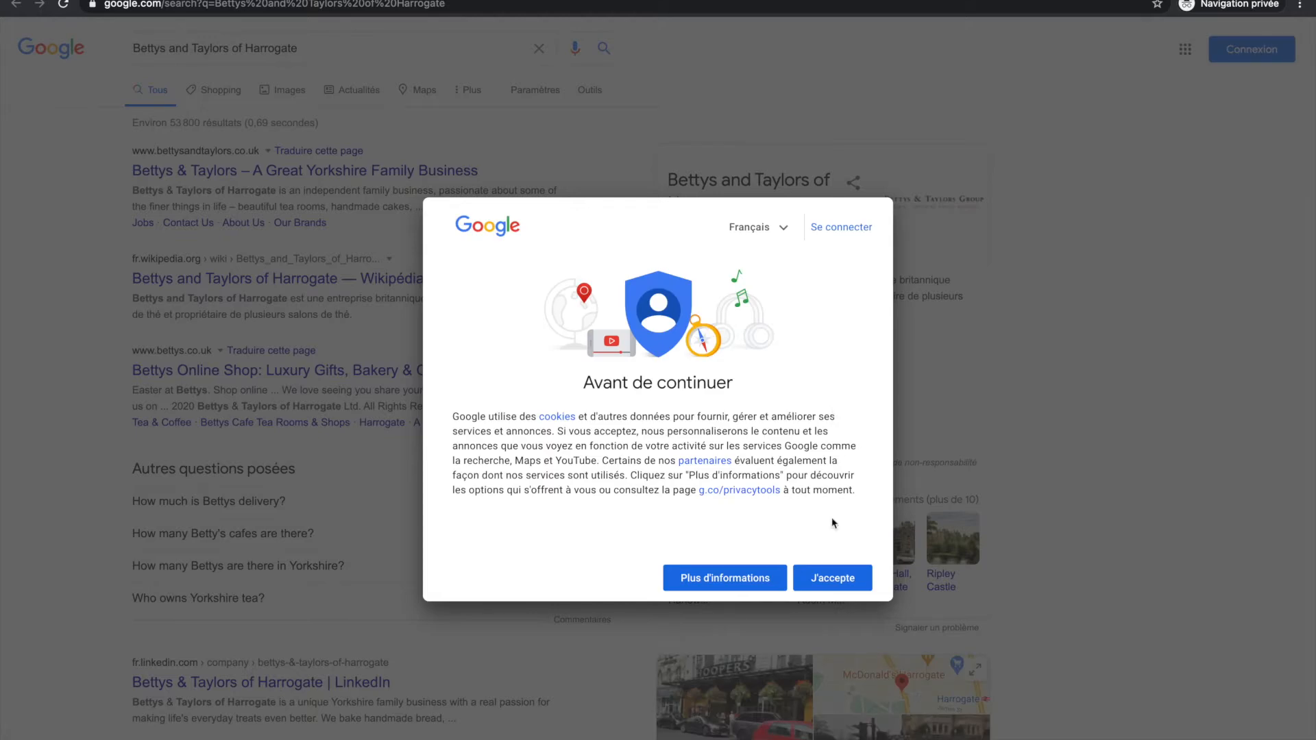
left_click(829, 578)
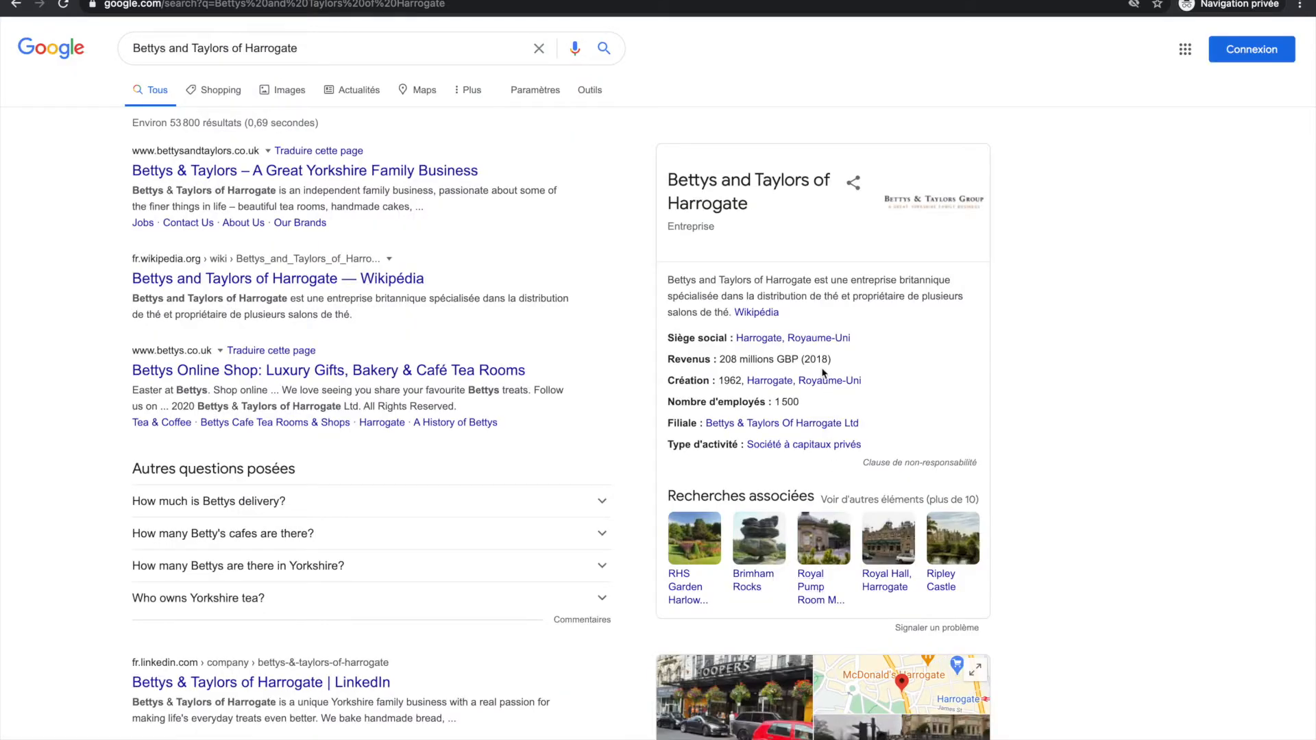
left_click_drag(827, 280, 897, 296)
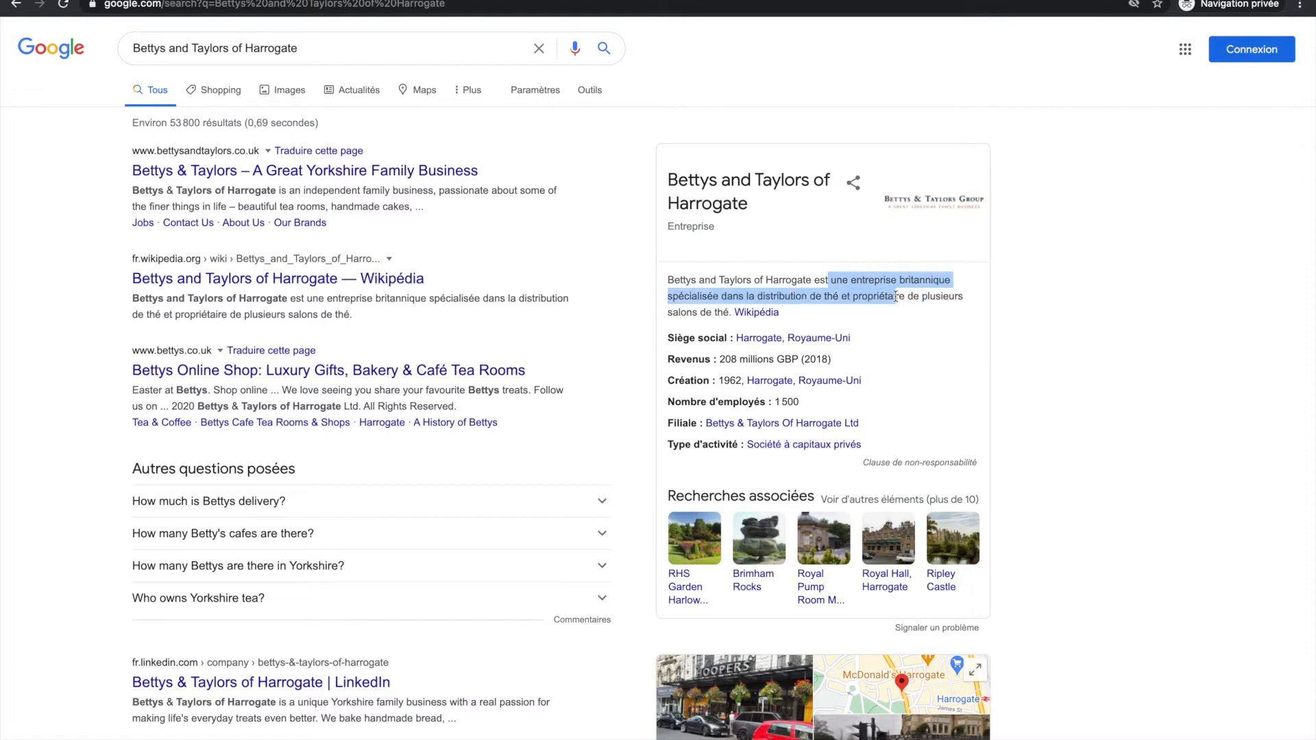
left_click(888, 293)
left_click_drag(790, 296, 730, 316)
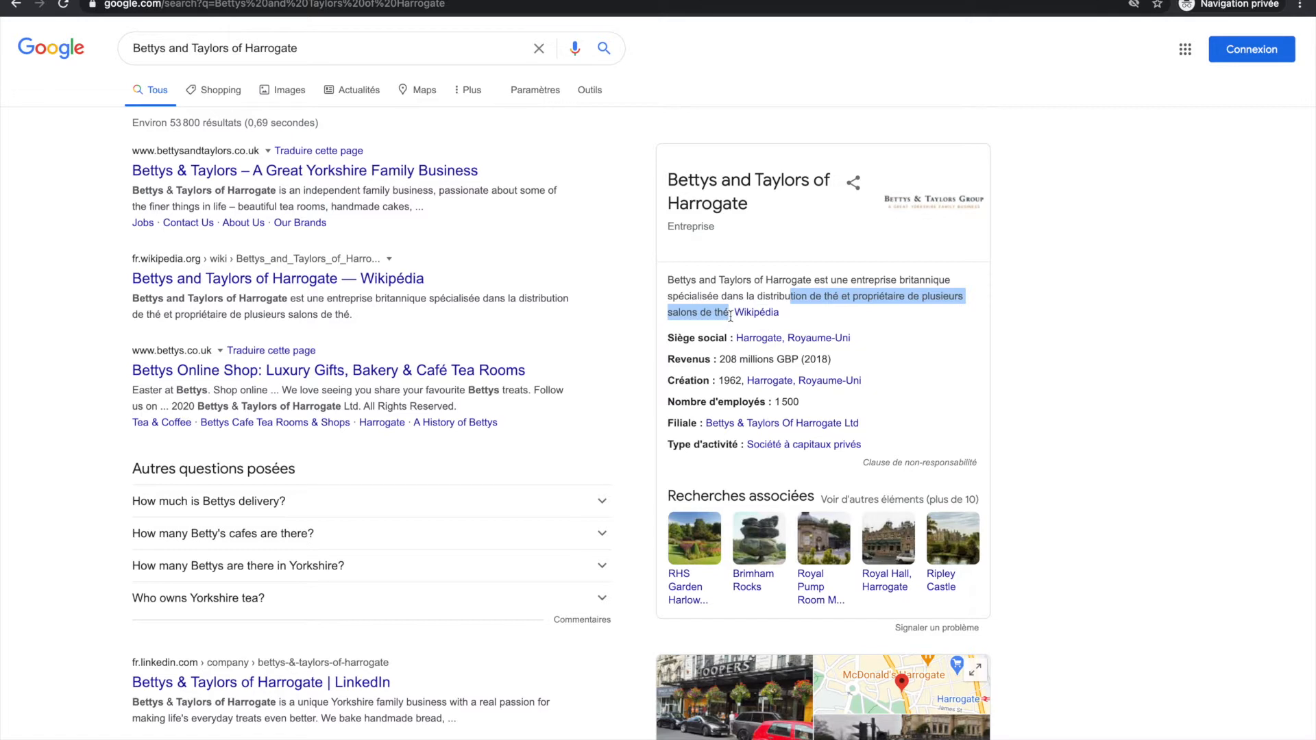
left_click(731, 316)
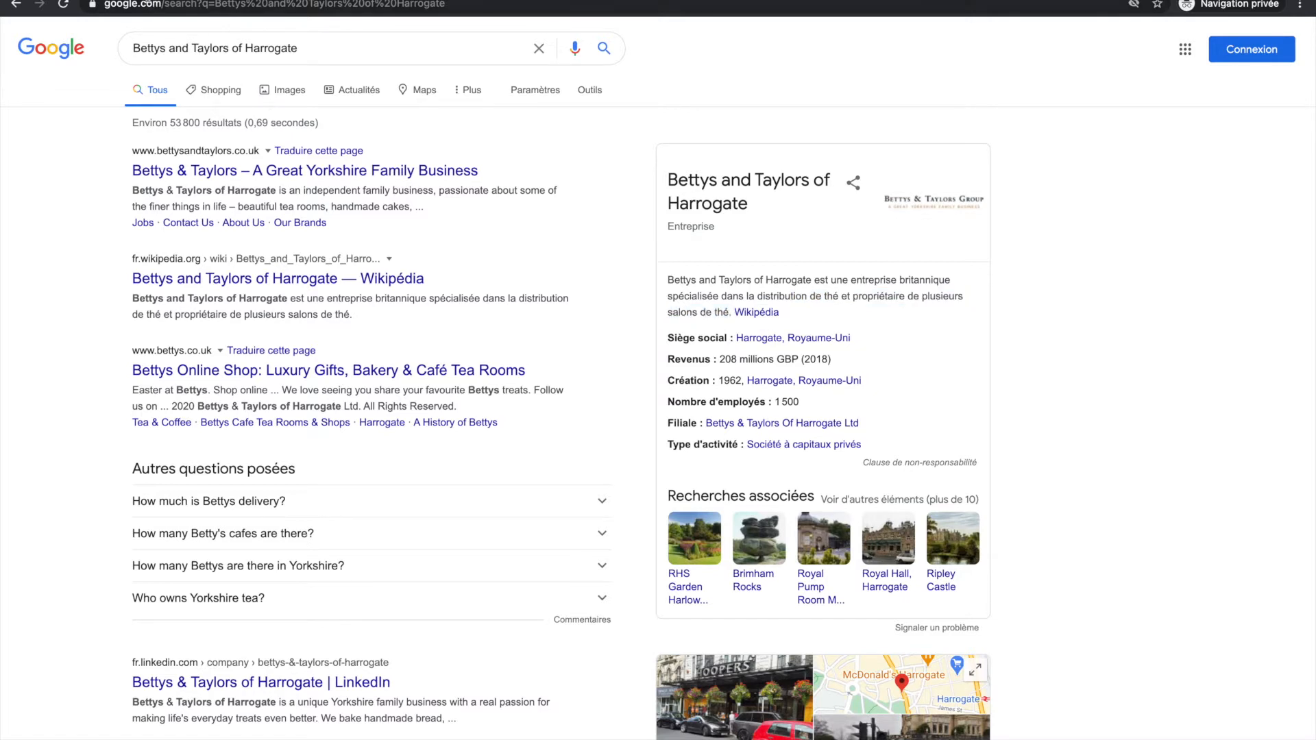
Return to Targetez and add Cafe Barista lovers and Cafe de La Musique to the selected interests.
left_click(322, 0)
scroll(442, 230, "up", 1)
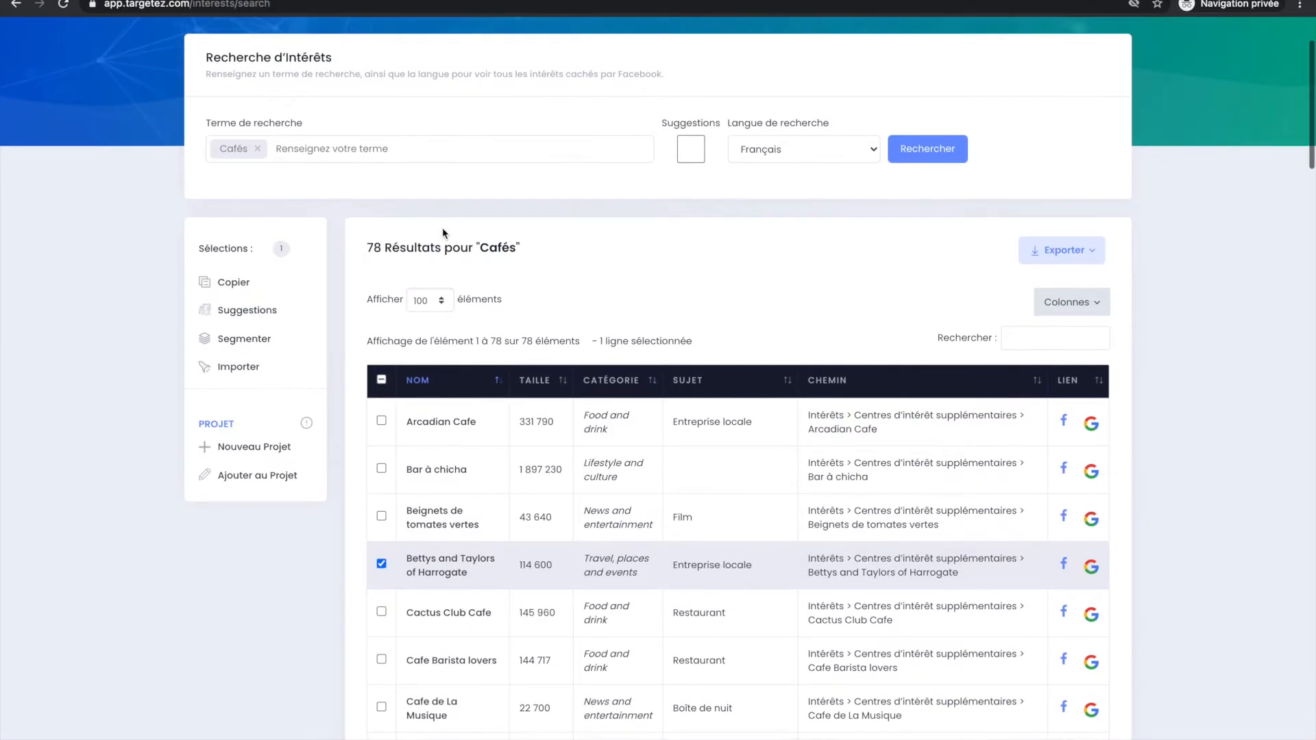
scroll(415, 418, "down", 2)
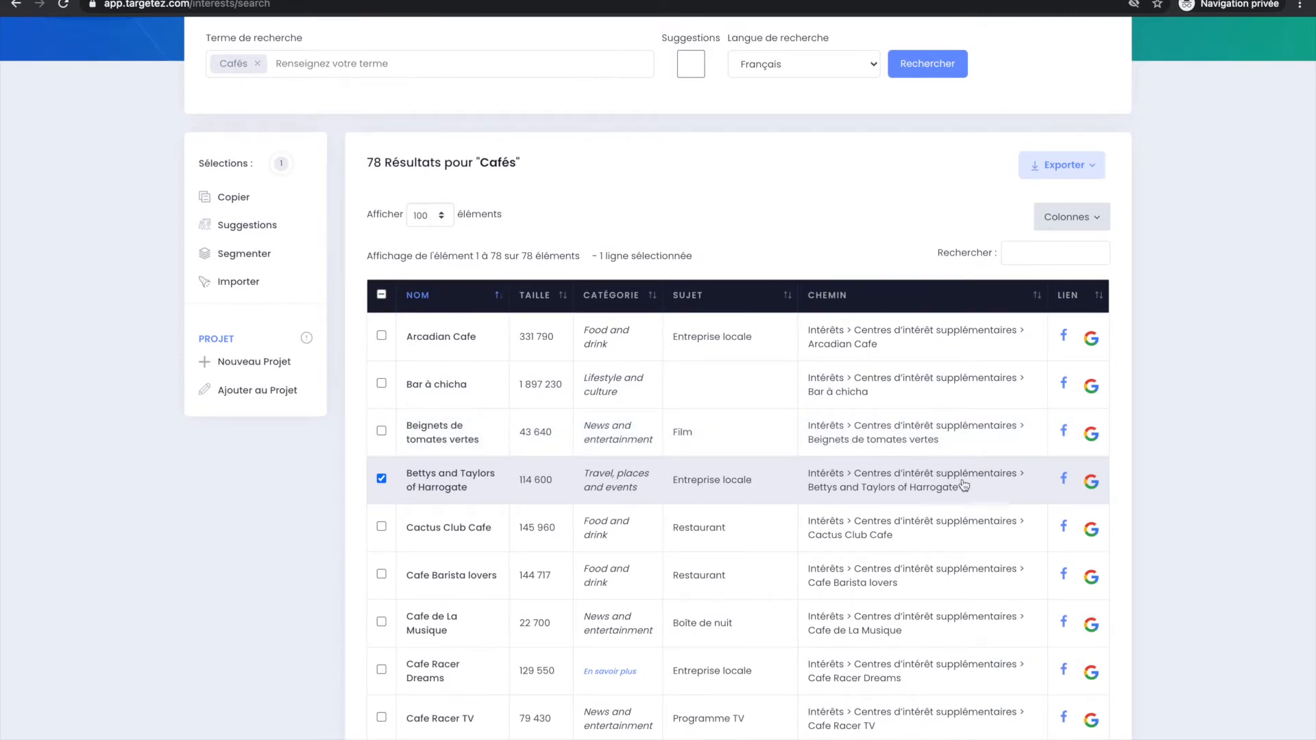
scroll(685, 479, "up", 2)
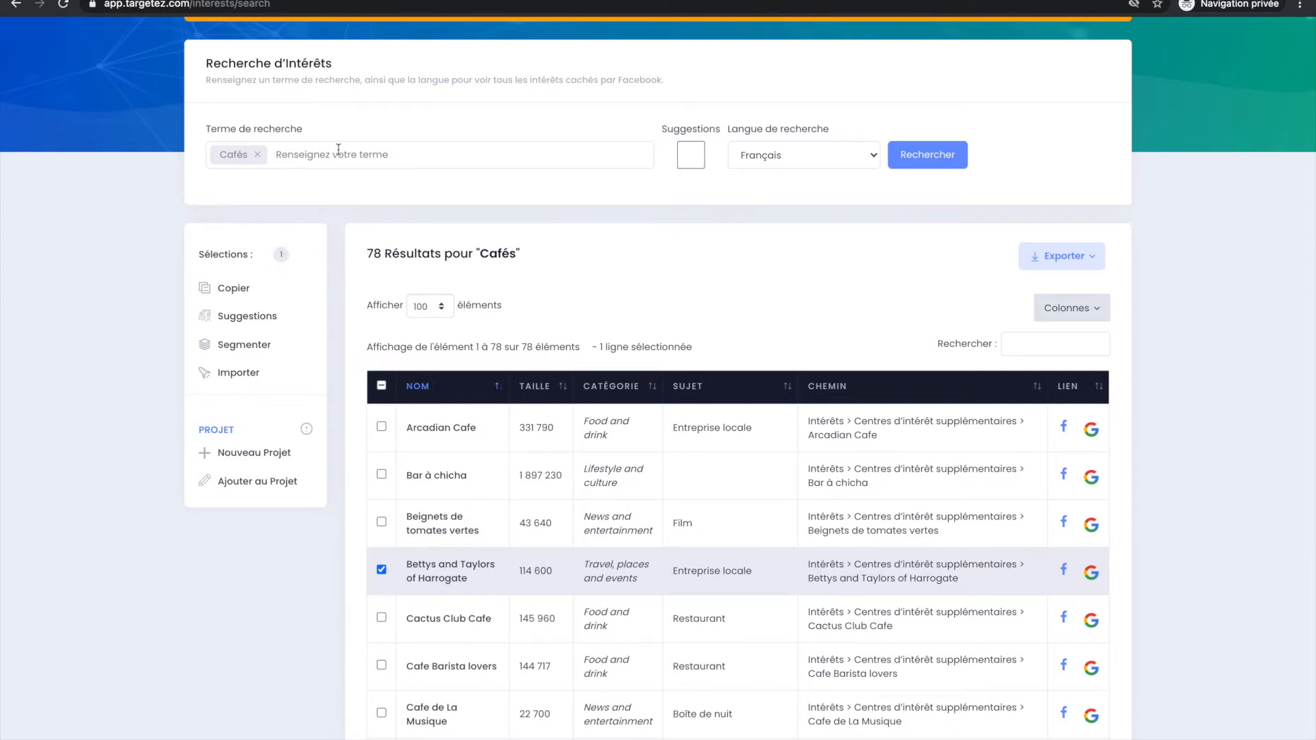
scroll(428, 384, "down", 1)
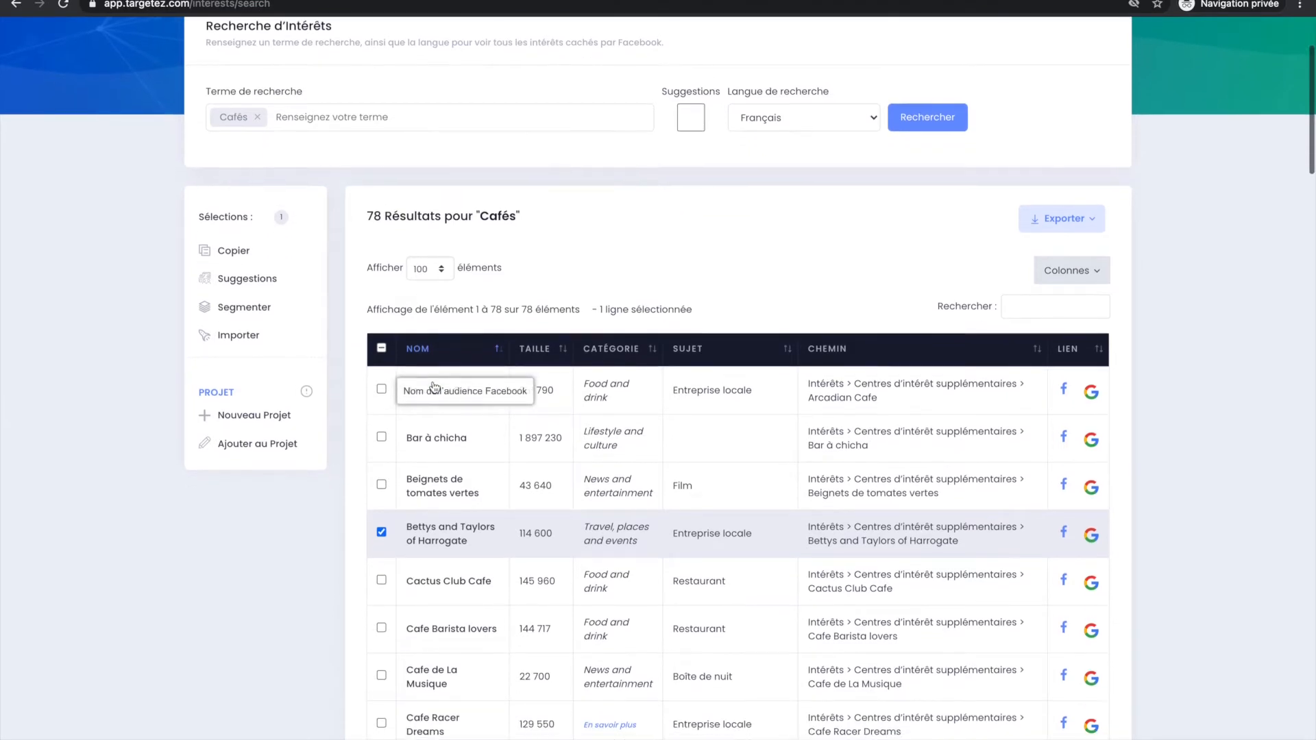
scroll(439, 480, "down", 1)
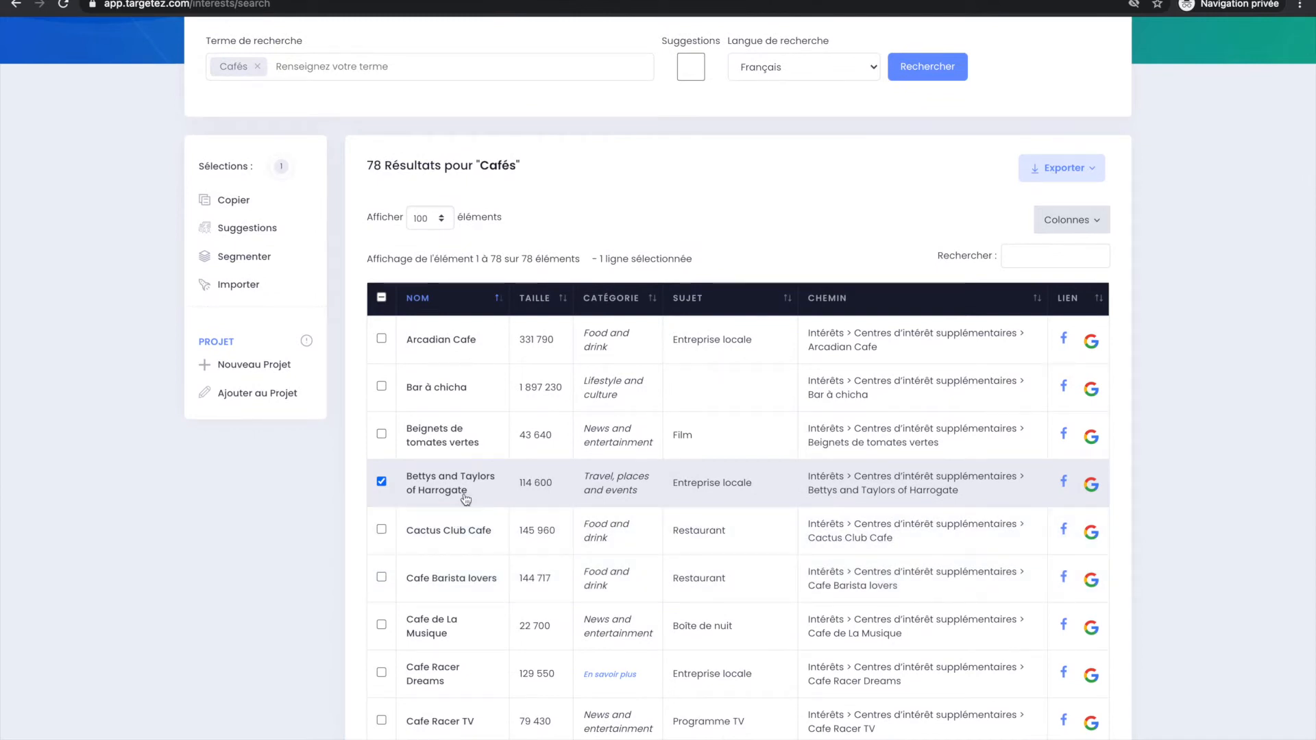
scroll(463, 576, "down", 1)
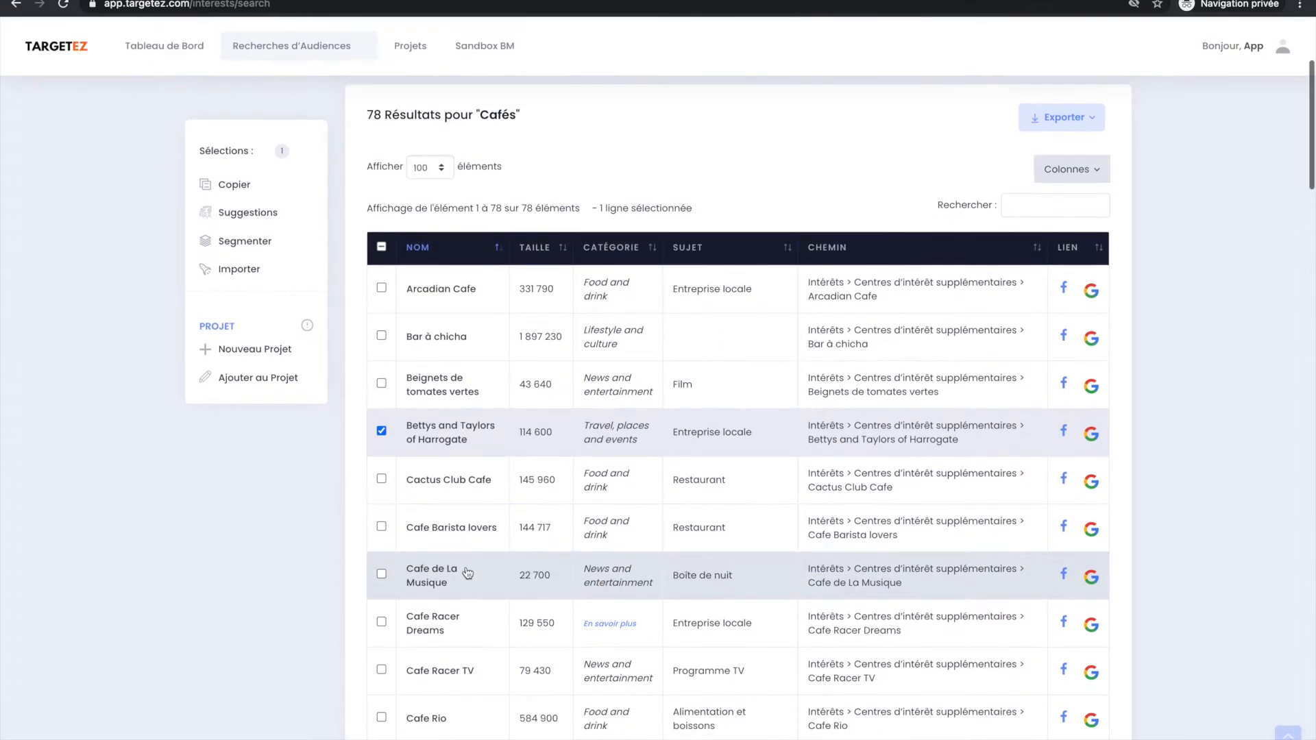
left_click(469, 531)
left_click(468, 577)
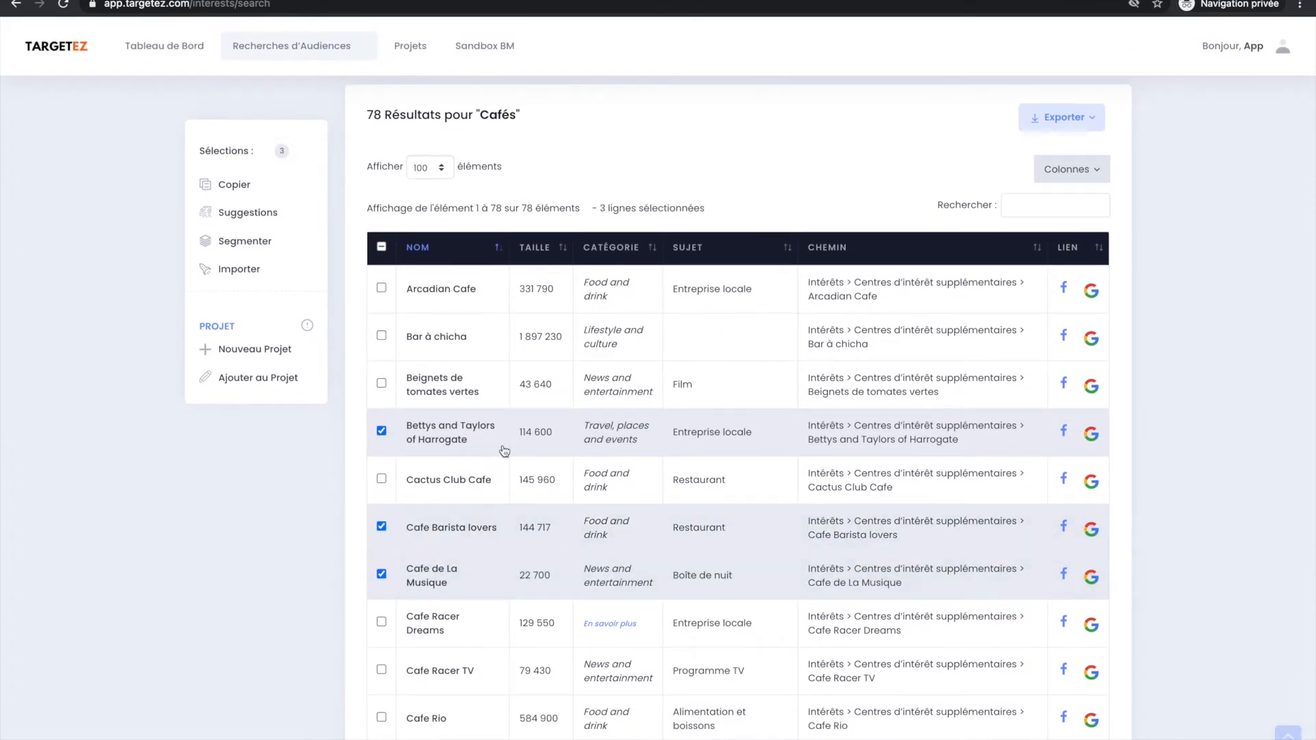
Rerun the Cafés interest search with suggestions included and check the number of results.
scroll(521, 402, "up", 4)
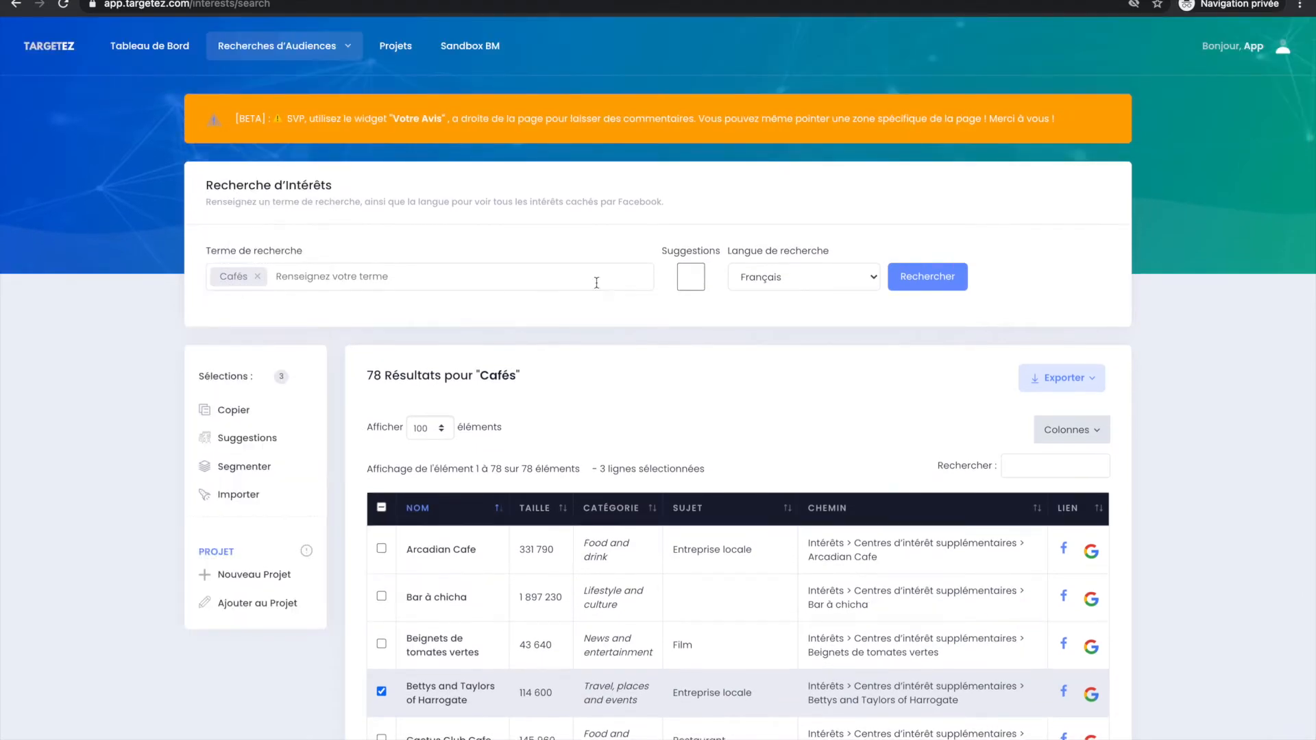
left_click(695, 287)
left_click(928, 276)
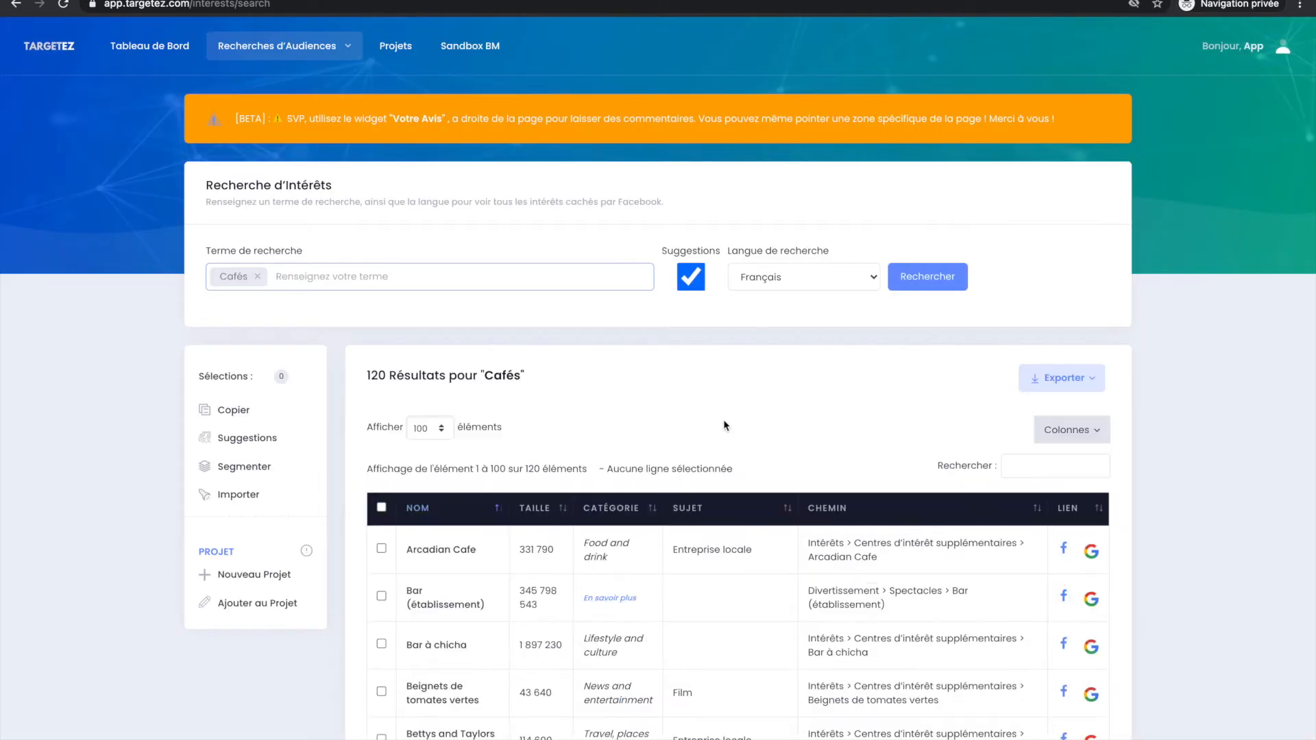
double_click(368, 375)
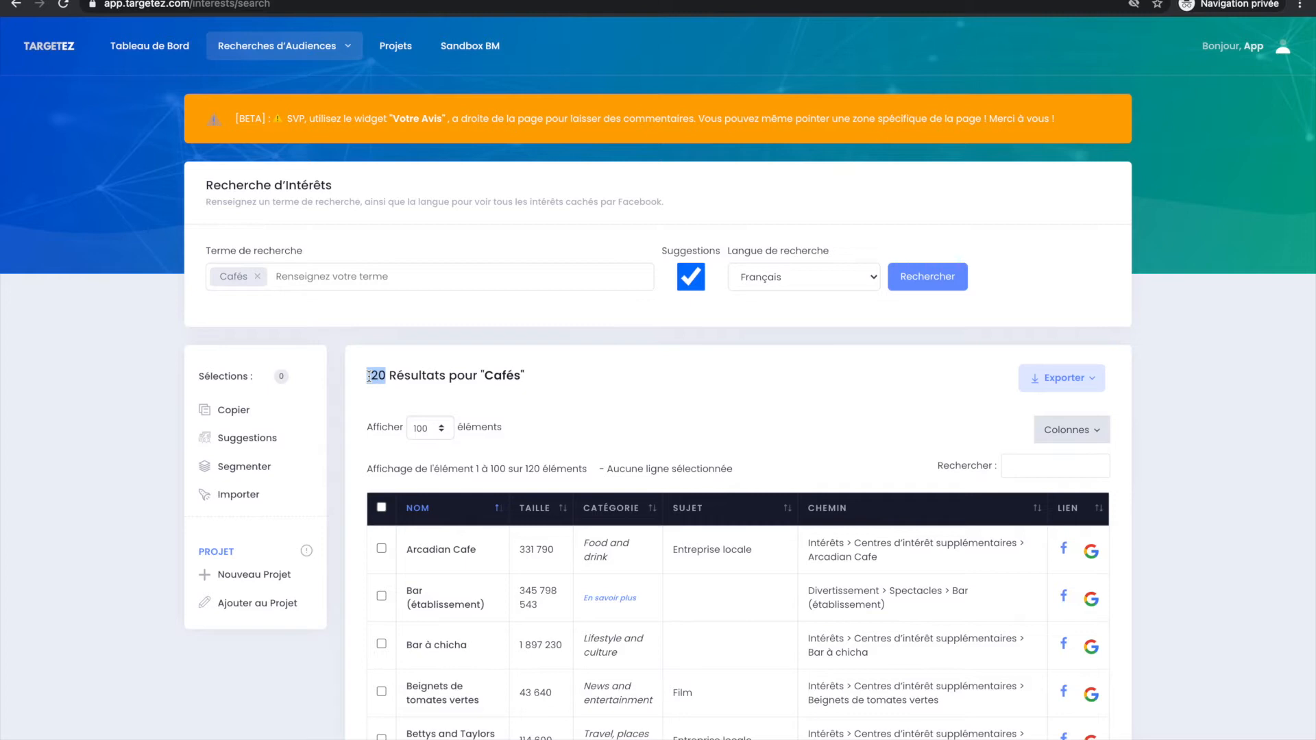
left_click(507, 392)
Browse the expanded results and load the missing category details for the I love coffee interest.
scroll(513, 480, "down", 3)
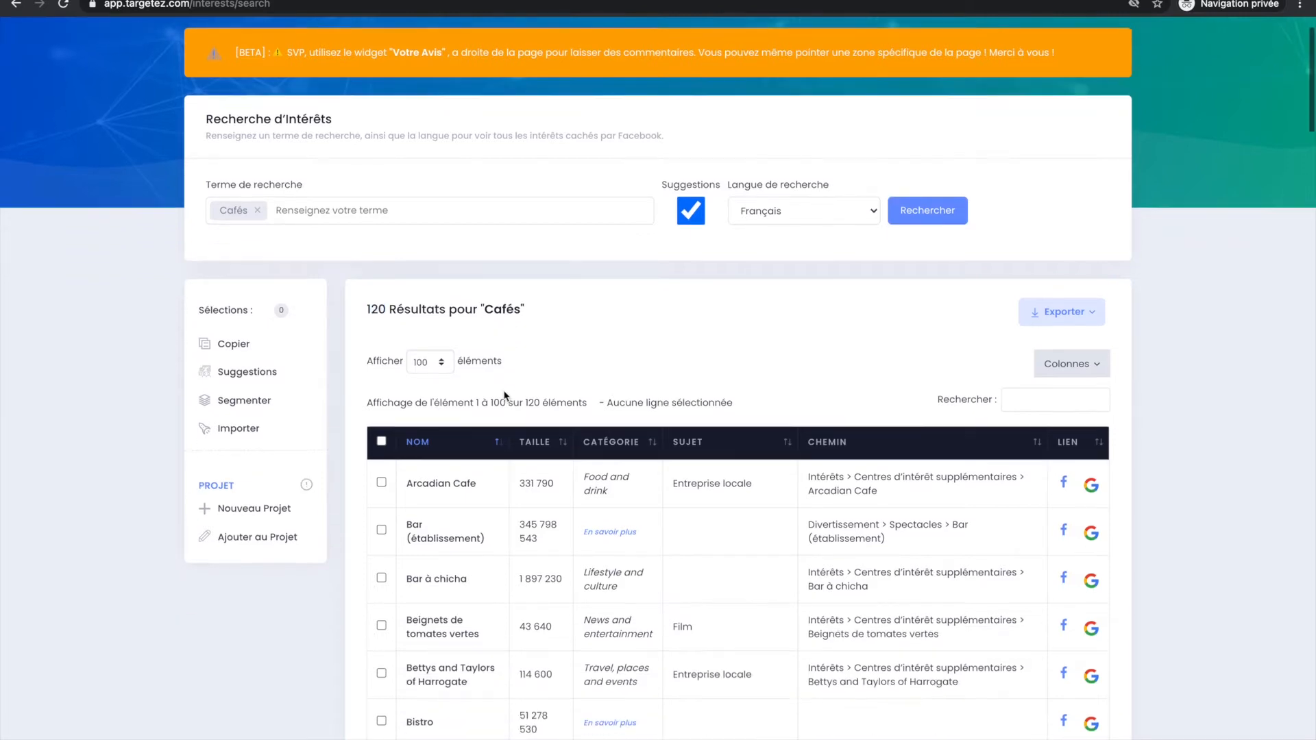
scroll(515, 519, "down", 10)
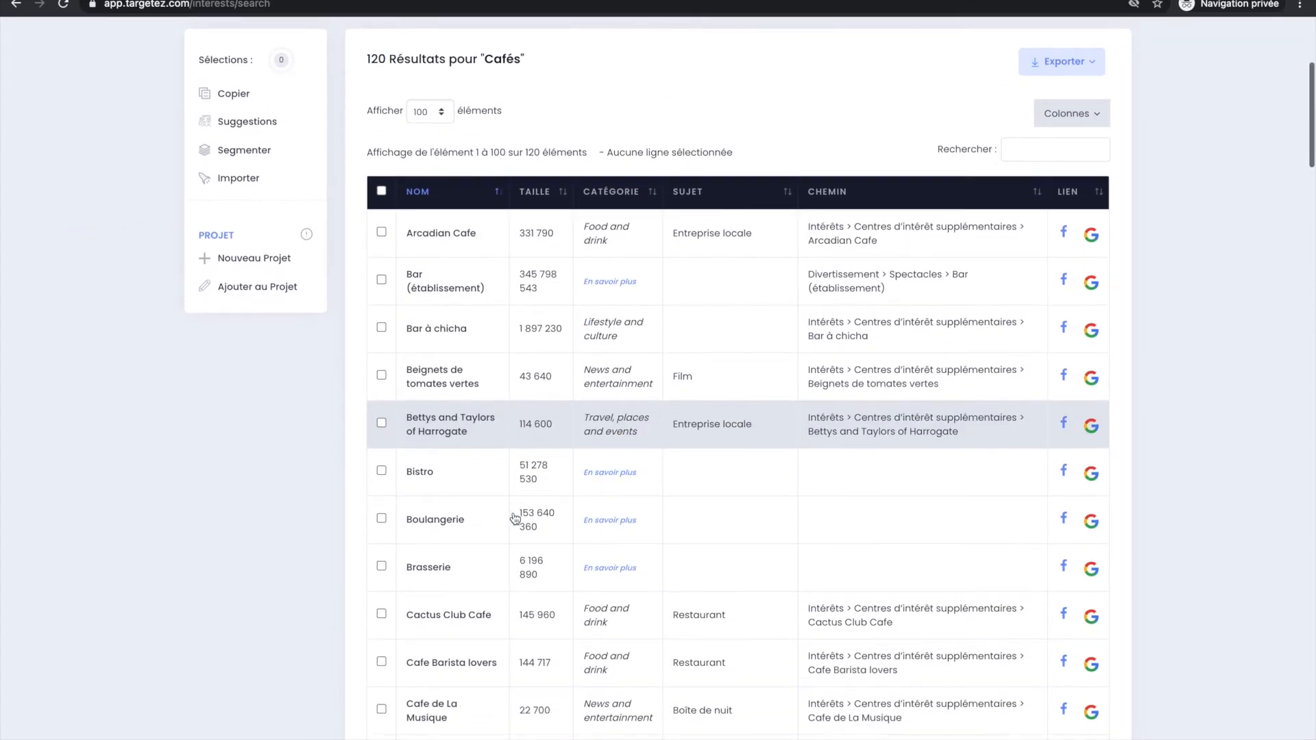
scroll(515, 519, "down", 15)
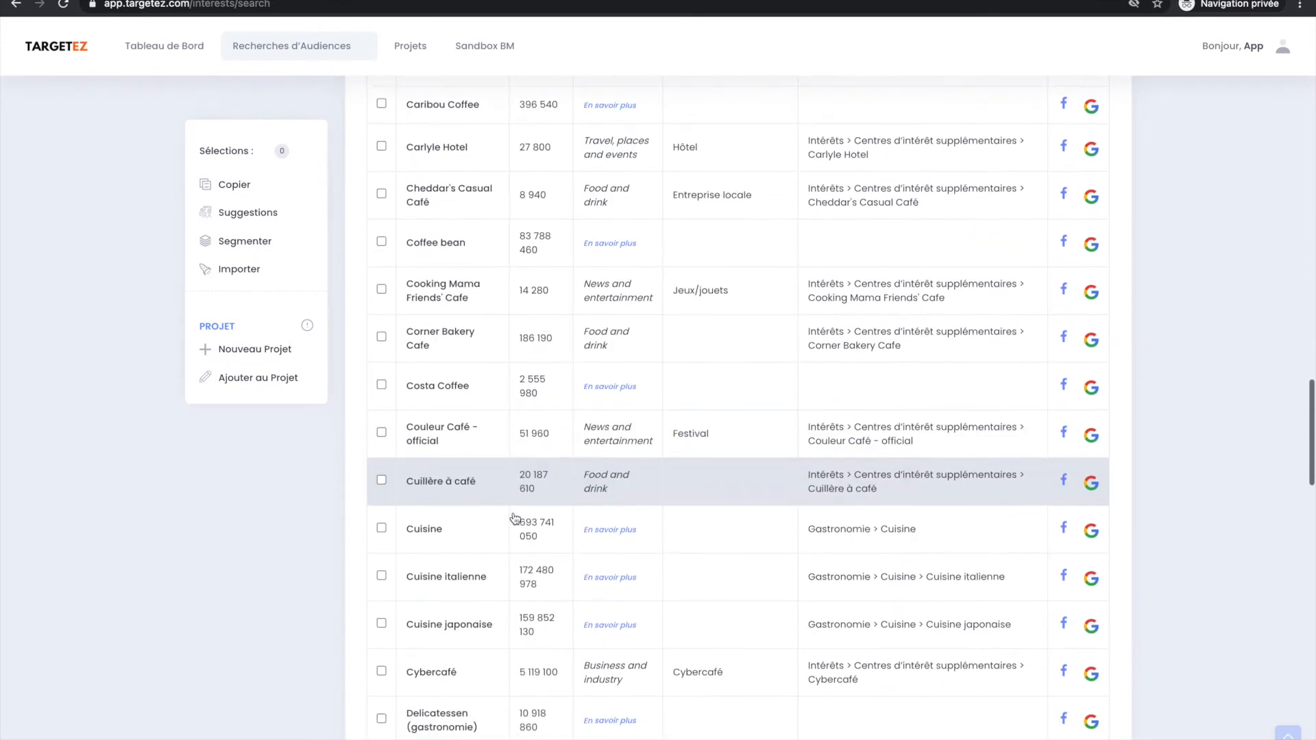
scroll(515, 519, "down", 10)
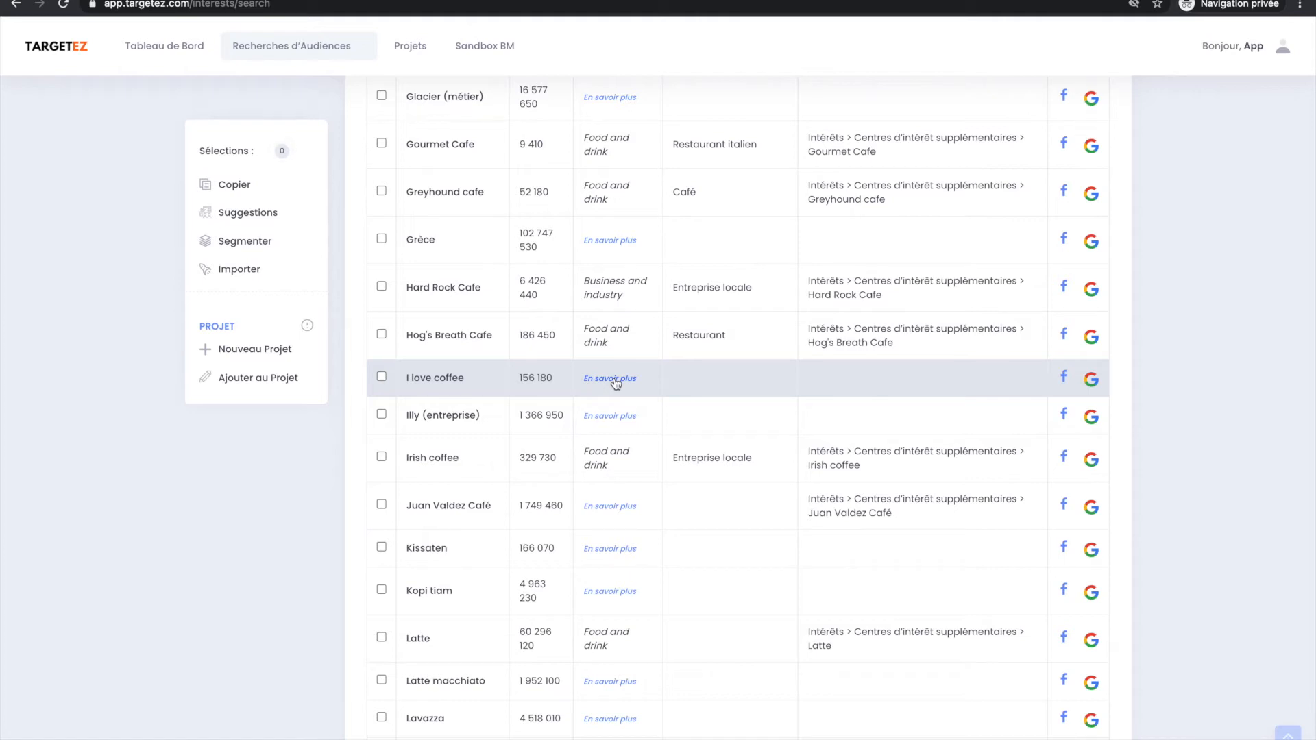
left_click(614, 380)
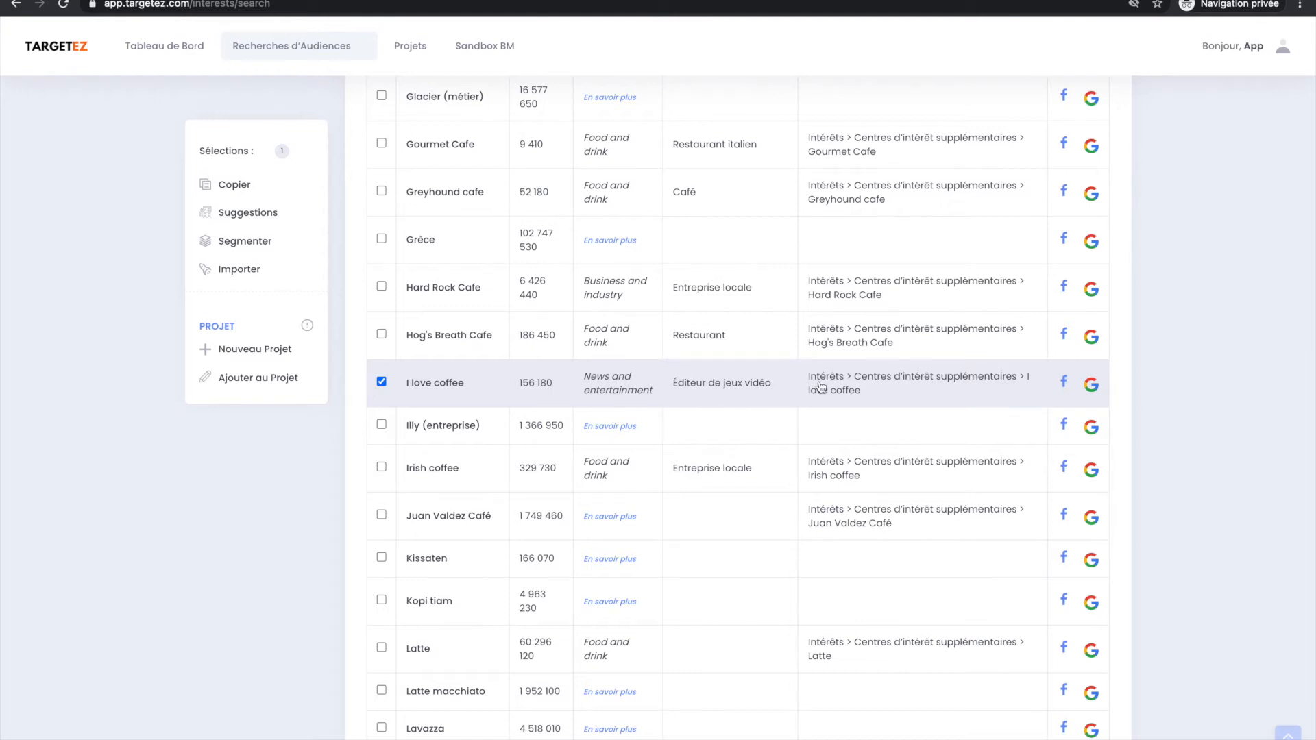
Look up I love coffee on Google, review the search results and return to Targetez.
left_click(1091, 386)
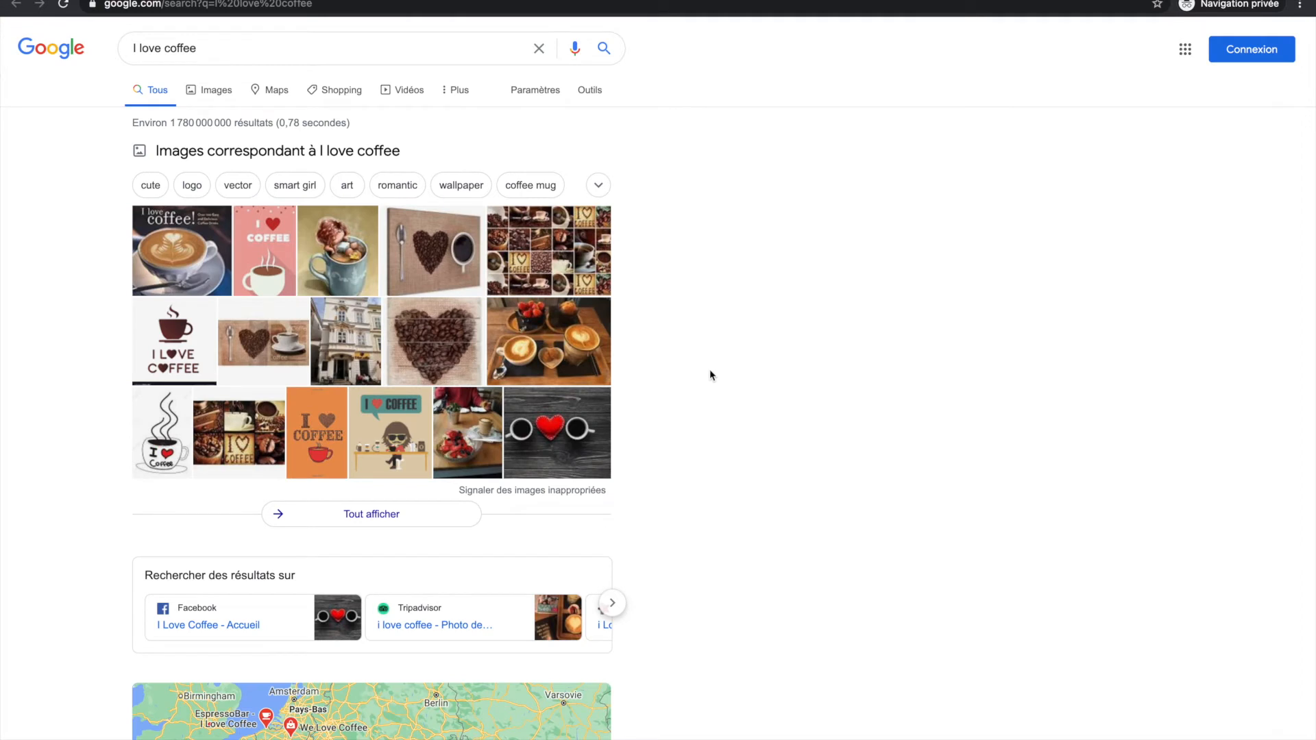
scroll(768, 353, "down", 10)
scroll(543, 487, "down", 5)
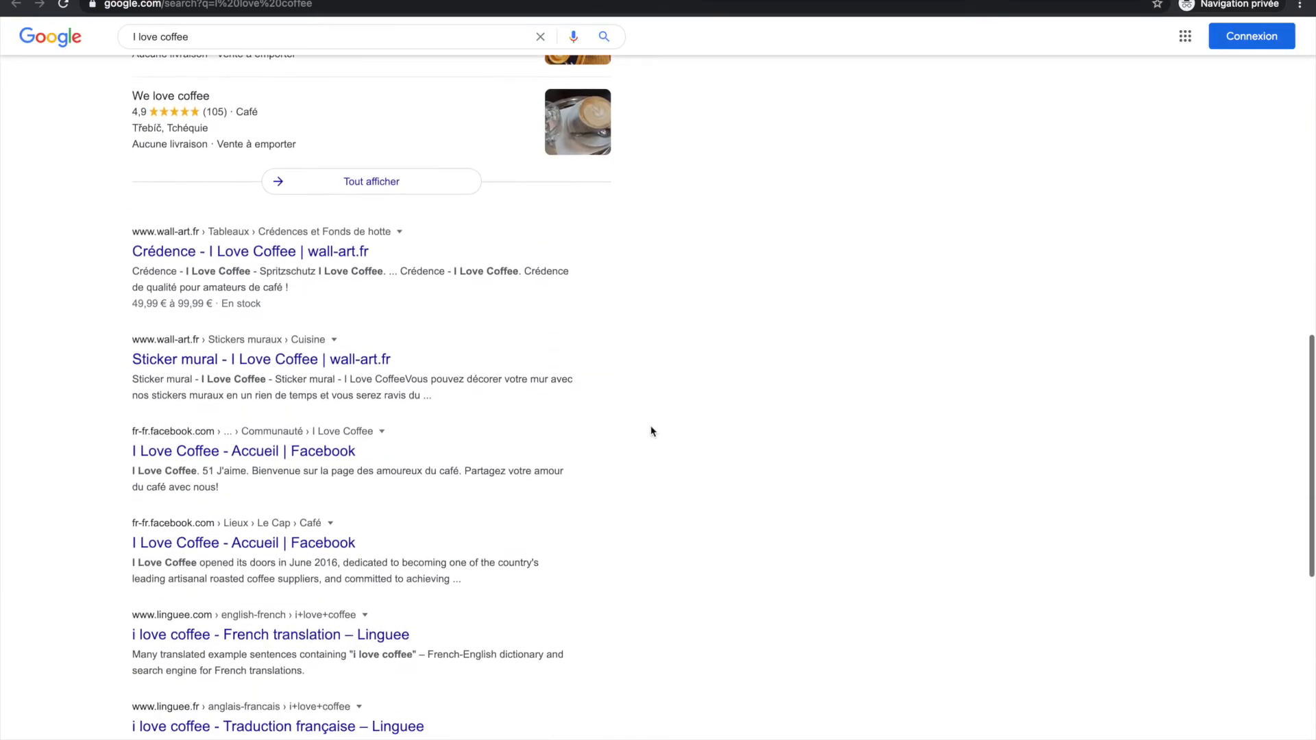
key("super+w")
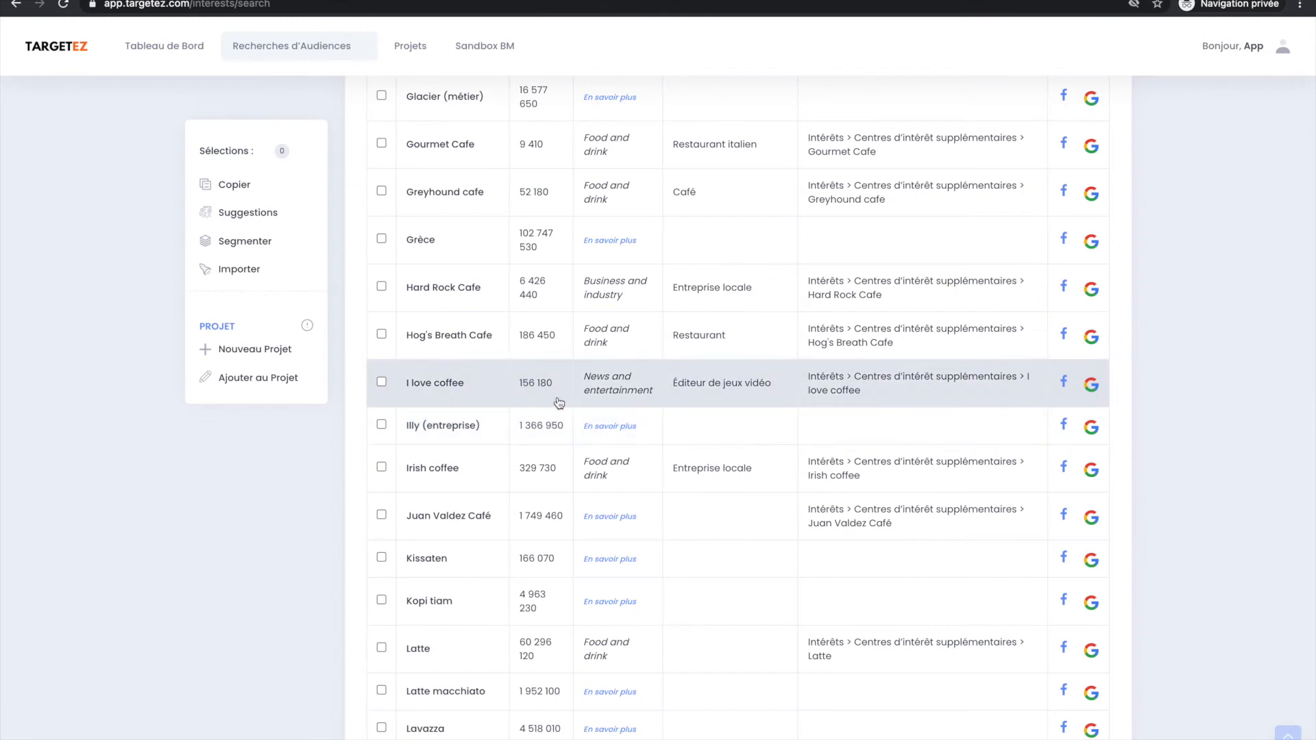
Load the missing details for the Illy (entreprise), Juan Valdez Café, Kissaten and Kopi tiam interests.
left_click(610, 425)
scroll(603, 480, "down", 1)
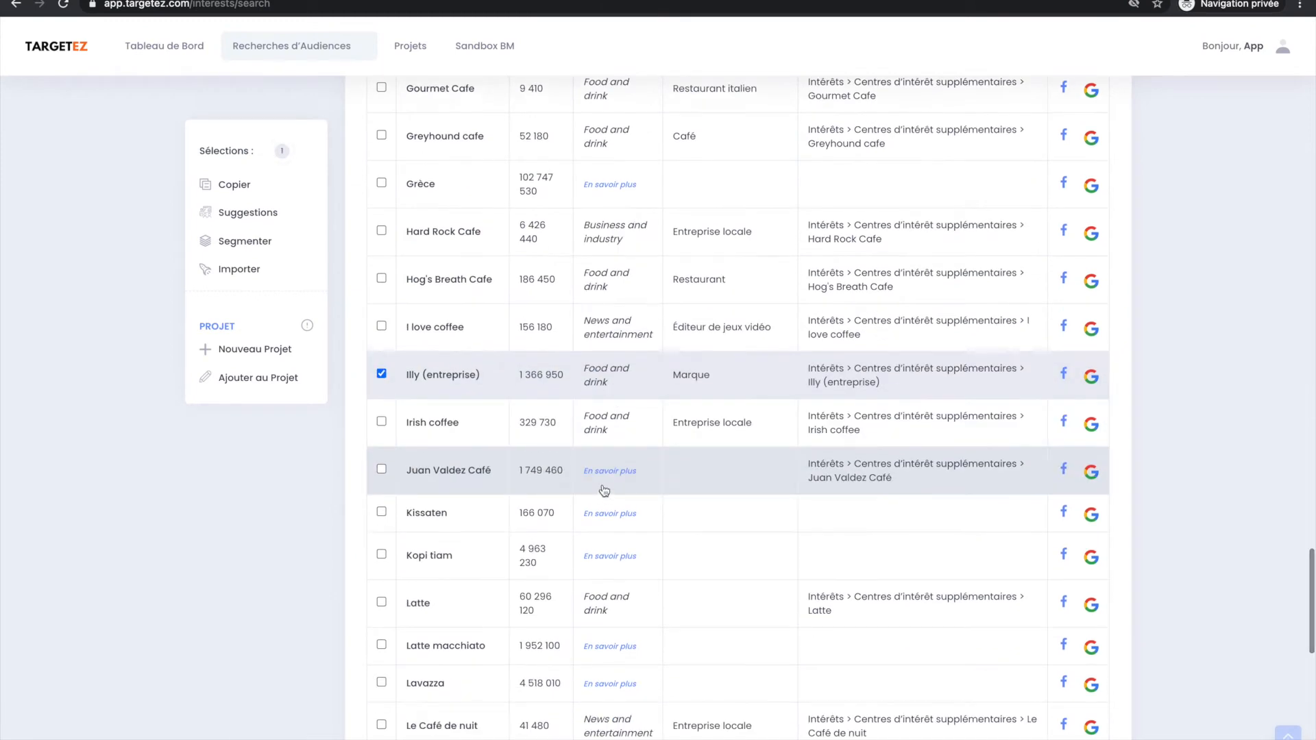
left_click(603, 470)
left_click(603, 513)
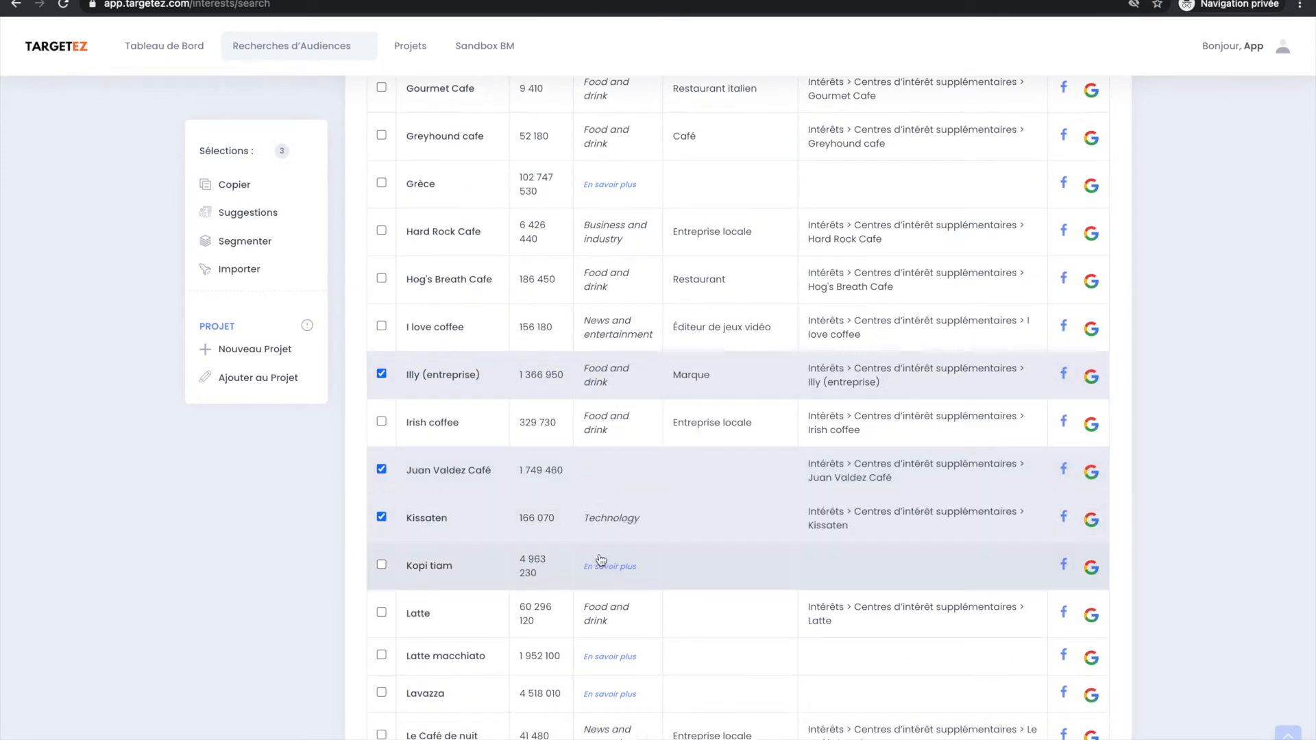
left_click(600, 558)
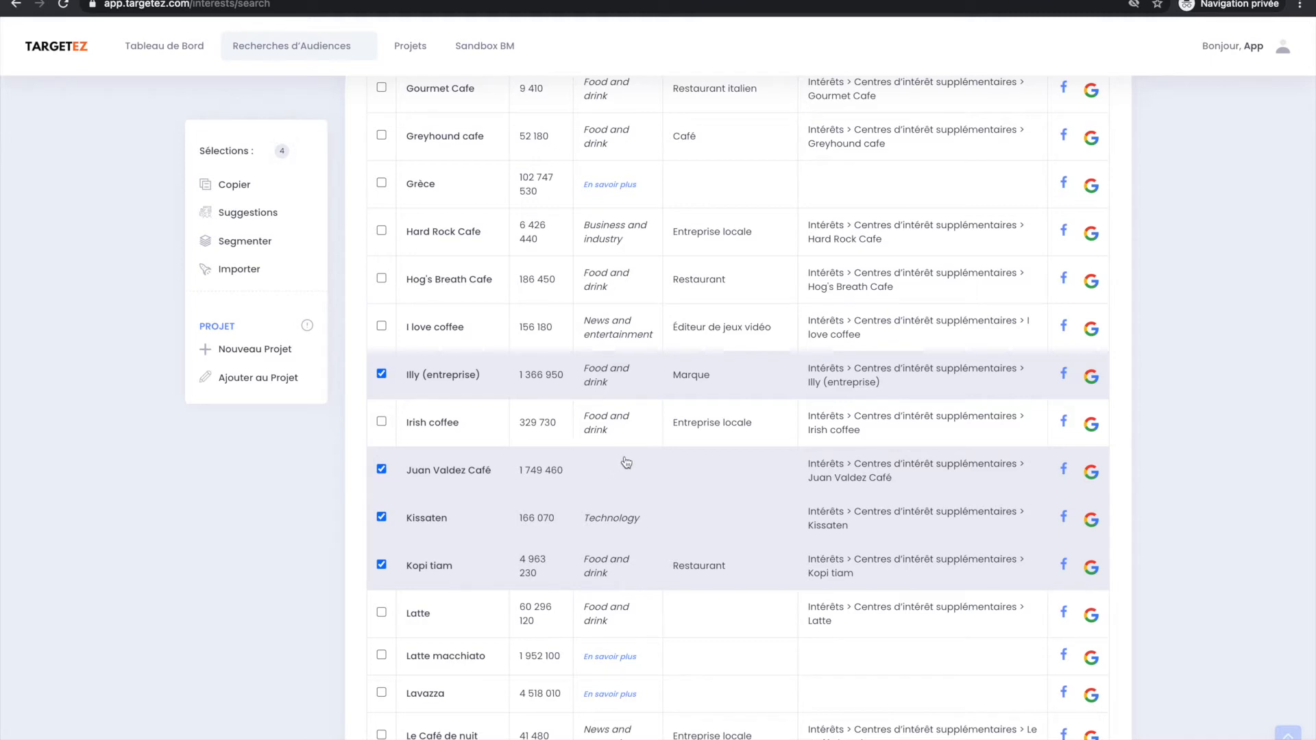
Deselect Kissaten, Kopi tiam and Illy (entreprise), leaving only Juan Valdez Café selected.
left_click(482, 481)
left_click(468, 507)
left_click(461, 559)
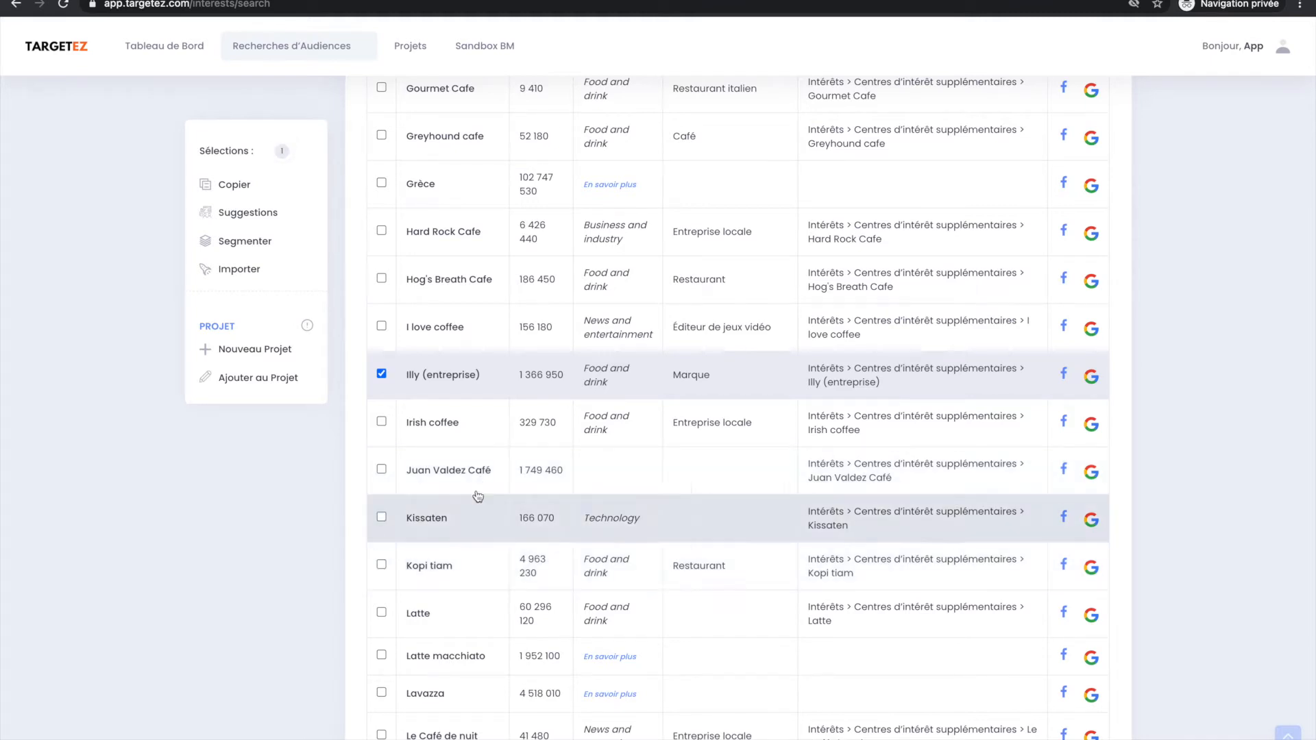
left_click(508, 386)
left_click(508, 458)
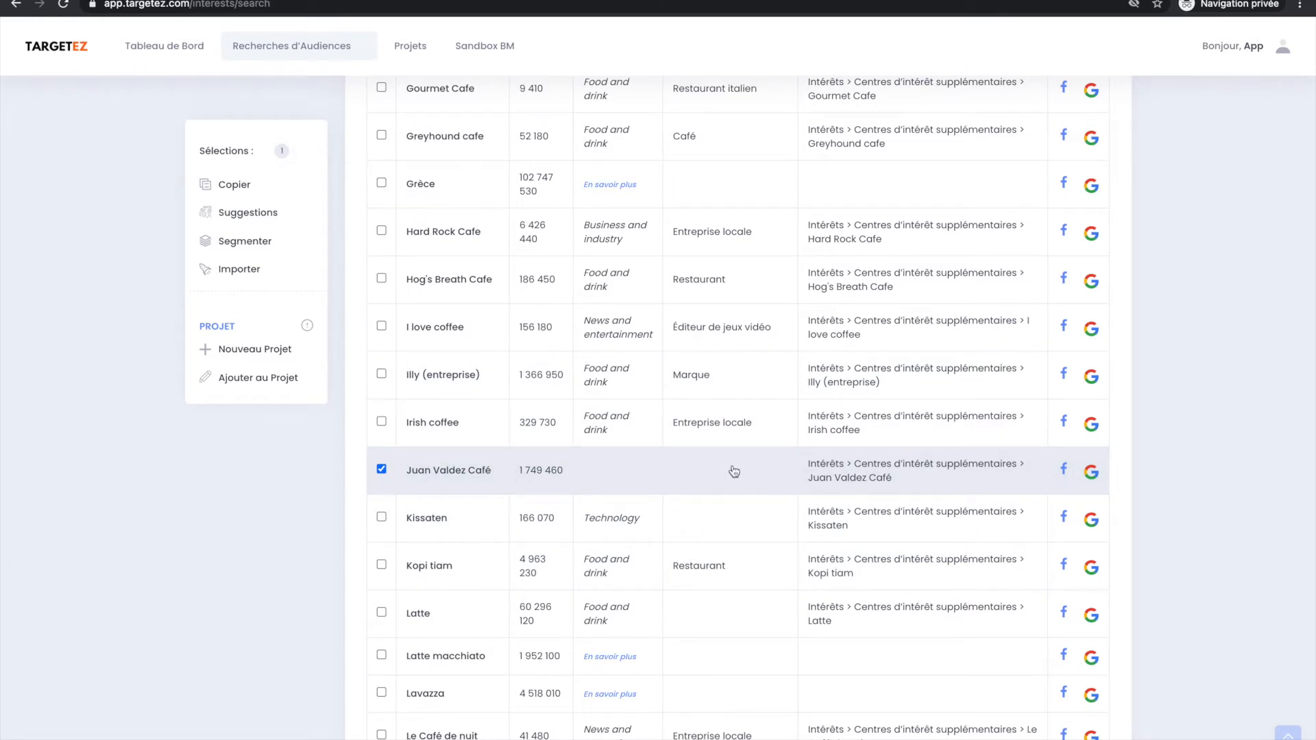
Add Kopi tiam, Irish coffee, Illy (entreprise) and I love coffee to the selection alongside Juan Valdez Café.
scroll(709, 485, "down", 1)
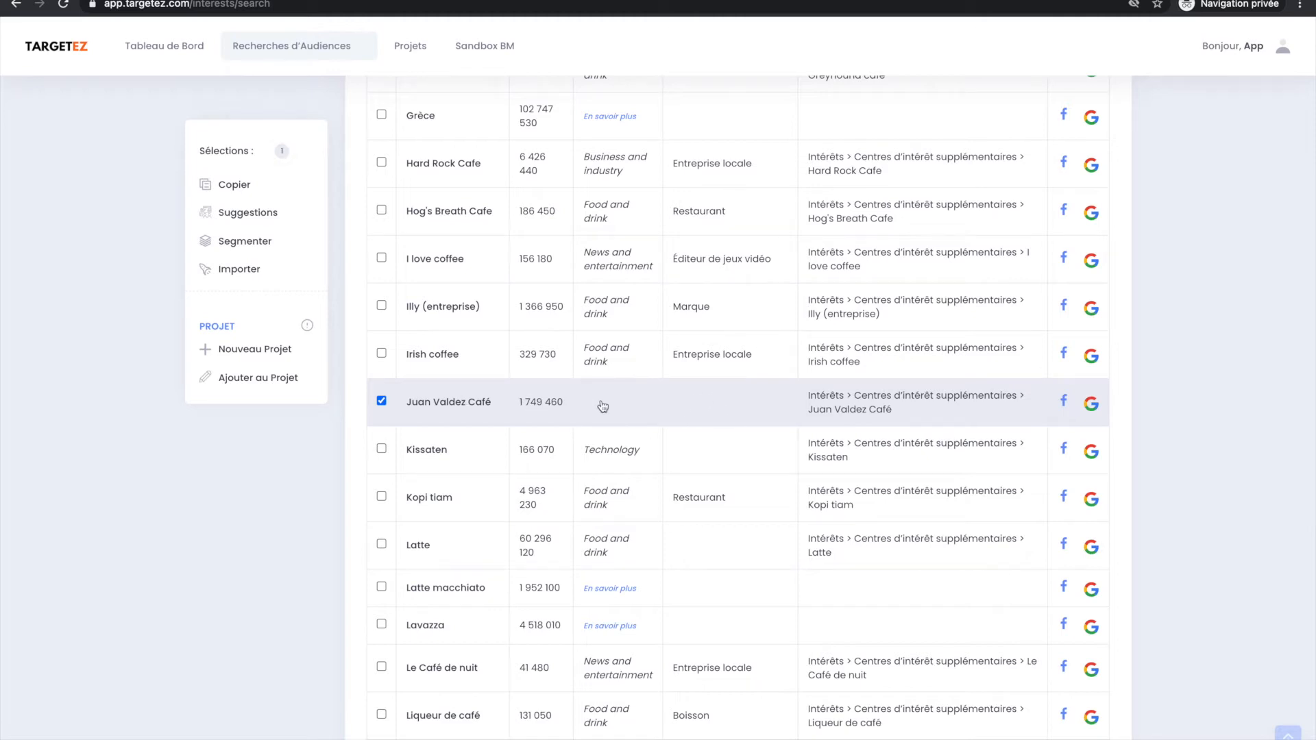
scroll(706, 466, "down", 1)
scroll(889, 565, "down", 5)
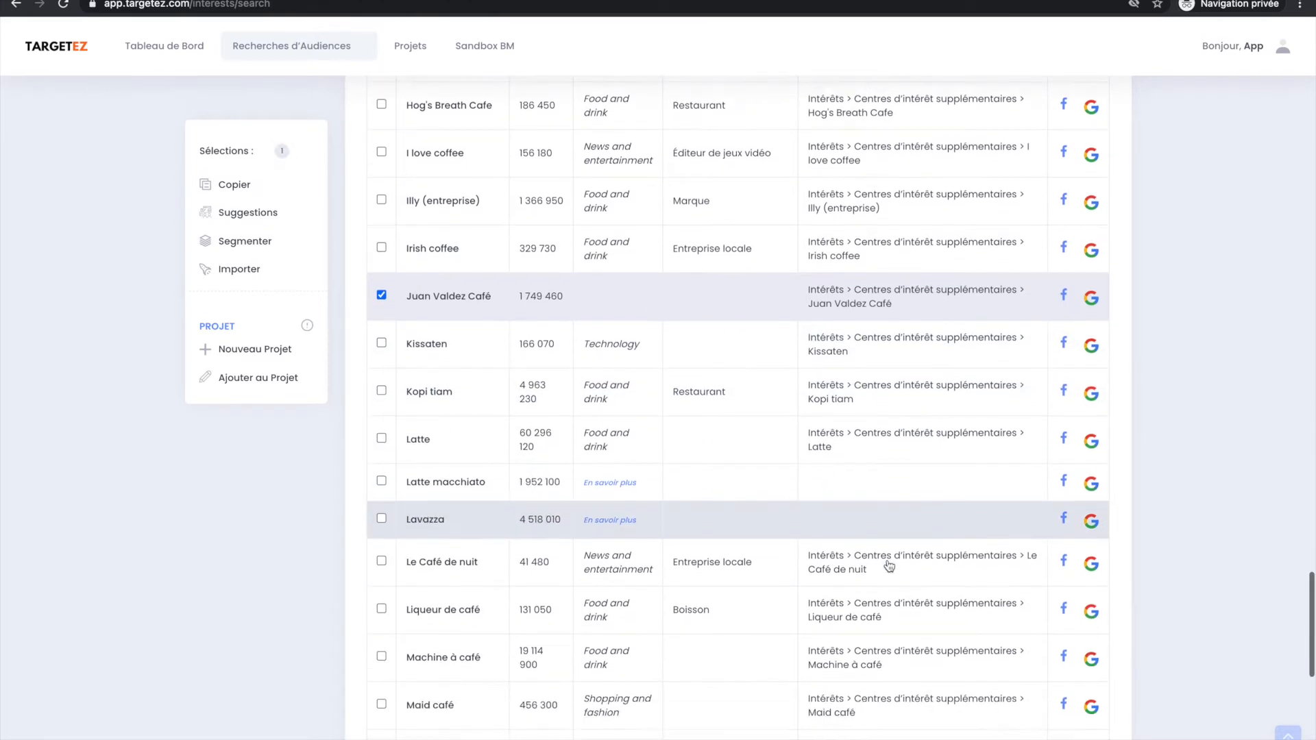
scroll(889, 566, "down", 2)
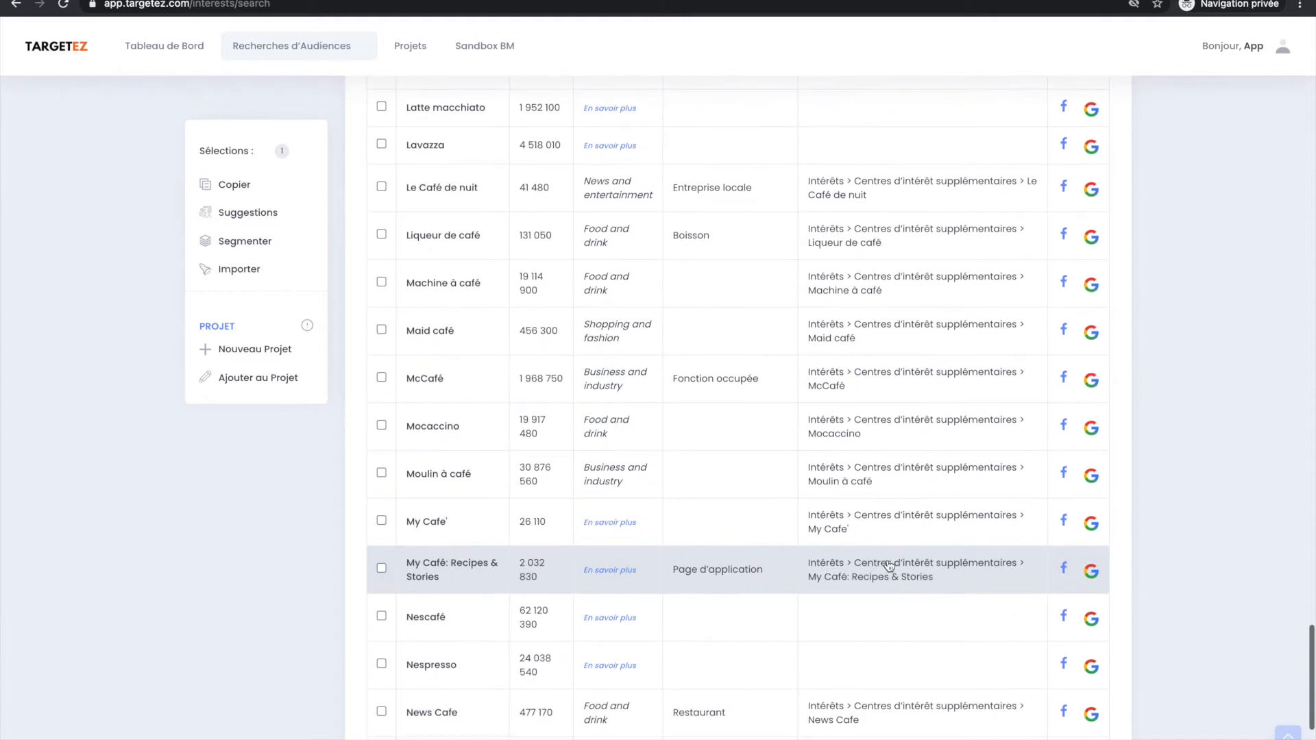
scroll(887, 650, "up", 2)
scroll(889, 566, "up", 5)
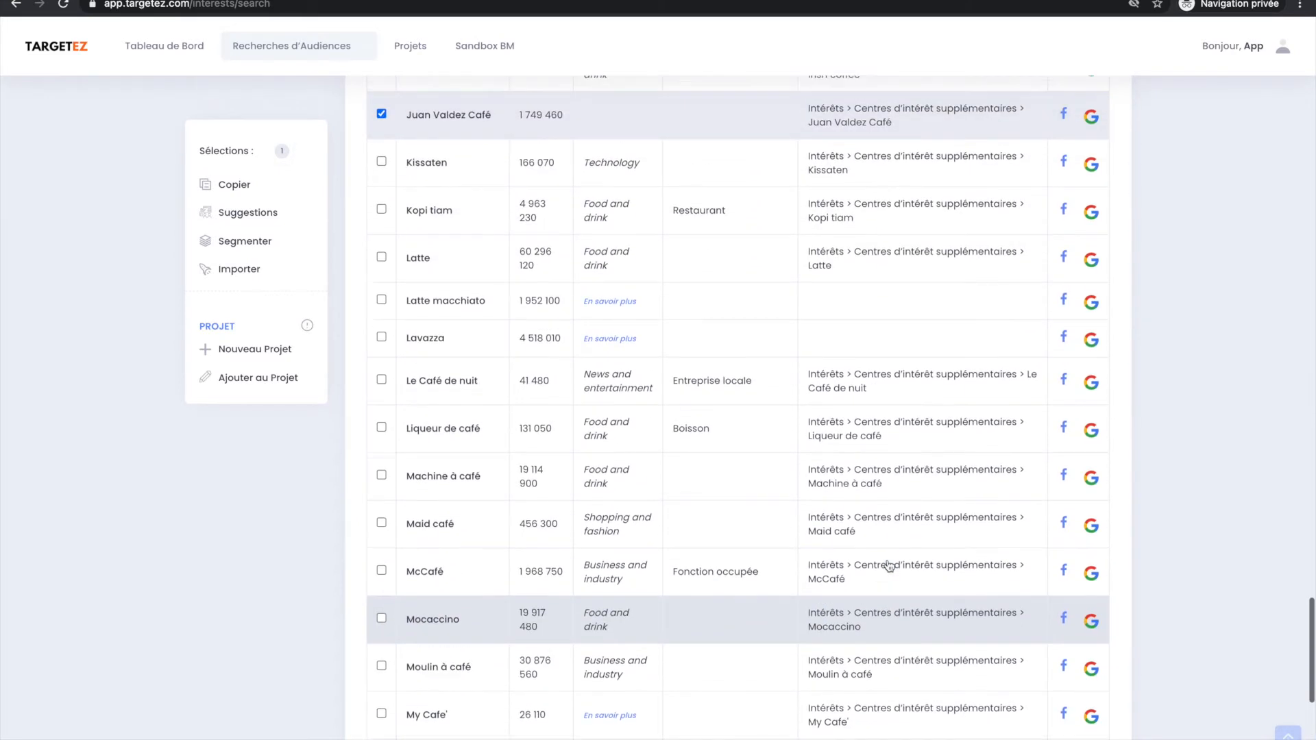
left_click(466, 384)
left_click(466, 262)
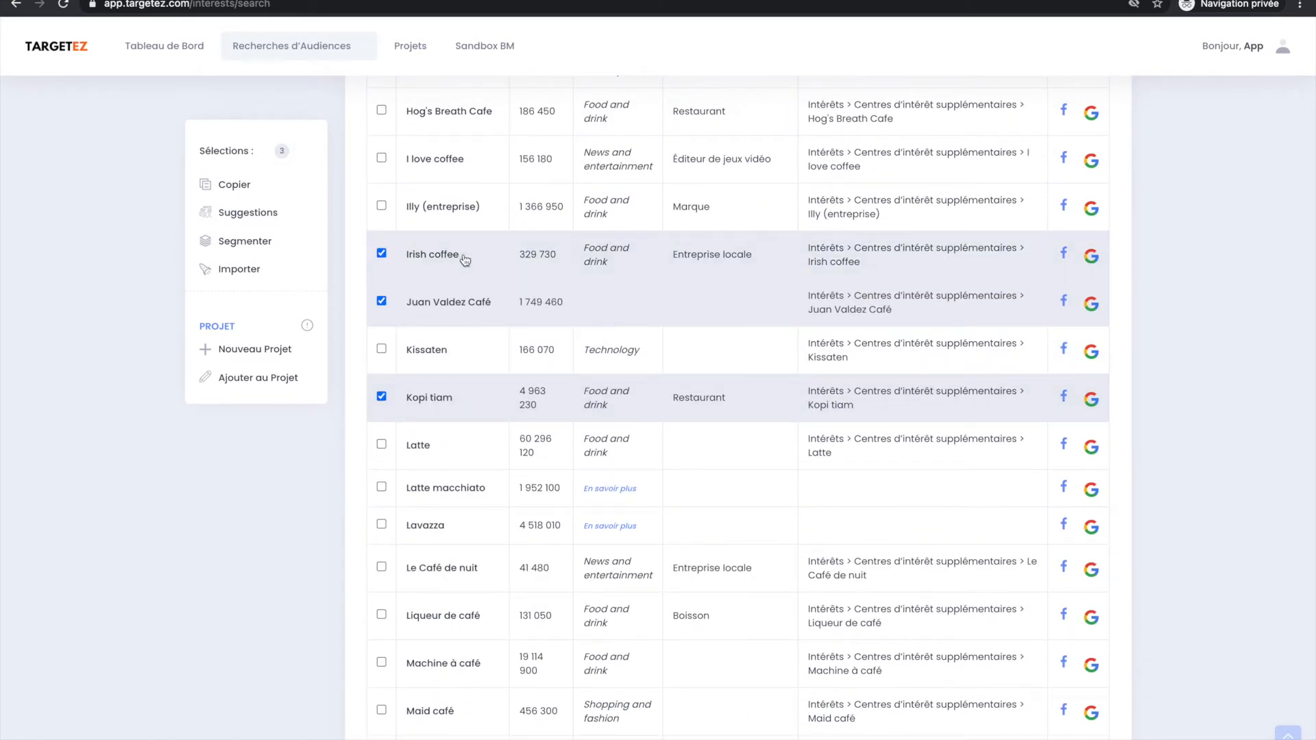
left_click(469, 211)
left_click(469, 157)
scroll(503, 157, "up", 1)
scroll(503, 156, "up", 1)
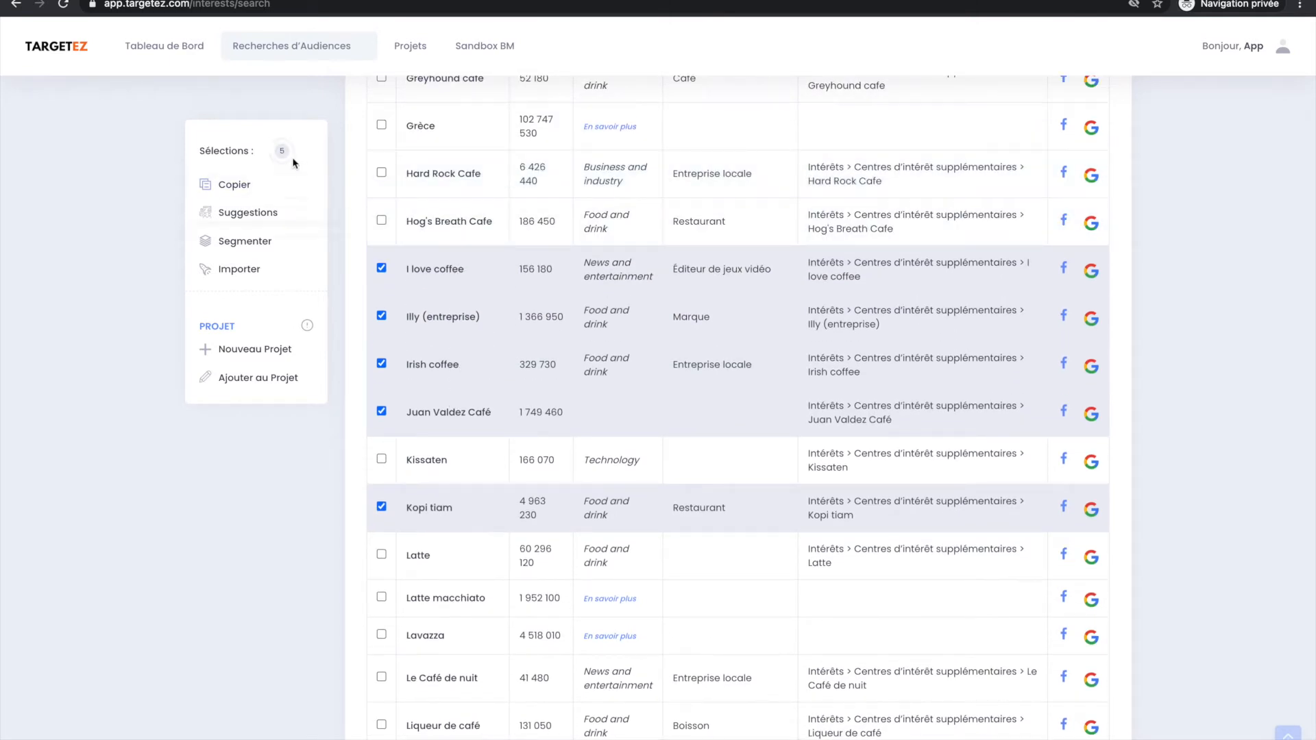
Find audience suggestions from the five selected interests and check the search terms used for the new results.
mouse_move(286, 158)
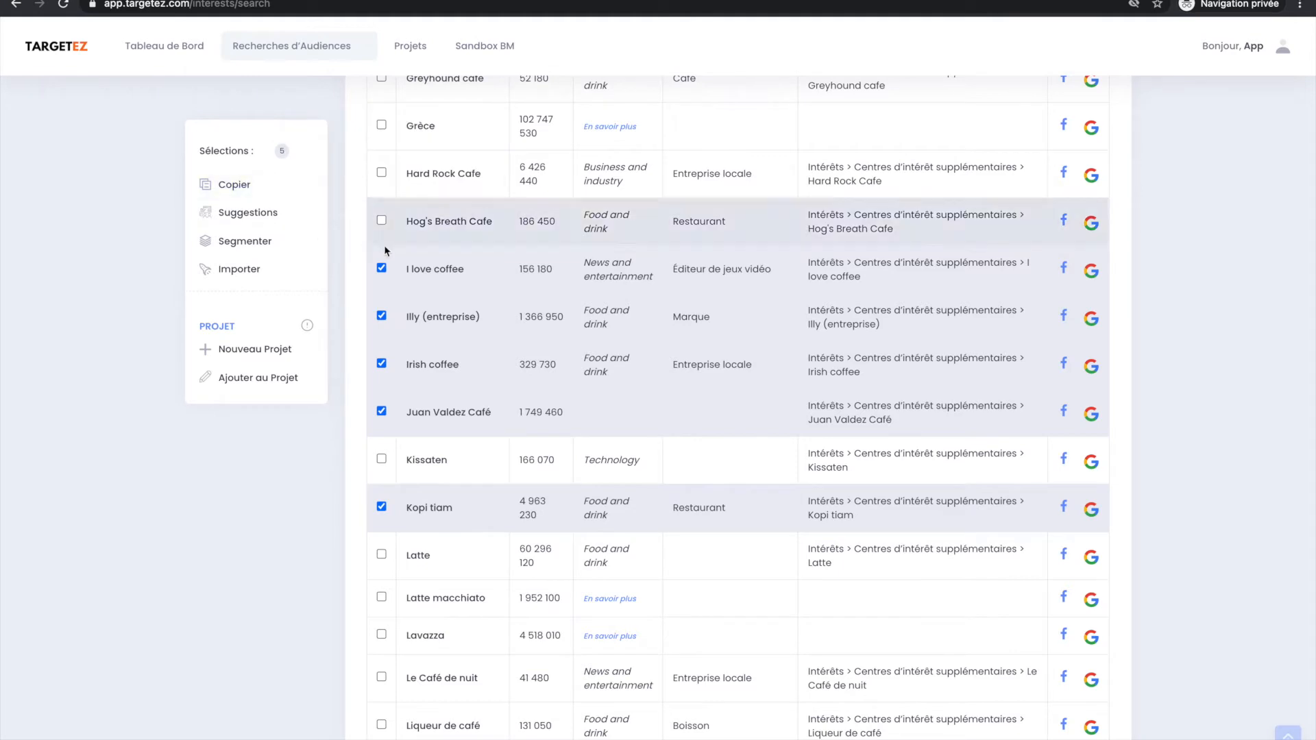
scroll(384, 264, "up", 1)
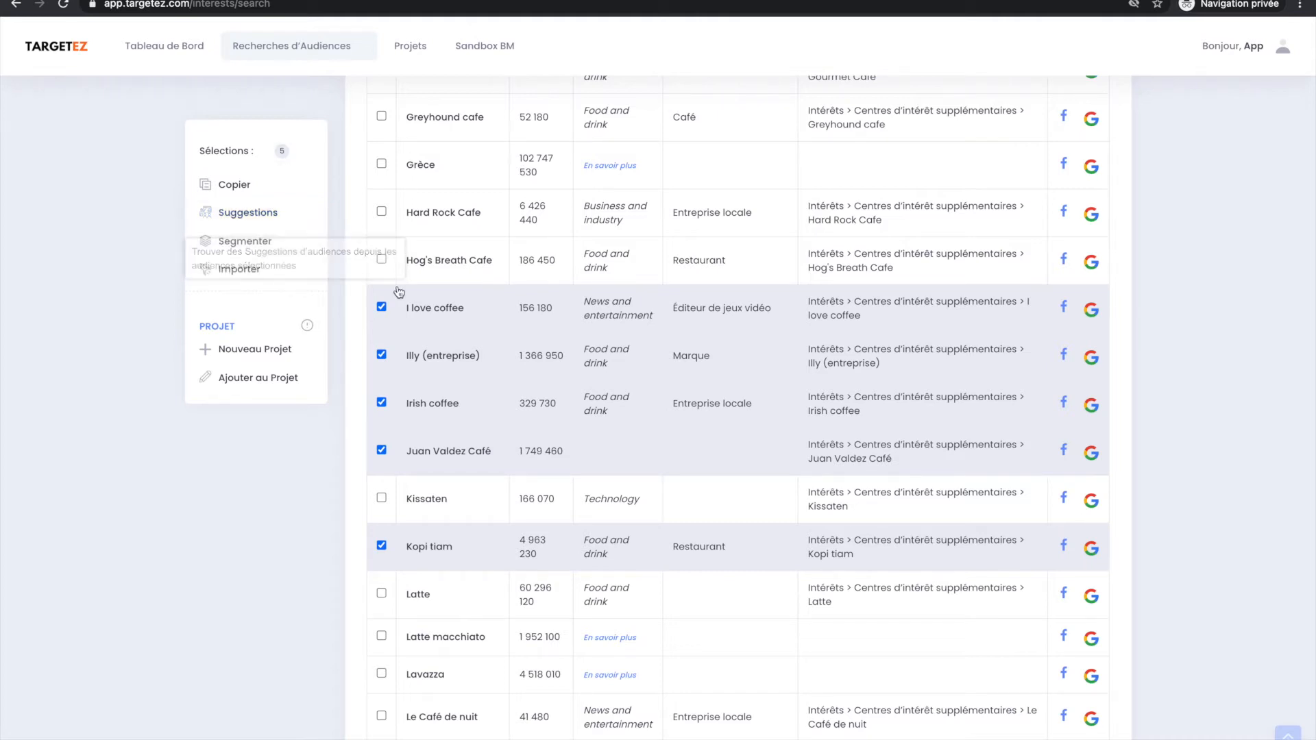
left_click(281, 213)
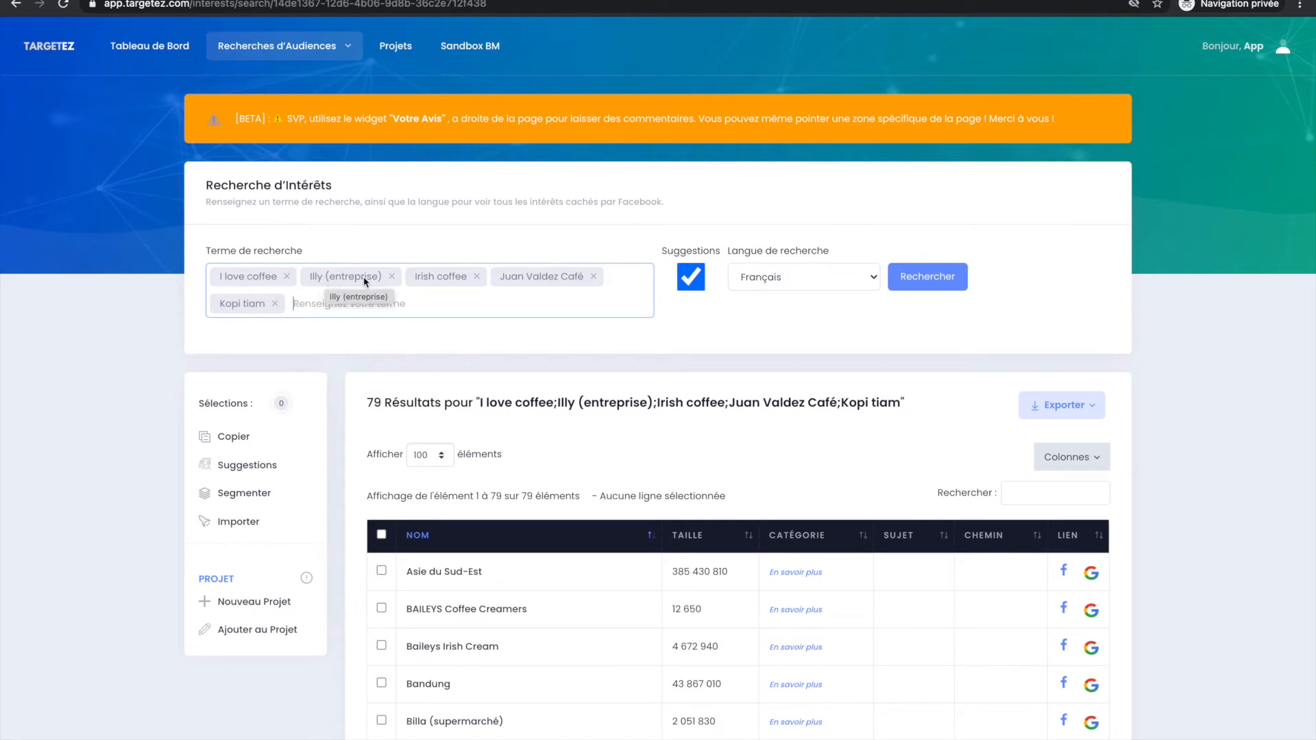
scroll(457, 405, "down", 1)
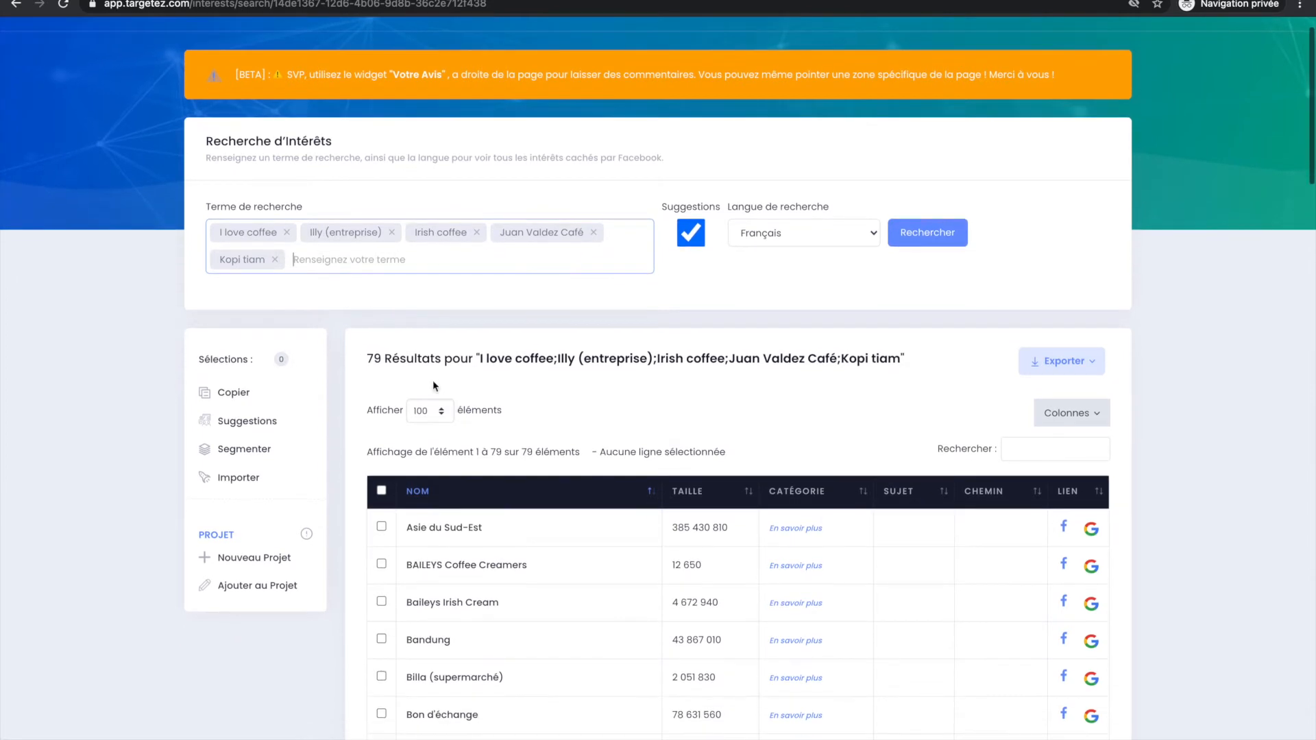
left_click_drag(359, 362, 672, 361)
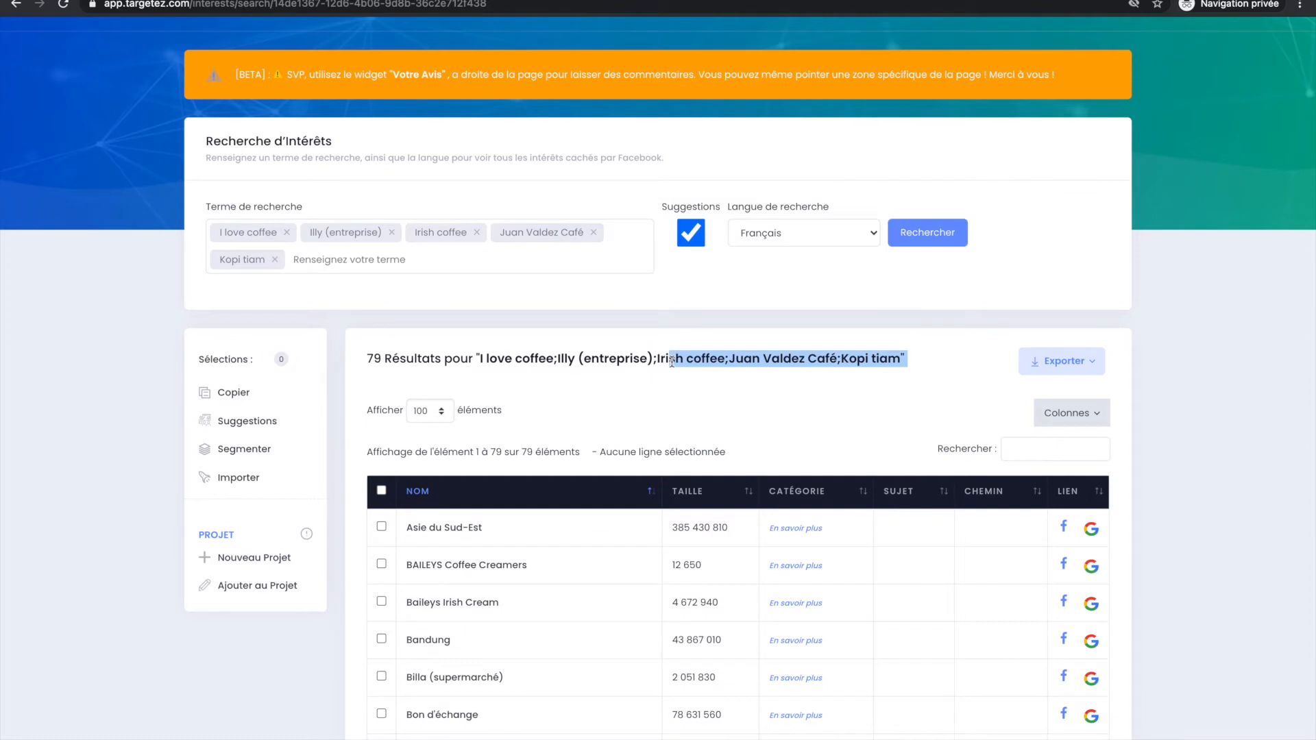
left_click(671, 361)
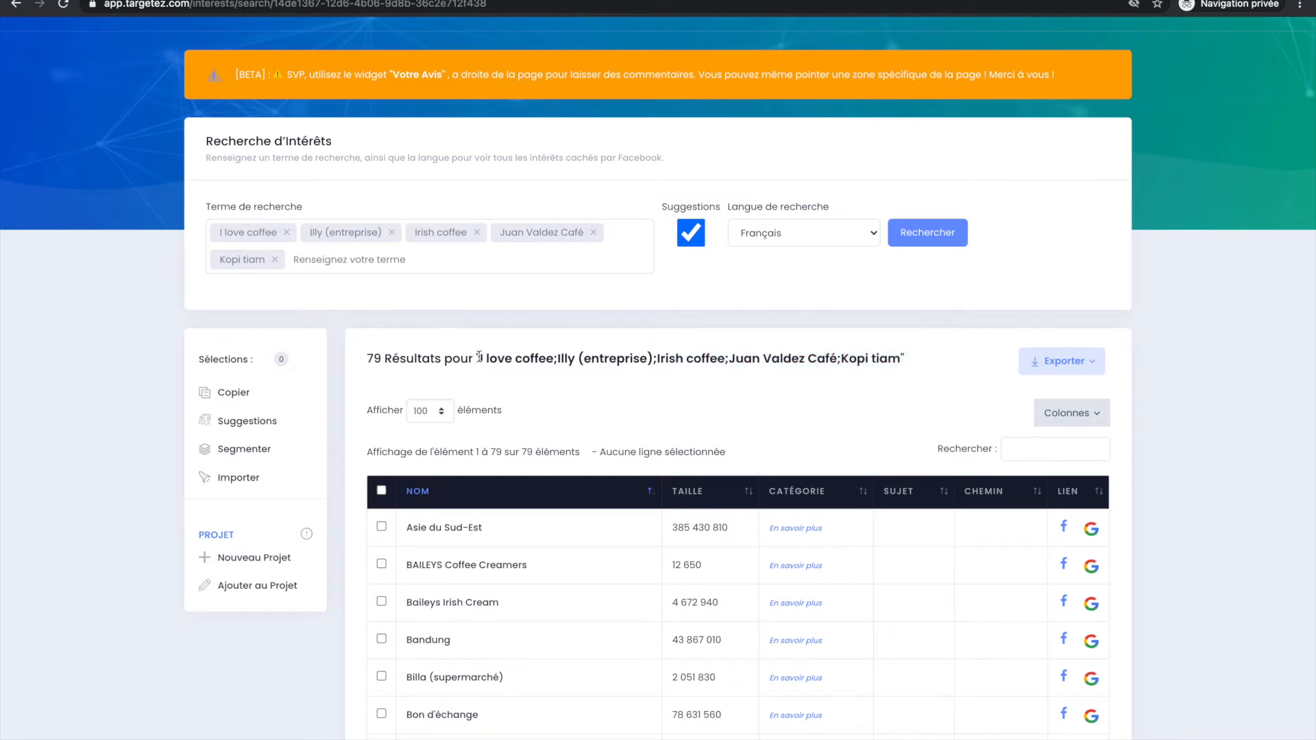
Select Buitoni, Bon d'échange, Bandung, Baileys Irish Cream, BAILEYS Coffee Creamers, Caribou Coffee, Cappuccino, Café turc and Café frappé in the suggested results.
scroll(479, 429, "down", 5)
left_click(479, 426)
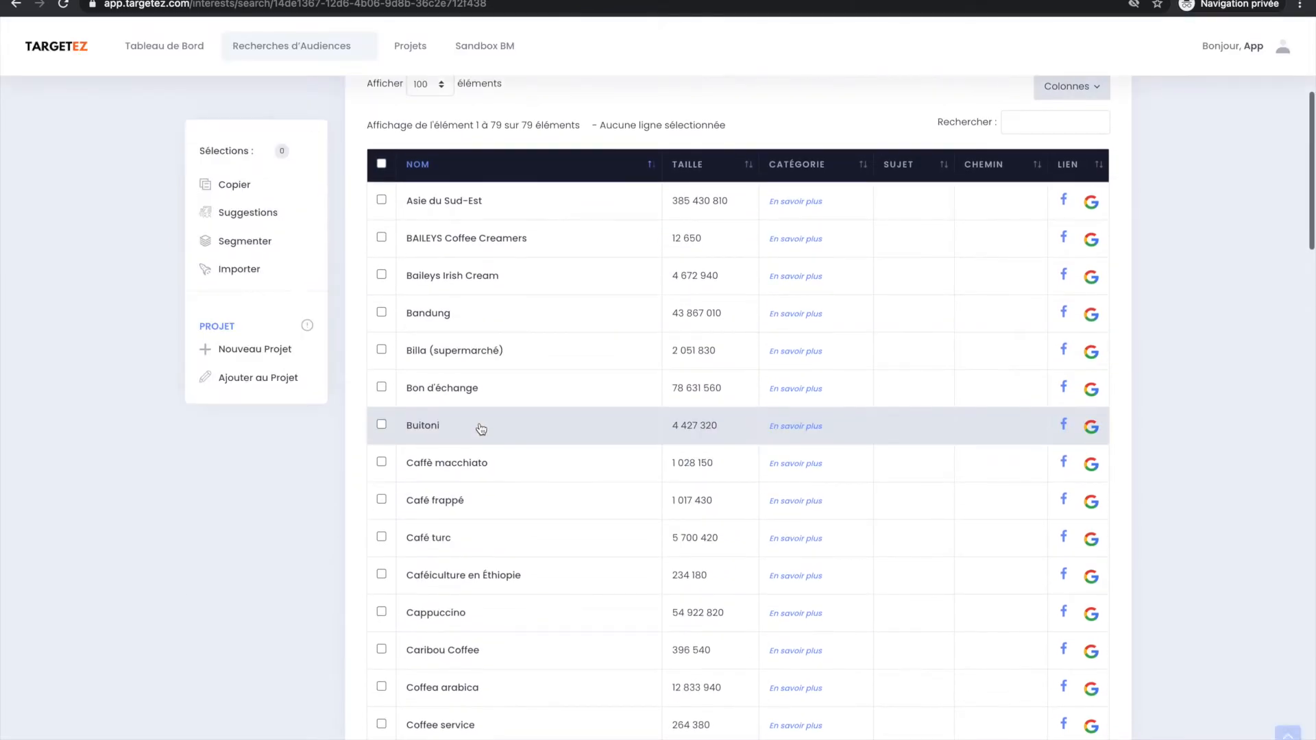
left_click(491, 397)
left_click(539, 320)
left_click(555, 281)
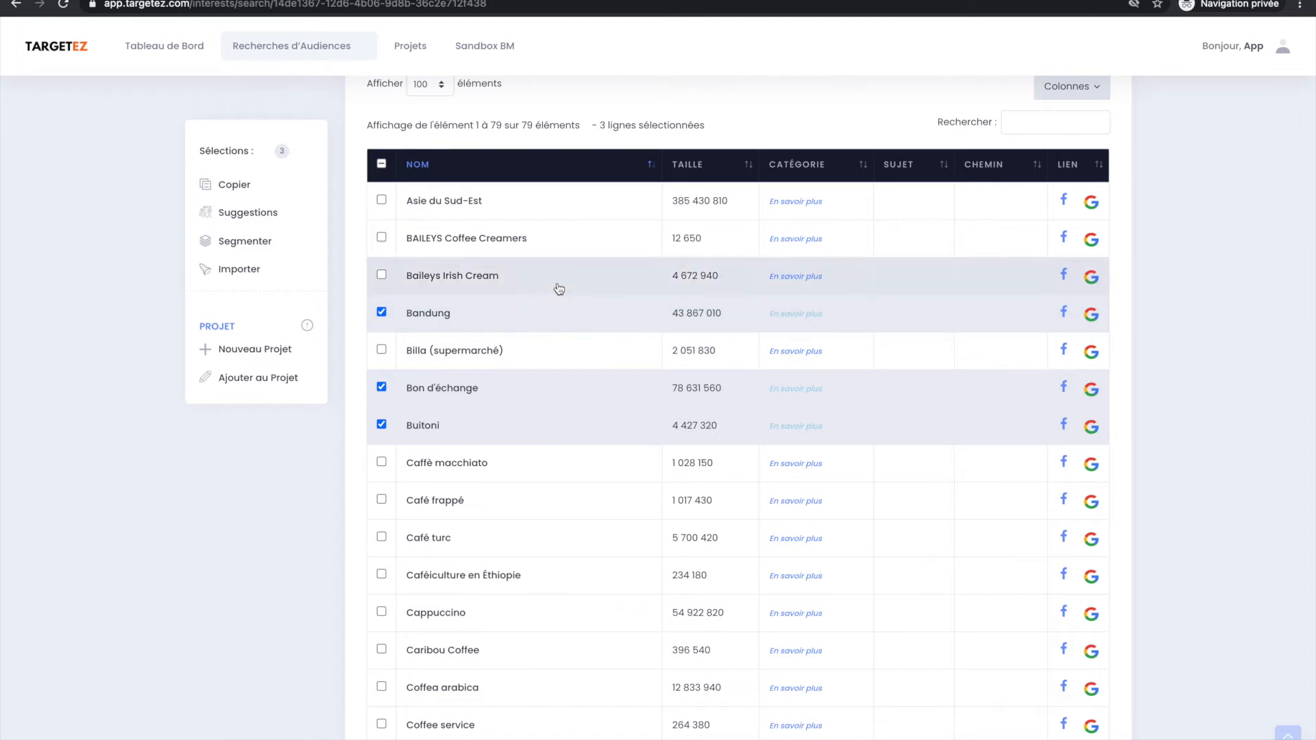
left_click(567, 252)
left_click(469, 649)
left_click(475, 610)
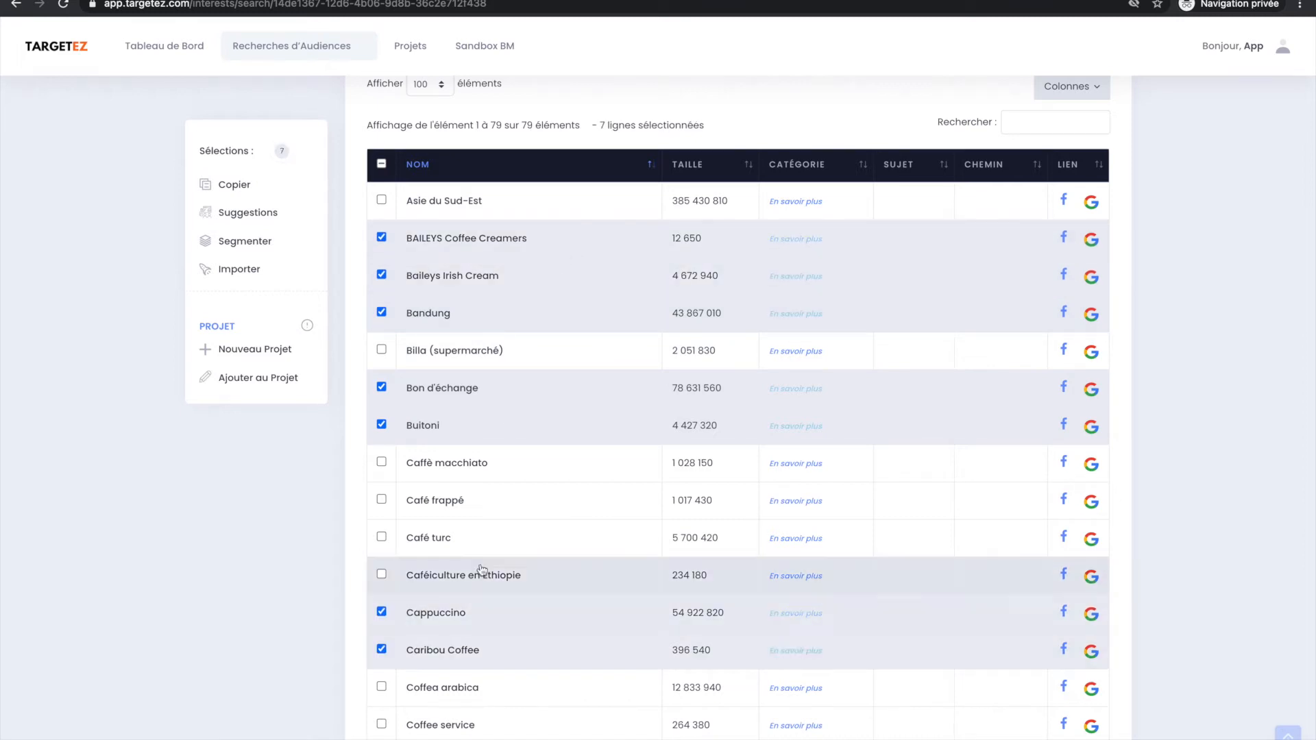
left_click(489, 536)
left_click(488, 505)
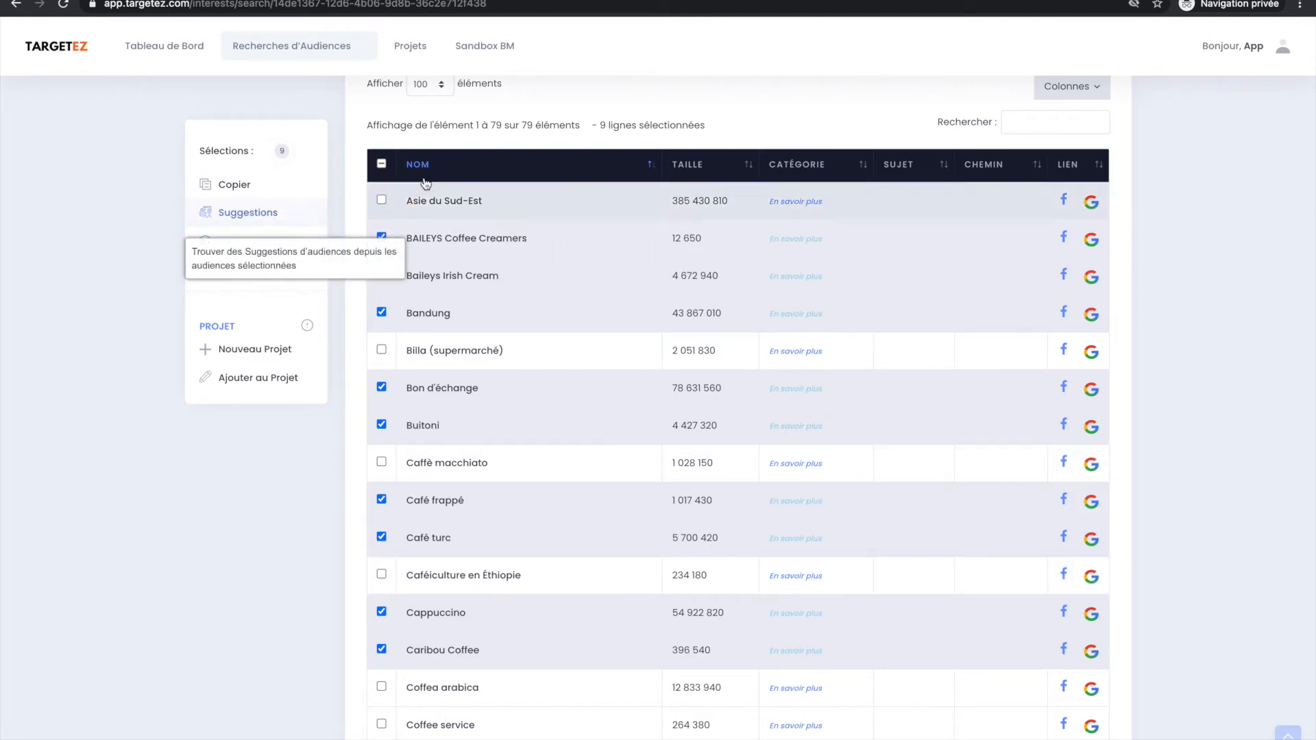
Add Nourriture biologique to the existing search terms and run the interest search again with suggestions included.
scroll(430, 180, "up", 2)
scroll(430, 181, "up", 3)
left_click(351, 301)
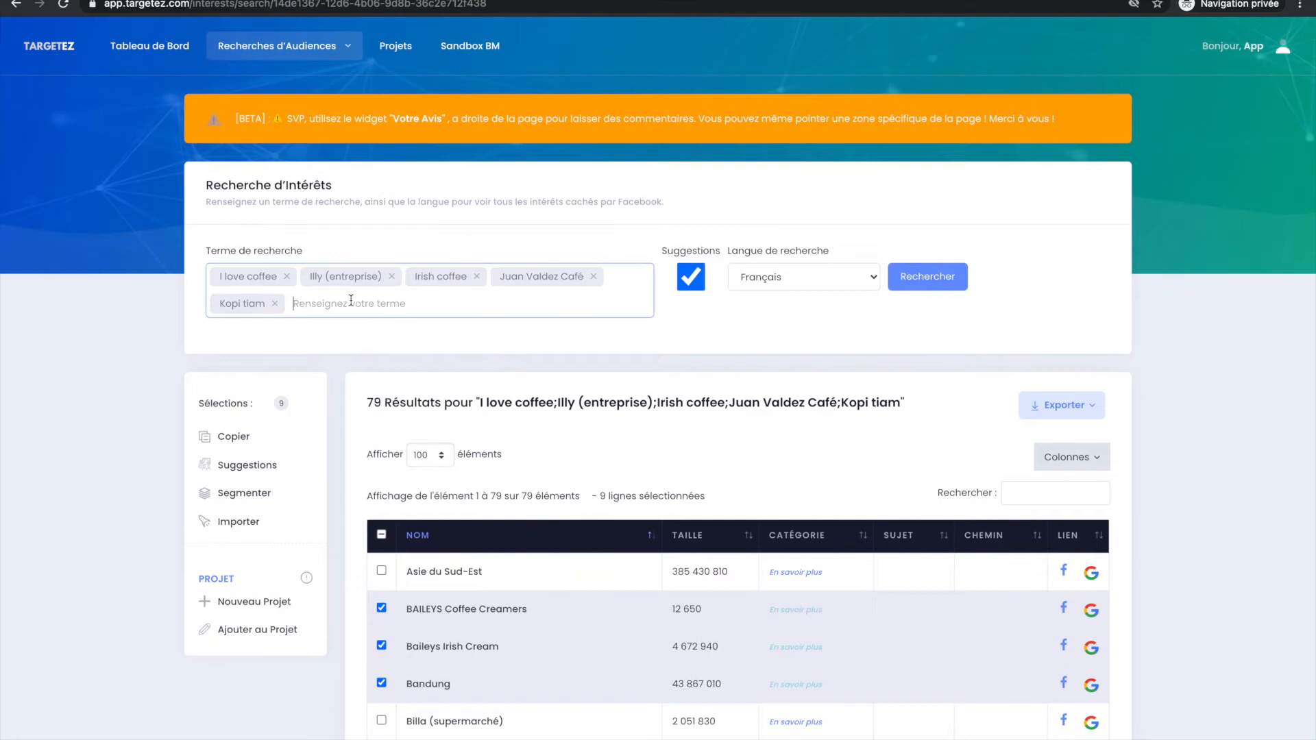
type("b")
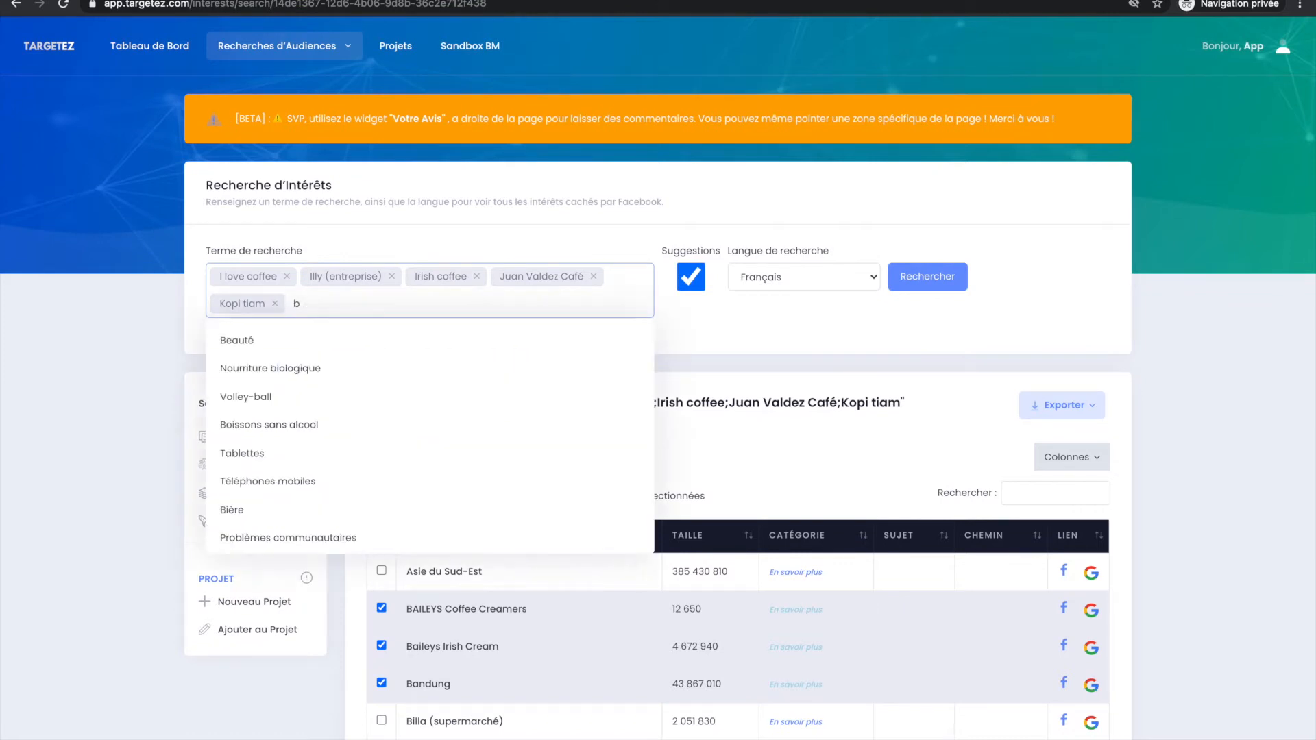
left_click(247, 368)
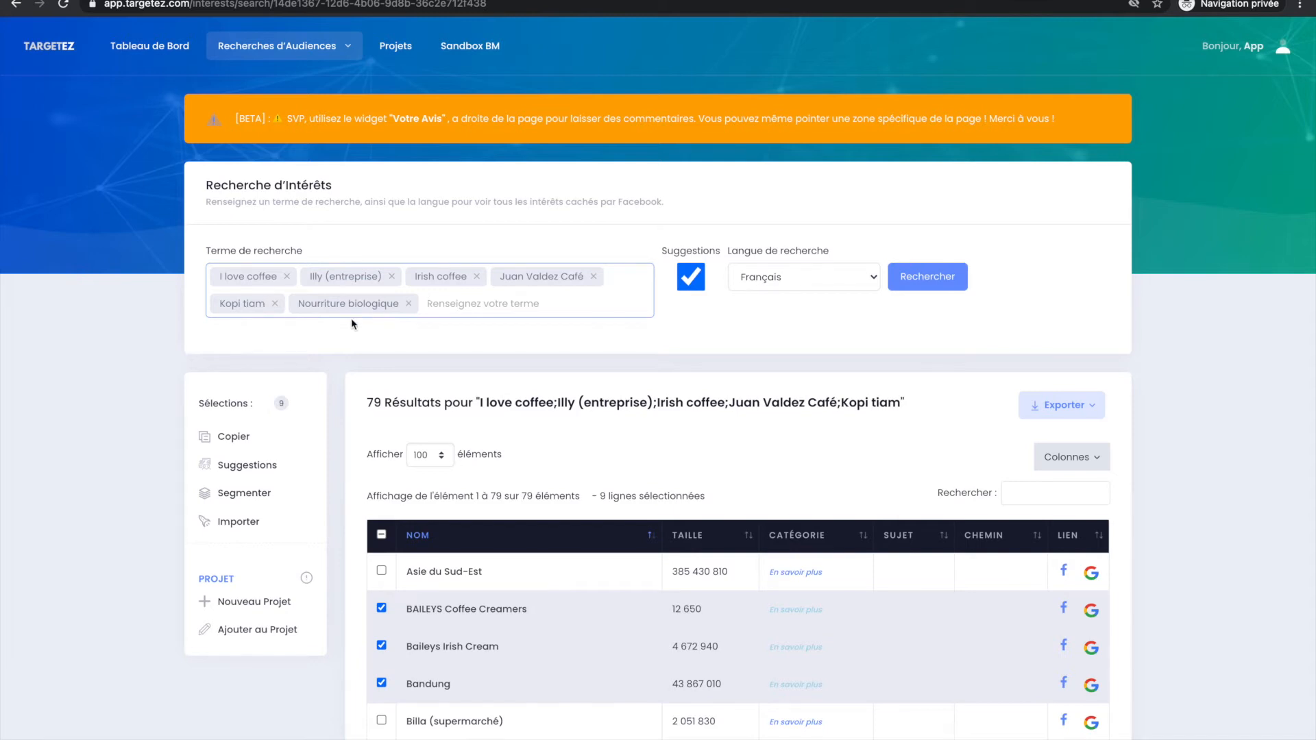
left_click(918, 280)
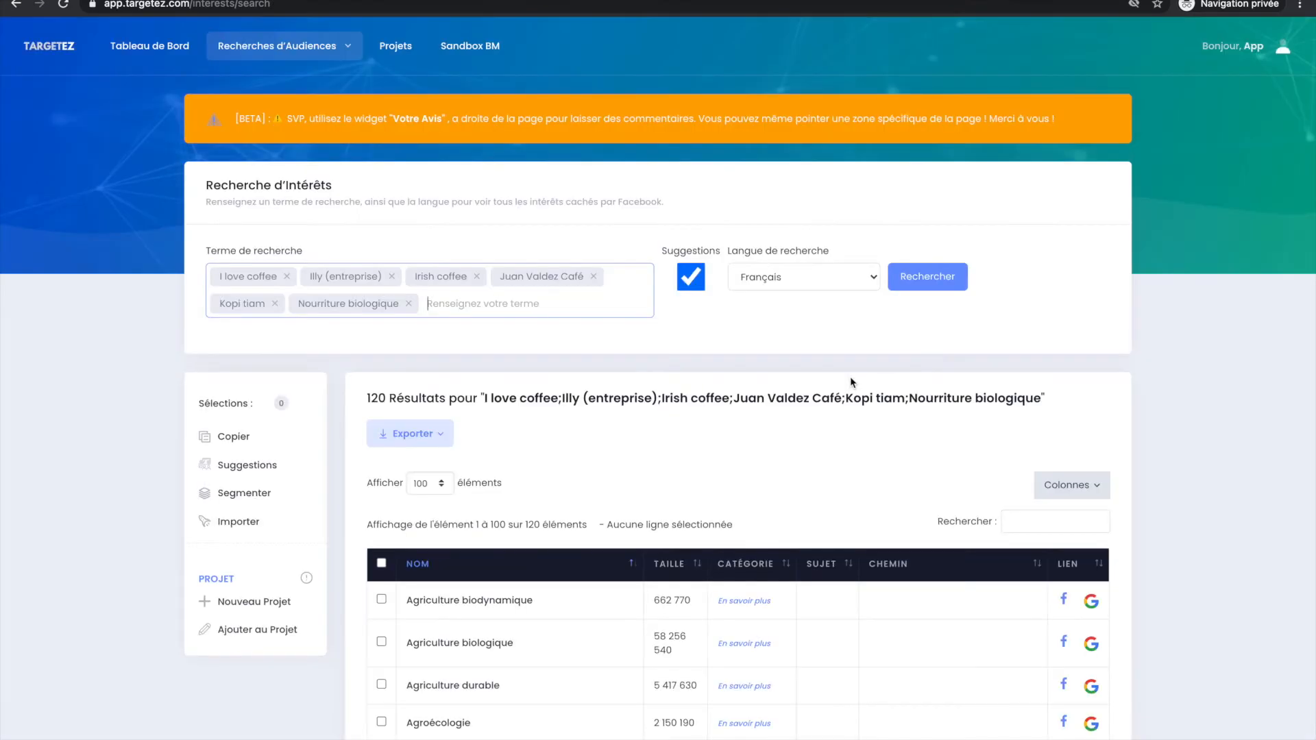
Browse the combined coffee and Nourriture biologique results to examine the suggested interests and their audience sizes.
scroll(738, 472, "down", 3)
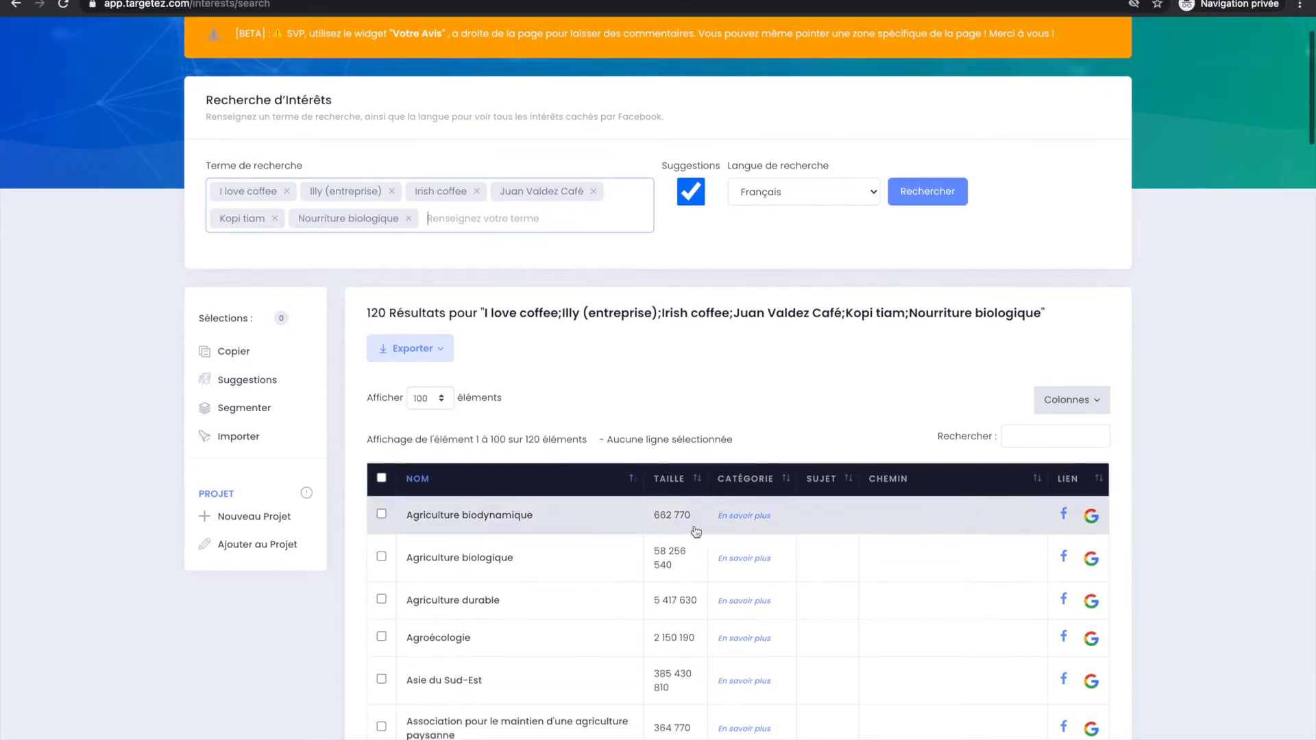
scroll(561, 581, "down", 6)
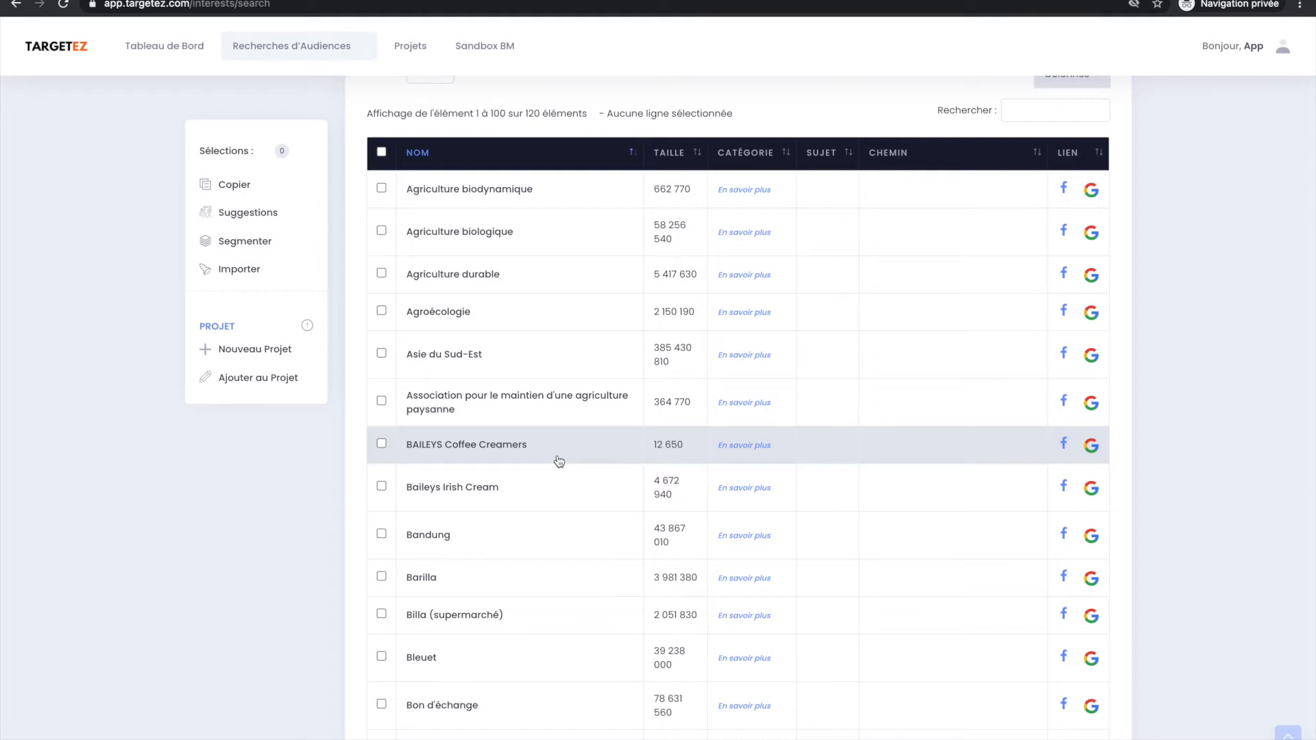
scroll(559, 461, "up", 5)
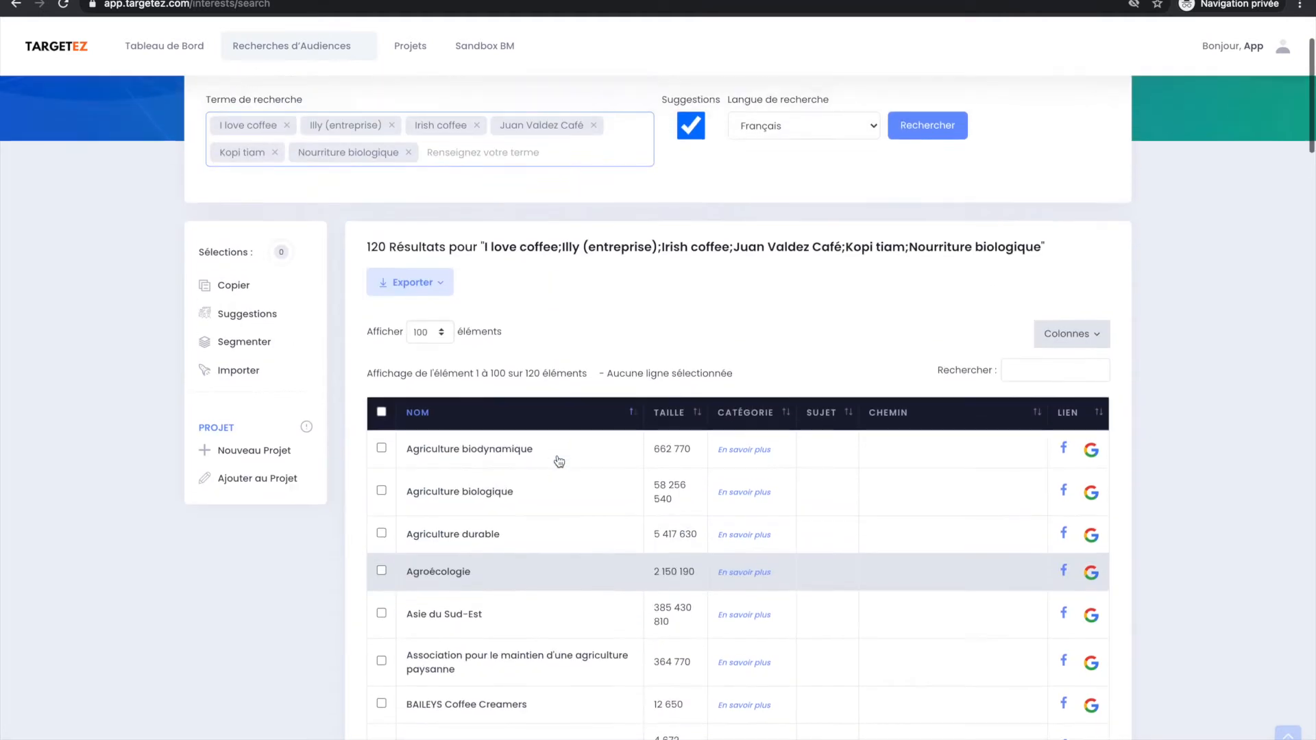
scroll(559, 461, "up", 1)
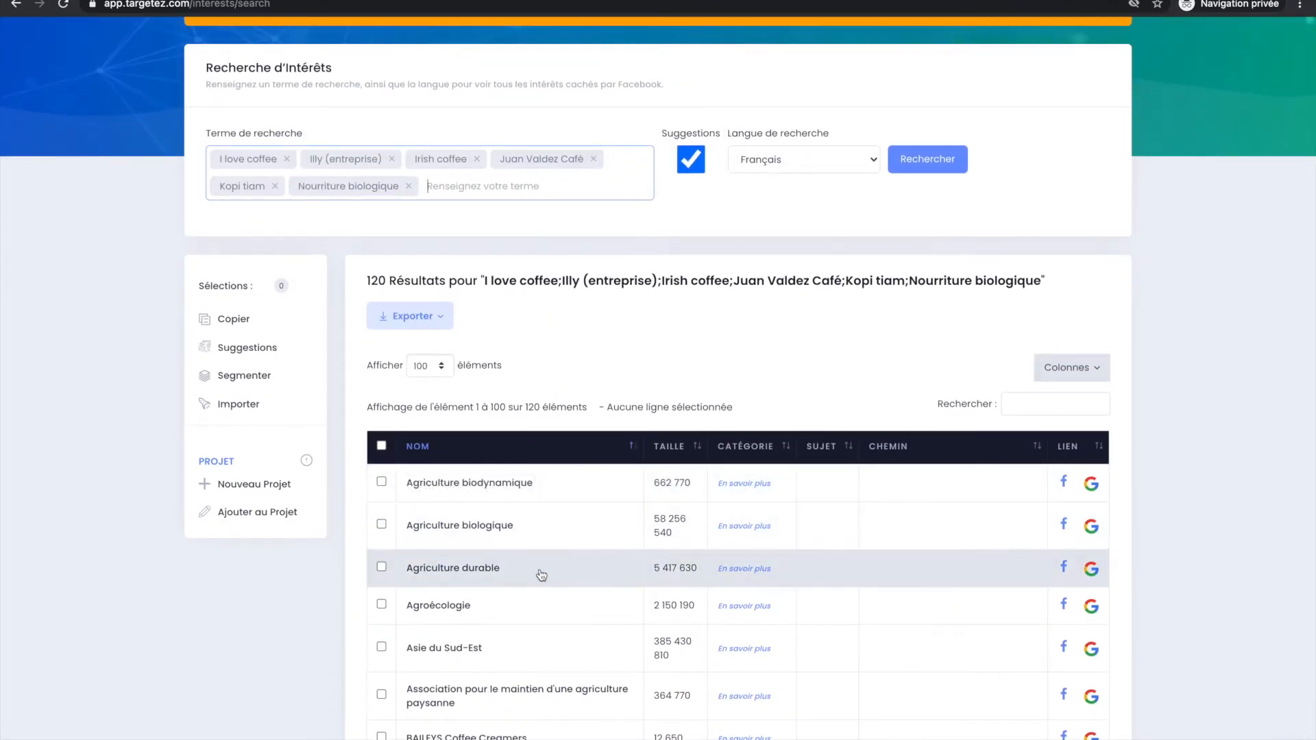
scroll(541, 574, "down", 2)
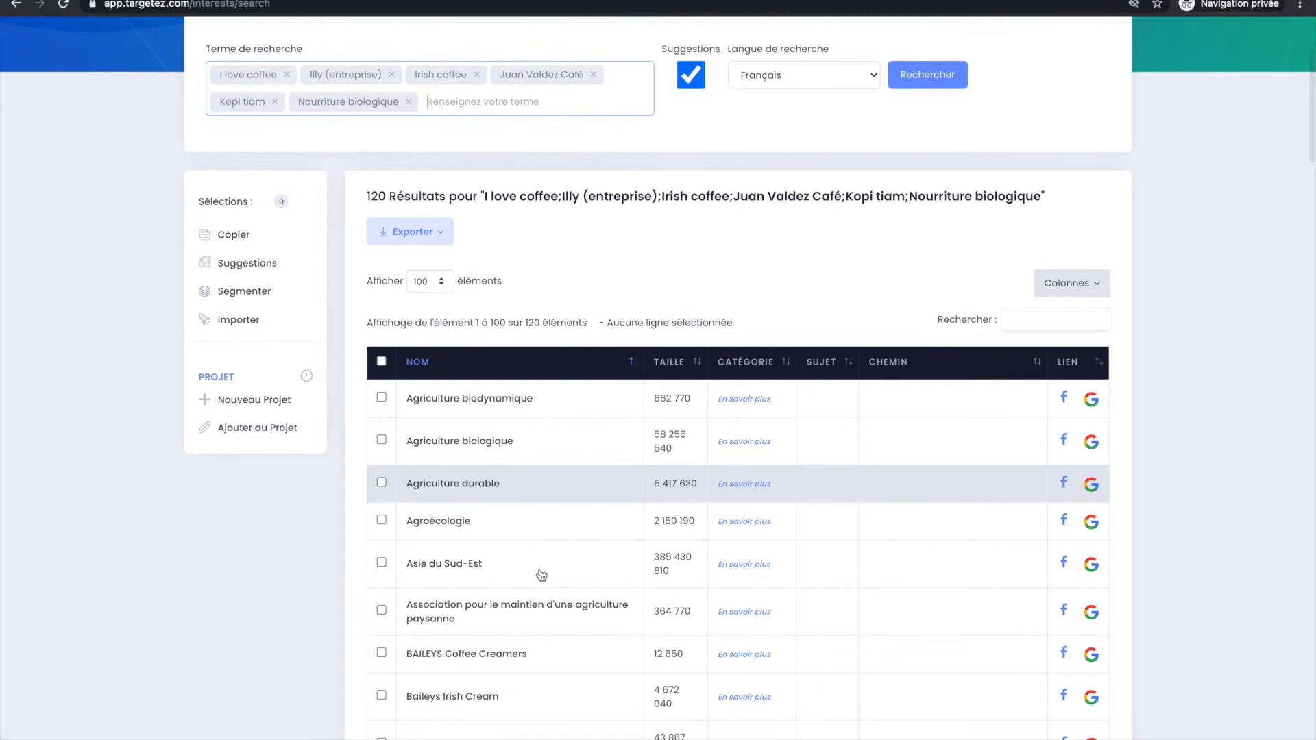
scroll(522, 664, "down", 1)
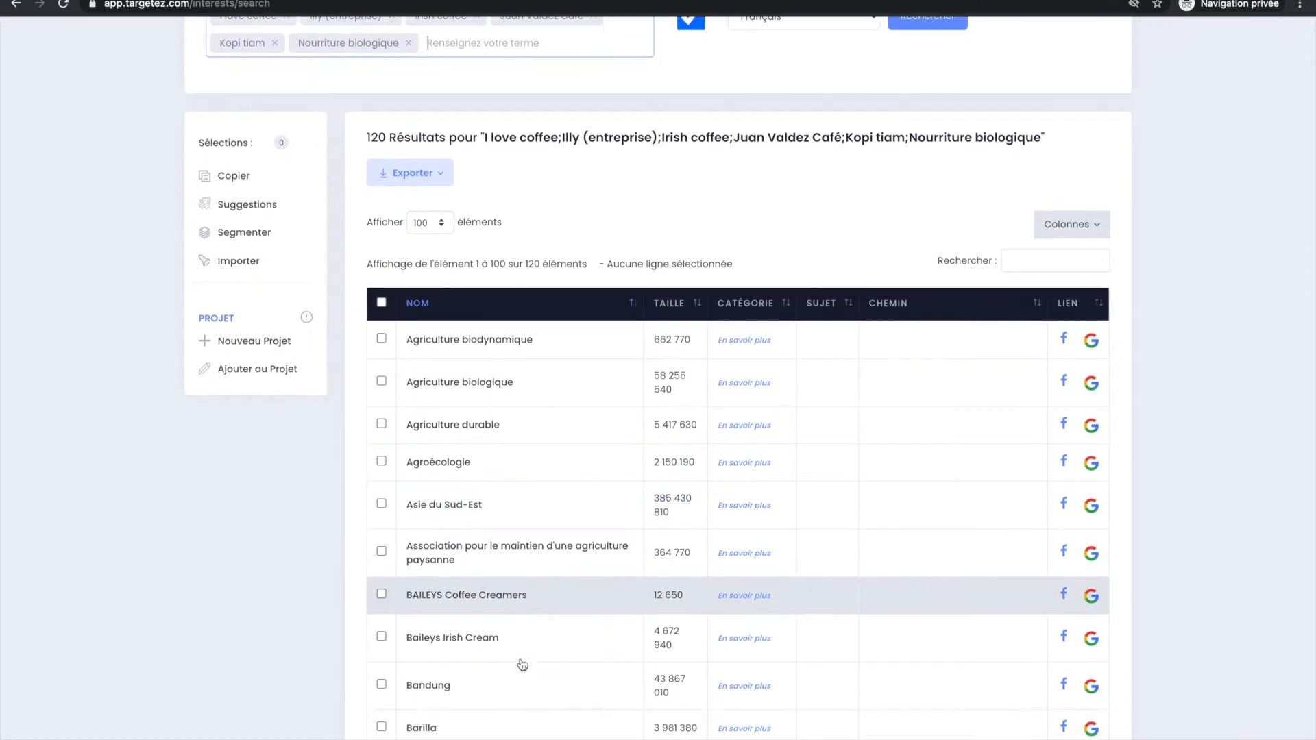
scroll(522, 664, "down", 1)
scroll(522, 664, "up", 3)
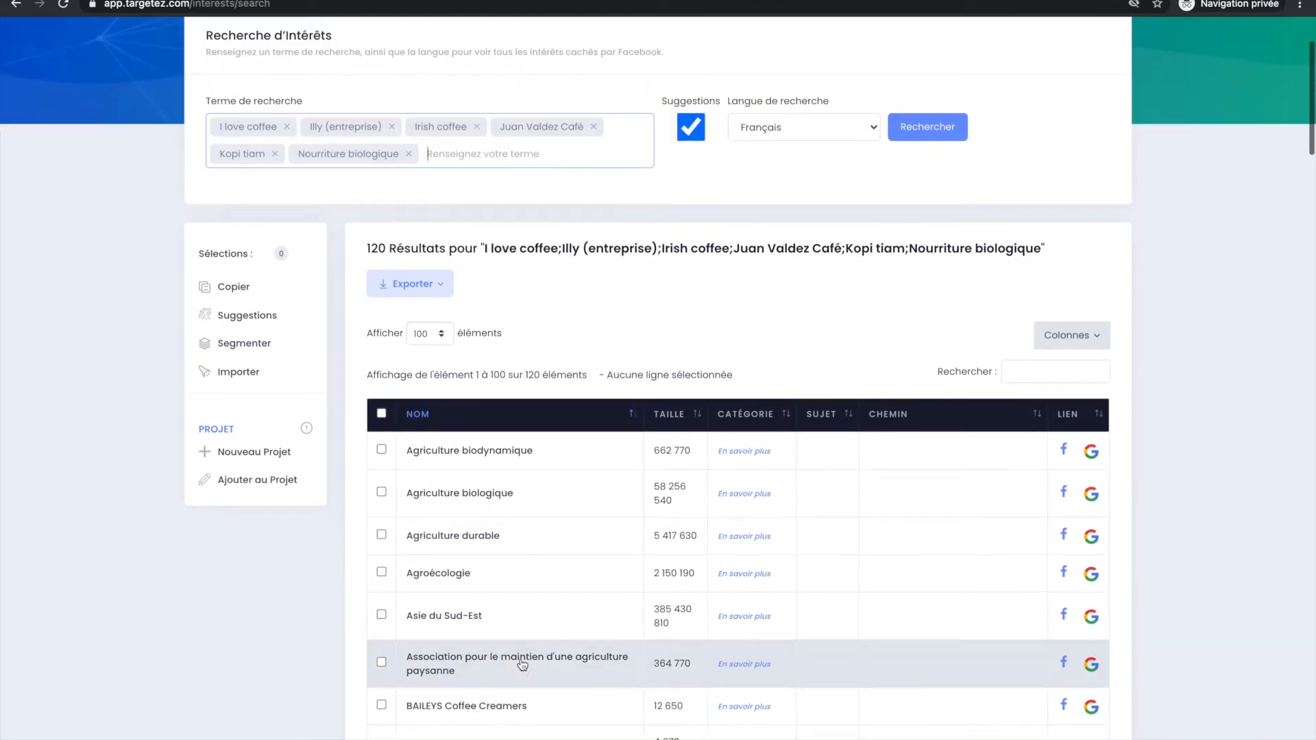
scroll(363, 314, "up", 1)
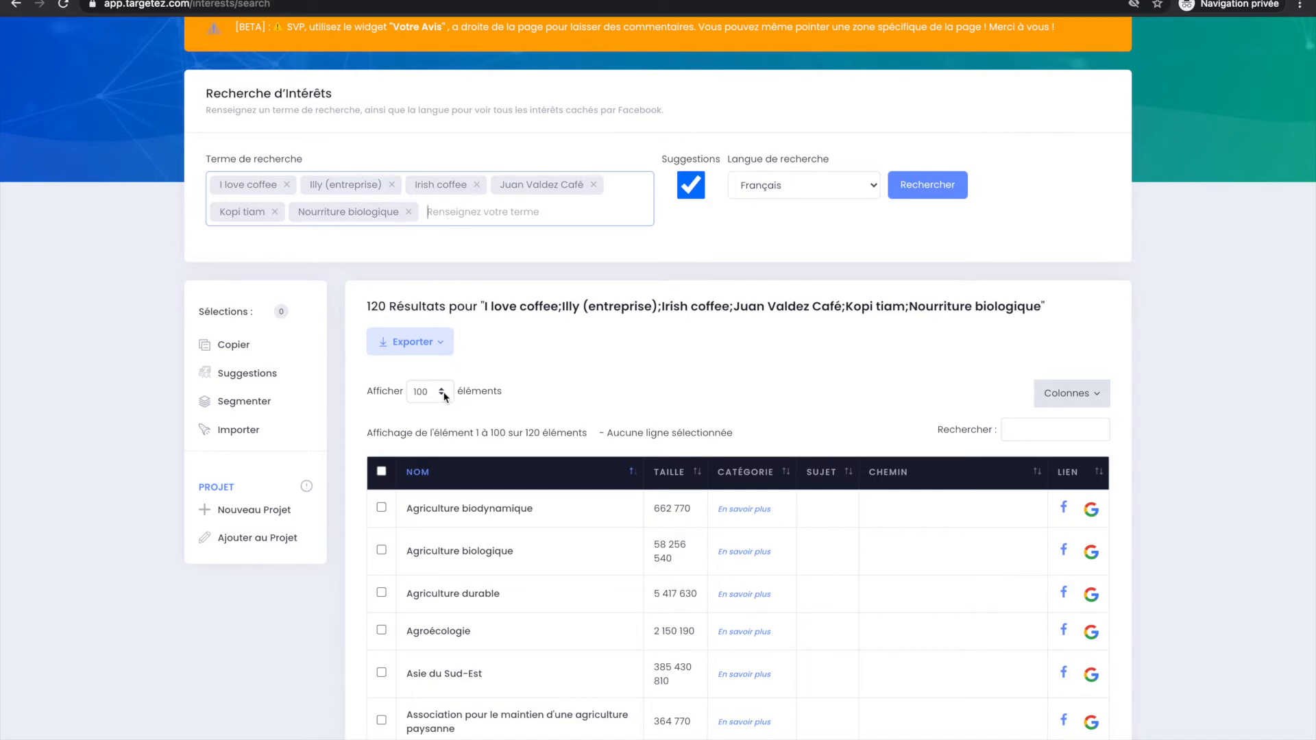
scroll(468, 451, "down", 1)
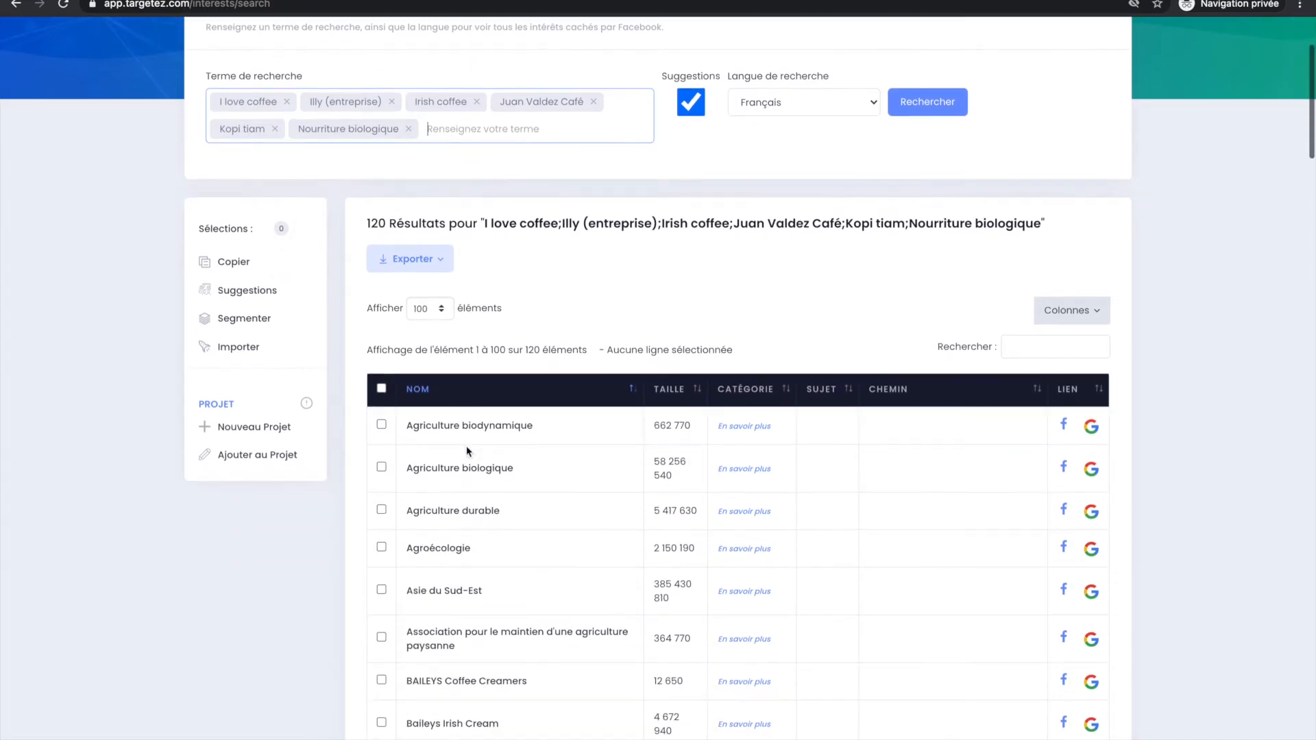
scroll(467, 450, "down", 3)
scroll(467, 451, "down", 5)
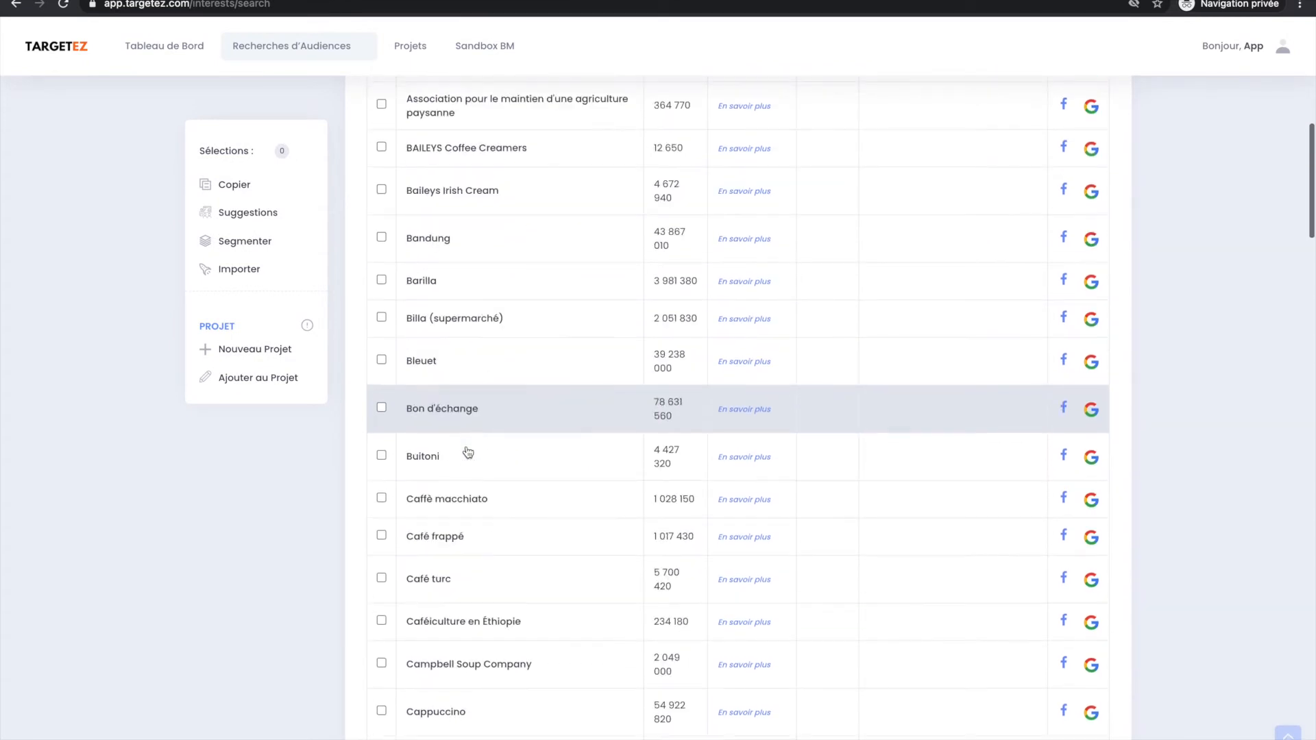
scroll(465, 456, "up", 4)
scroll(466, 465, "up", 5)
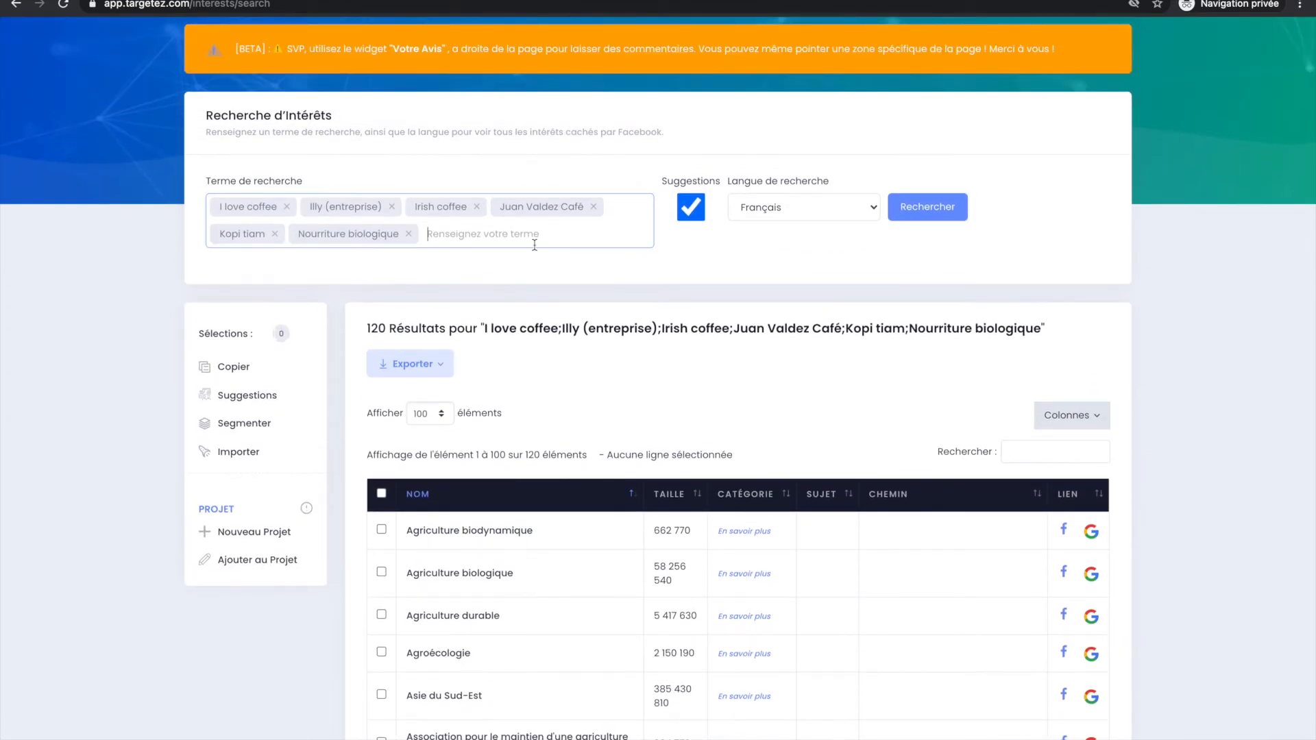
Remove Nourriture biologique and Kopi tiam from the search terms.
key("BackSpace")
key("BackSpace")
Select the Agriculture biodynamique and Asie du Sud-Est interests in the results table.
scroll(528, 531, "down", 1)
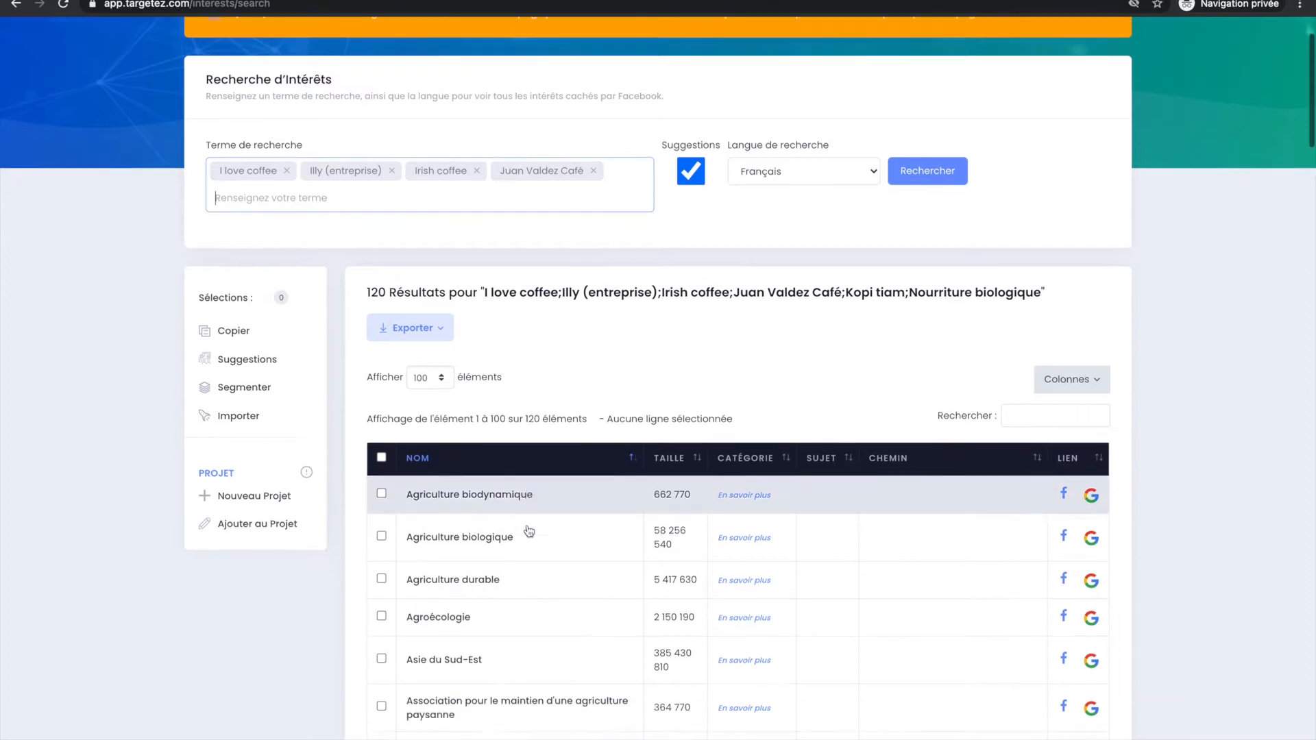
scroll(486, 601, "down", 1)
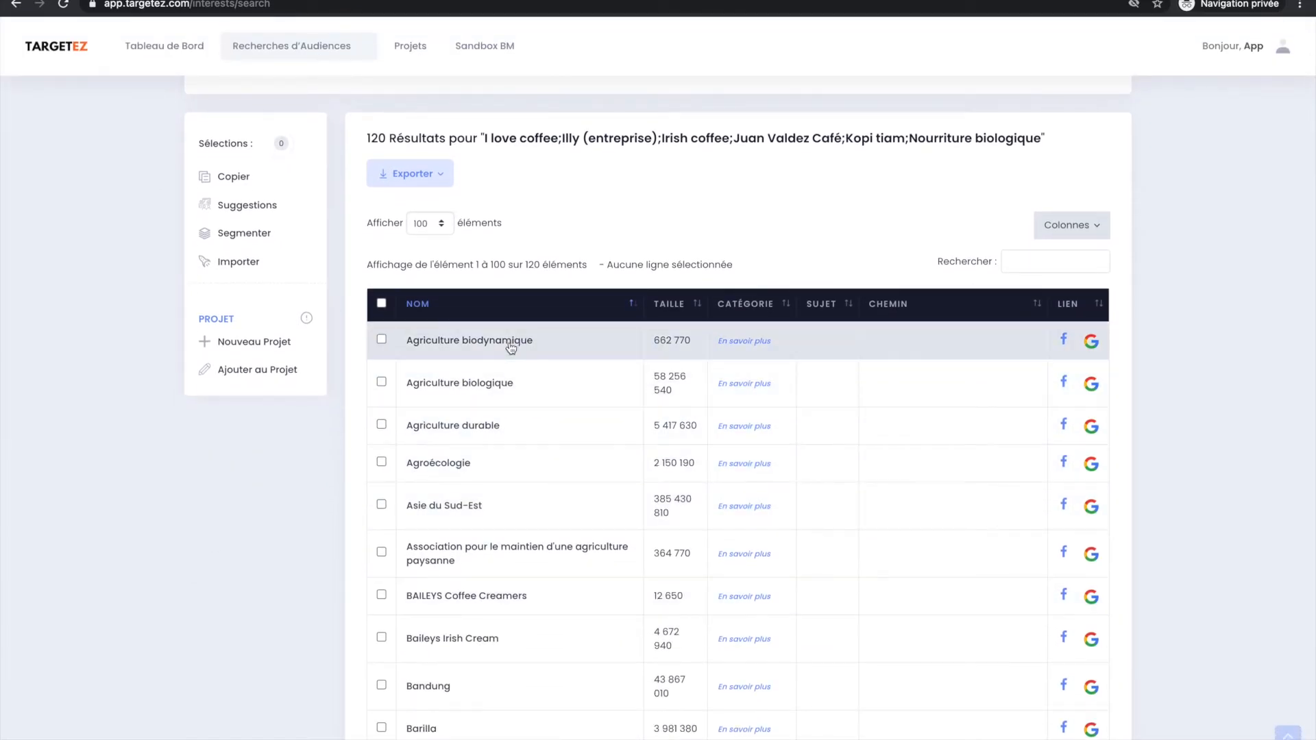
left_click(511, 348)
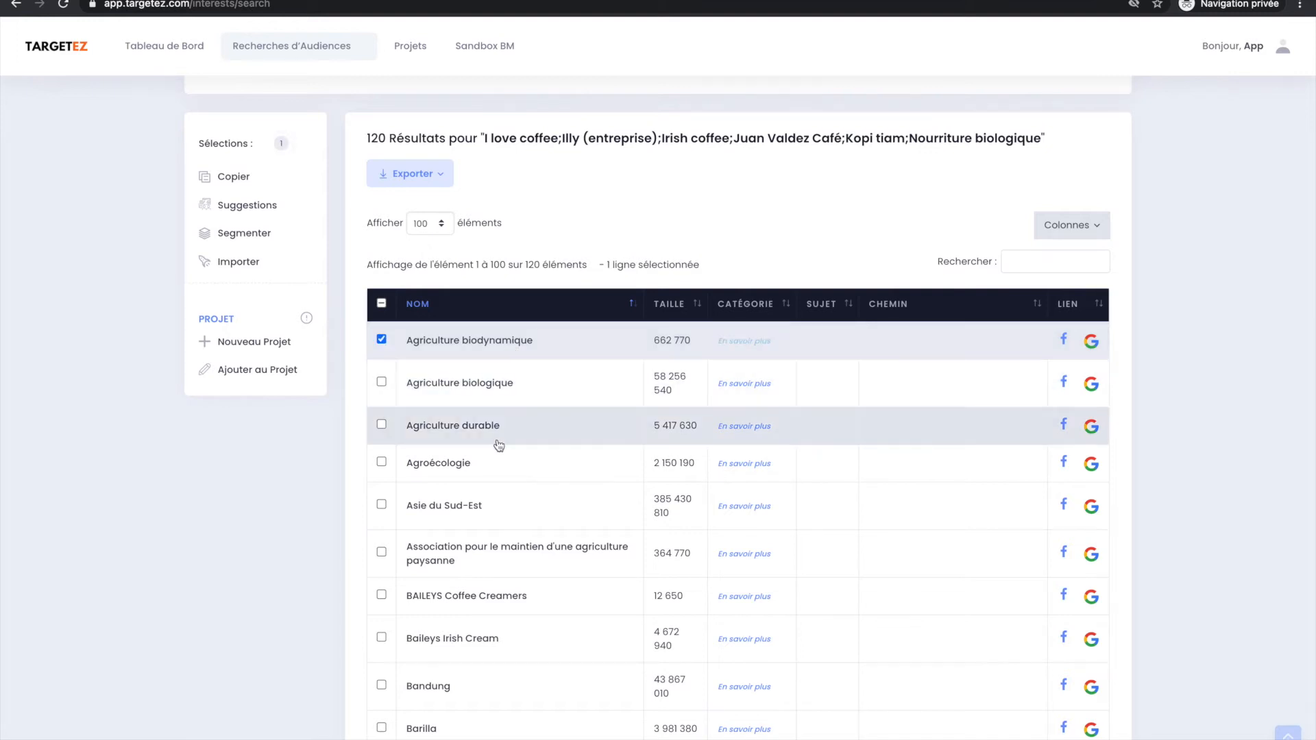
left_click(500, 521)
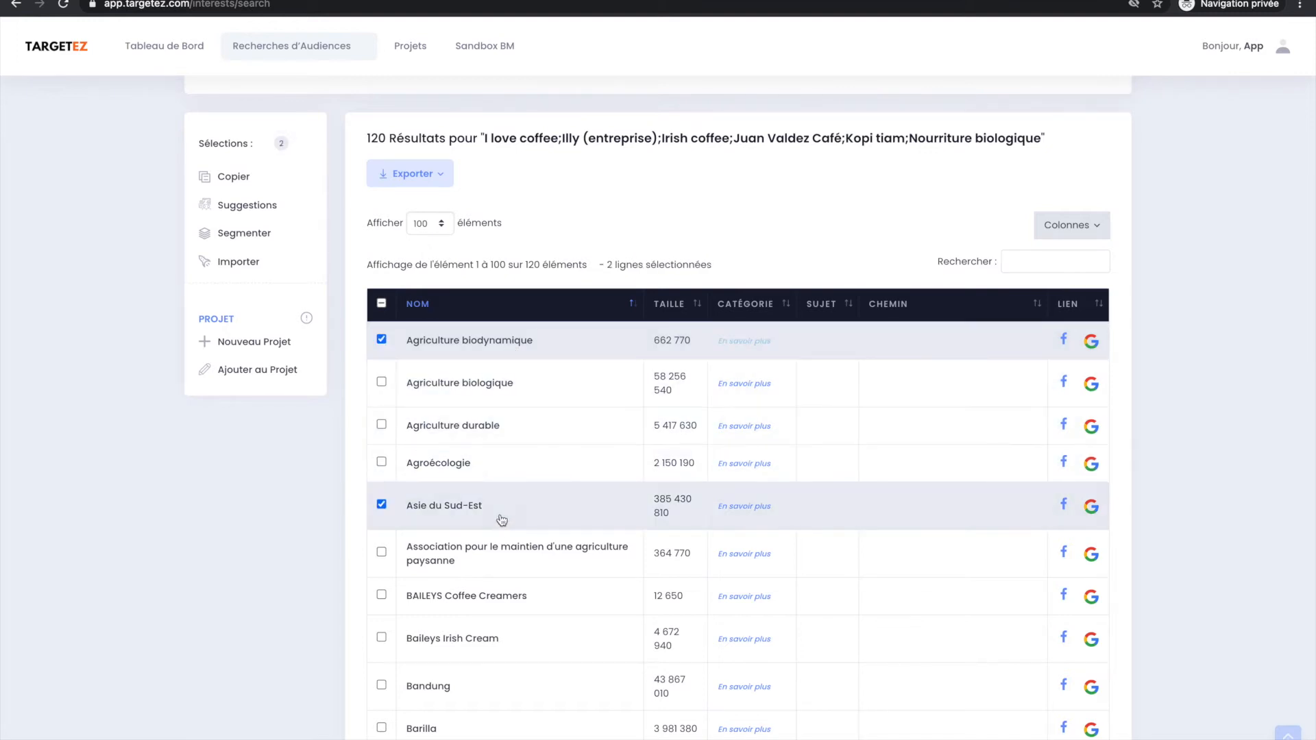
Add the Agriculture durable interest to the current selection in the results table.
left_click(551, 425)
scroll(579, 387, "up", 1)
scroll(579, 389, "up", 1)
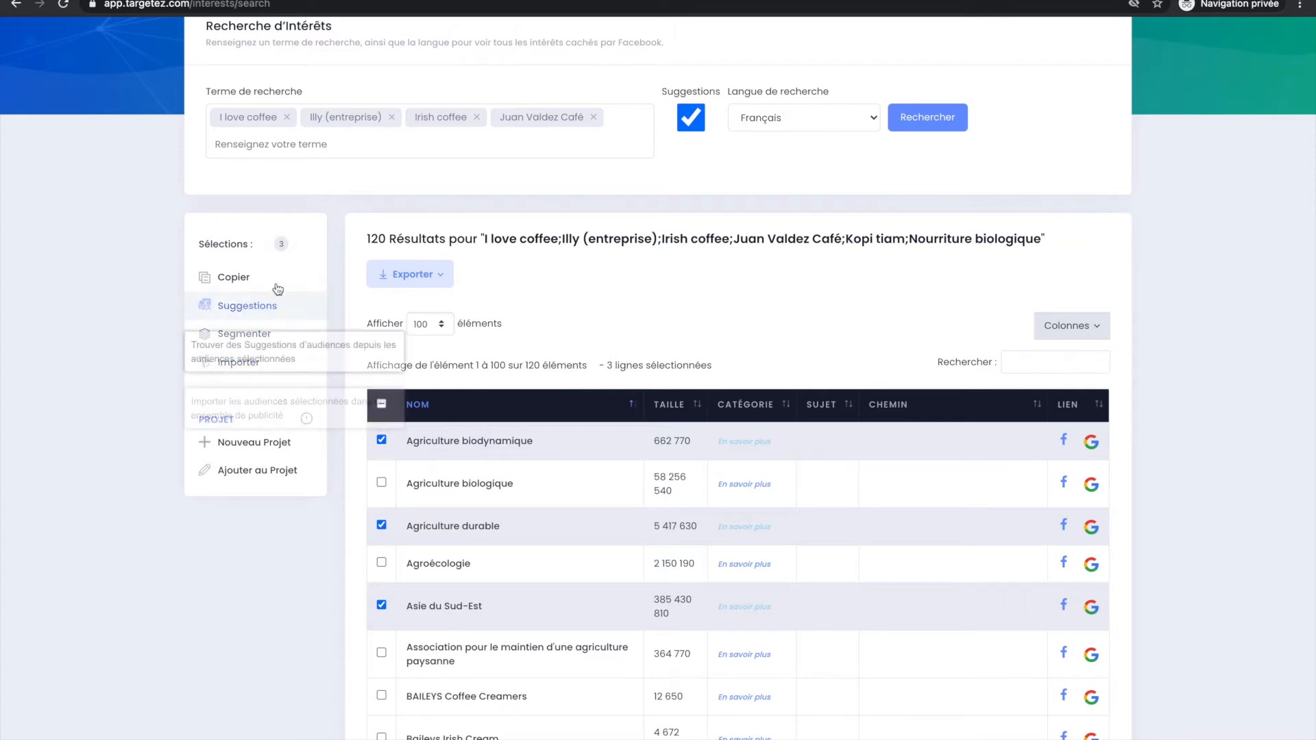
Import the selected interests into the Targetez Mon Super ensemble de Publicité ad set of the MyCampaign campaign.
left_click(253, 370)
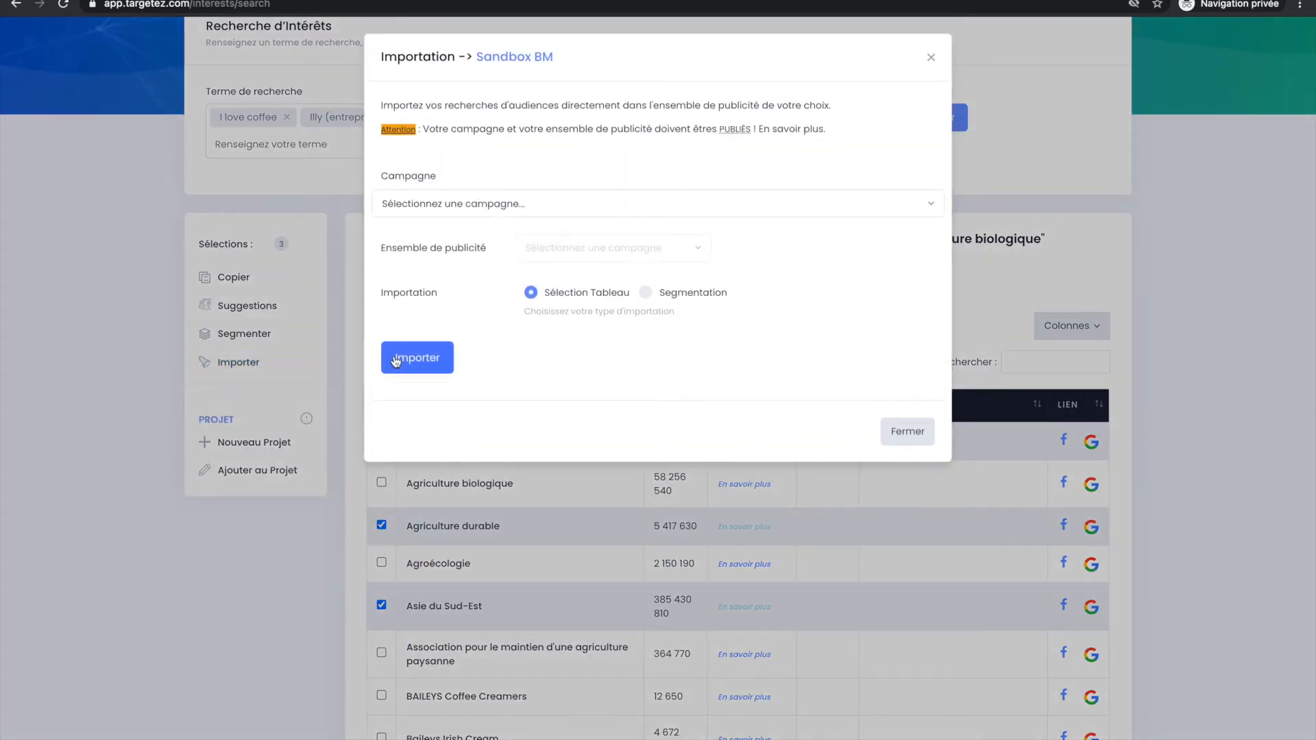
left_click(467, 216)
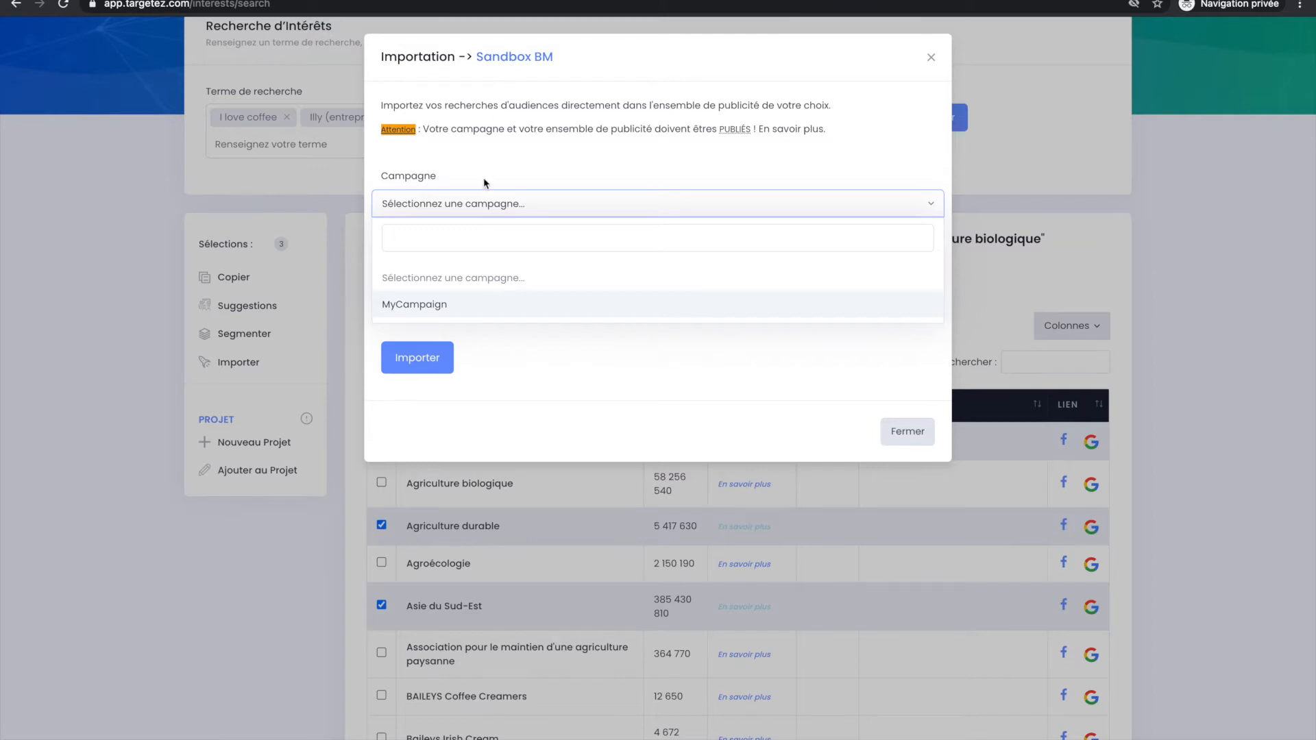
left_click(472, 302)
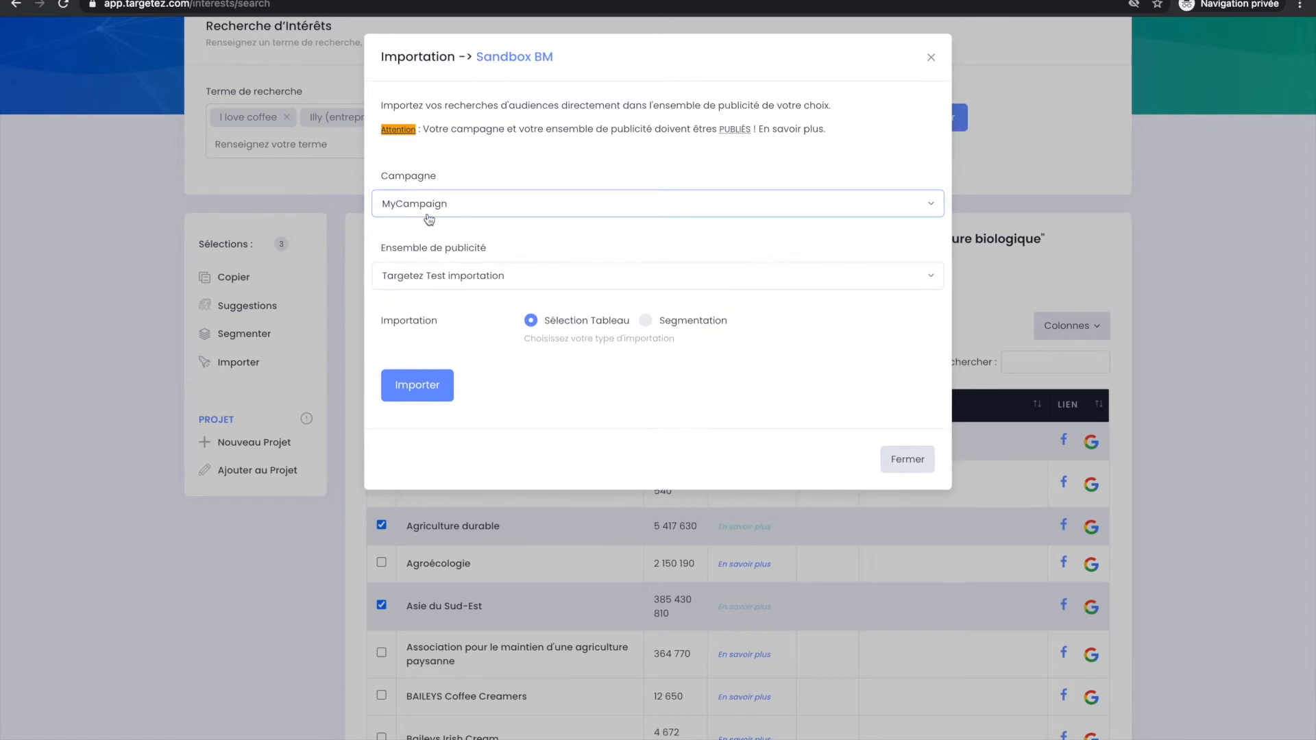
left_click(431, 282)
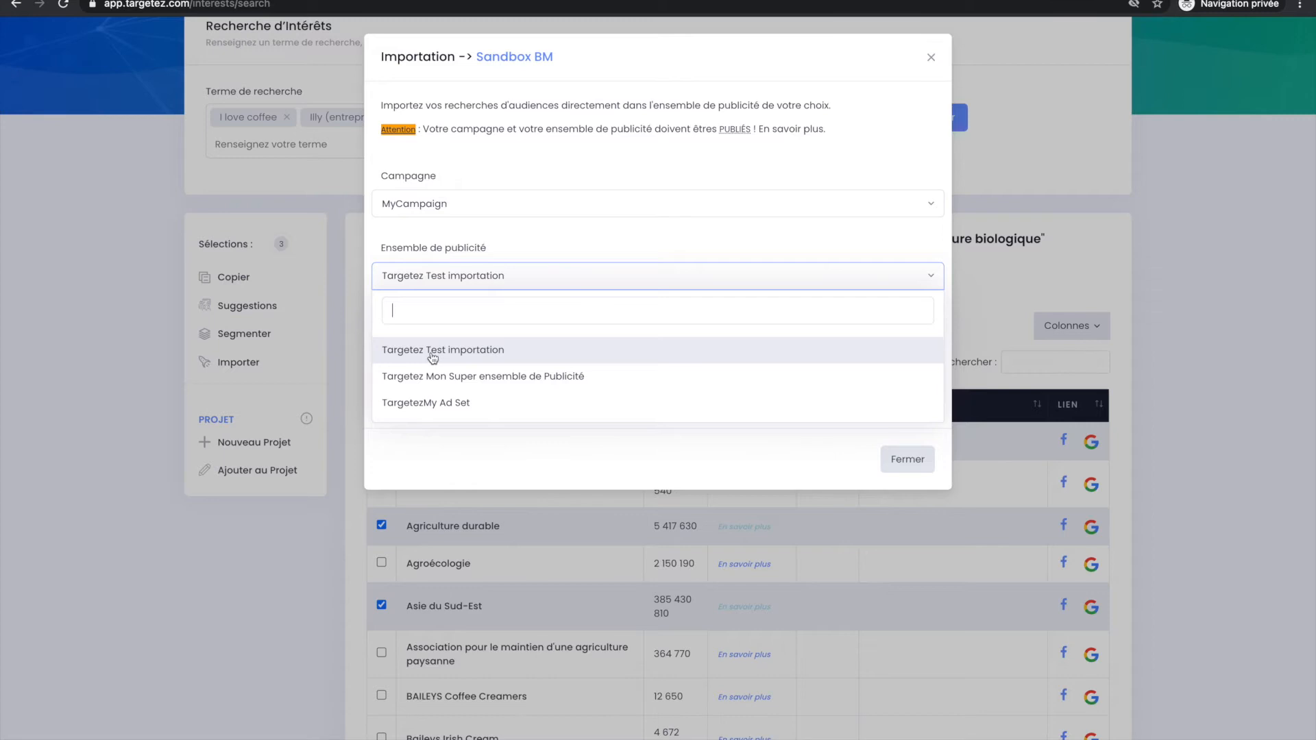
left_click(432, 376)
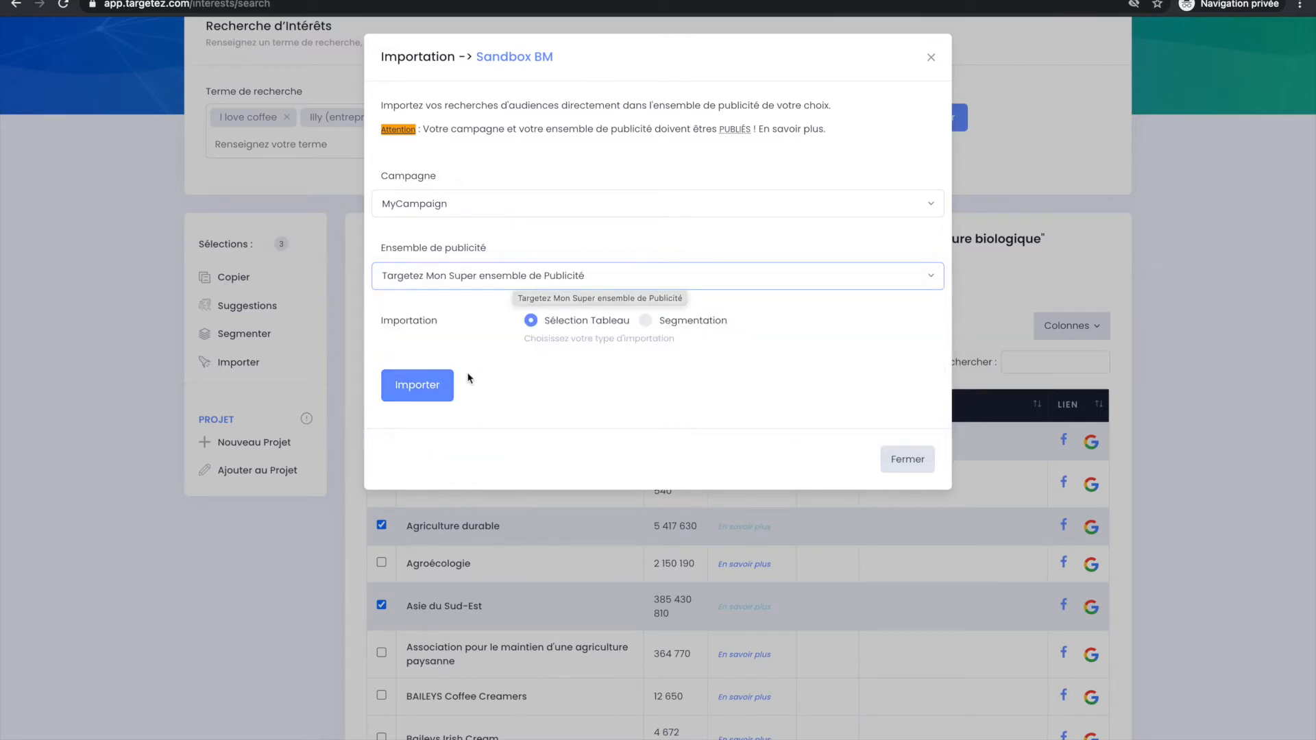
left_click(444, 386)
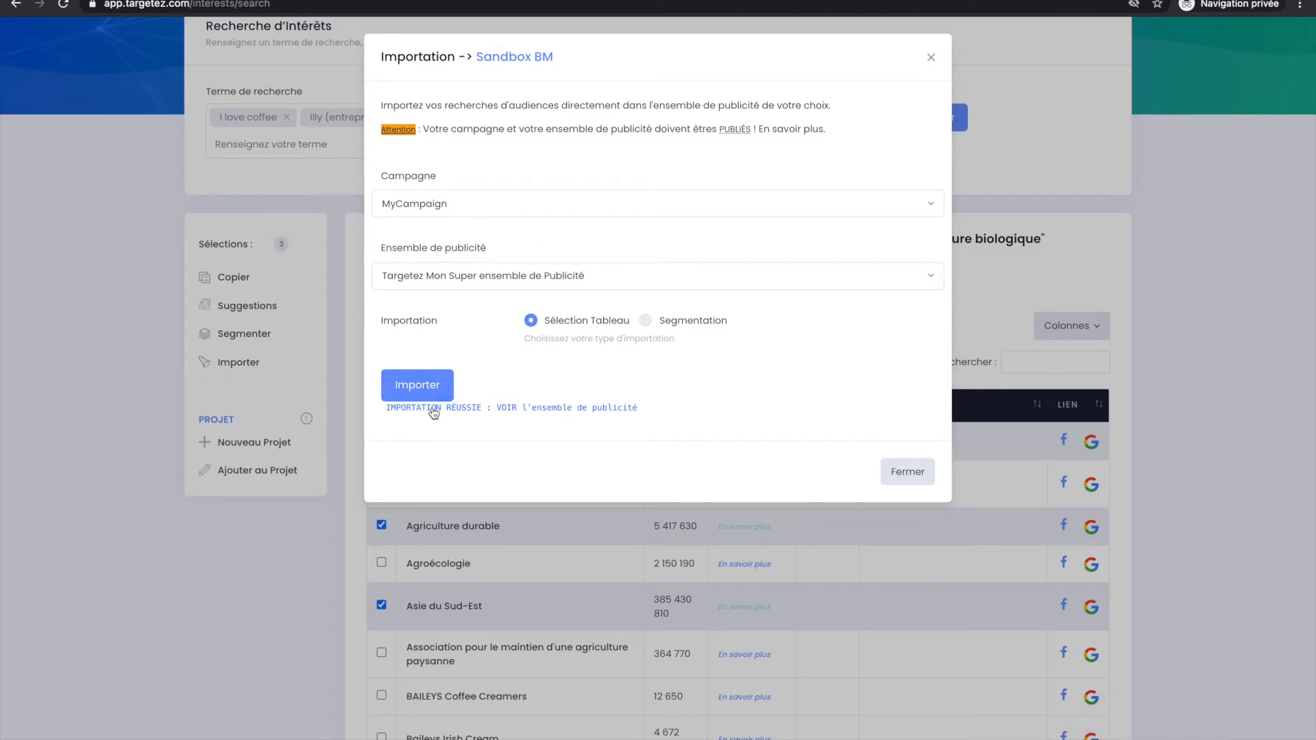
Open the ad set that received the import in Facebook Ads Manager and examine the interests in its advanced targeting.
left_click(507, 407)
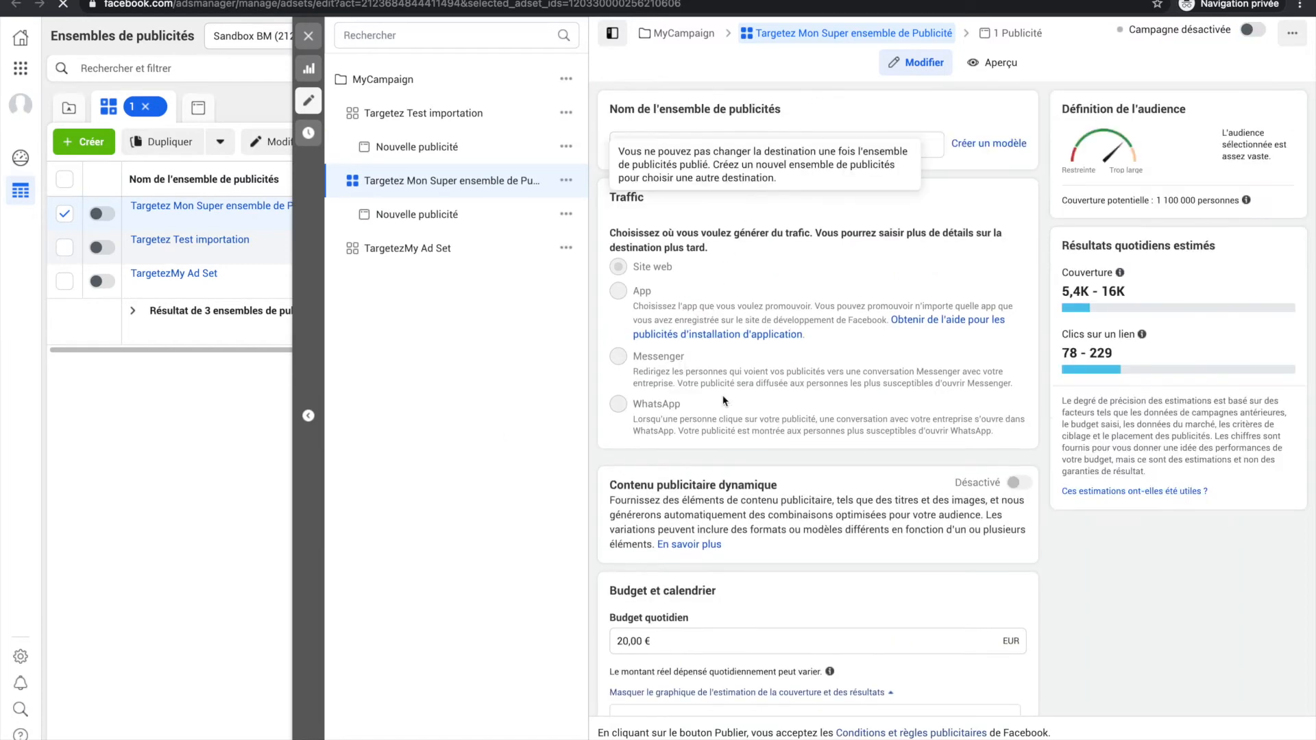
scroll(723, 401, "down", 10)
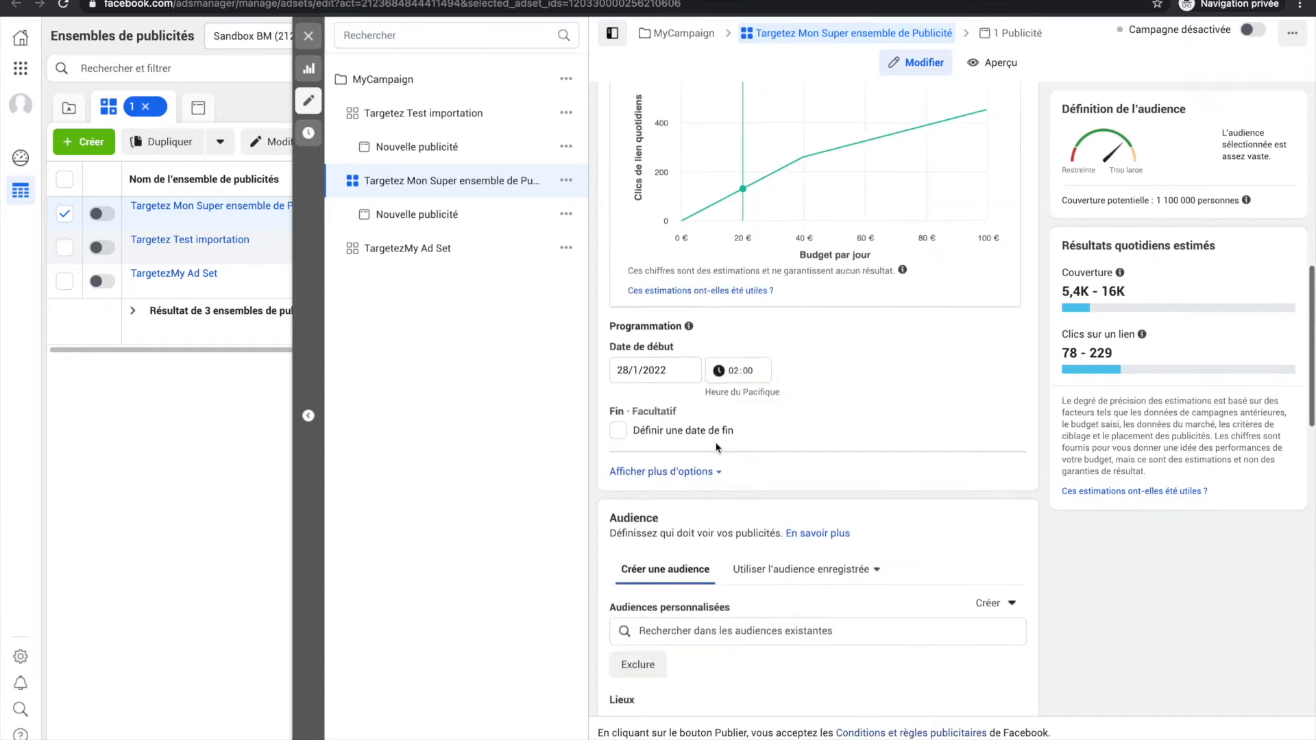
scroll(716, 446, "down", 14)
scroll(716, 447, "up", 7)
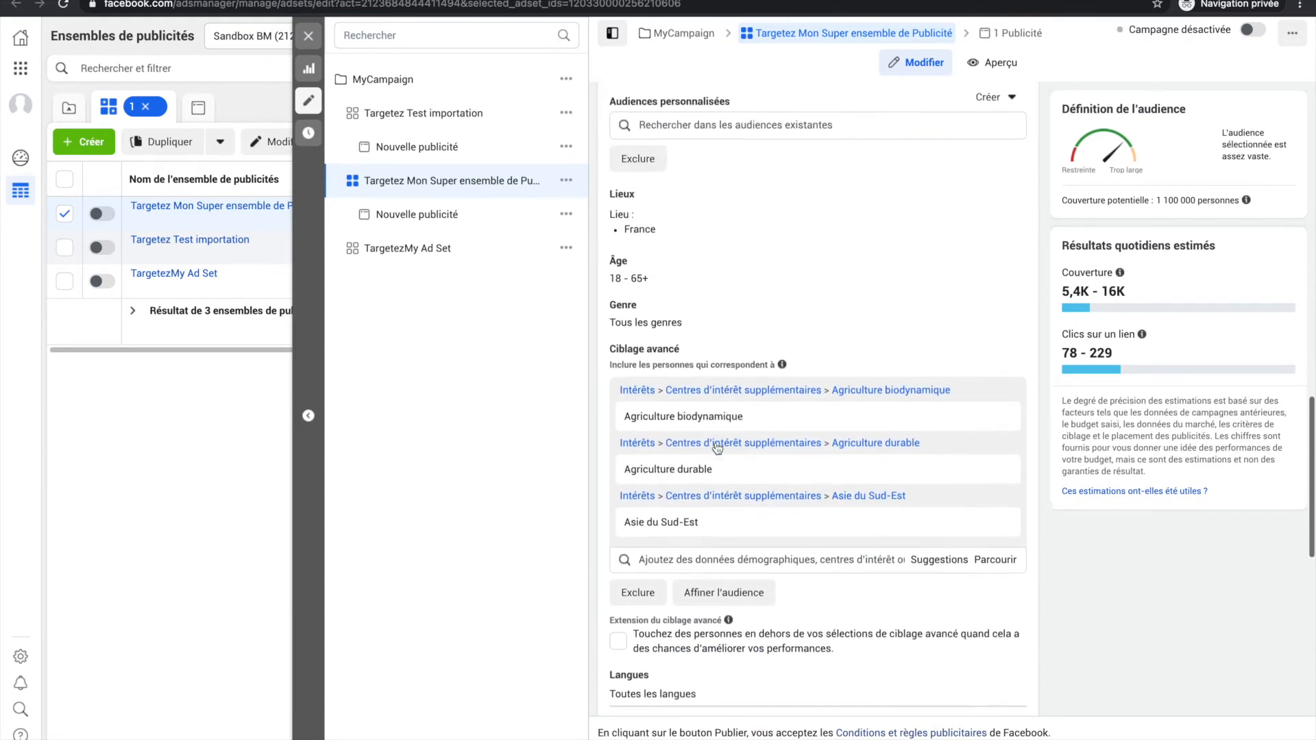
mouse_move(638, 423)
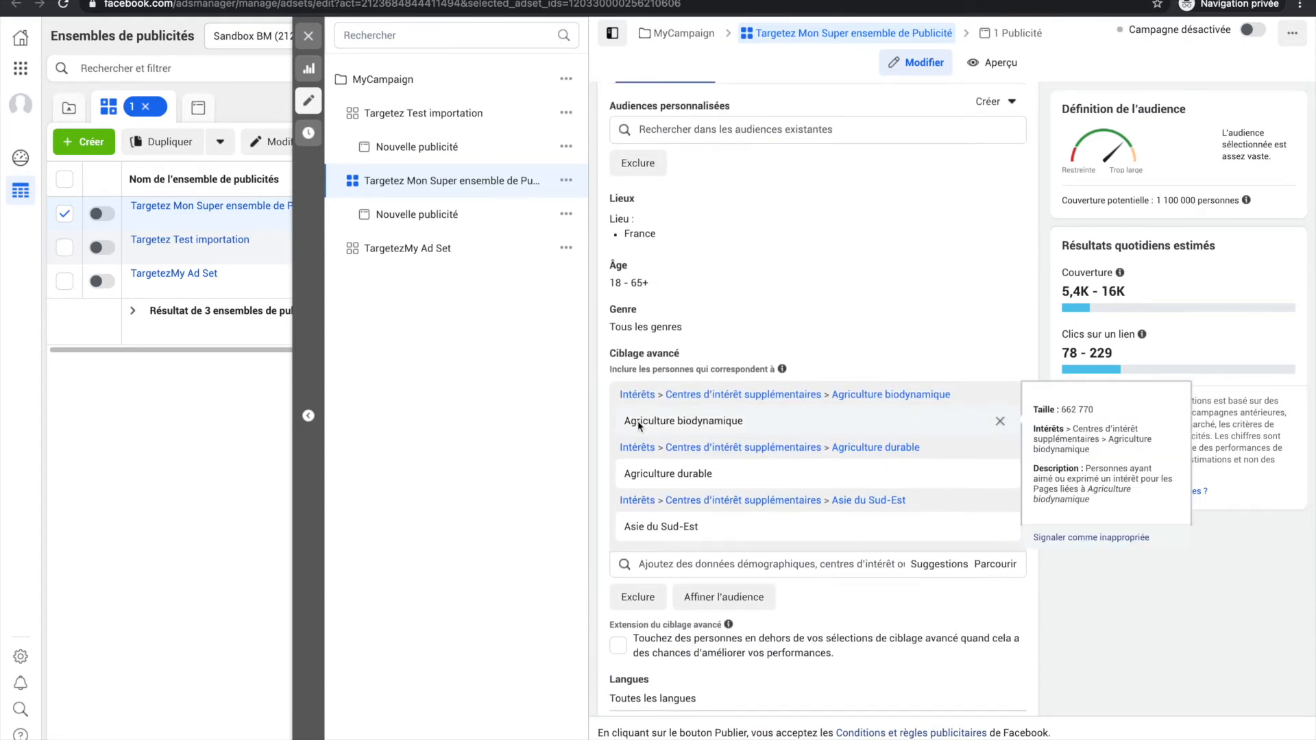
mouse_move(650, 473)
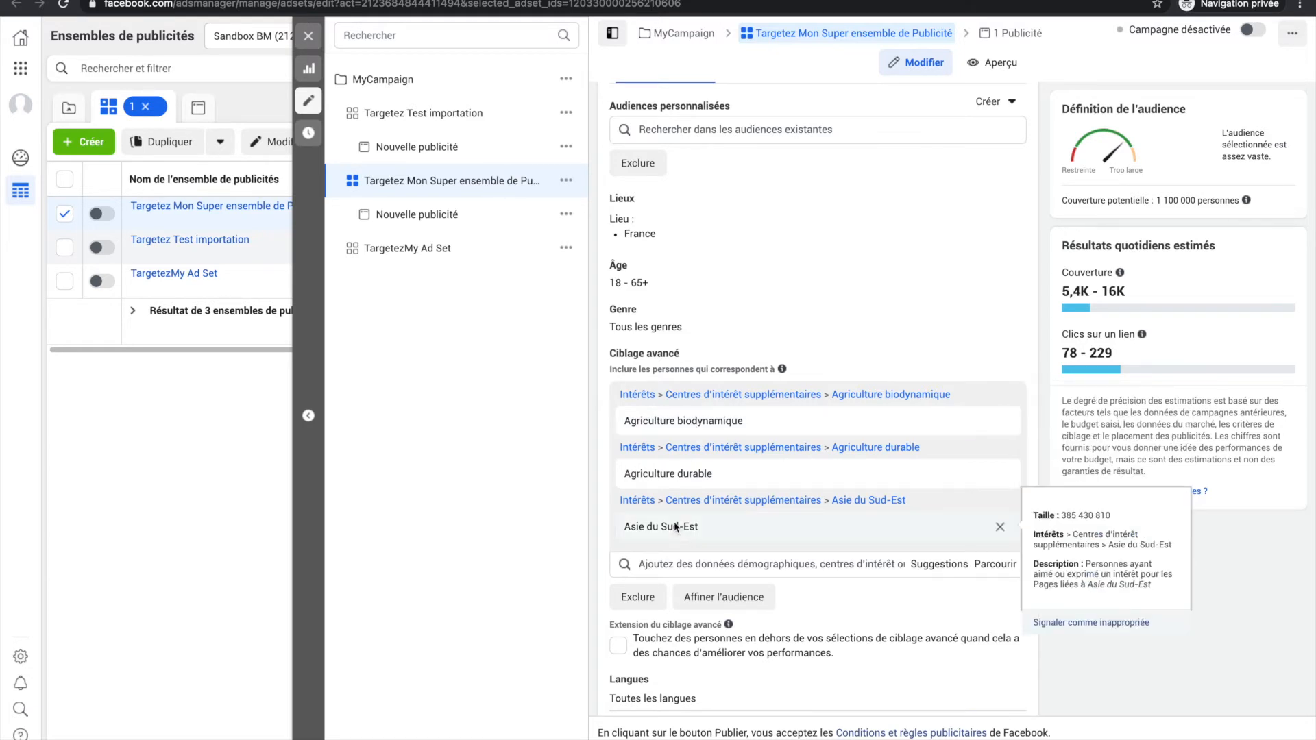
Close the current ad set editor and open the Targetez Test importation ad set for editing at its audience settings.
left_click(308, 37)
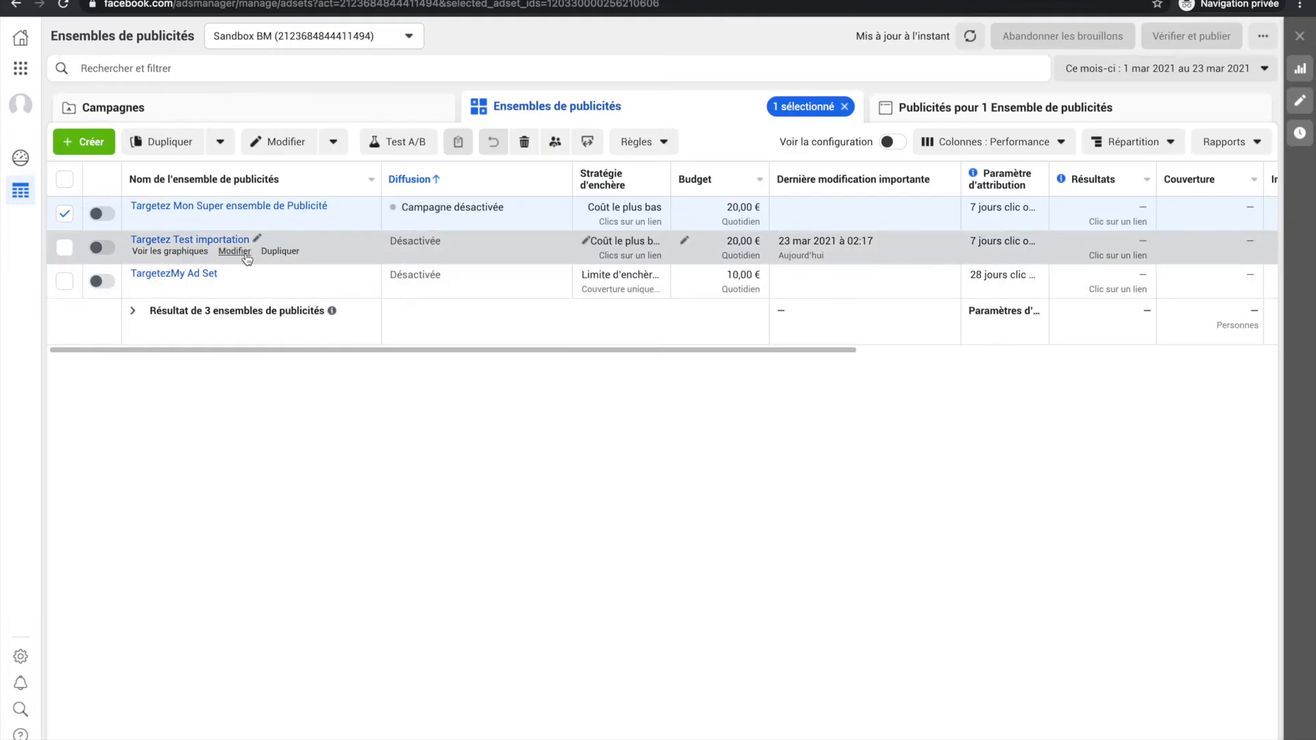
left_click(238, 253)
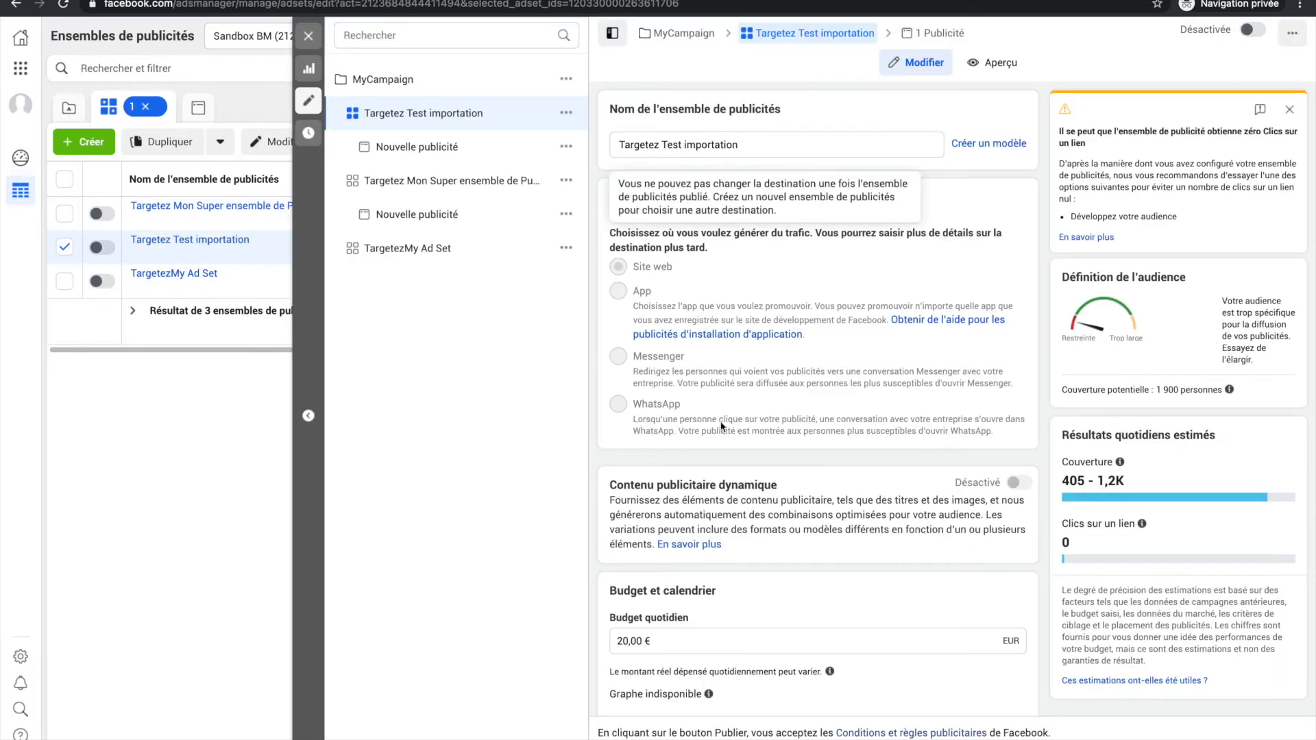
scroll(720, 426, "down", 8)
scroll(721, 426, "up", 8)
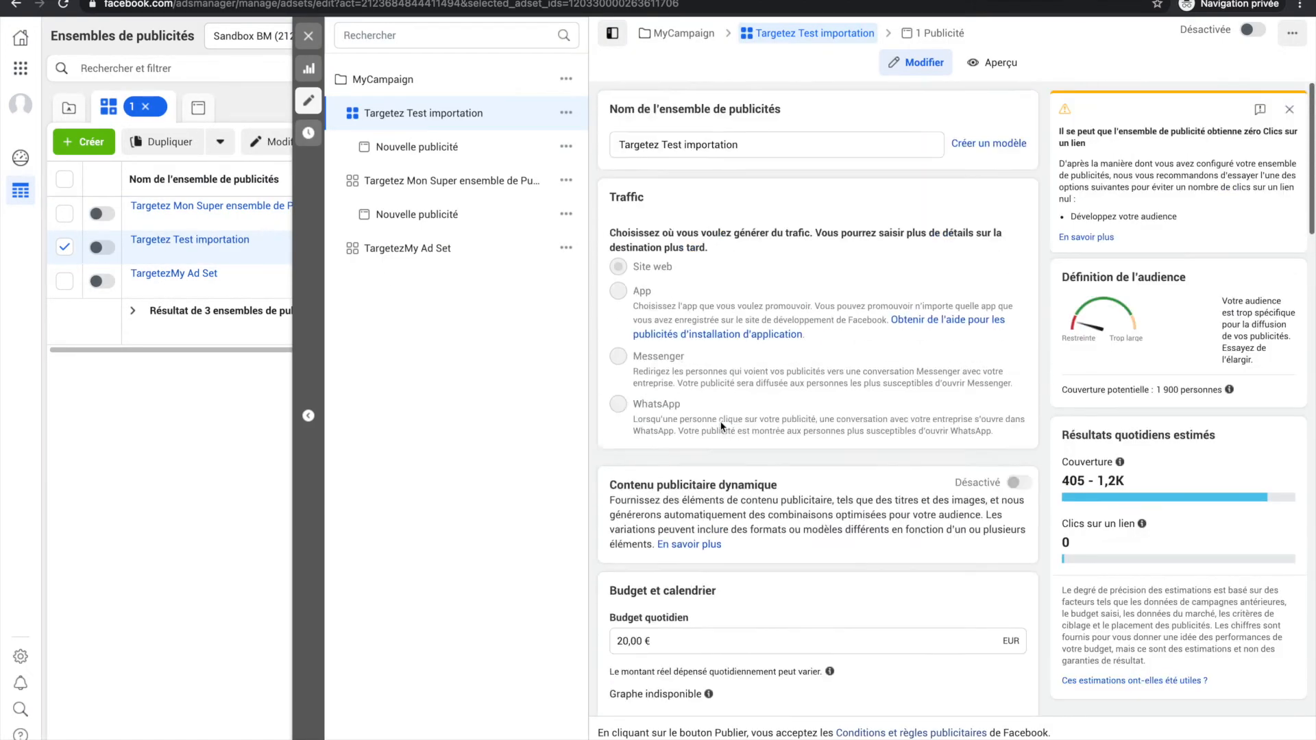
scroll(708, 495, "down", 8)
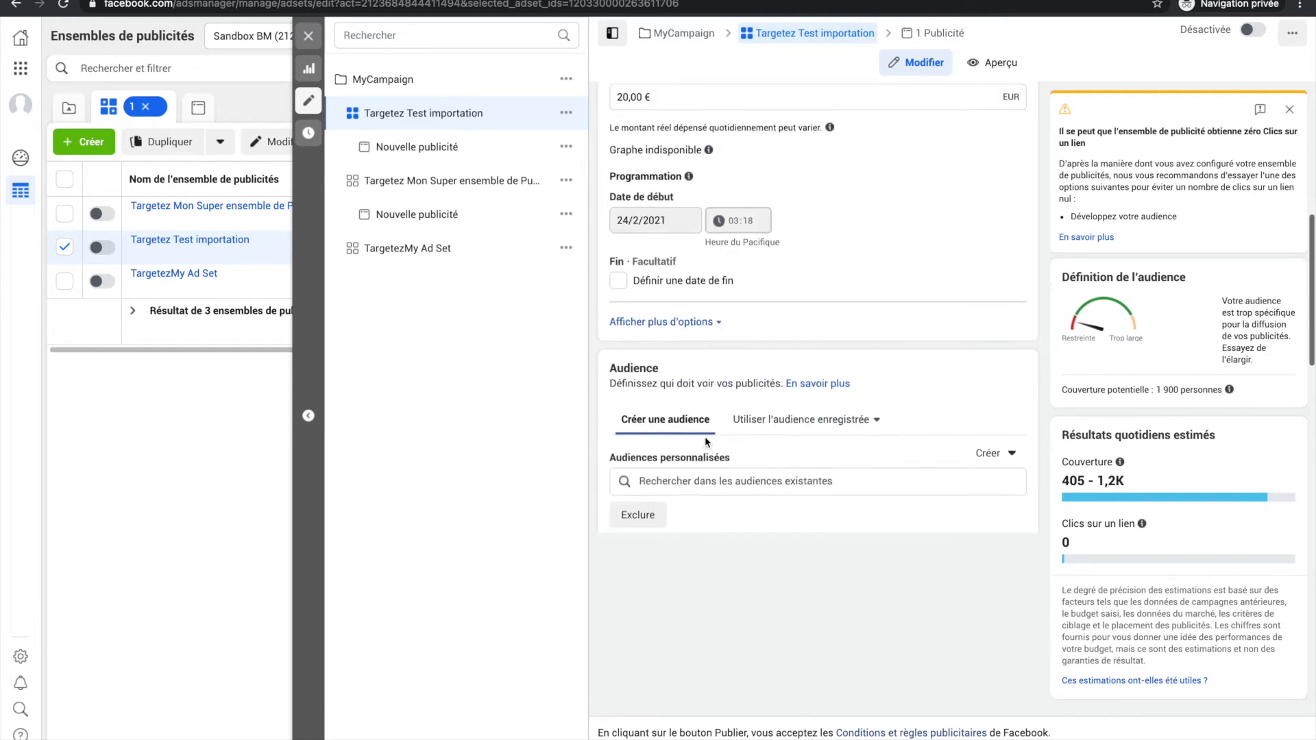
scroll(708, 495, "down", 5)
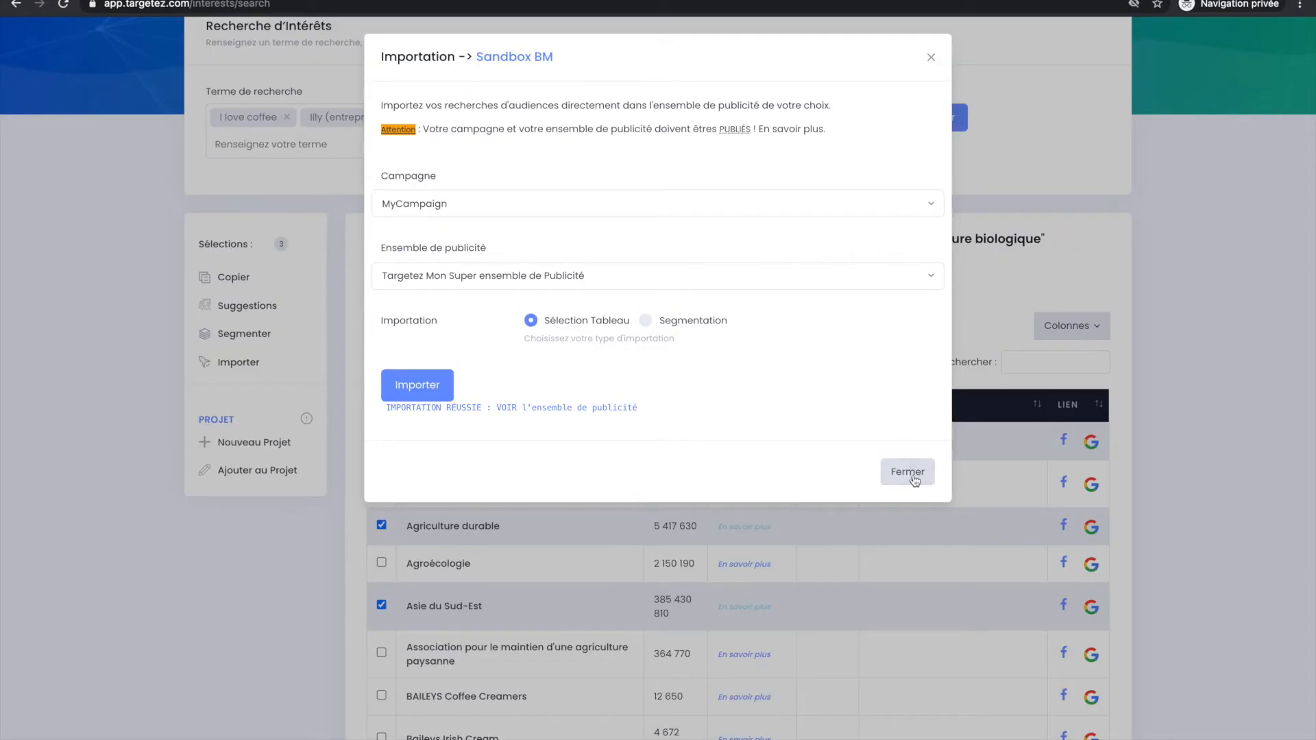
Back in Targetez, close the import dialog and clear all selected interests in the results table.
left_click(910, 472)
left_click(524, 529)
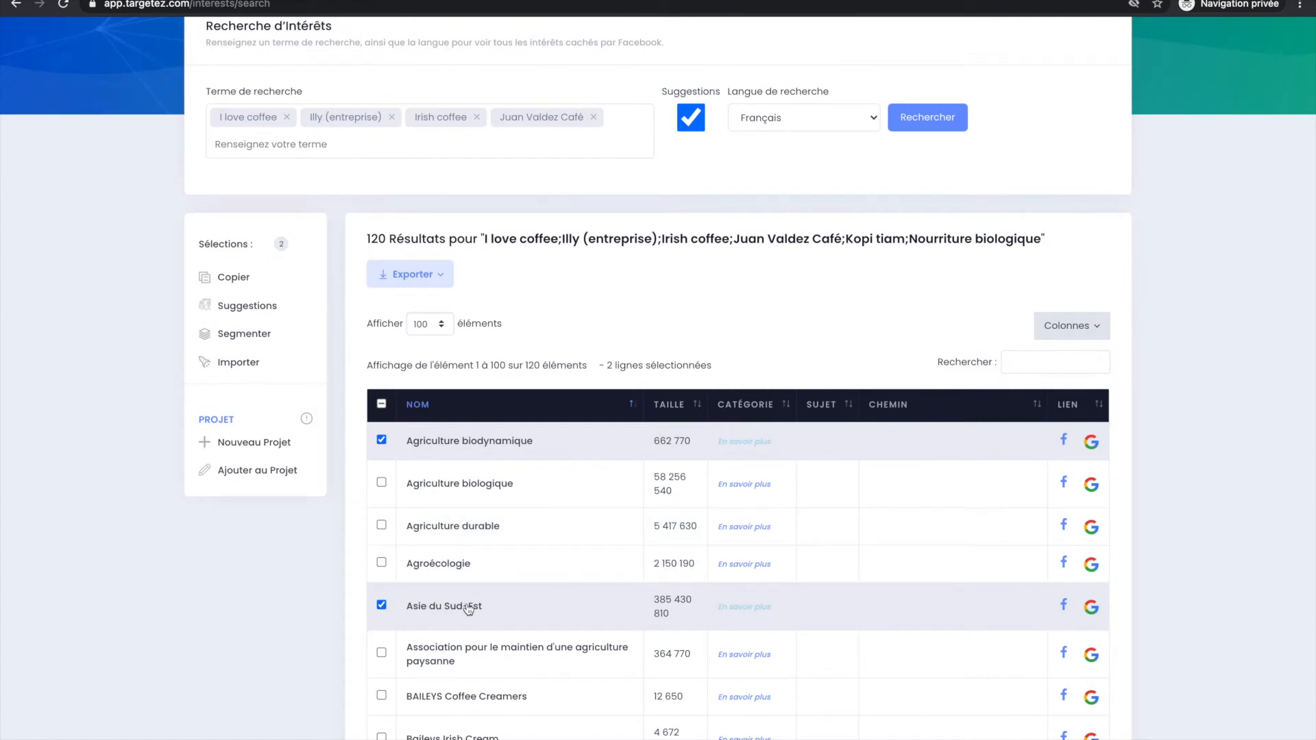
left_click(382, 404)
left_click(381, 404)
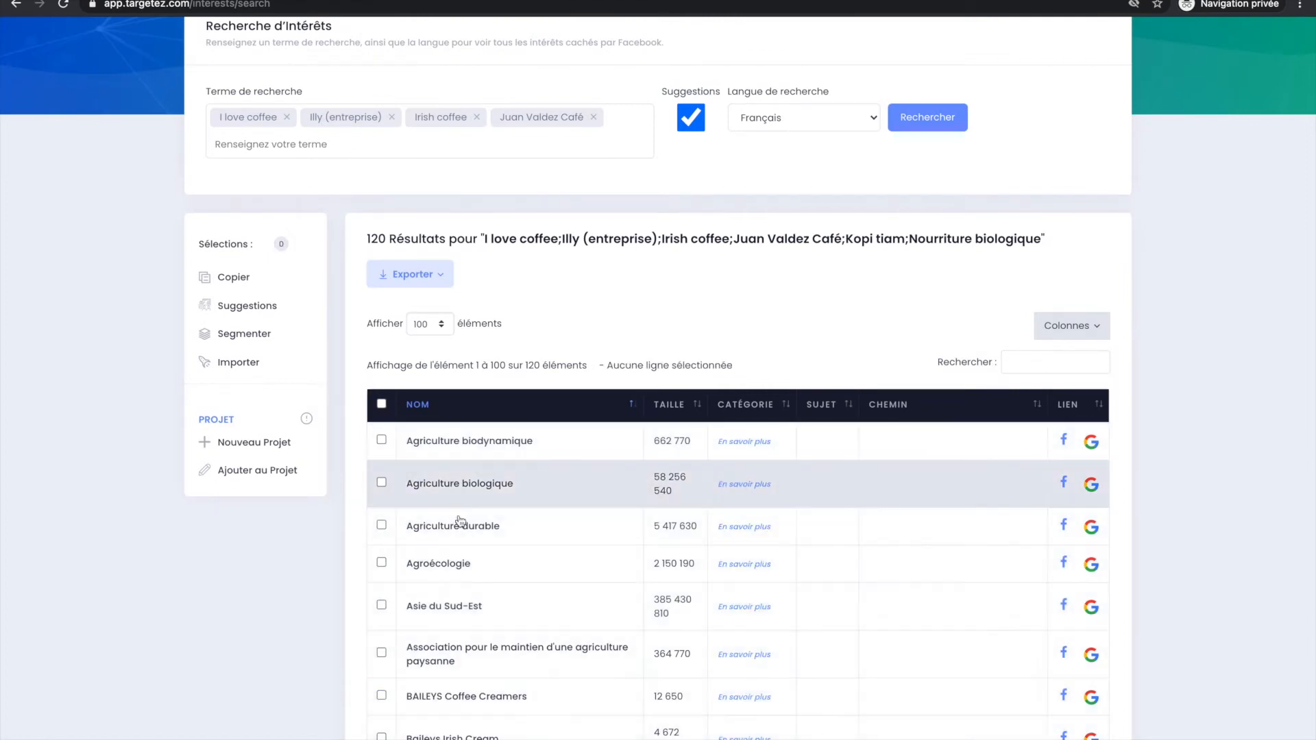
Select the Barilla, BAILEYS Coffee Creamers and Baileys Irish Cream interests and copy them.
scroll(538, 523, "down", 3)
scroll(456, 538, "down", 1)
left_click(439, 709)
left_click(474, 589)
left_click(470, 619)
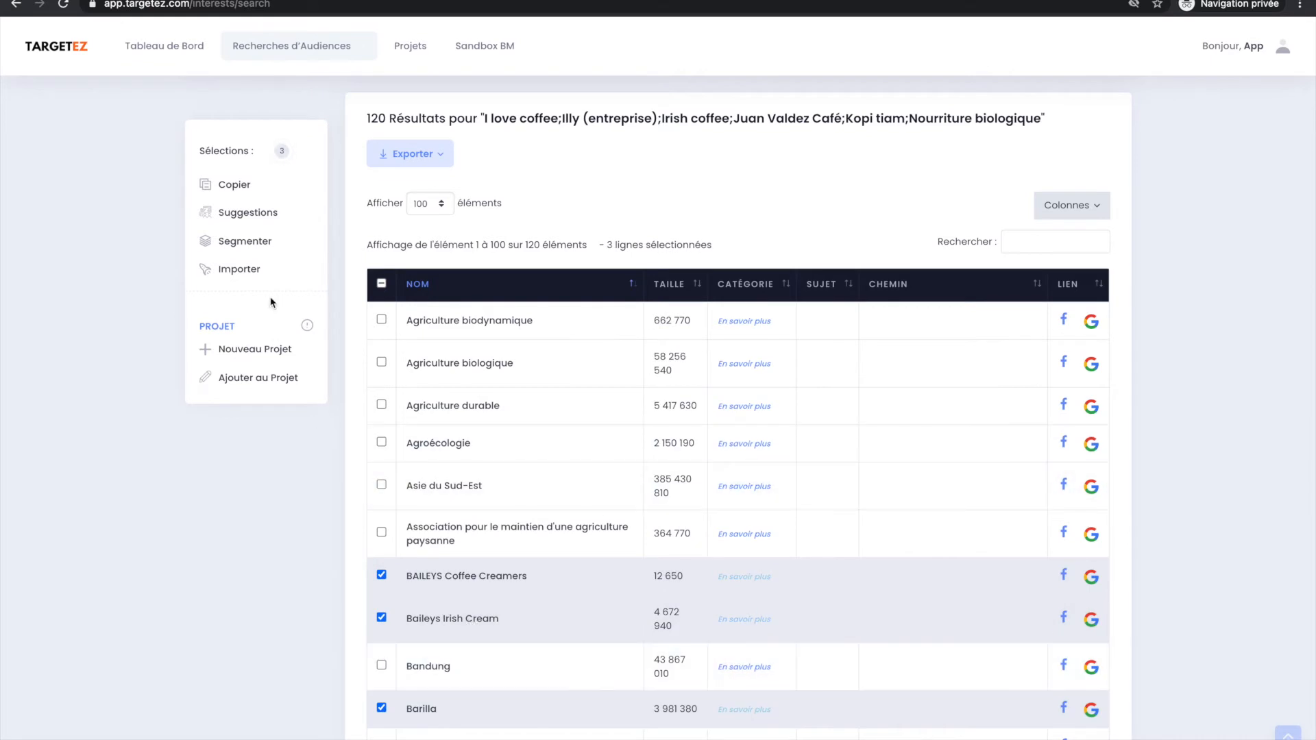
left_click(236, 185)
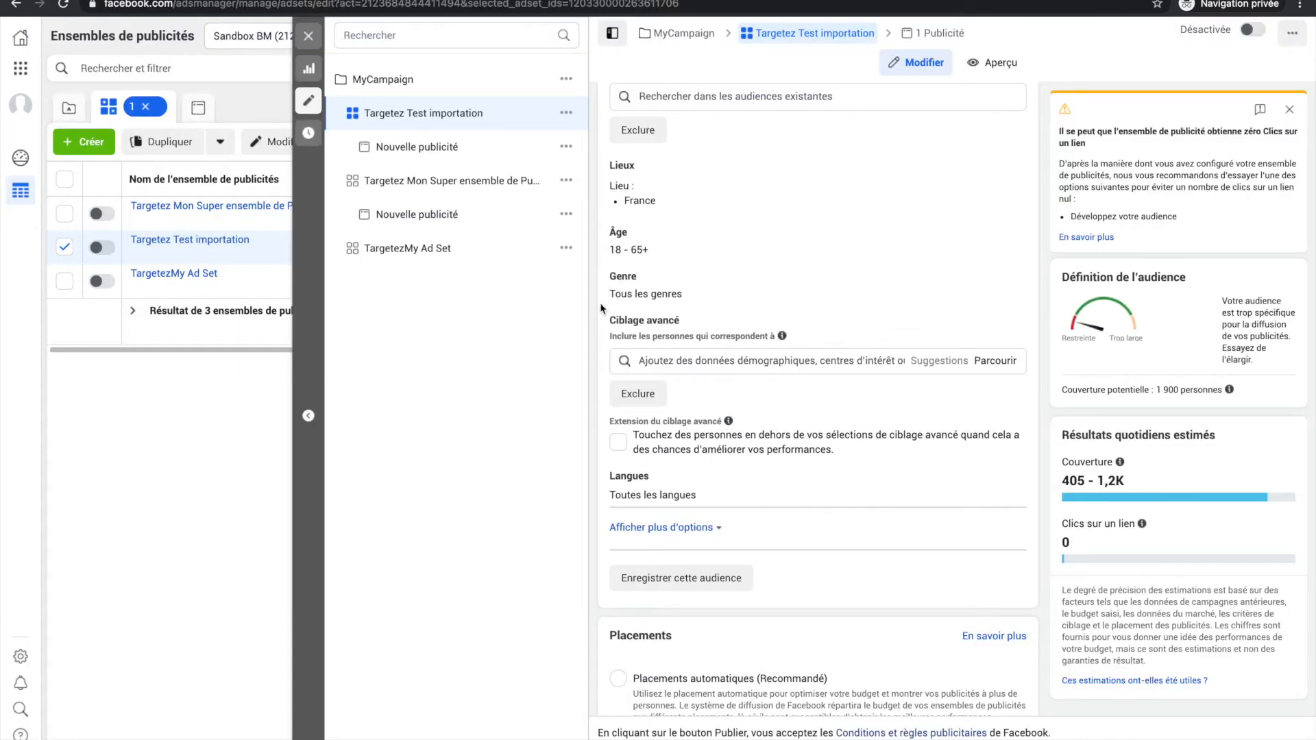
In Facebook Ads Manager, paste the copied interests into the advanced targeting of the Targetez Test importation ad set.
left_click(684, 362)
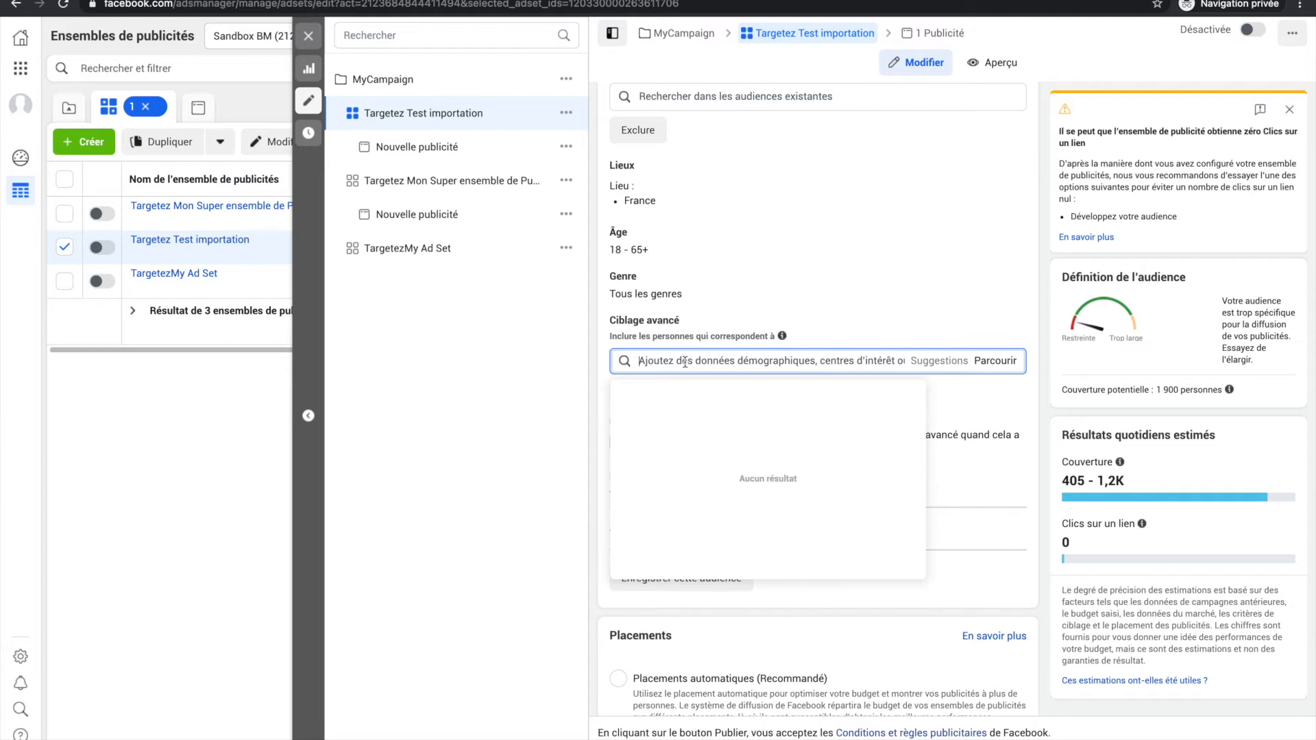
type("BAILEYS Coffee Creamers, Baileys Irish Cream, Barilla")
key("Return")
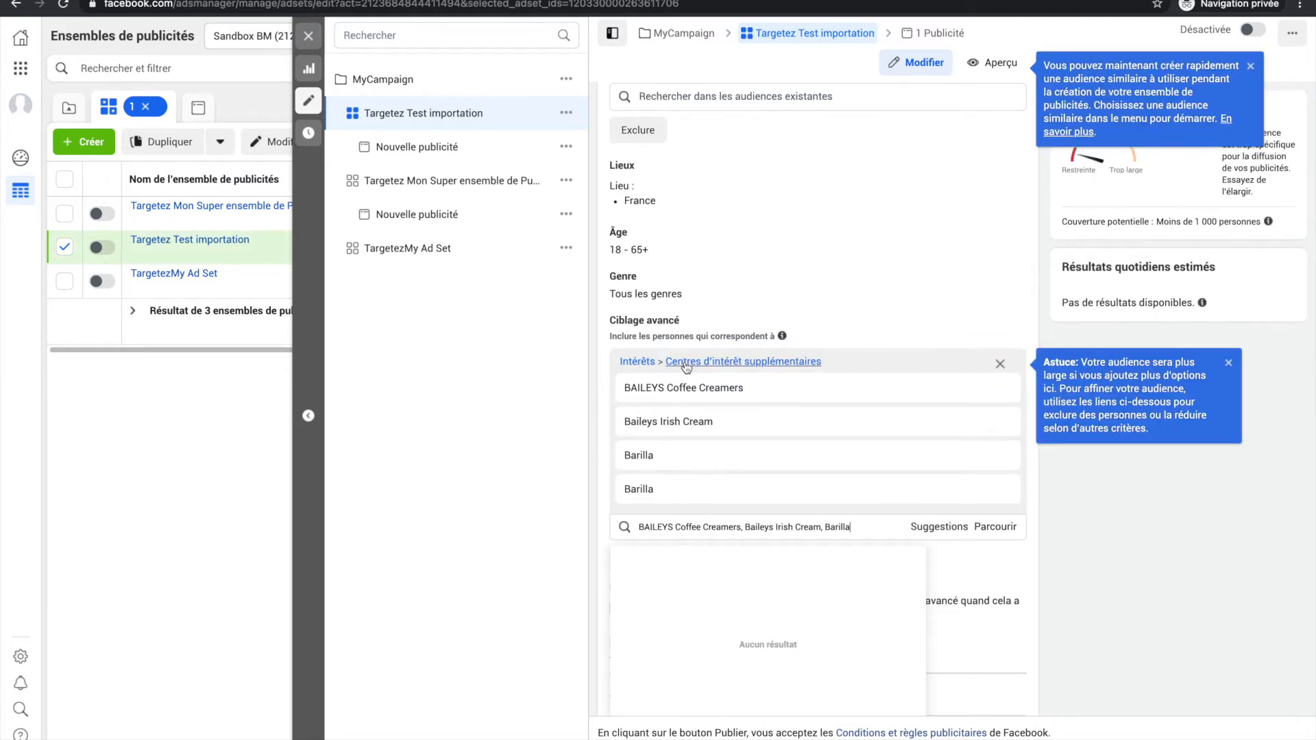
left_click(567, 443)
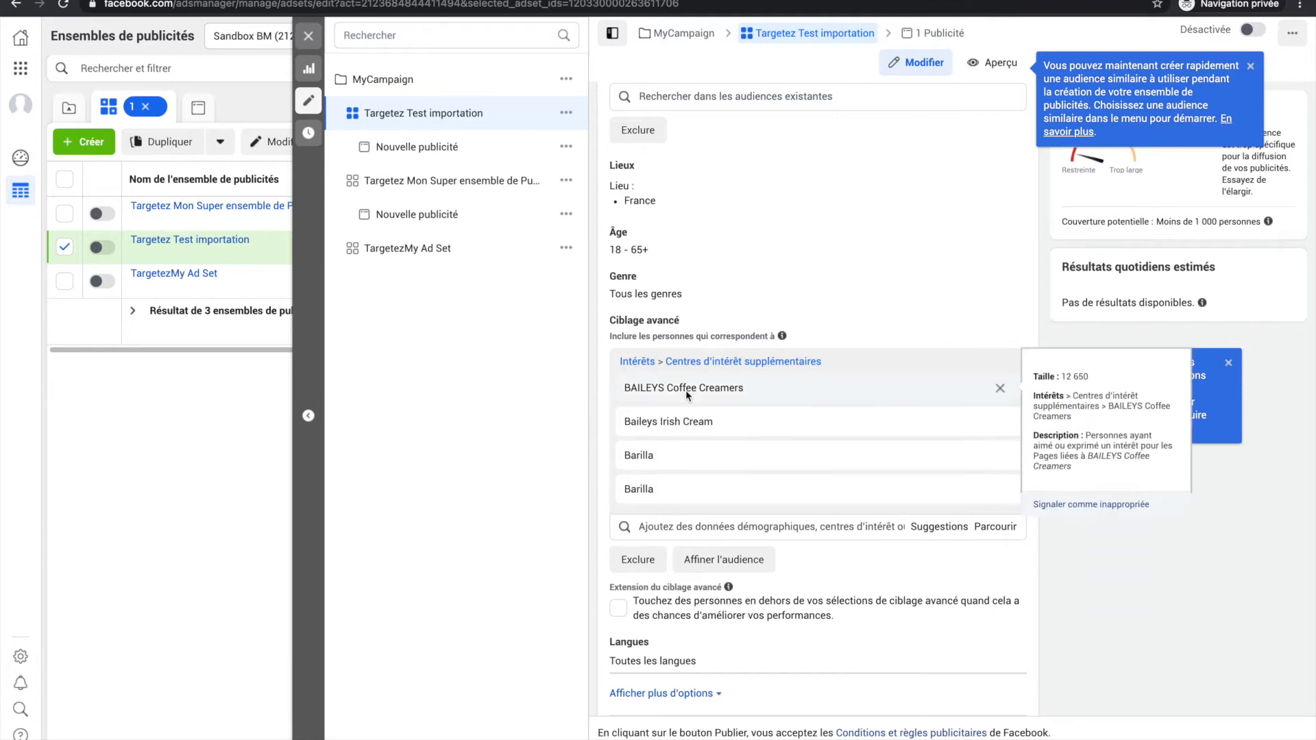
mouse_move(664, 484)
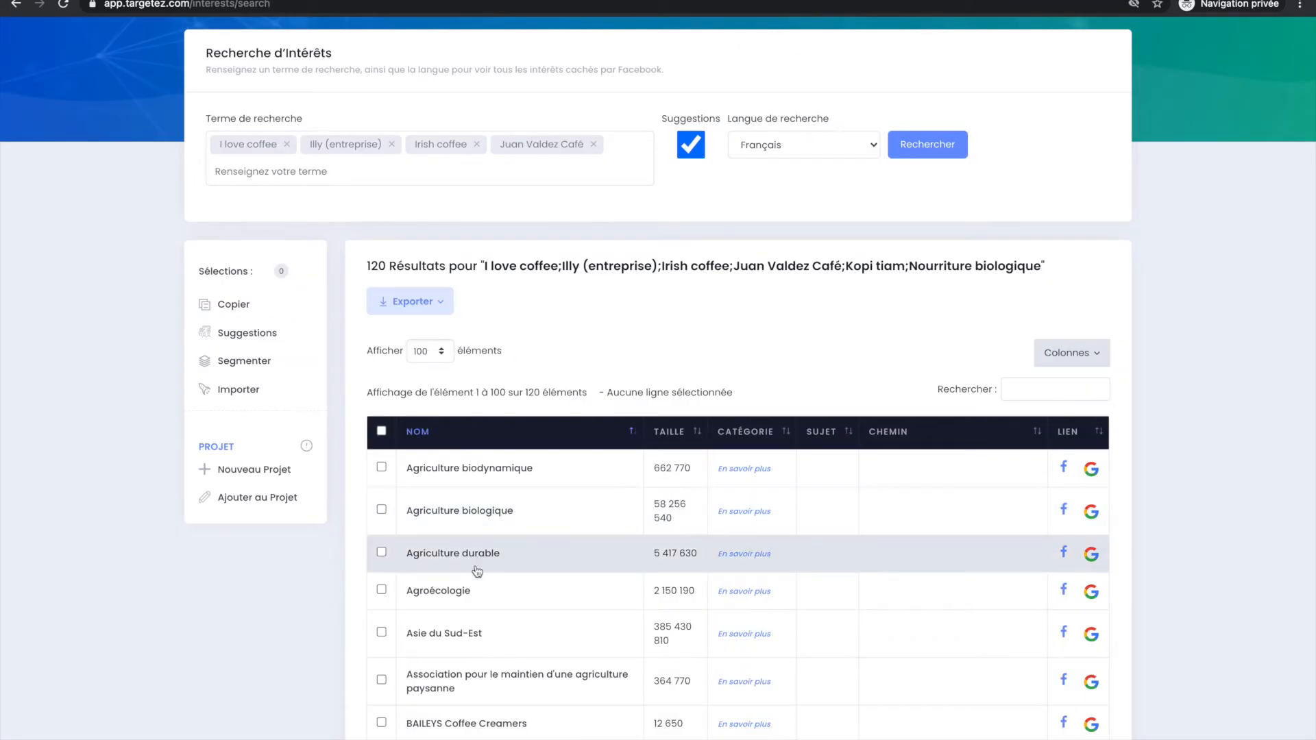
In Targetez, select Agroécologie, Agriculture durable, Agriculture biologique, Association pour le maintien d'une agriculture paysanne, BAILEYS Coffee Creamers and Baileys Irish Cream.
scroll(477, 613, "down", 1)
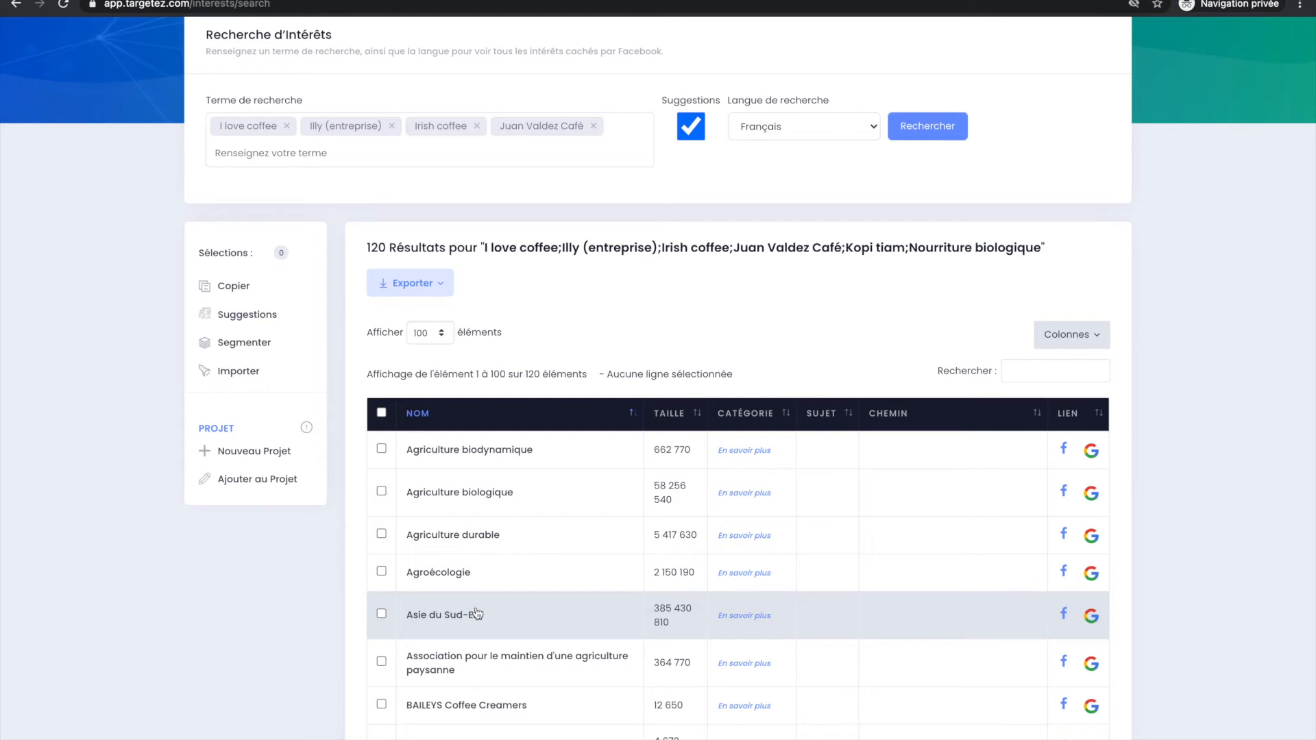
left_click(518, 571)
left_click(537, 533)
left_click(559, 509)
left_click(507, 658)
left_click(527, 712)
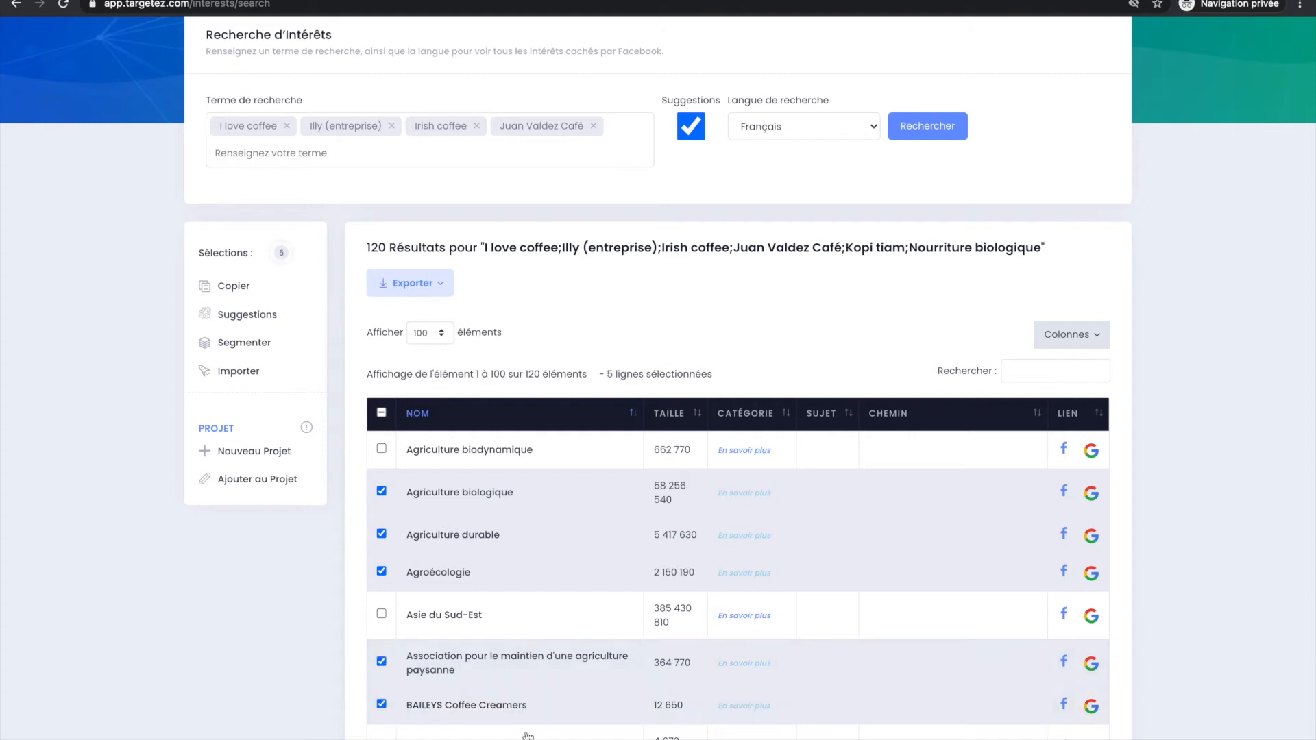
scroll(541, 703, "down", 2)
left_click(541, 693)
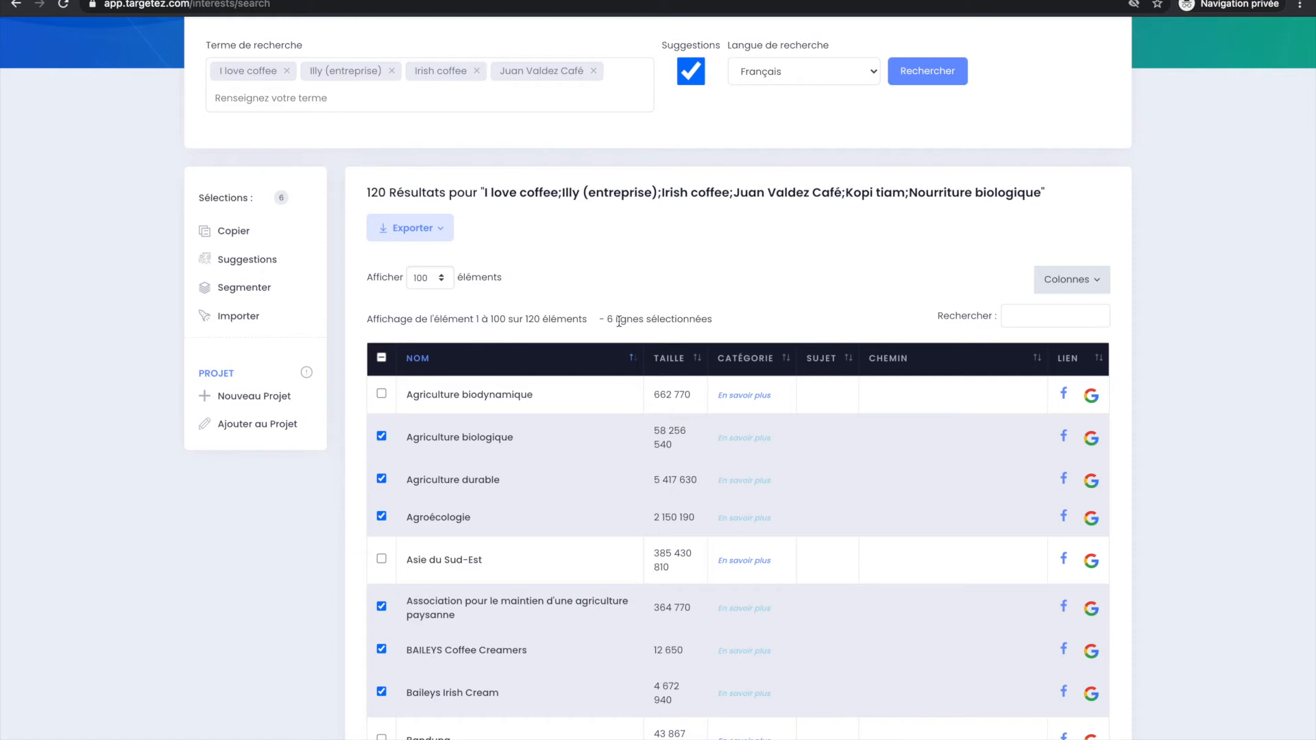
Create a new project named Projet Agriculture from the selected audiences, leaving the description and marketing fields empty.
left_click(214, 401)
left_click(621, 200)
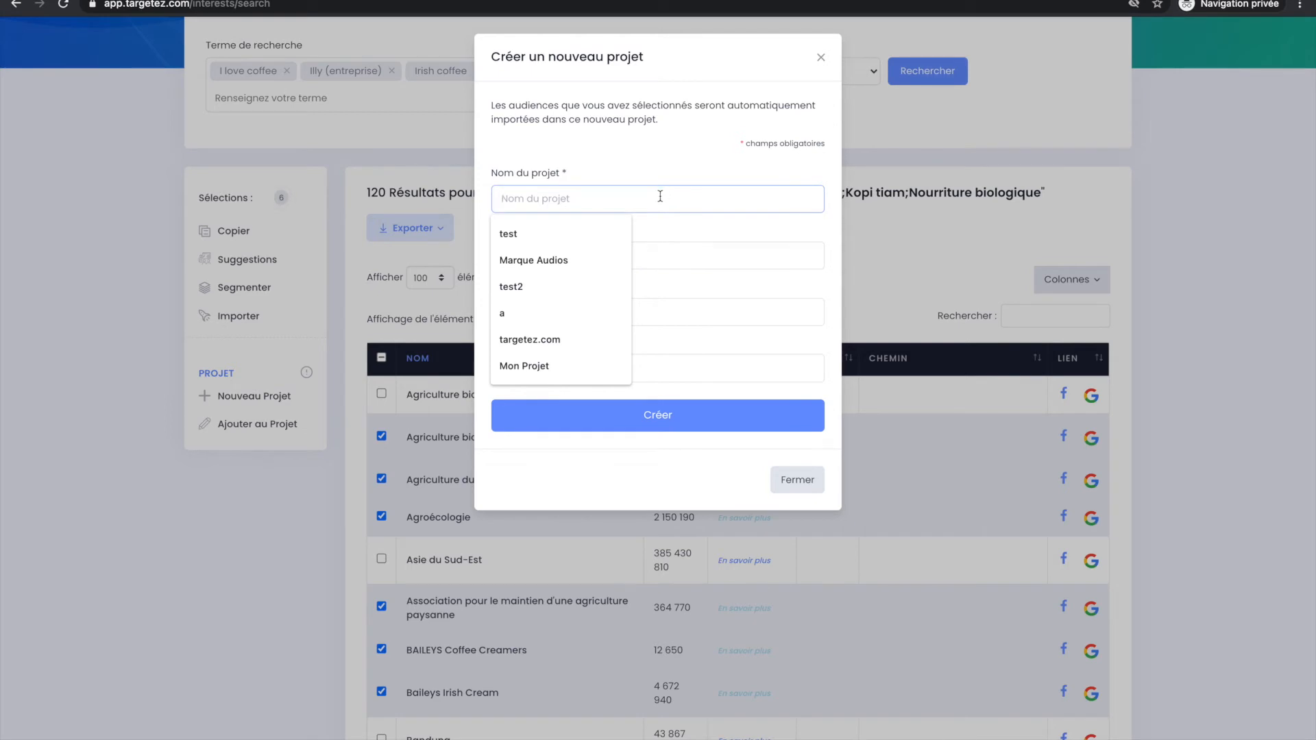
type("Projet Agriculture")
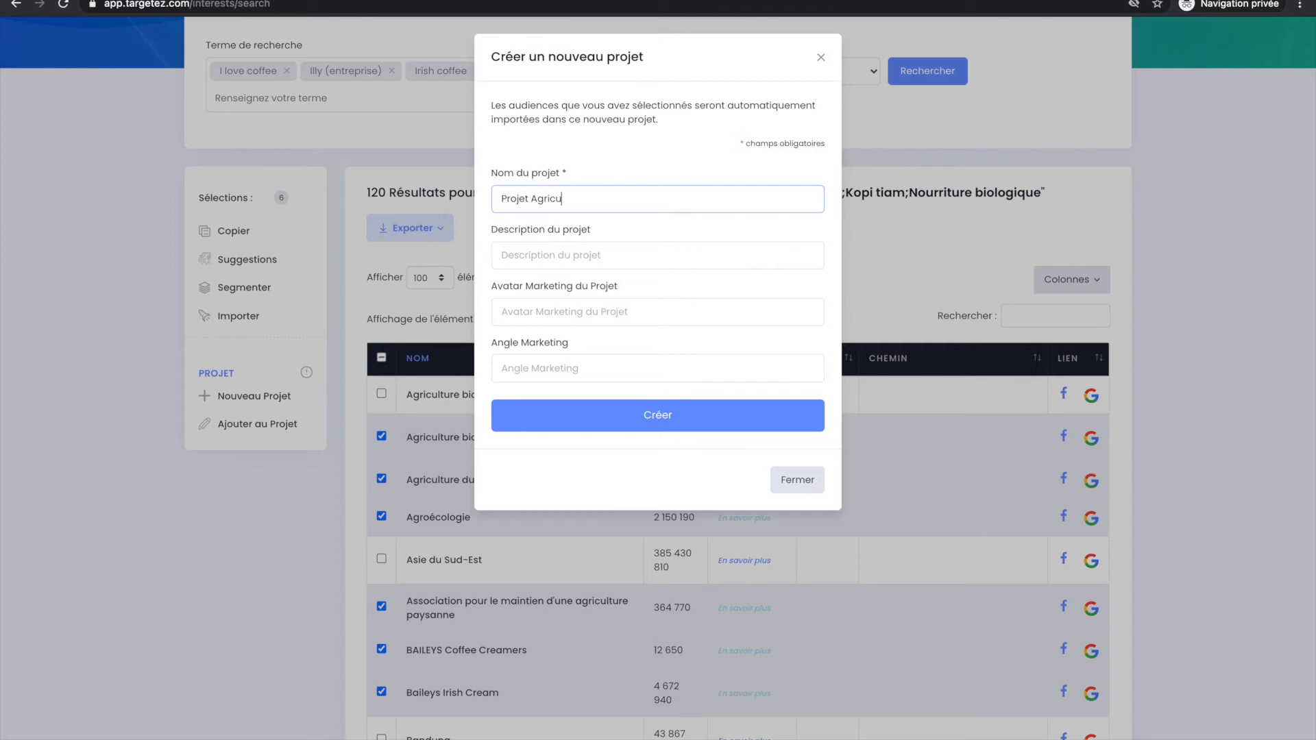
left_click(562, 247)
left_click(594, 225)
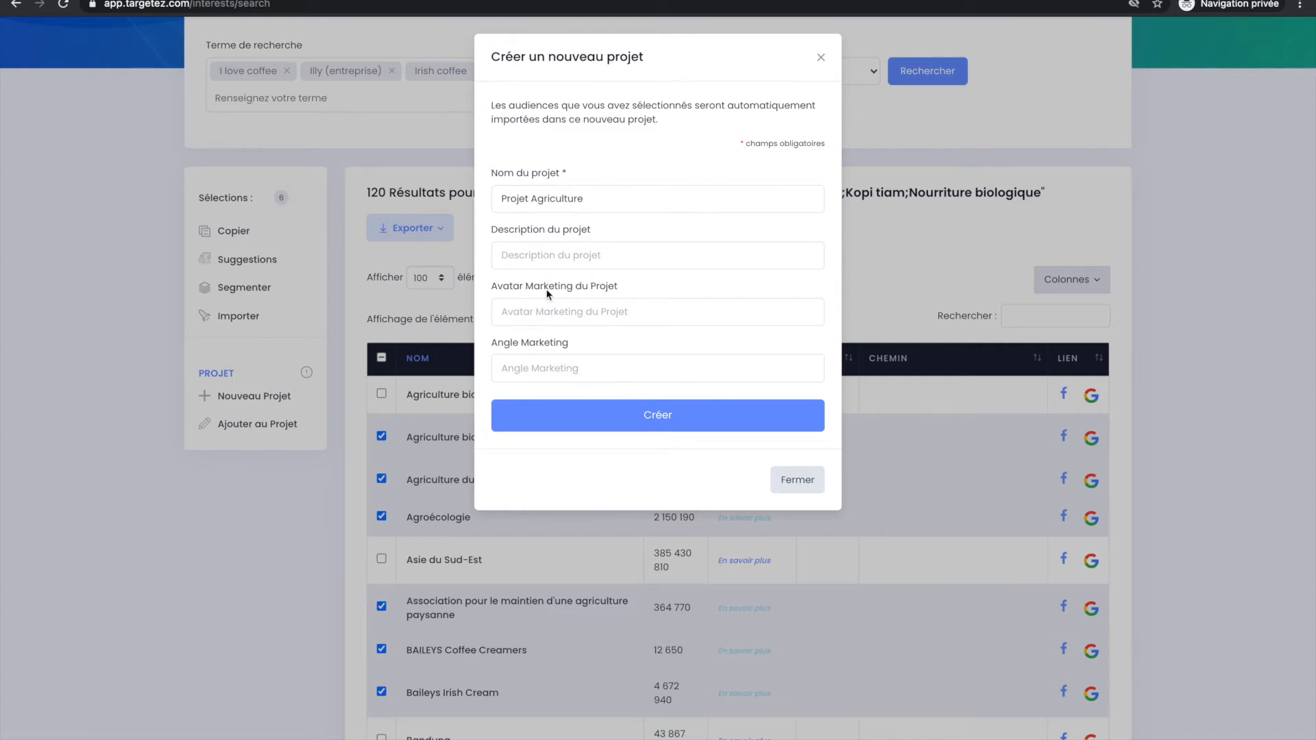
left_click(603, 196)
left_click(566, 423)
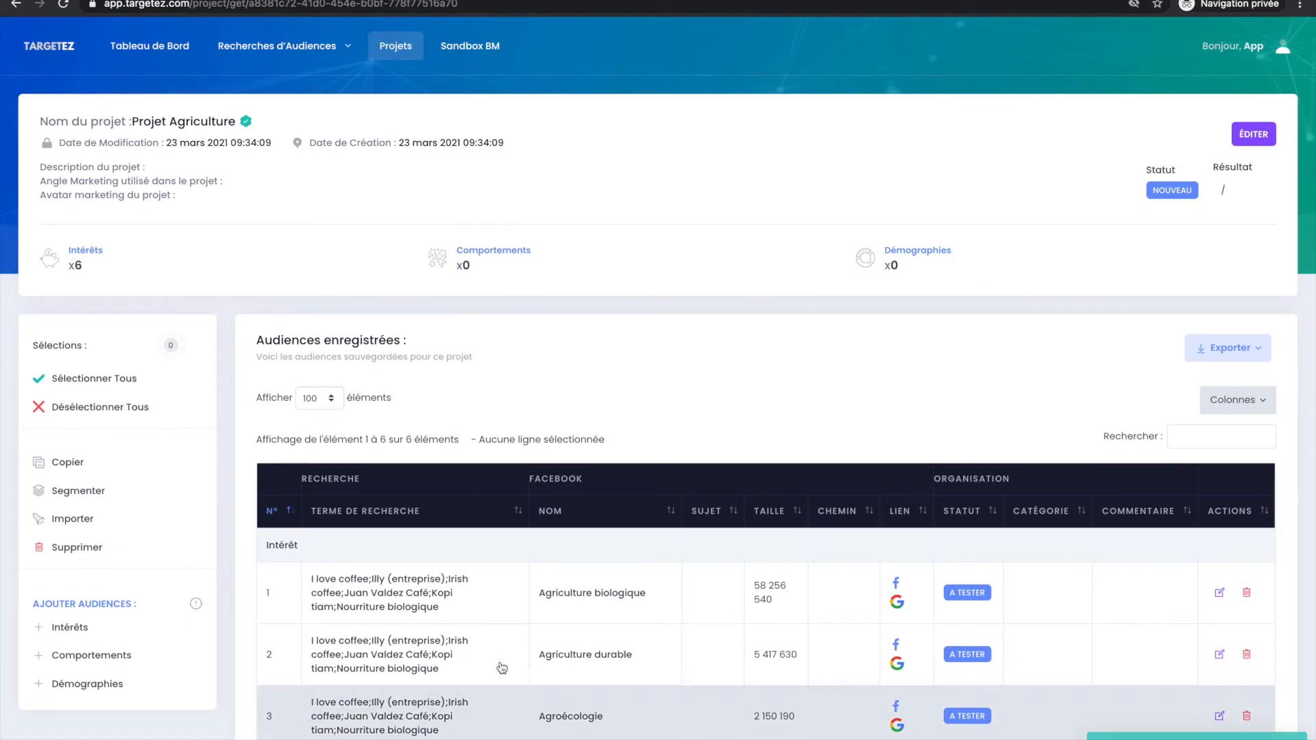
Look over the audiences saved in Projet Agriculture and the project's summary.
scroll(309, 535, "down", 5)
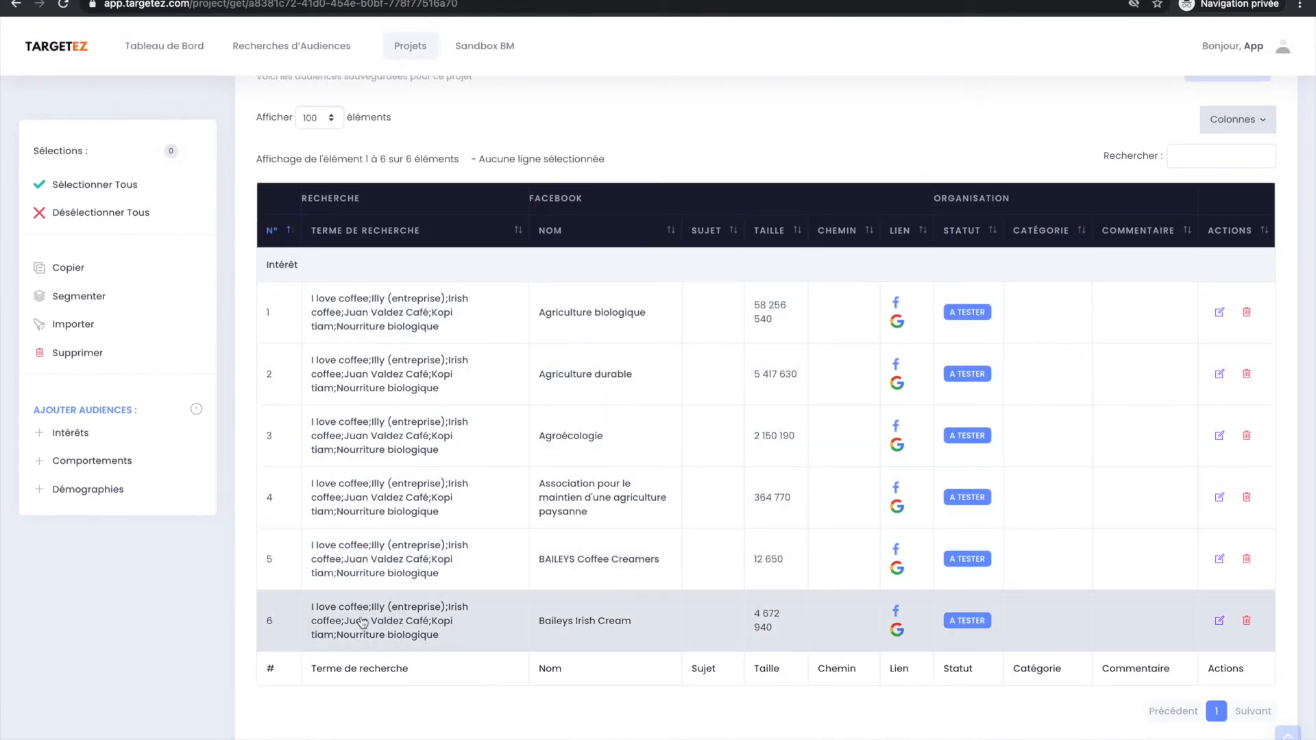
scroll(402, 308, "up", 1)
scroll(402, 308, "up", 3)
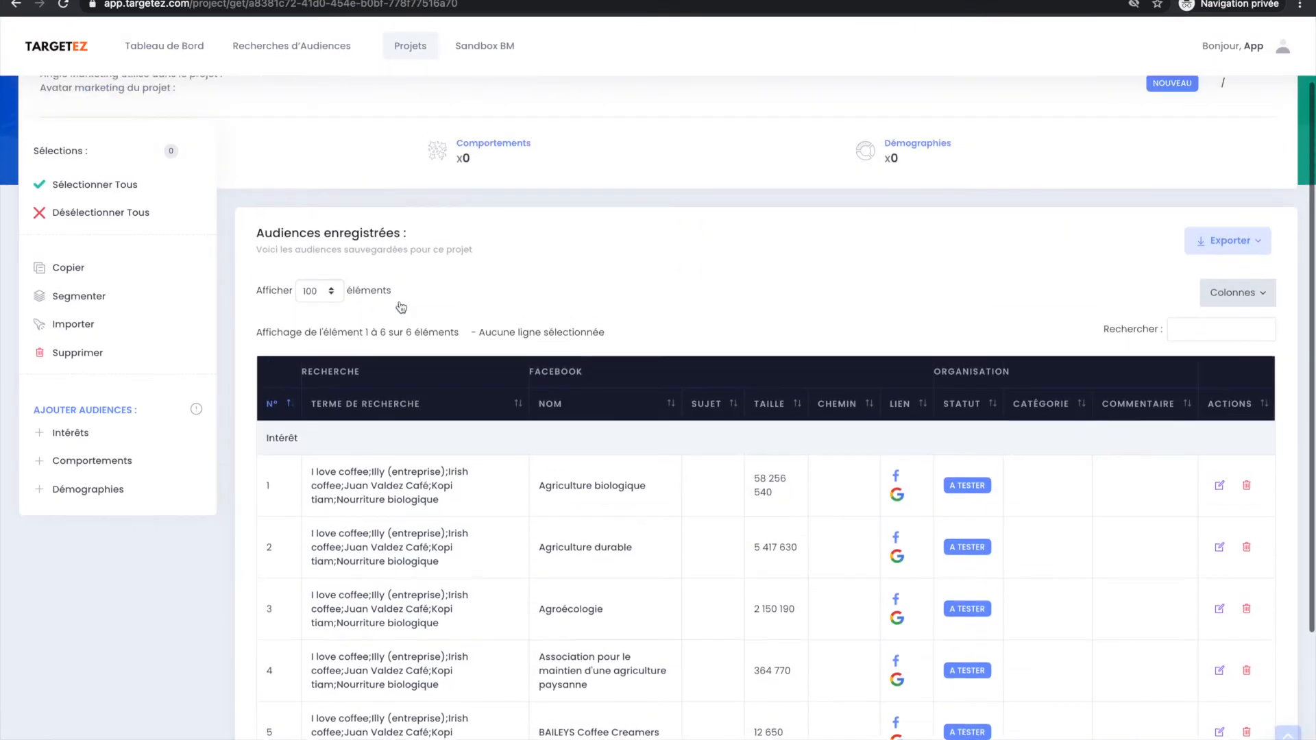
scroll(403, 307, "down", 1)
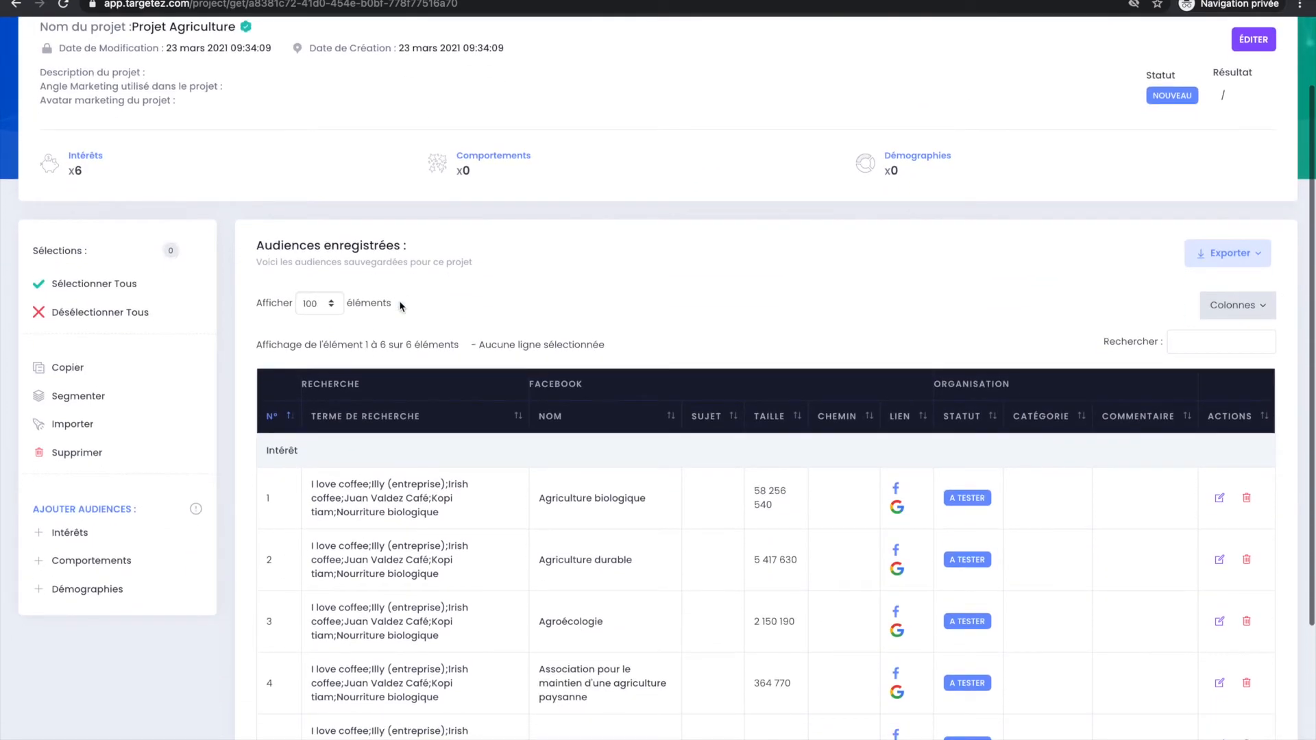
Open the saved interest Agriculture biologique for editing and enter the comment "intérêt très large".
scroll(401, 304, "up", 1)
scroll(400, 301, "up", 1)
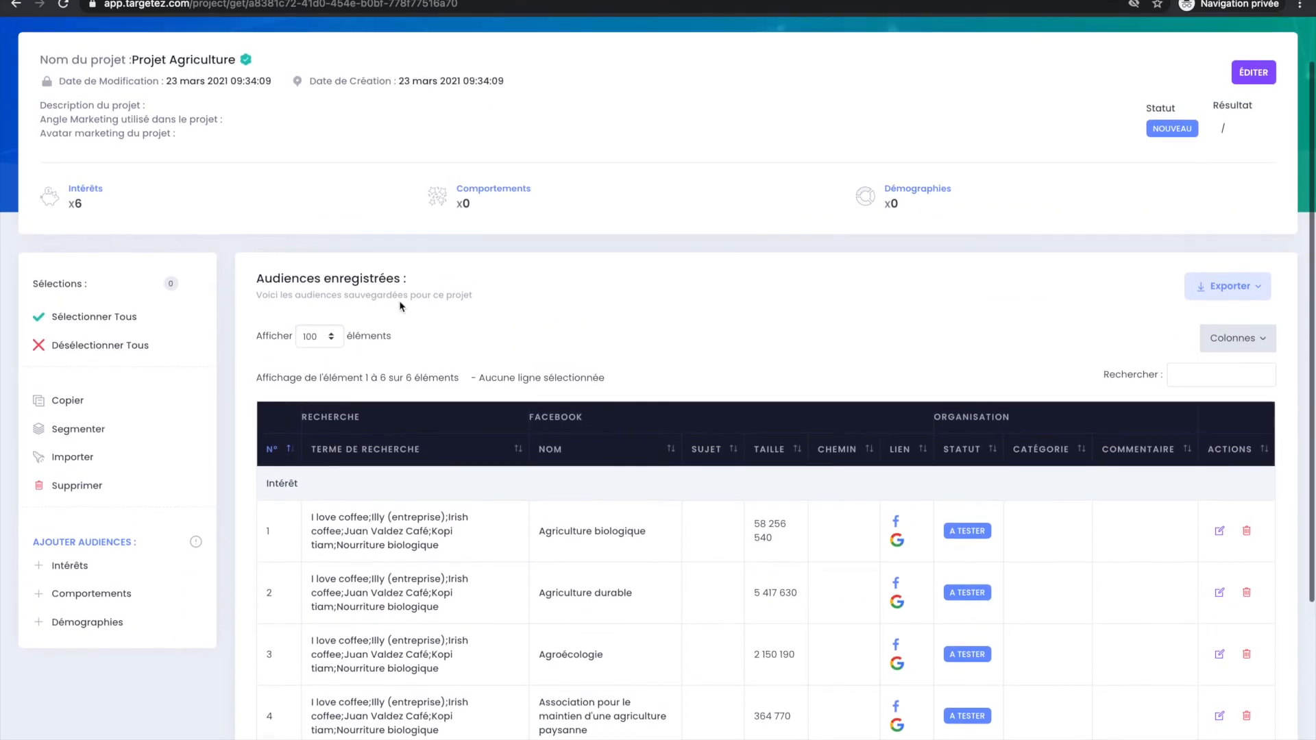
scroll(360, 632, "down", 3)
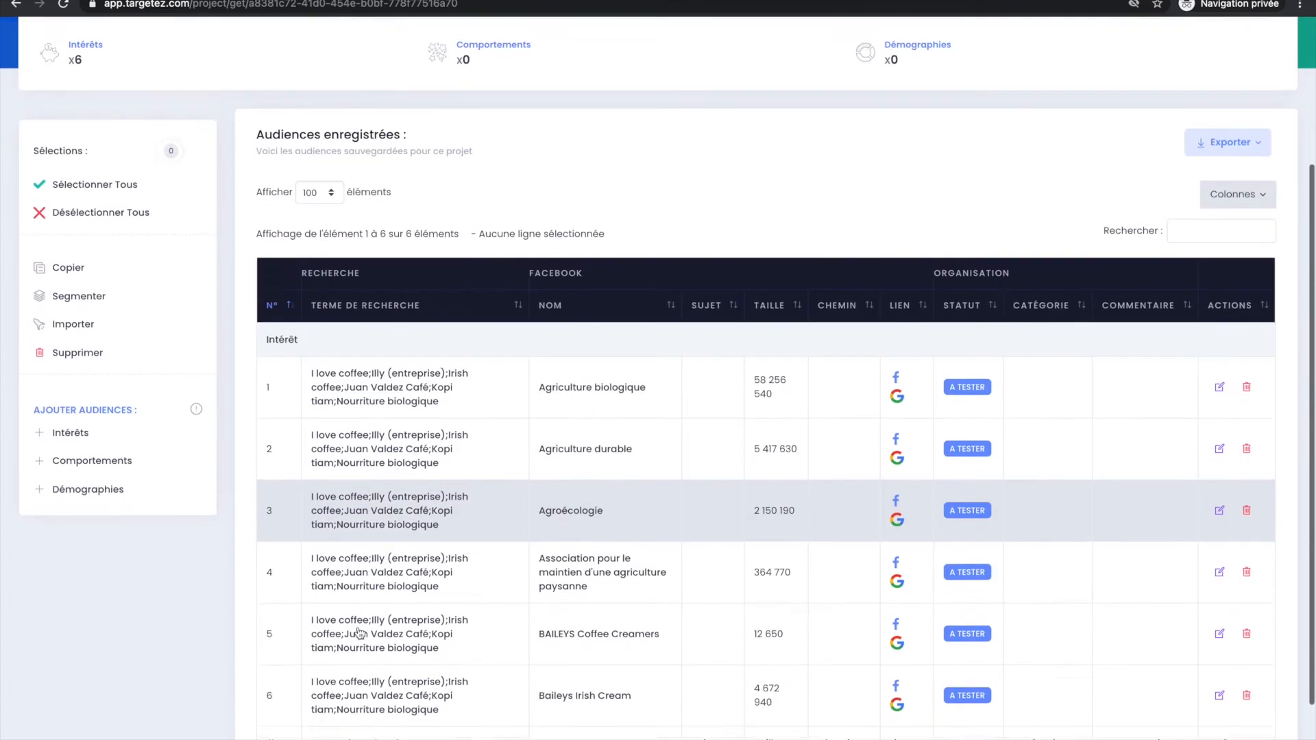
left_click_drag(308, 304, 267, 306)
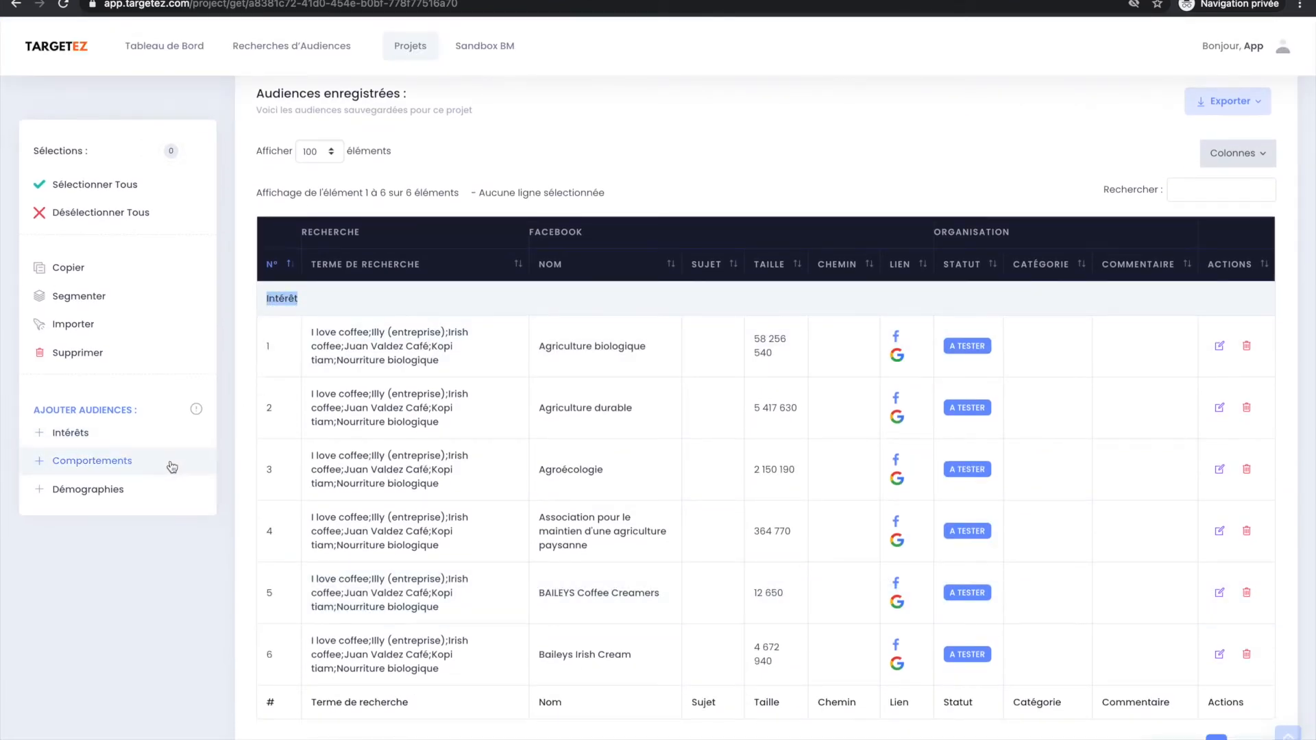
left_click(253, 350)
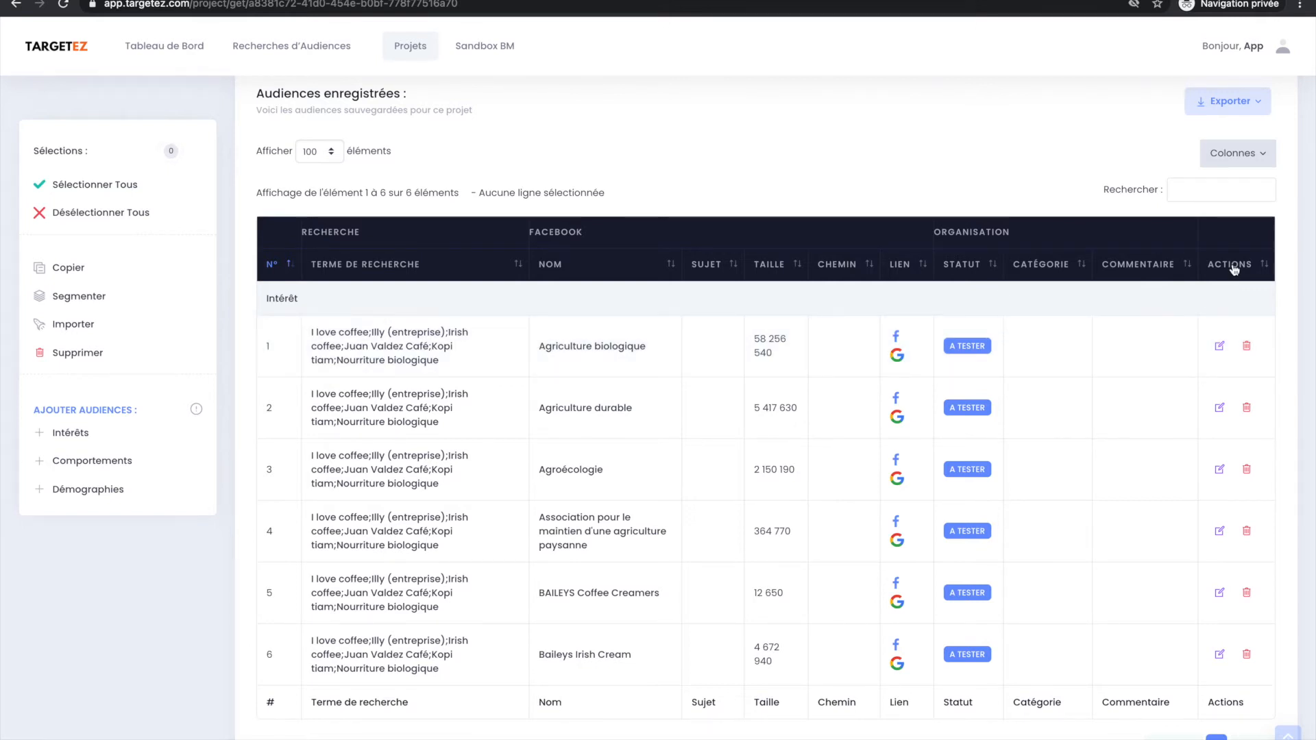
left_click(1221, 346)
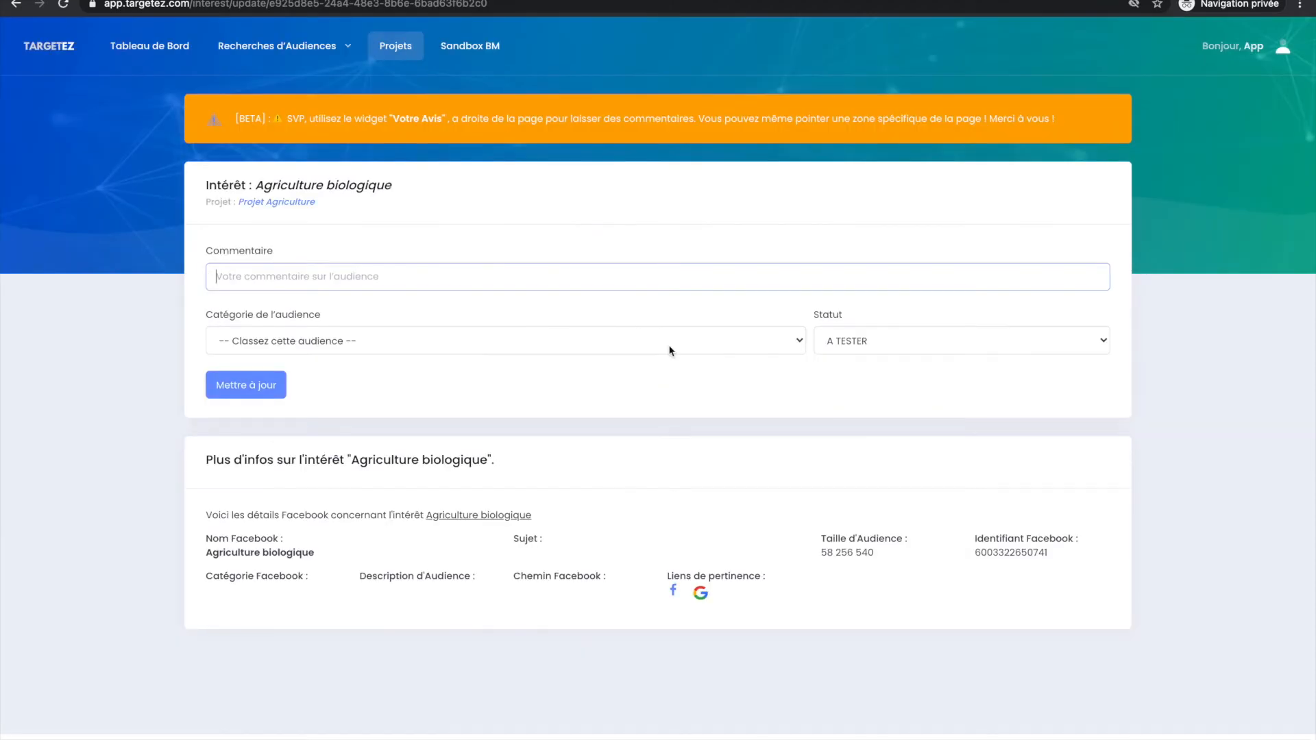
left_click_drag(204, 186, 386, 183)
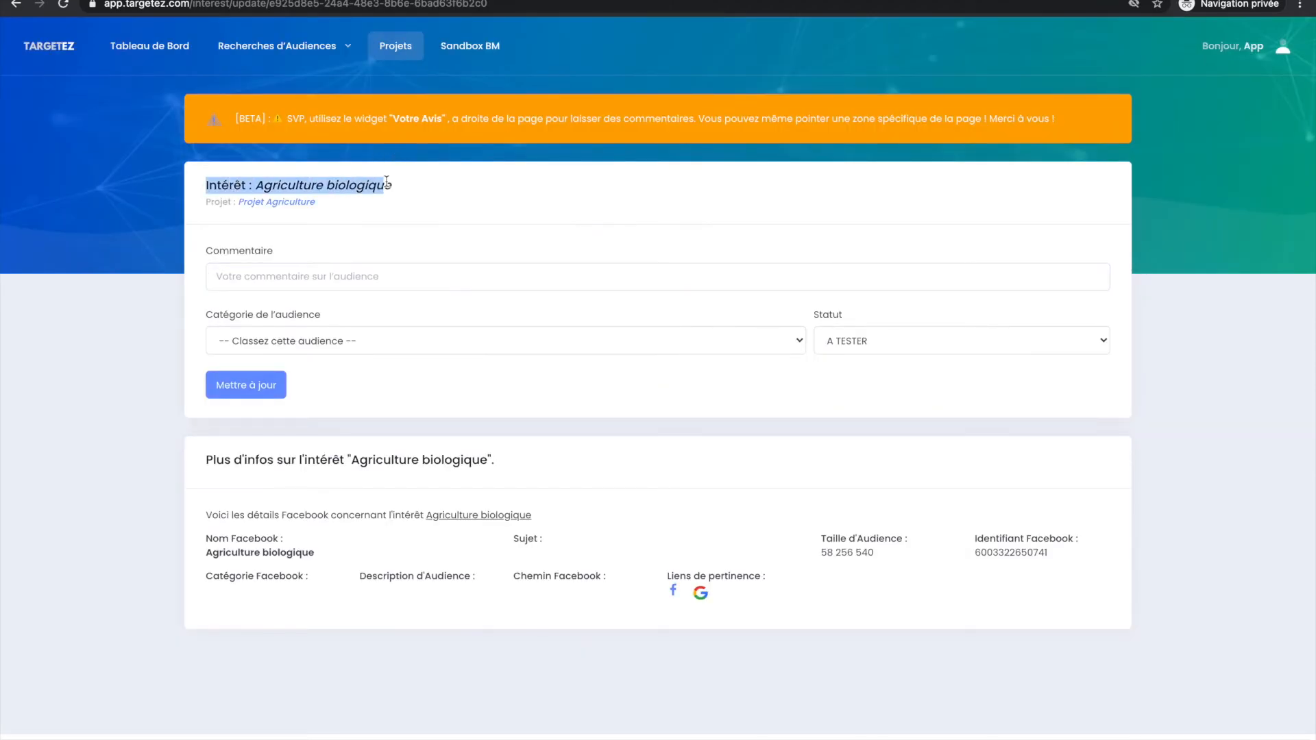
left_click(284, 182)
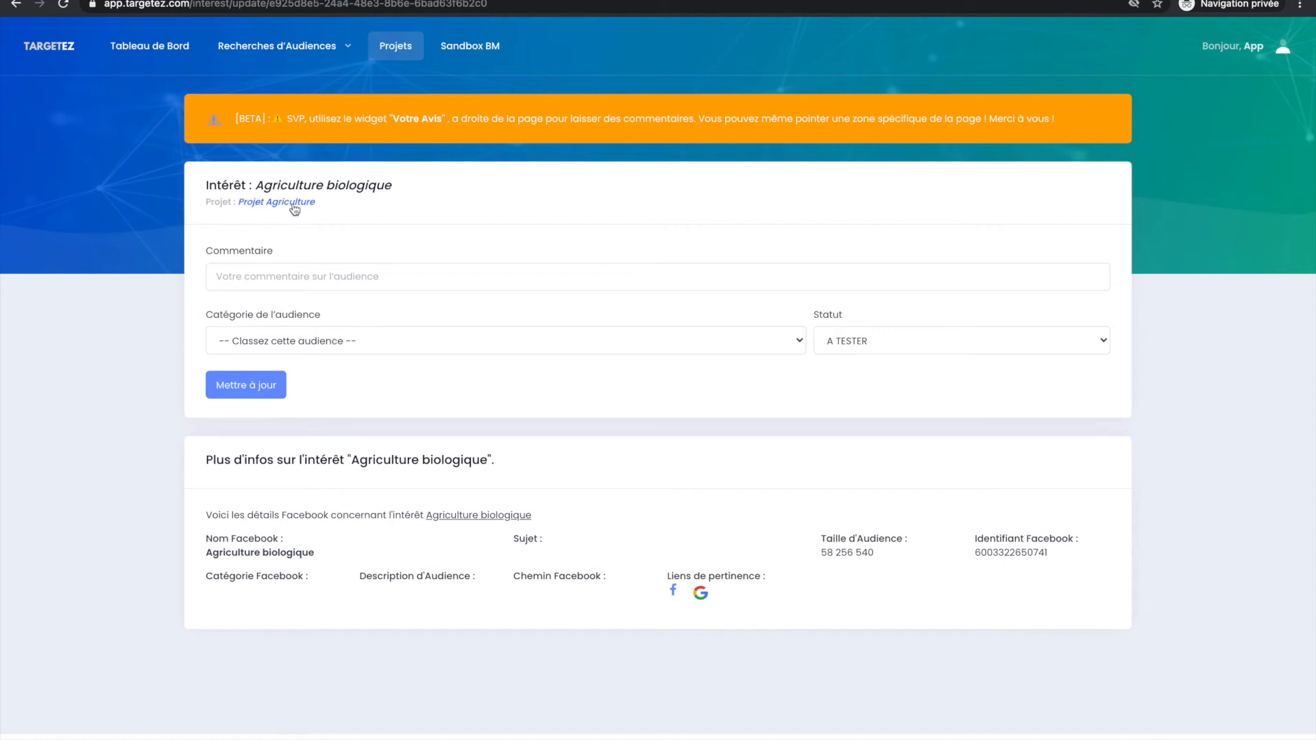
left_click(291, 275)
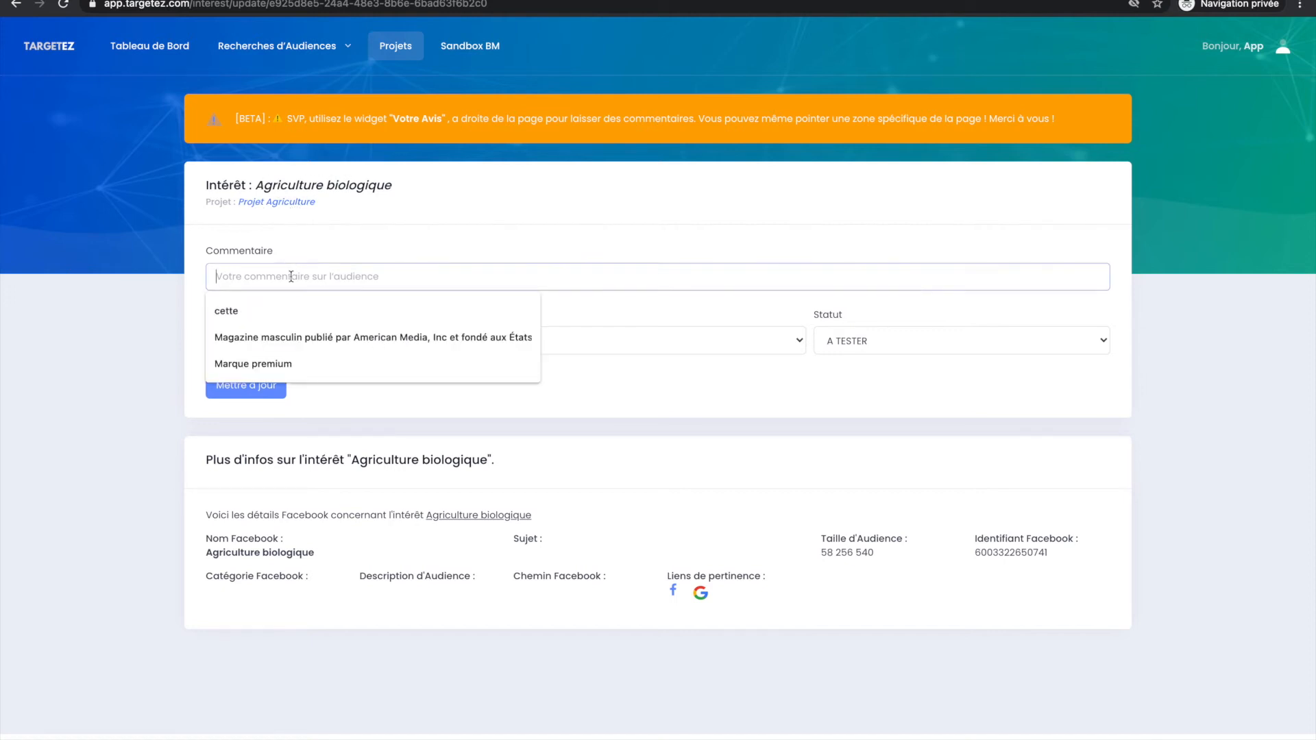
left_click(330, 250)
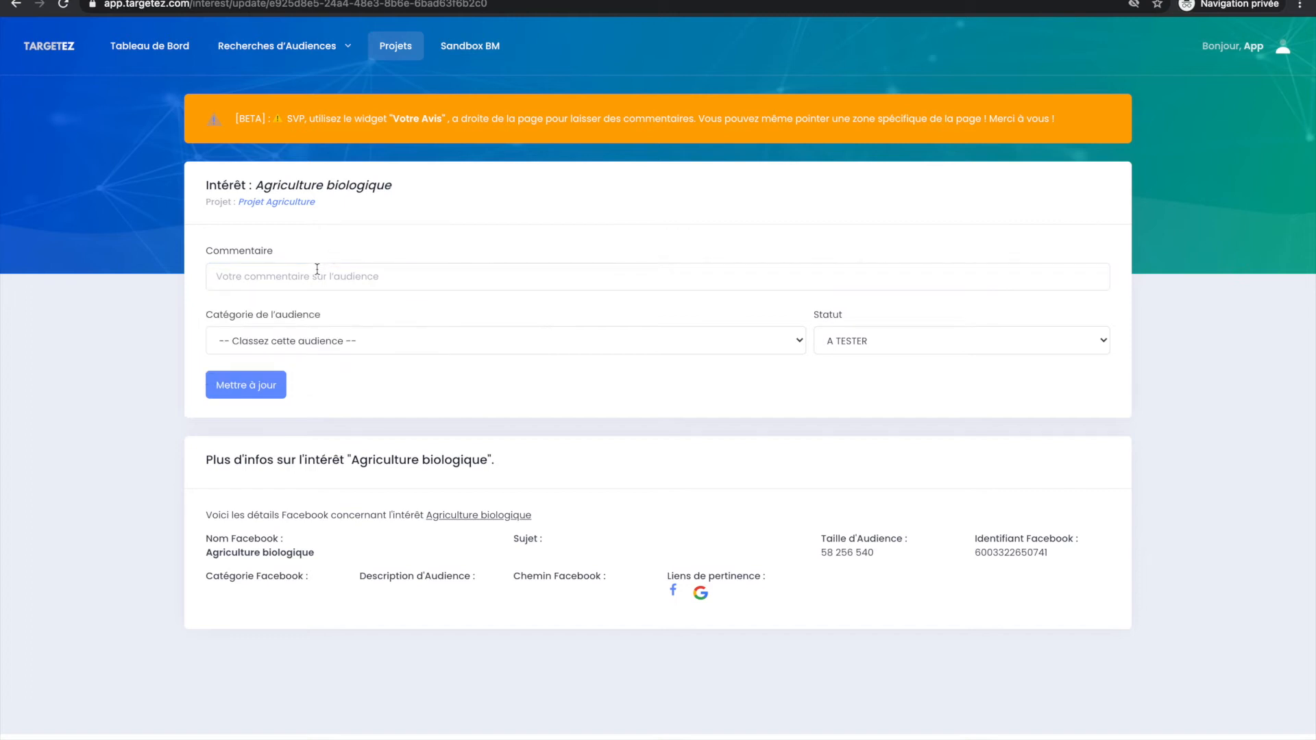
left_click(317, 273)
type("intérêt très large")
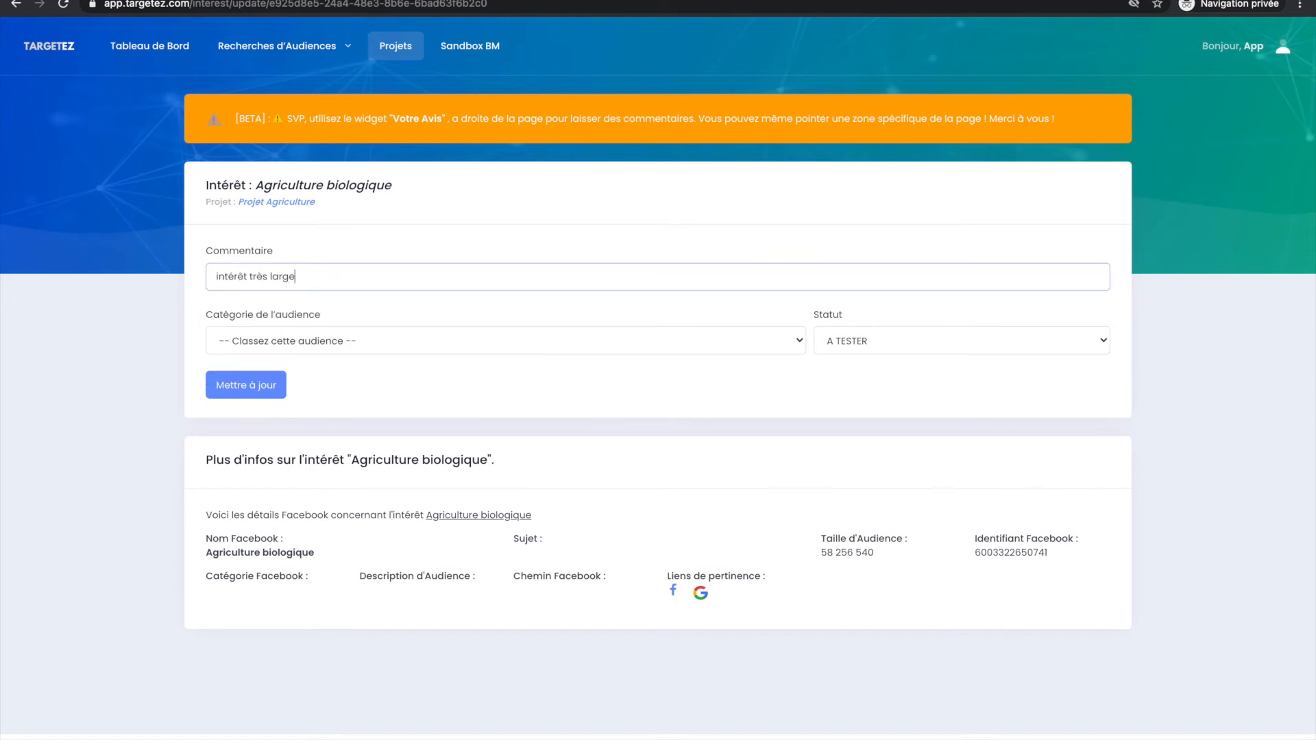
Examine the audience size and the Facebook details of the Agriculture biologique interest.
left_click_drag(815, 558, 925, 558)
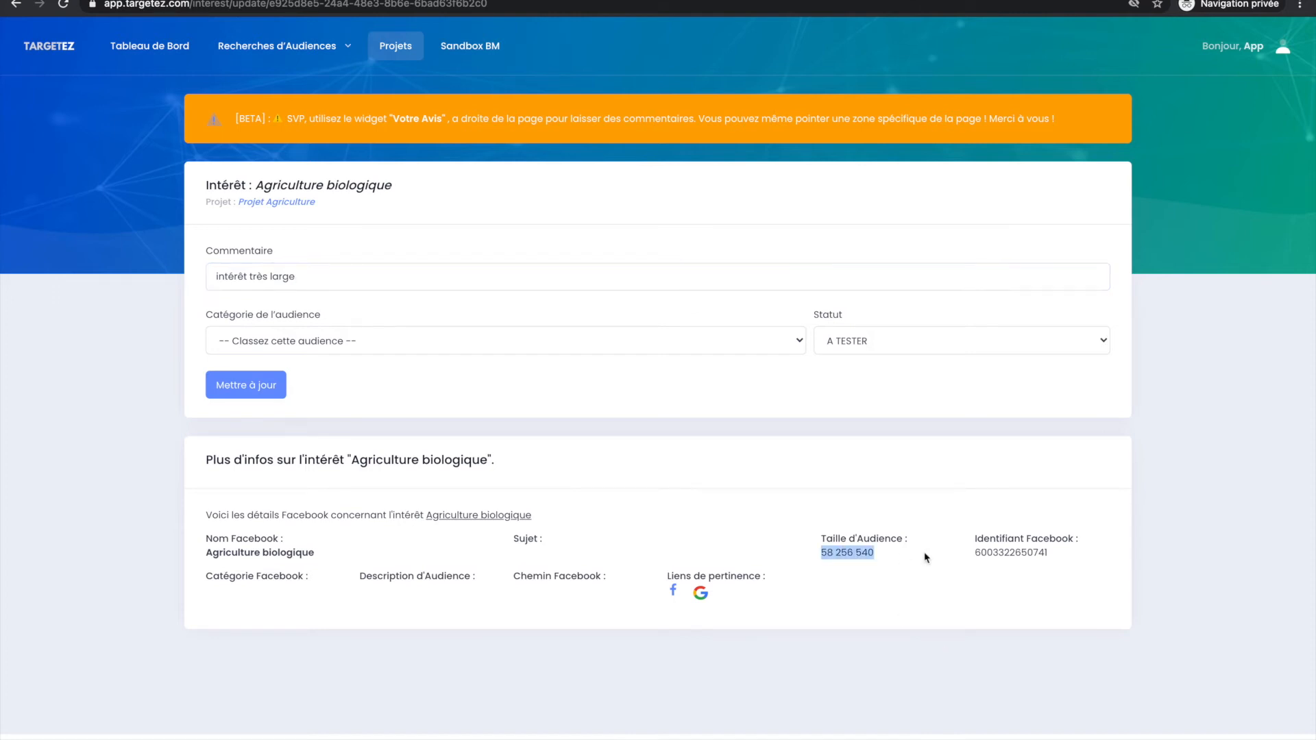
left_click(865, 560)
left_click_drag(195, 452, 949, 598)
left_click(951, 601)
left_click_drag(350, 459, 529, 465)
left_click(529, 465)
left_click(294, 275)
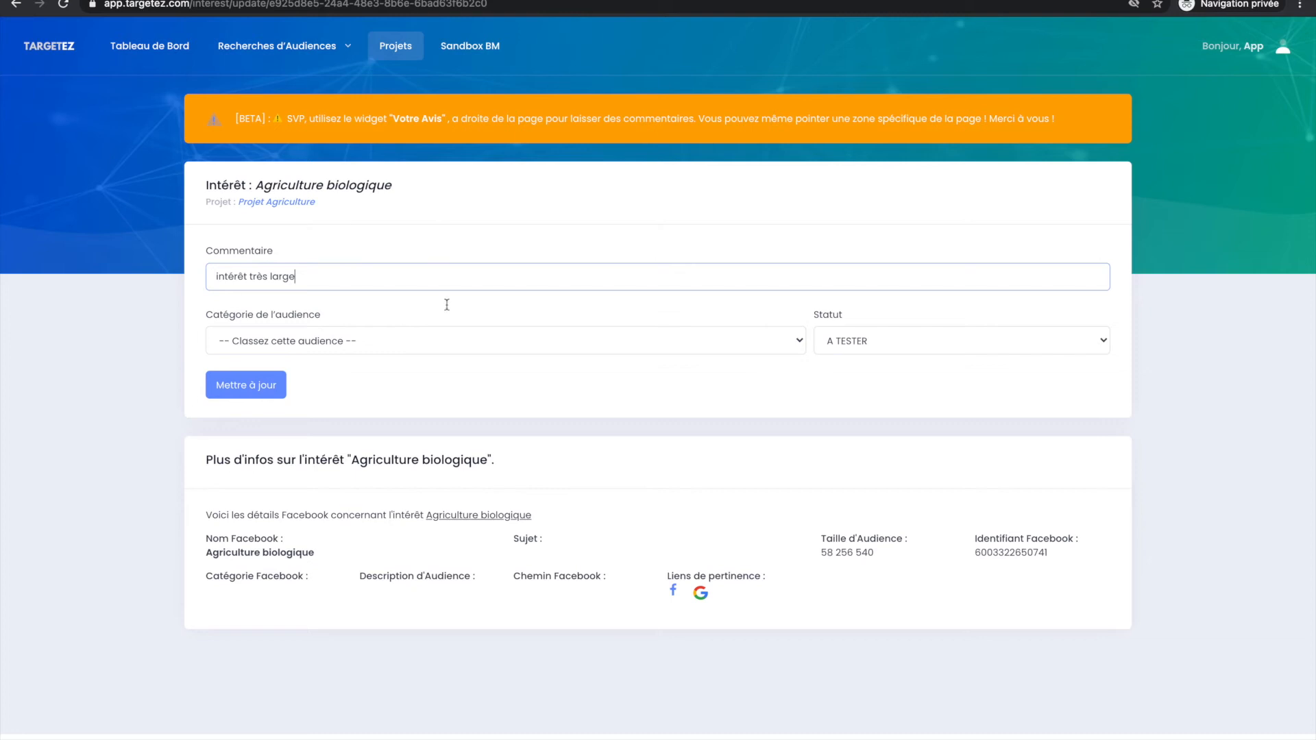
Set the interest's audience category to Autres and its status to PRÊTE, and save the update.
left_click(311, 346)
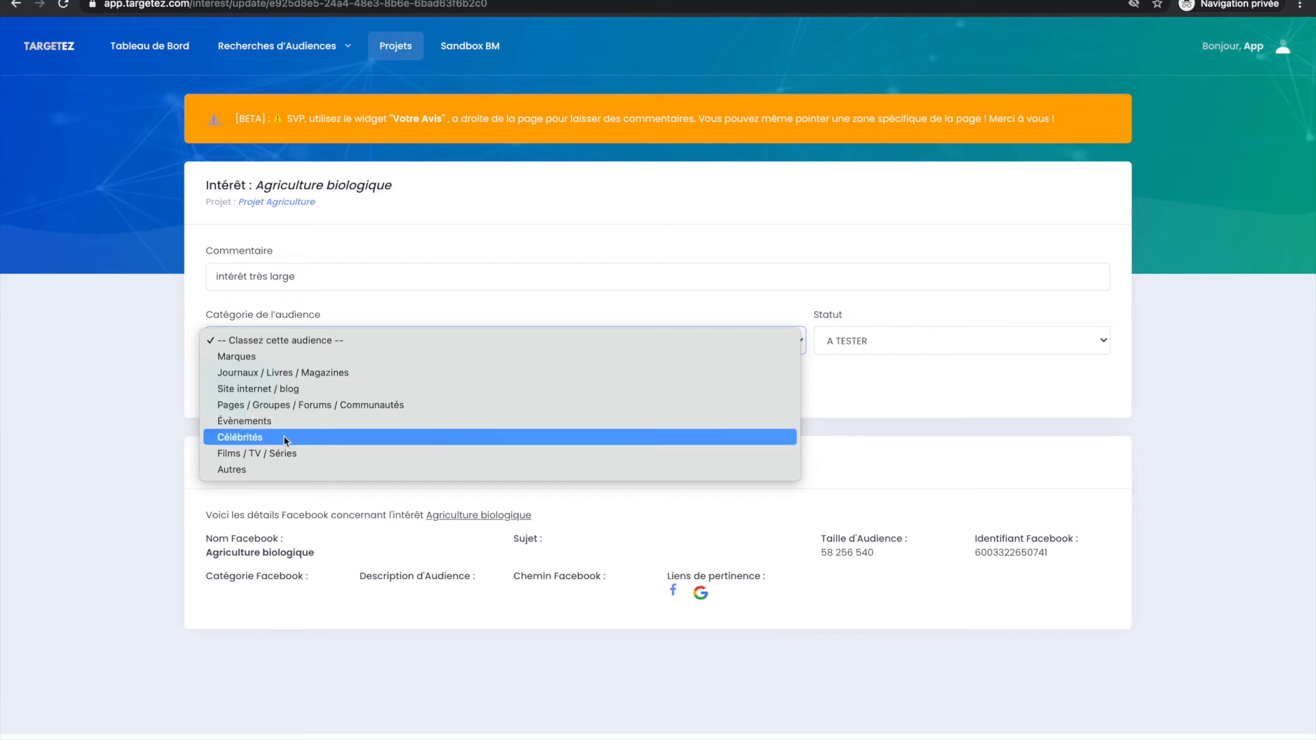
left_click(274, 474)
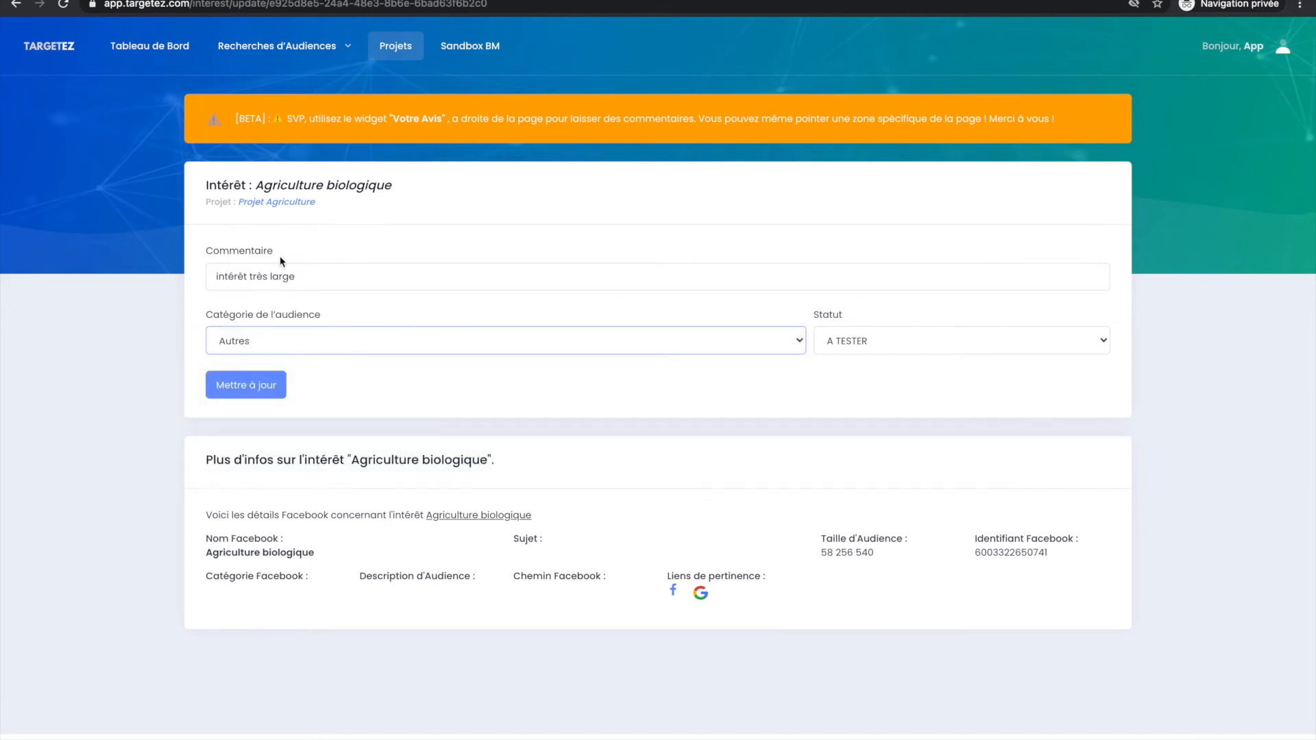
left_click(384, 187)
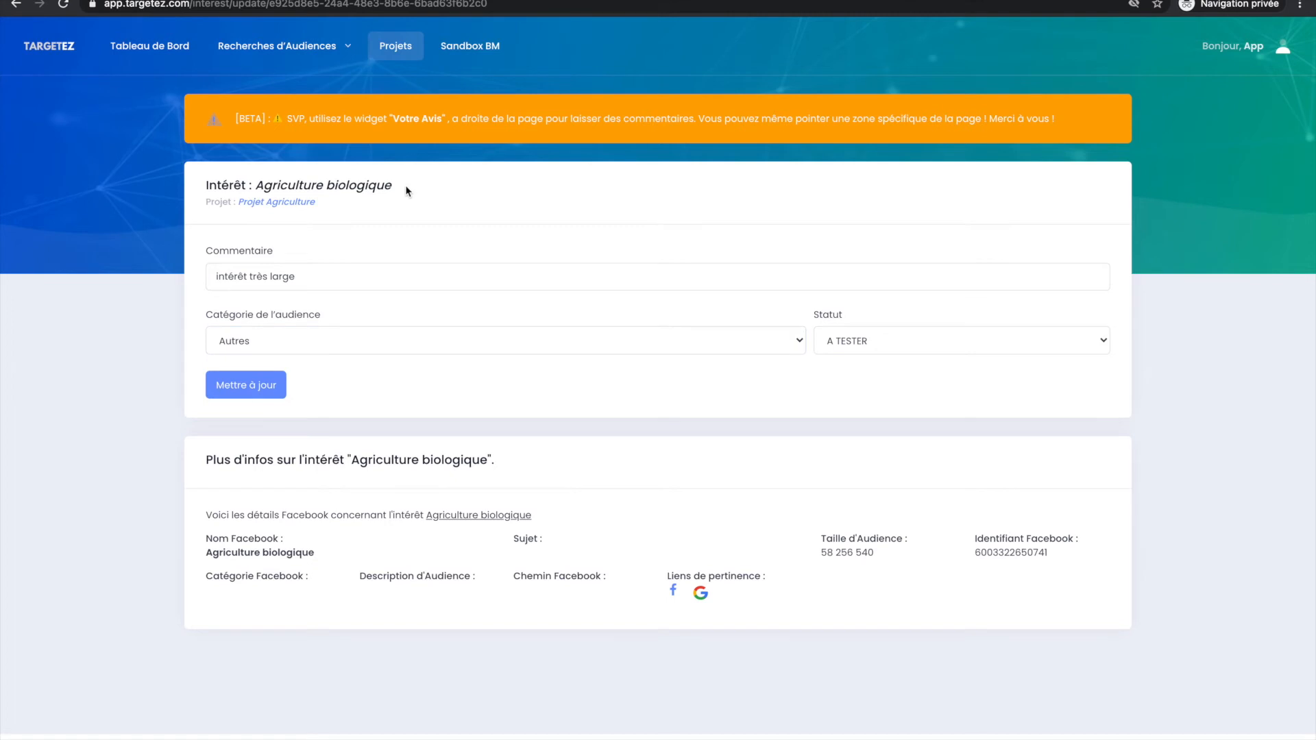
left_click(855, 339)
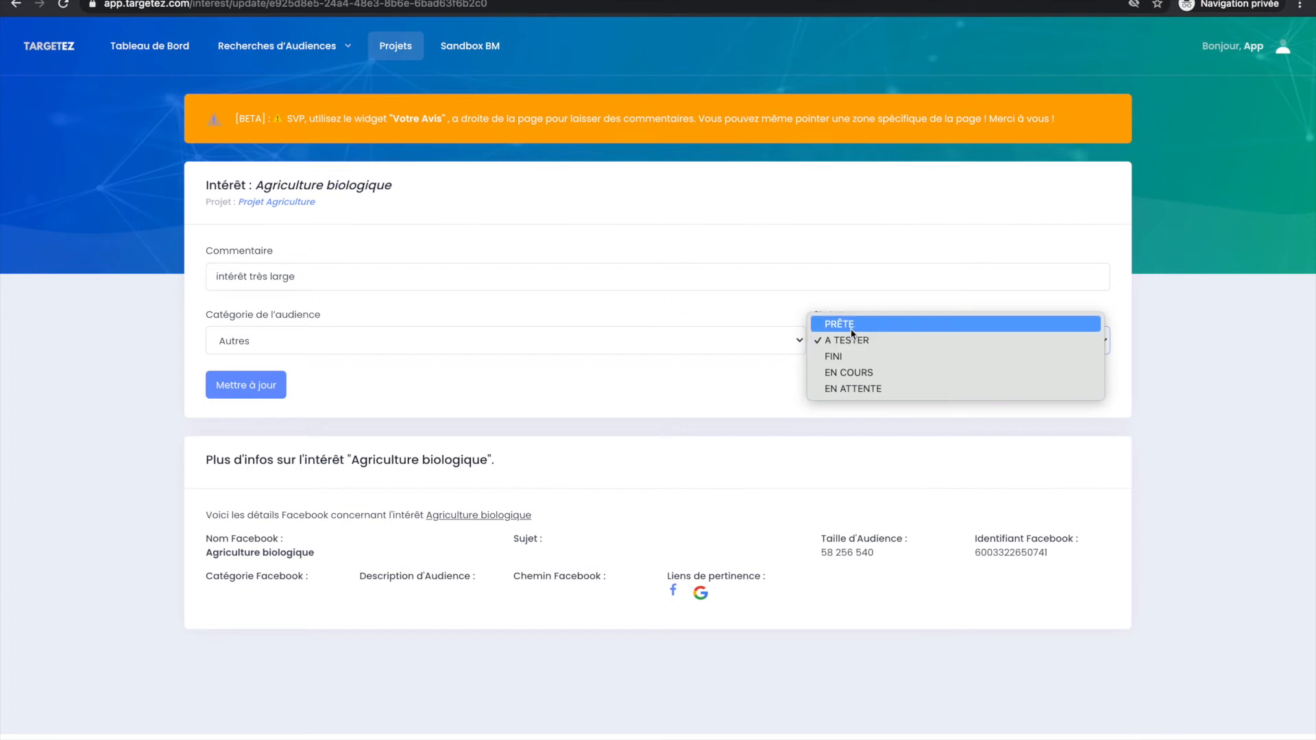
left_click(850, 325)
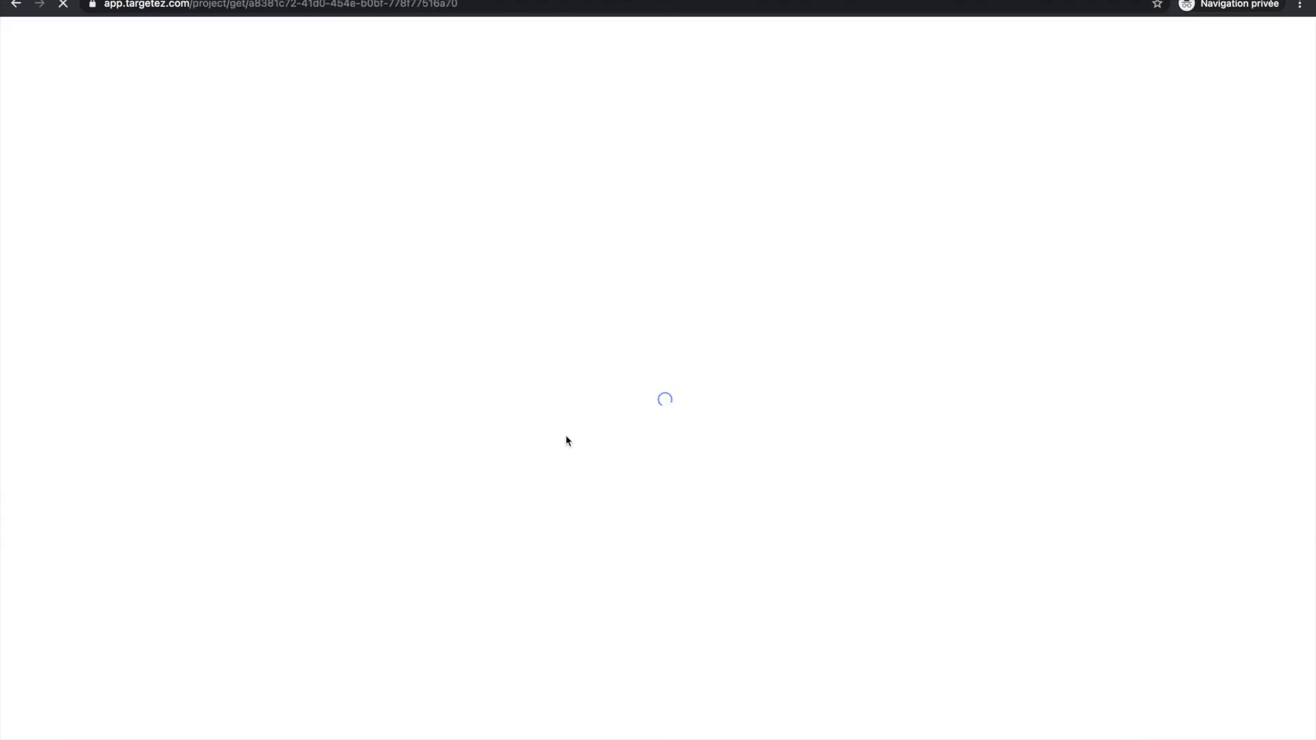
scroll(566, 439, "down", 3)
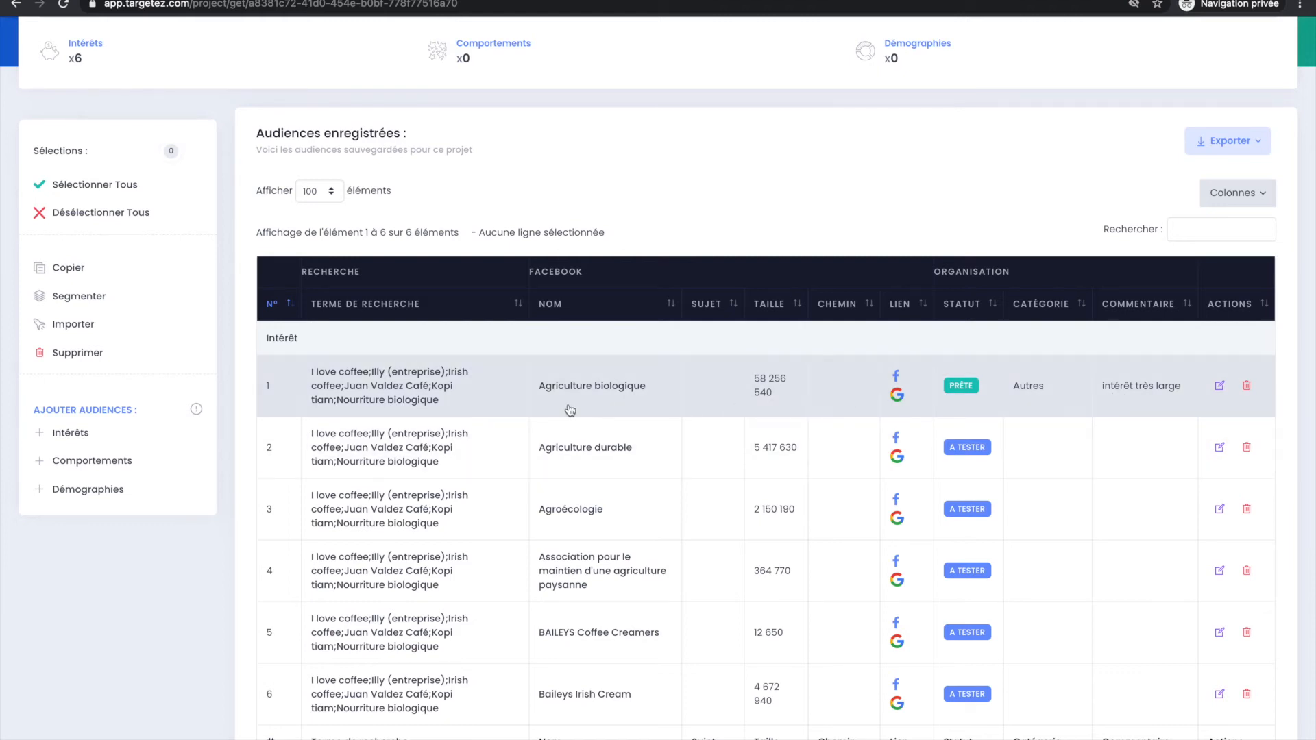
scroll(663, 508, "down", 2)
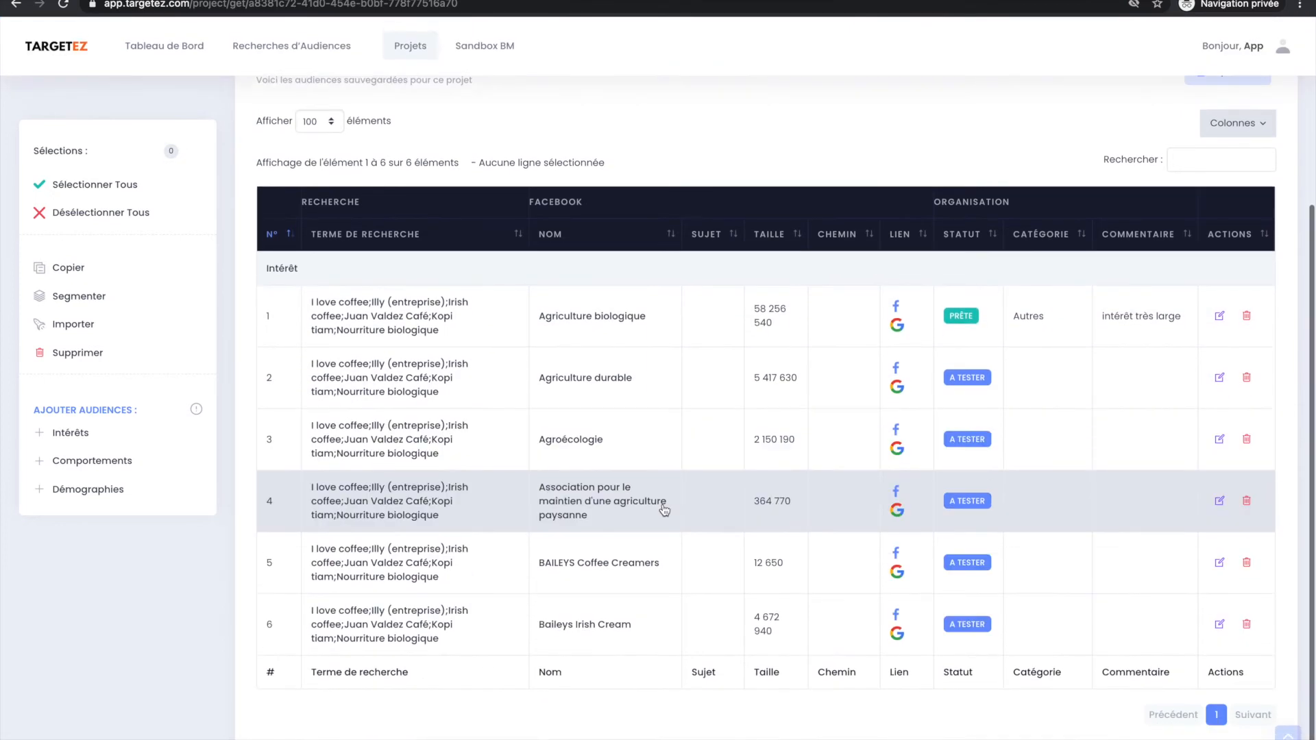
Edit Projet Agriculture to set the project result to PROFIT, and save the update.
scroll(664, 508, "up", 2)
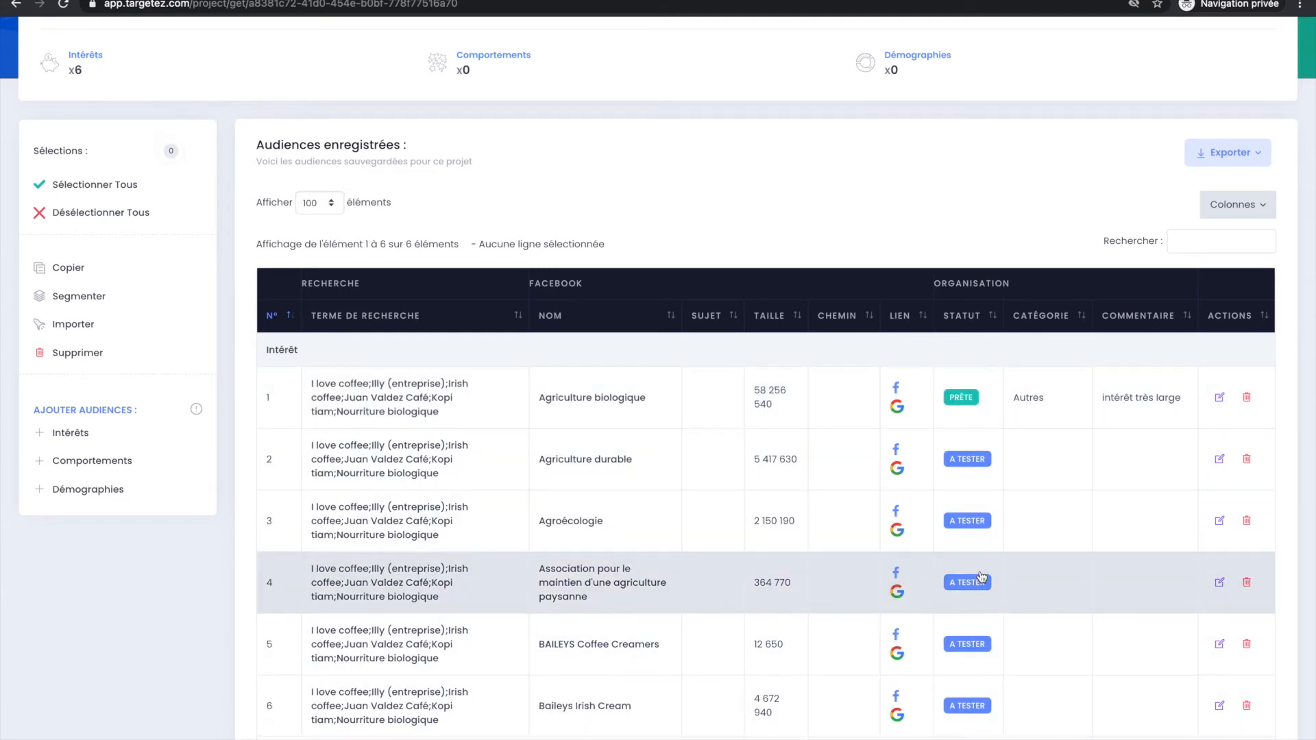
scroll(969, 404, "up", 2)
scroll(970, 406, "up", 1)
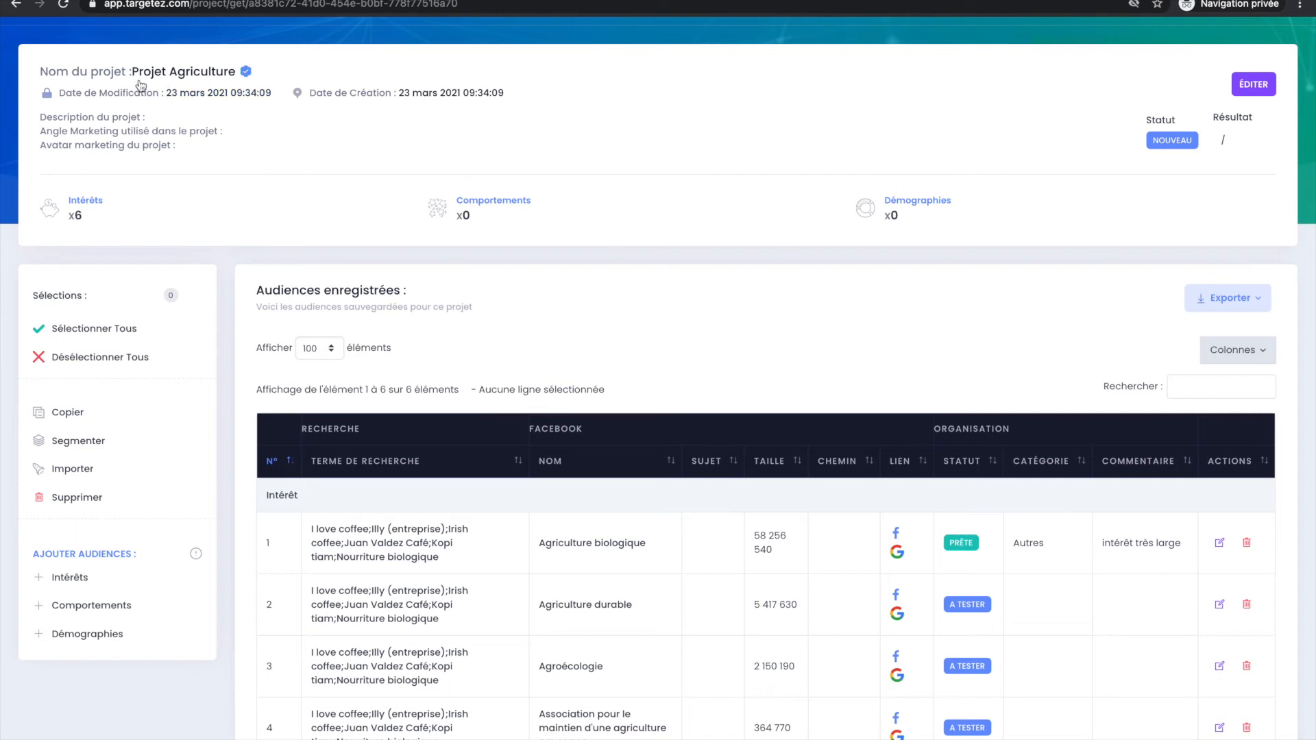
left_click(1249, 85)
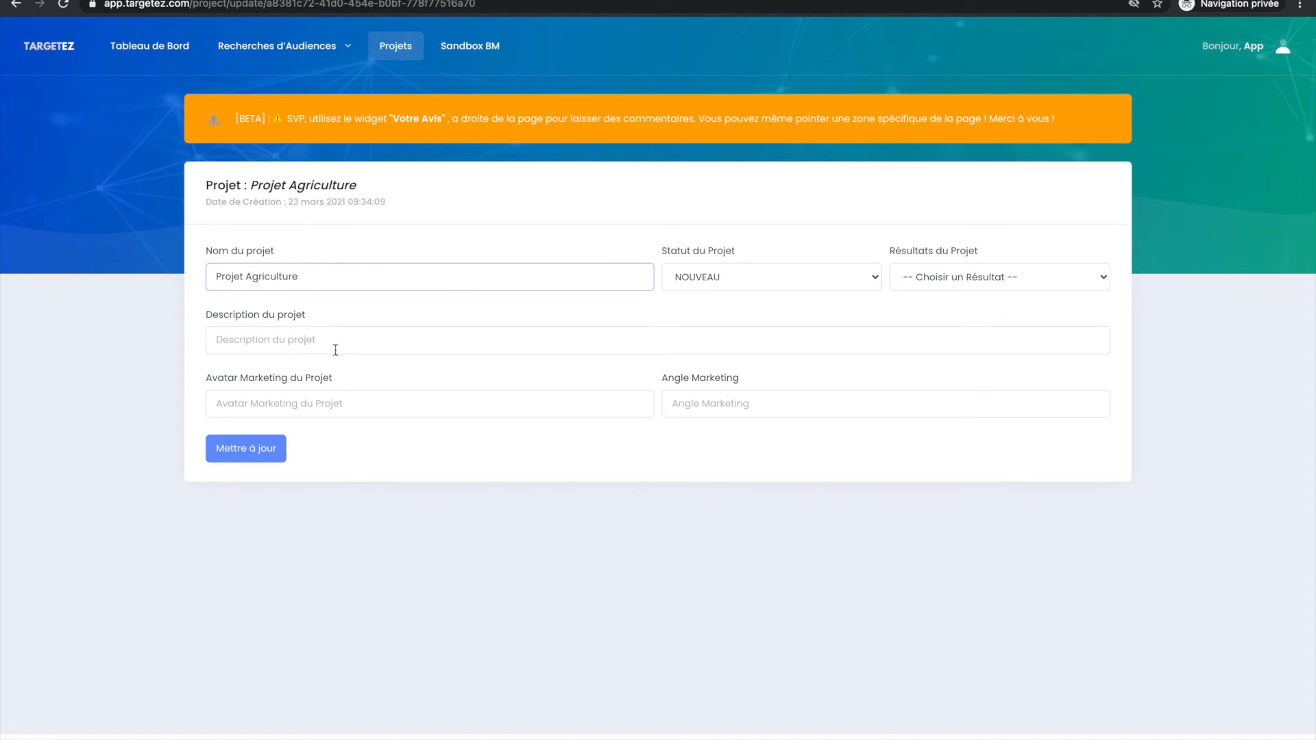
left_click(727, 262)
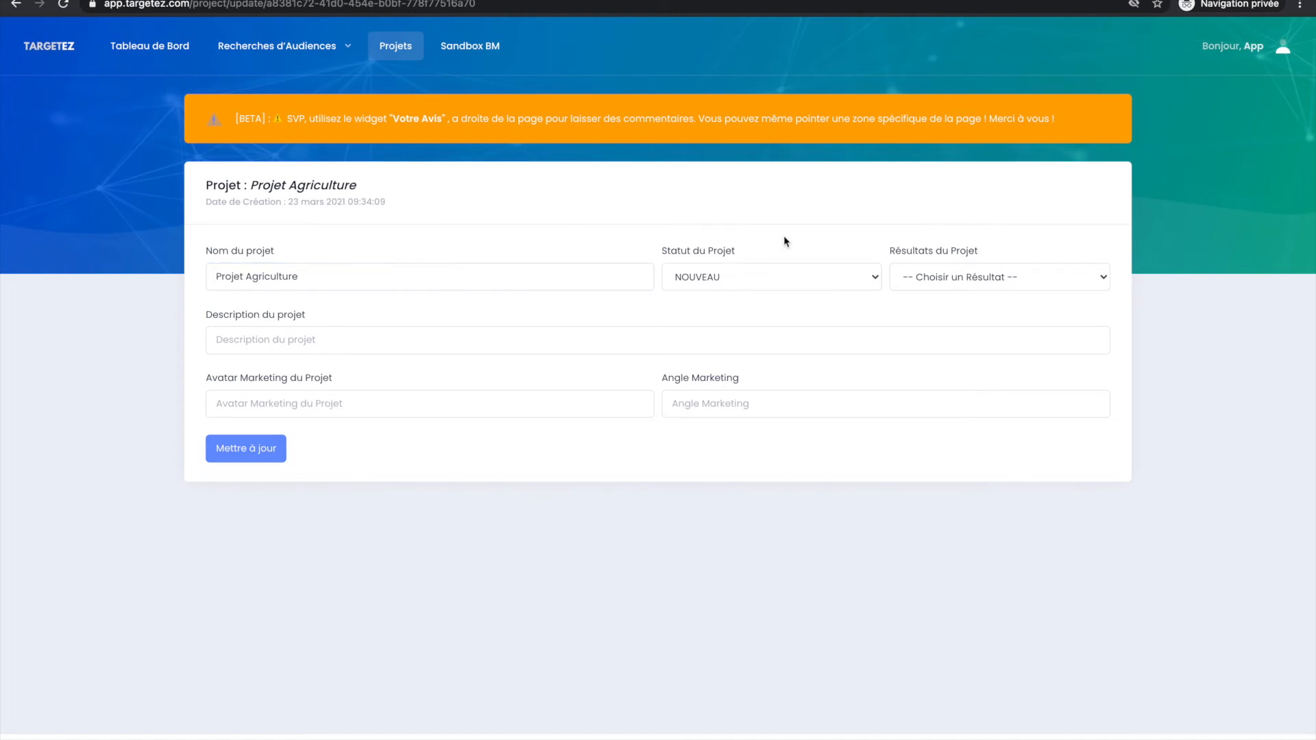
left_click(783, 274)
left_click(783, 274)
left_click(783, 273)
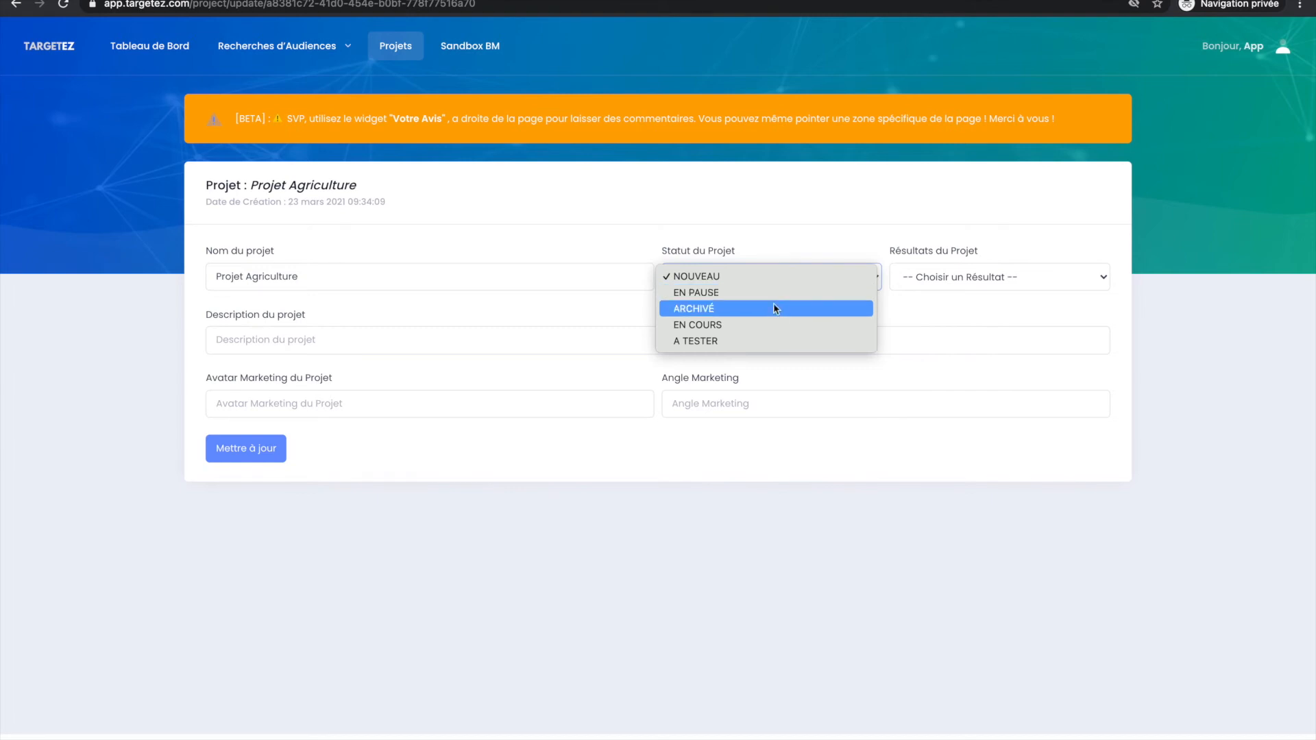
left_click(807, 236)
left_click(915, 276)
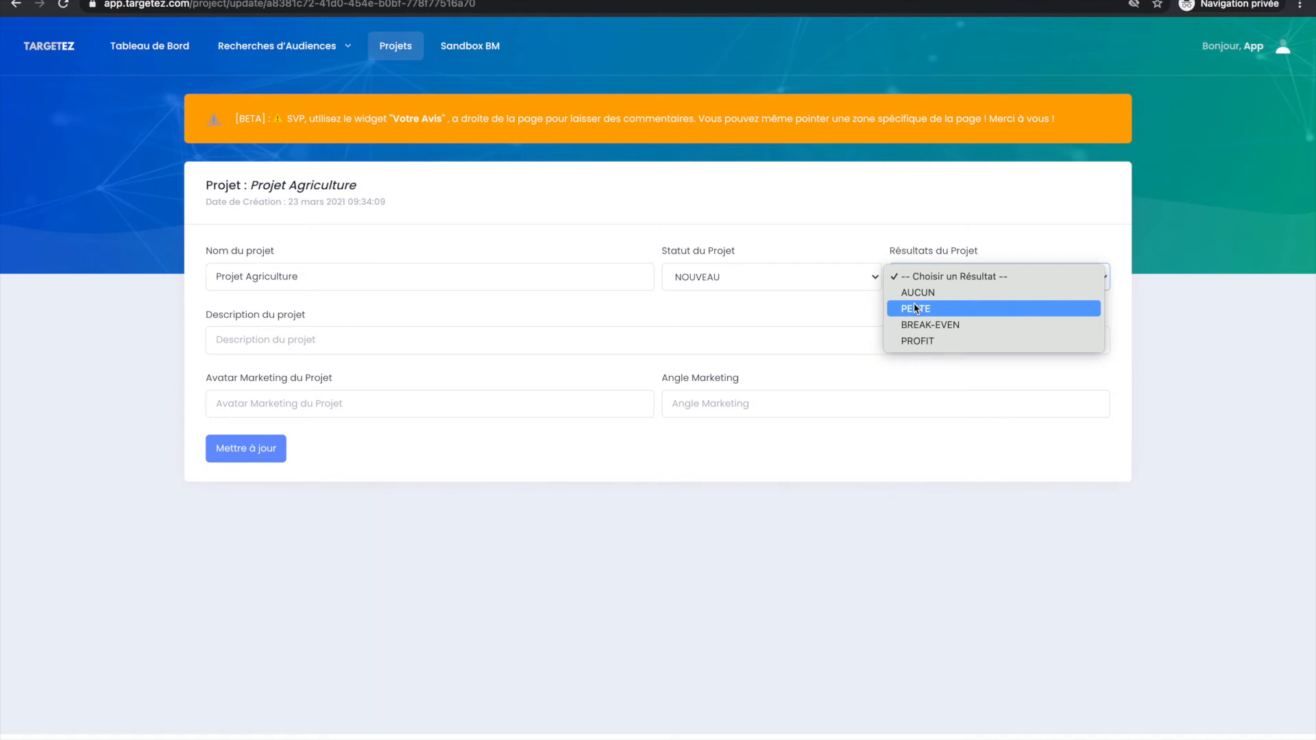
left_click(915, 340)
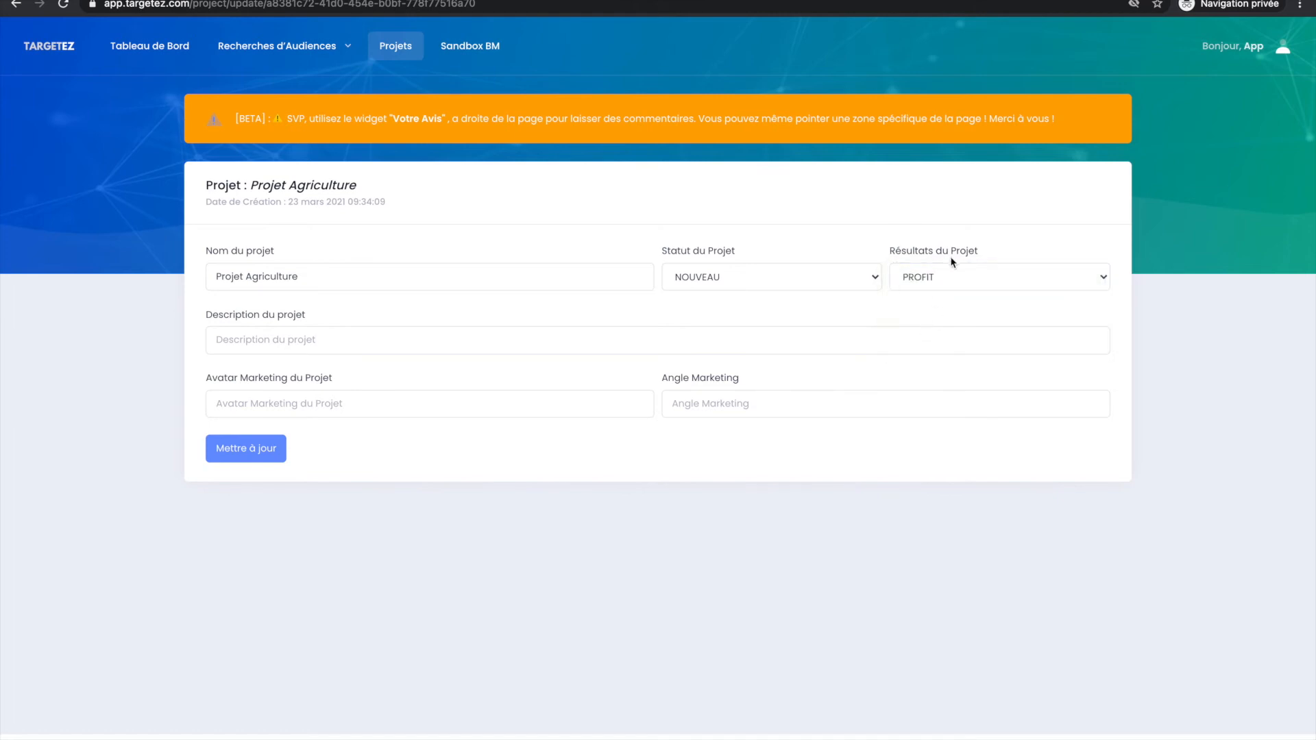
left_click(247, 449)
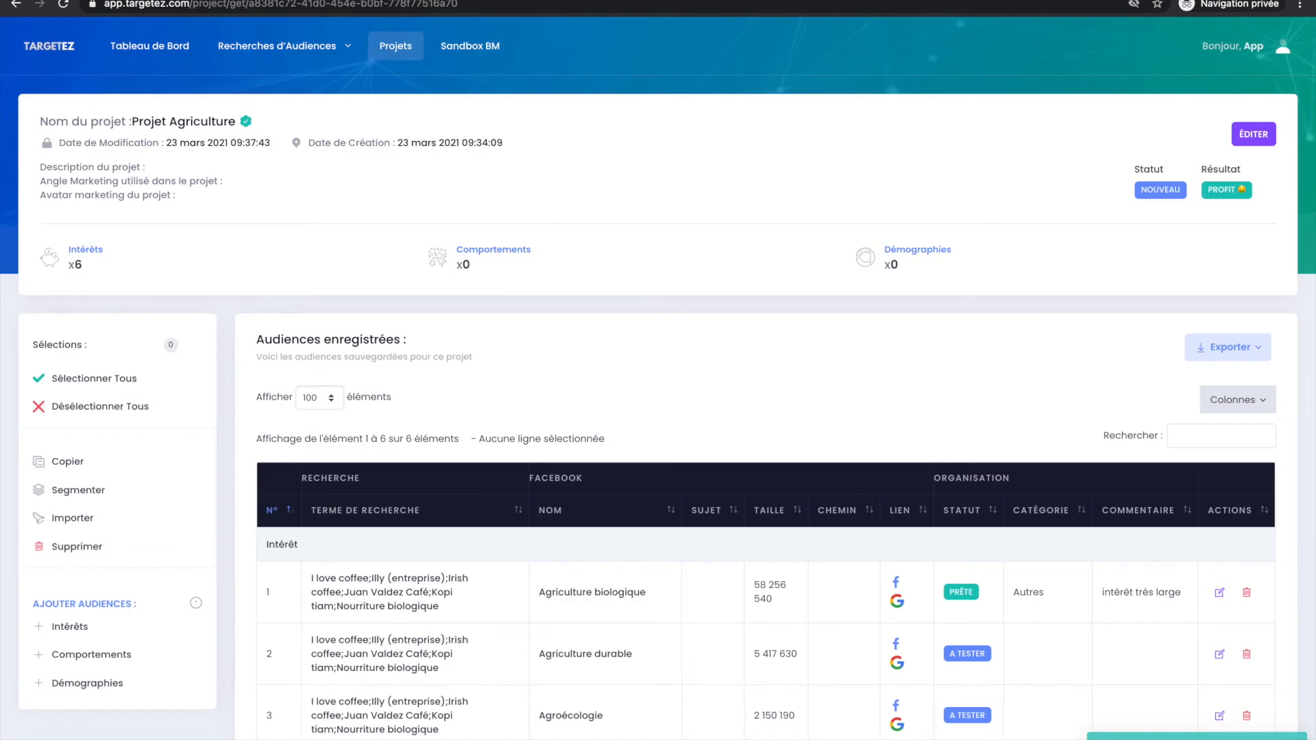
Select Agriculture biologique, Agriculture durable, Agroécologie and Association pour le maintien d'une agriculture paysanne in the project's saved audiences.
scroll(479, 500, "down", 4)
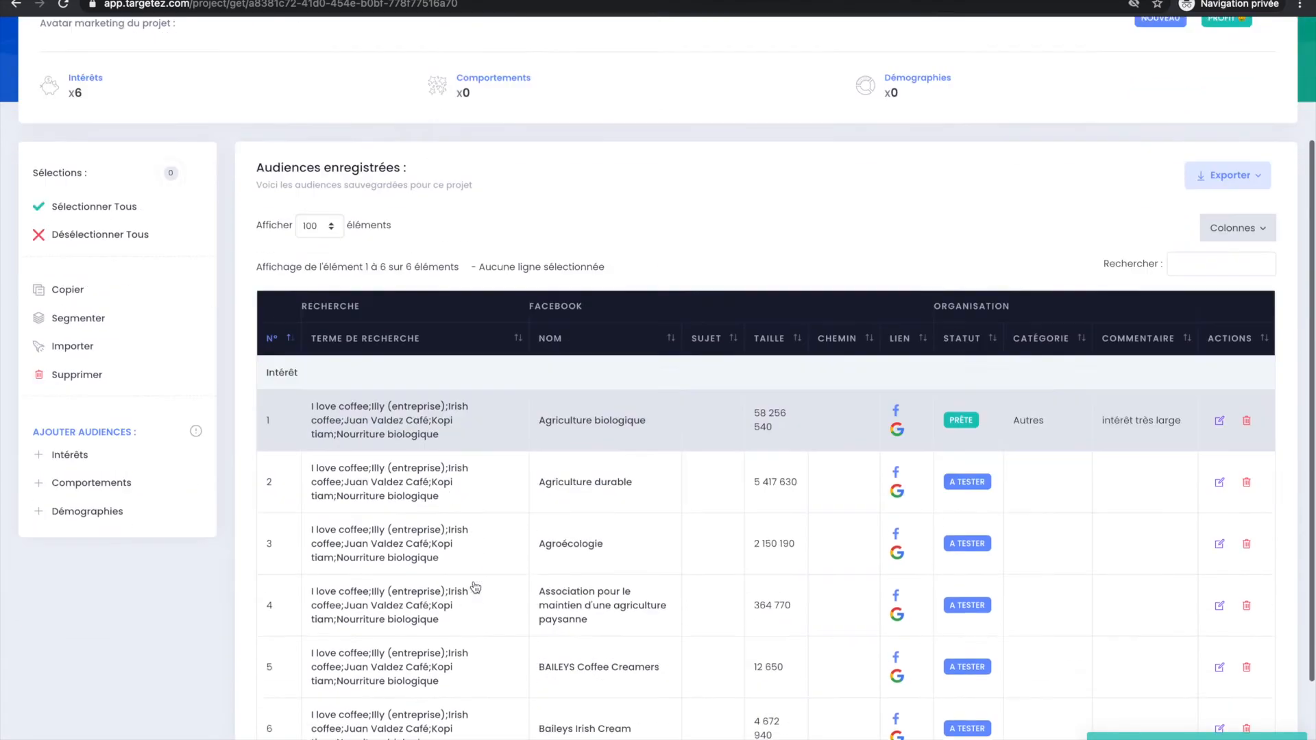
scroll(483, 492, "up", 2)
scroll(483, 491, "up", 2)
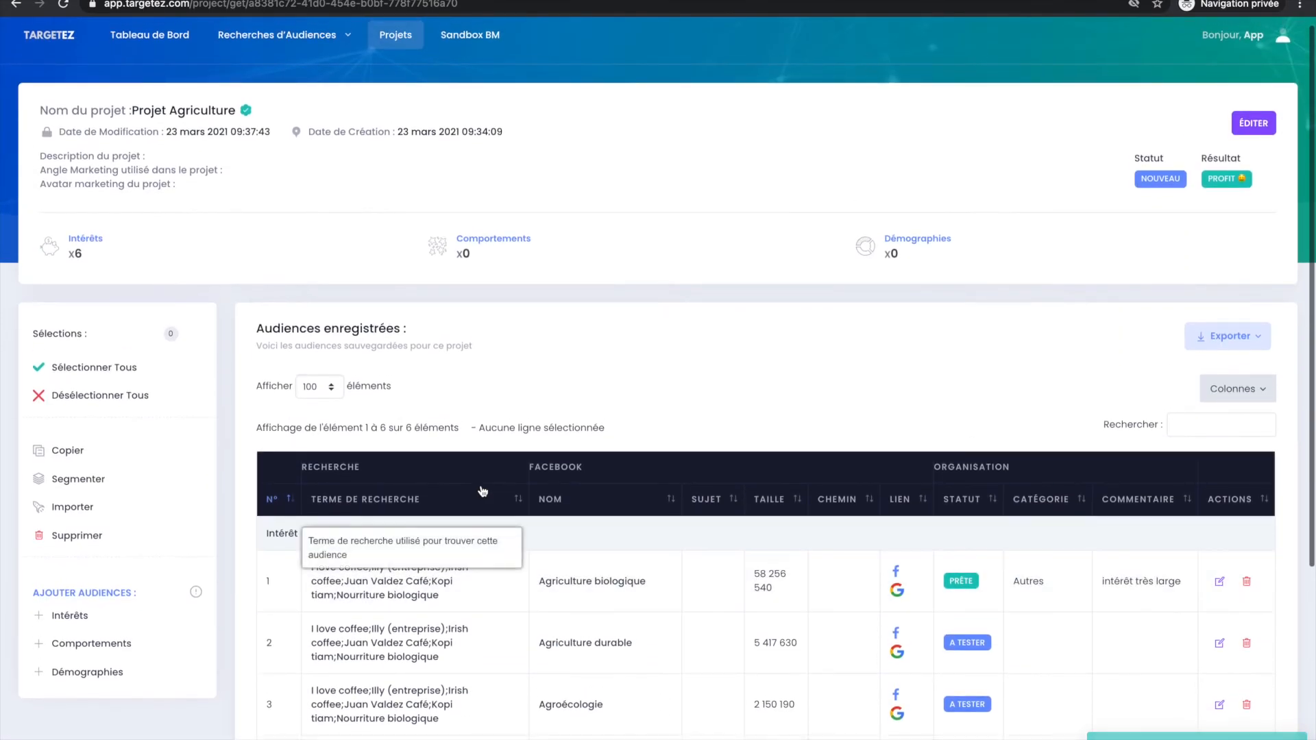
scroll(487, 488, "down", 3)
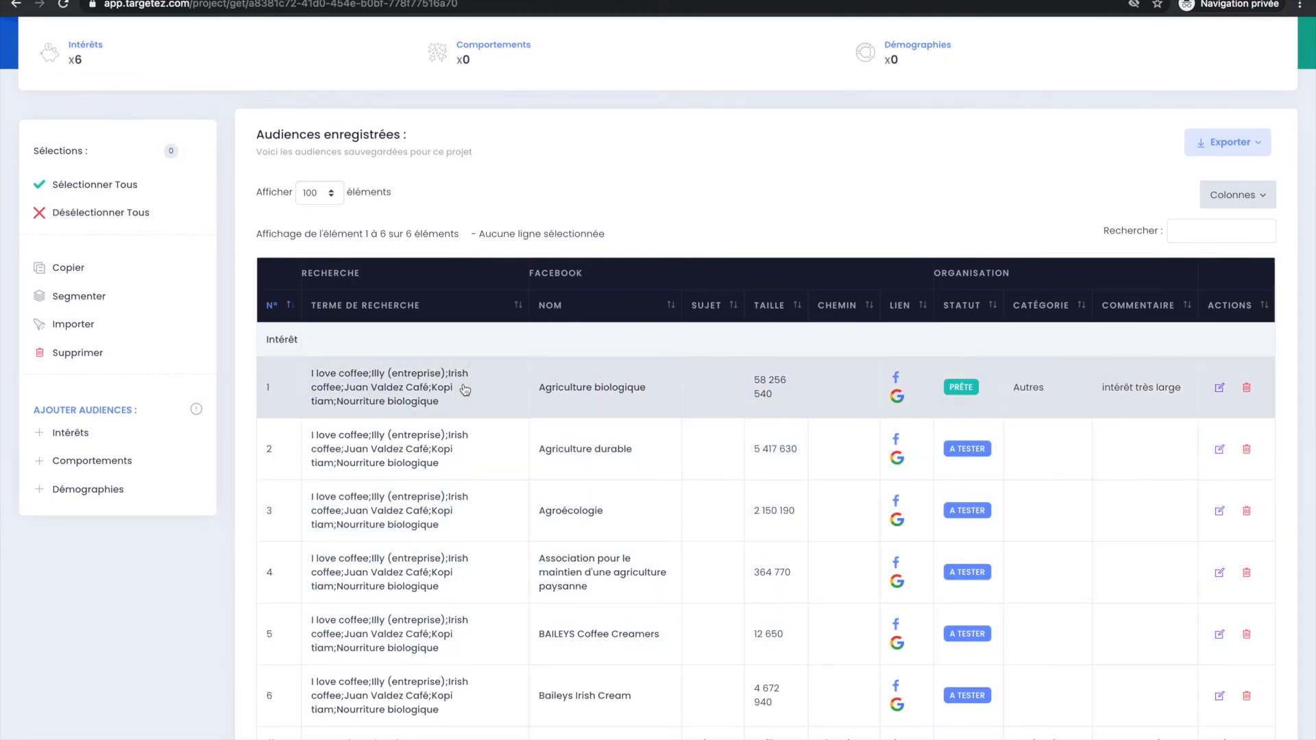
scroll(464, 389, "up", 2)
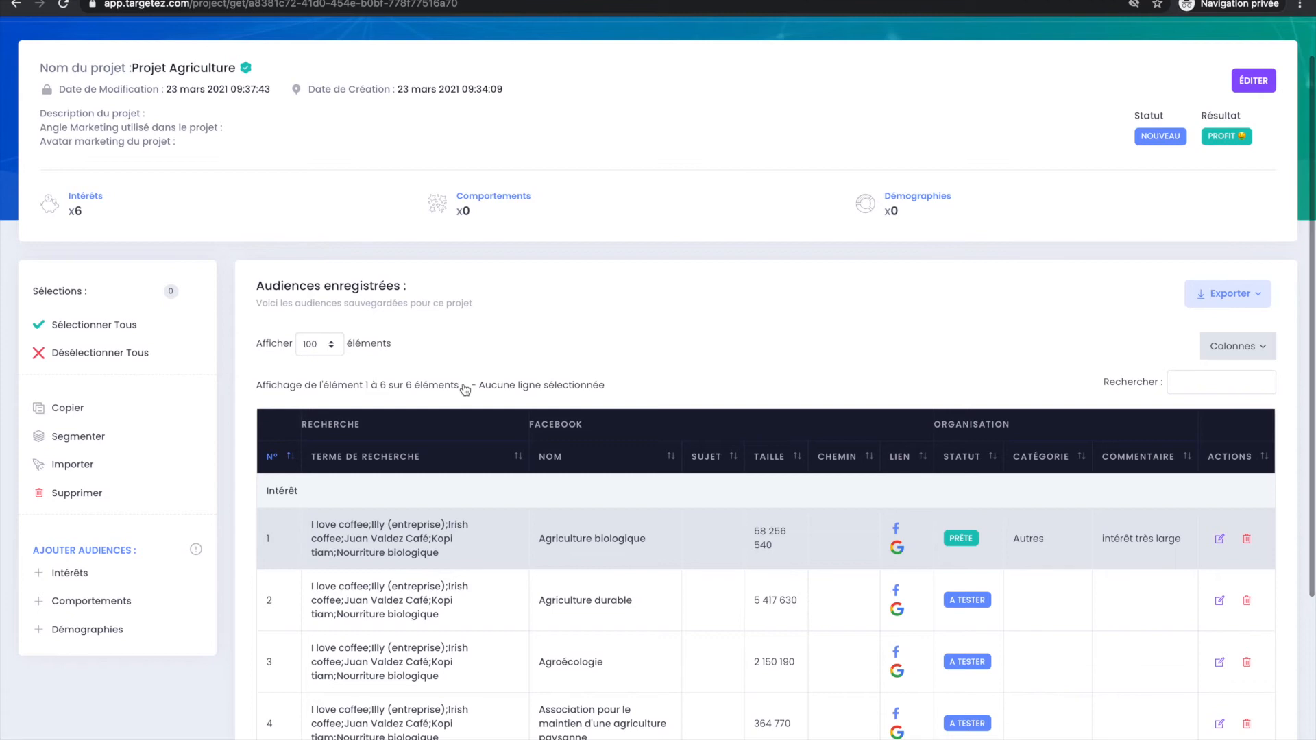
scroll(460, 390, "down", 3)
left_click(354, 522)
left_click(371, 478)
left_click(396, 409)
left_click(406, 368)
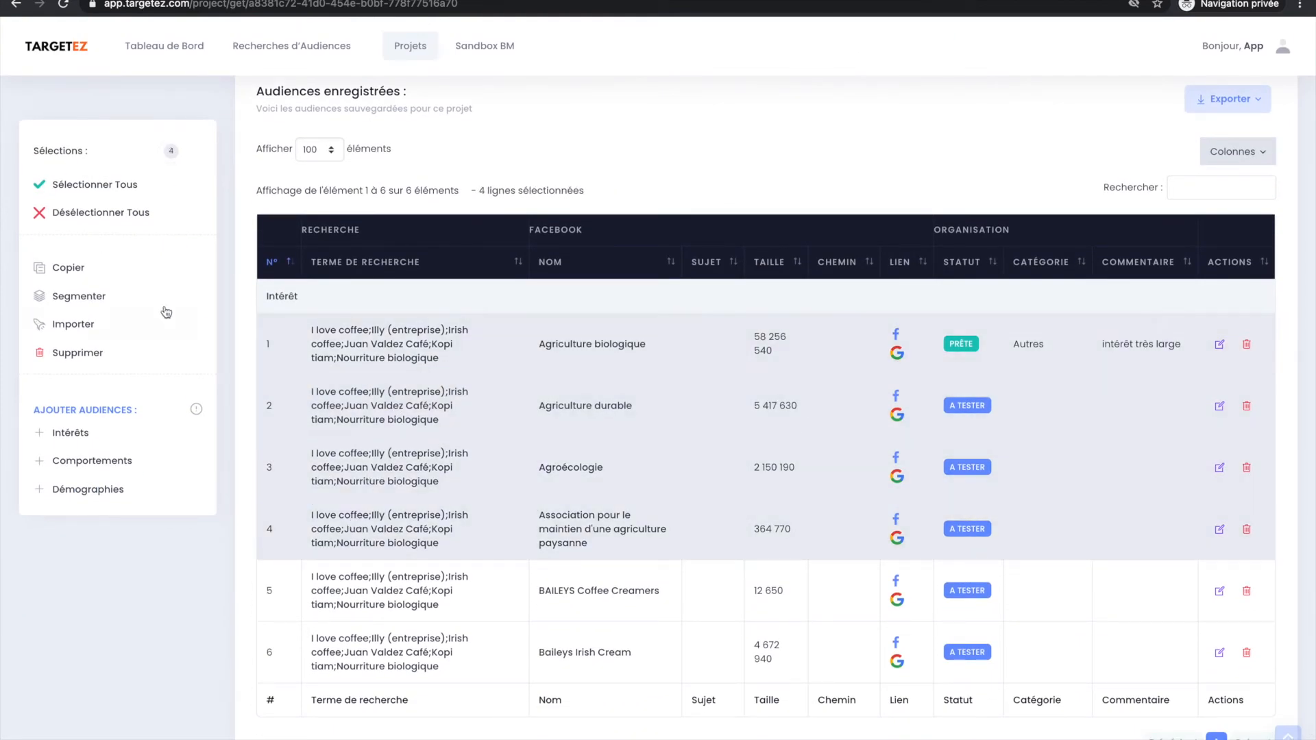
Prepare an import of the selected audiences into MyCampaign's Targetez Test importation ad set, and close the dialog without importing.
left_click(62, 323)
left_click(489, 200)
left_click(421, 302)
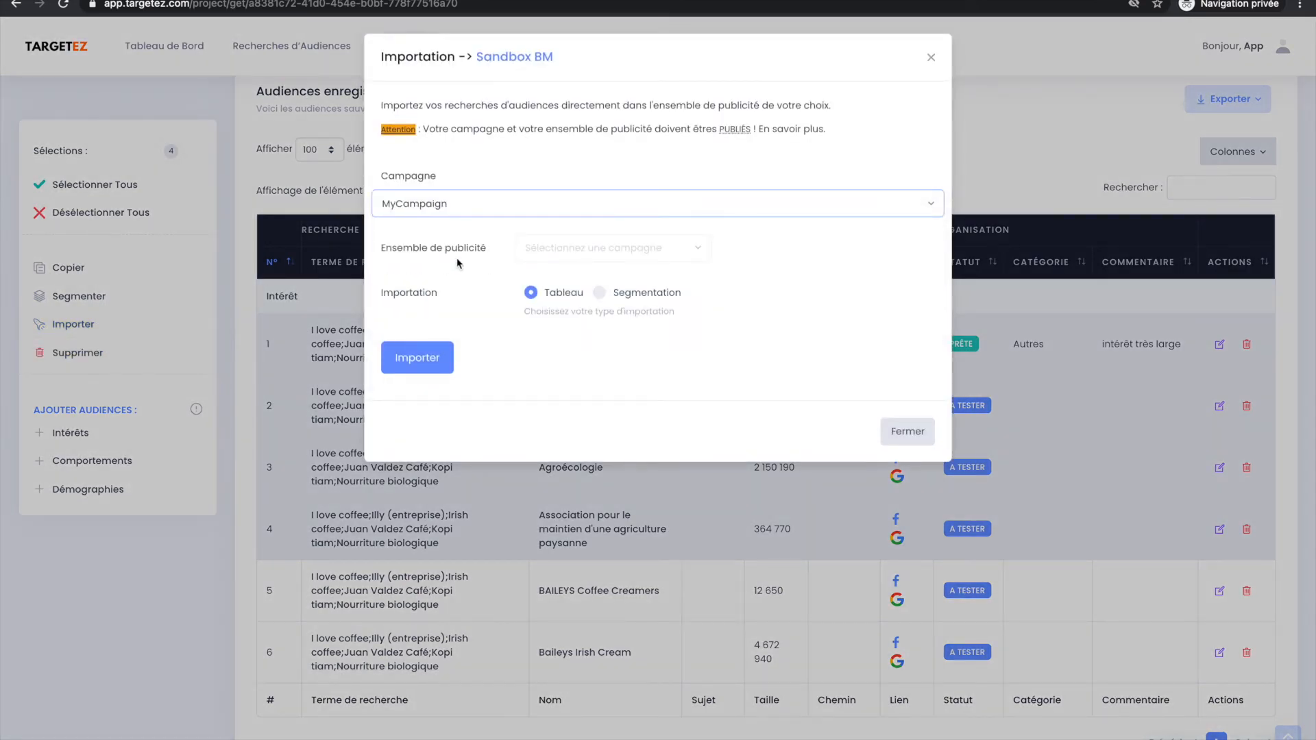
left_click(672, 274)
left_click(687, 264)
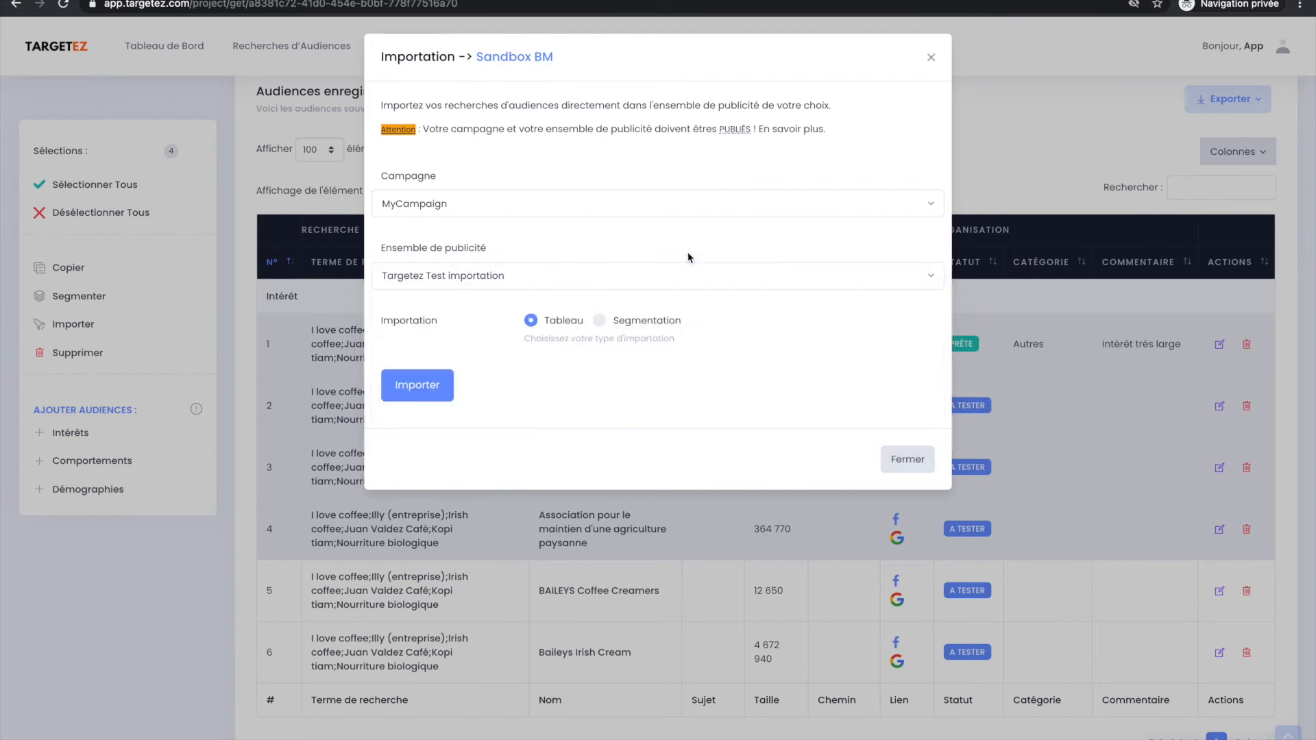
left_click(895, 454)
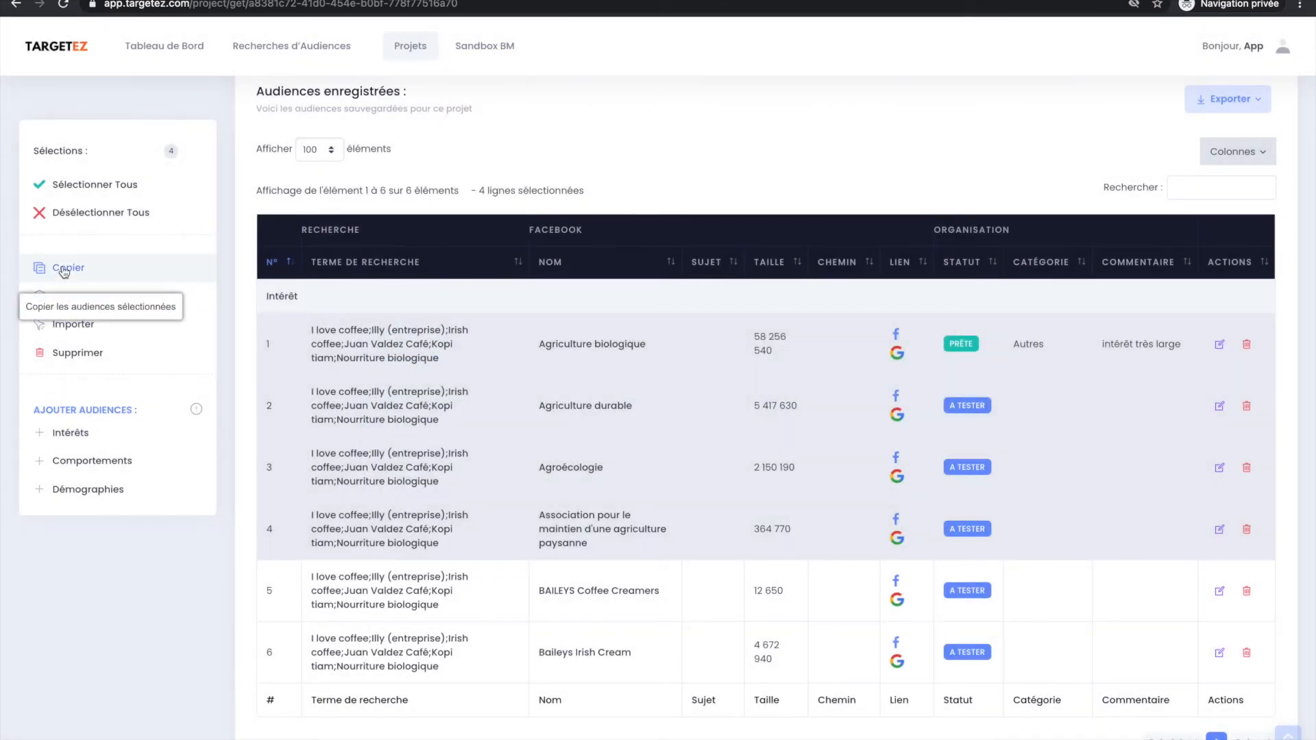
Deselect the first three saved audiences and delete Association pour le maintien d'une agriculture paysanne from the project.
left_click(558, 474)
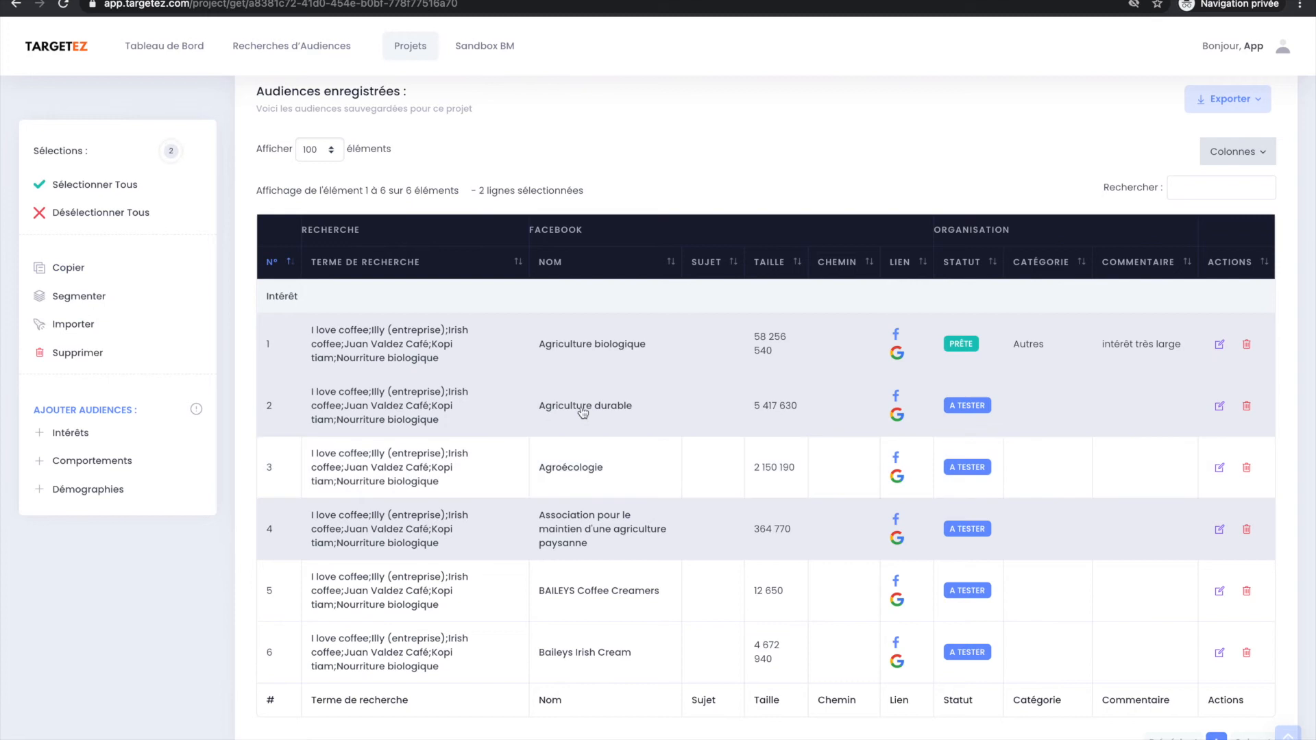
left_click(583, 411)
left_click(596, 359)
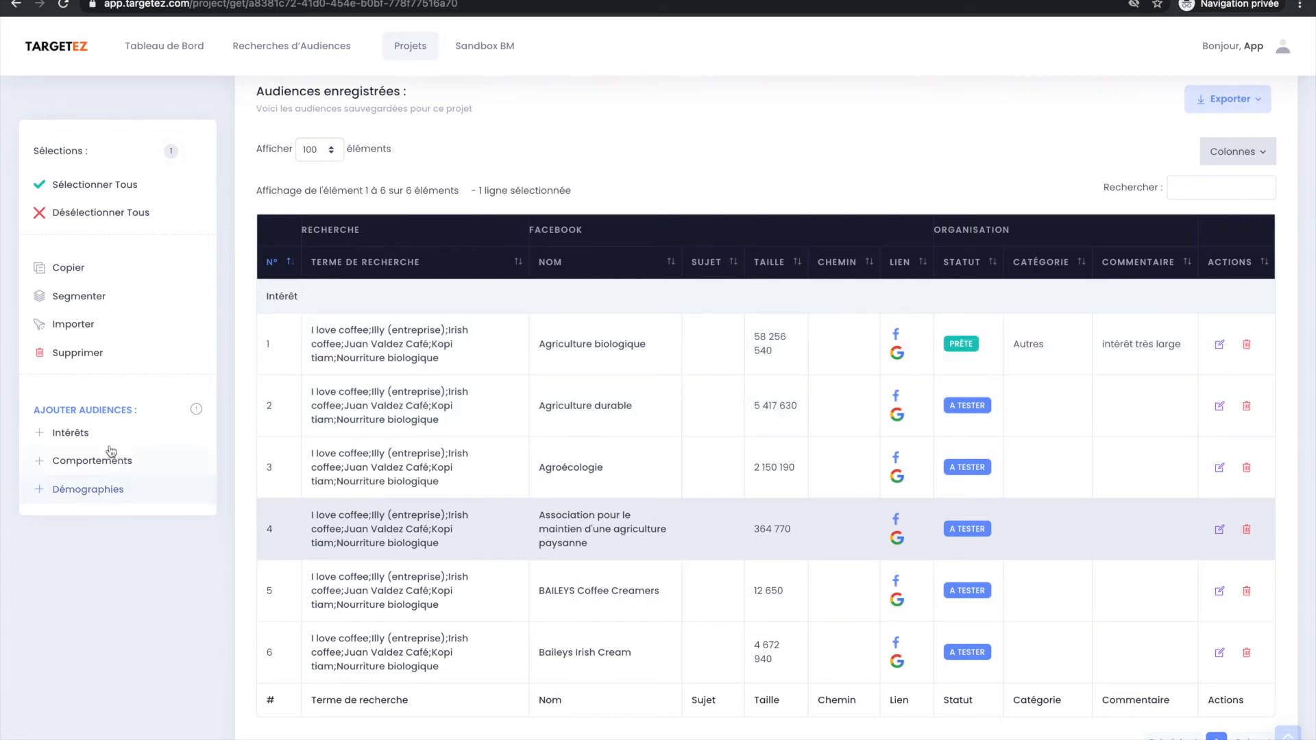
left_click(93, 352)
left_click(788, 246)
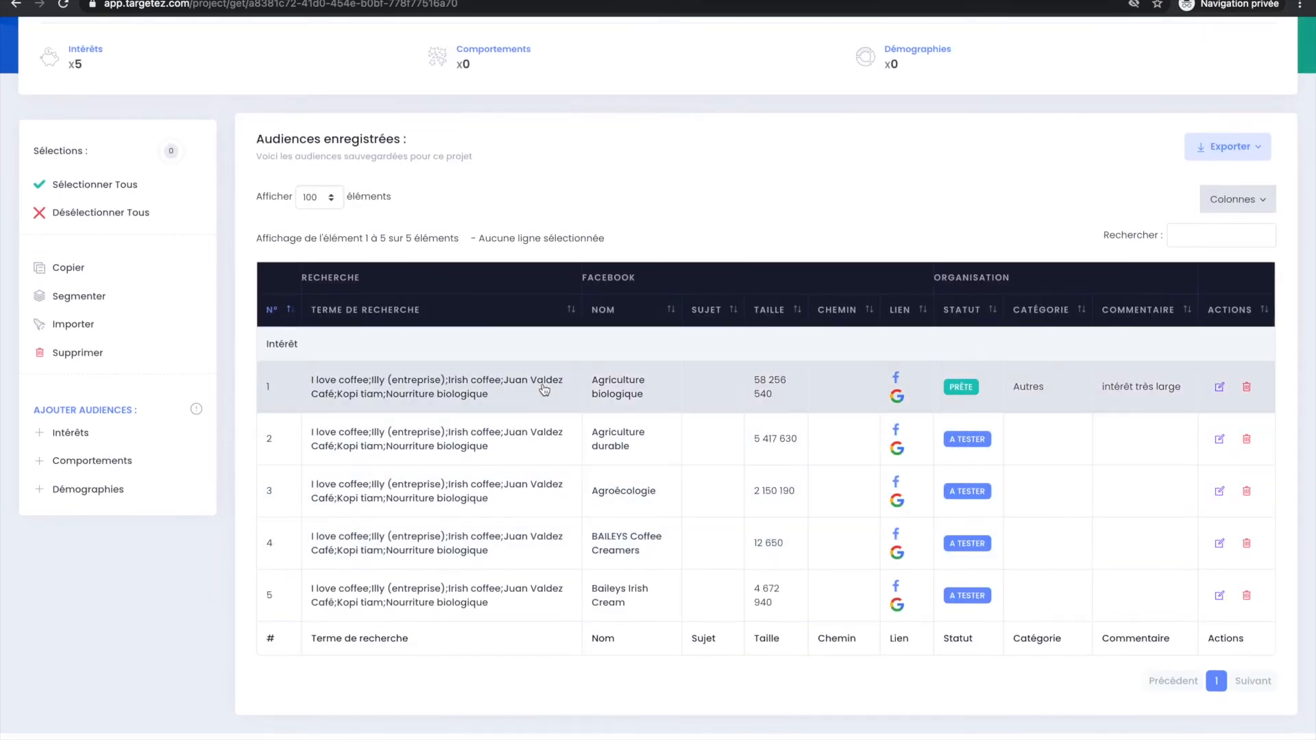
Open the behaviour search from the project and search for Tous les comportements possibles.
scroll(542, 388, "up", 3)
scroll(541, 385, "down", 3)
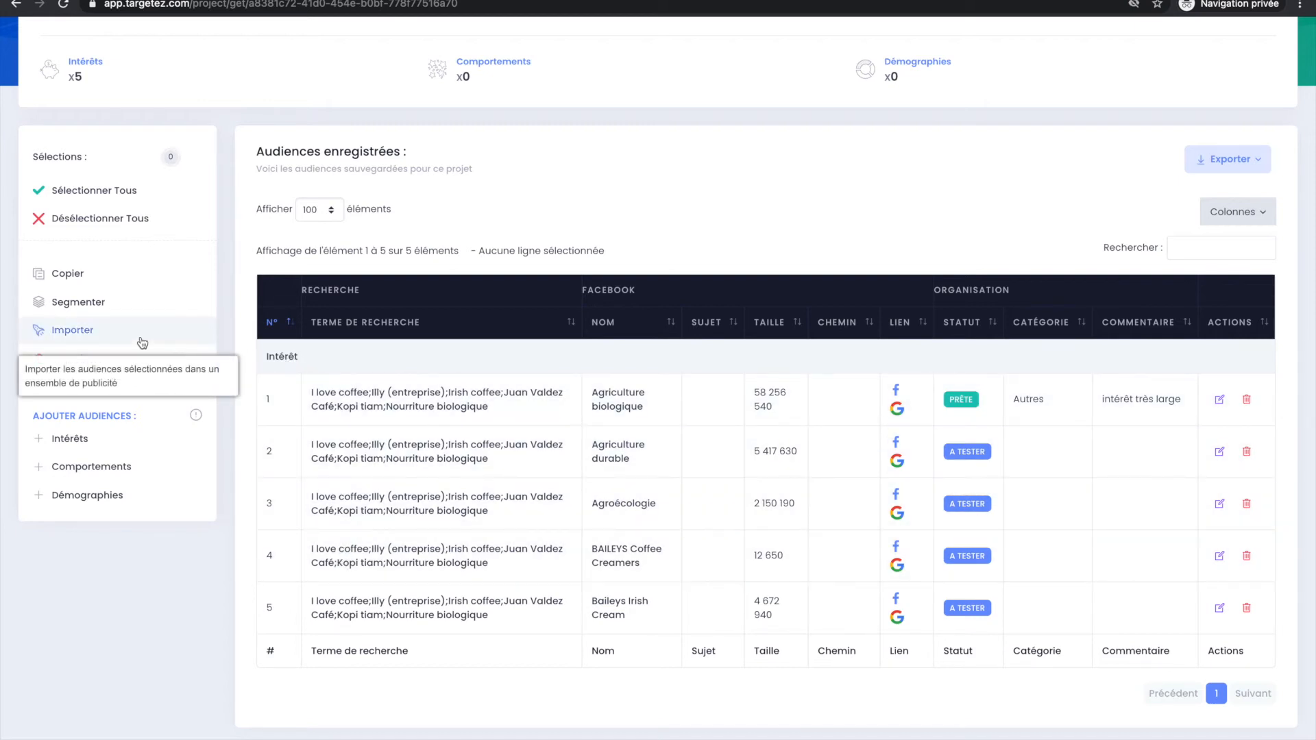
left_click(123, 467)
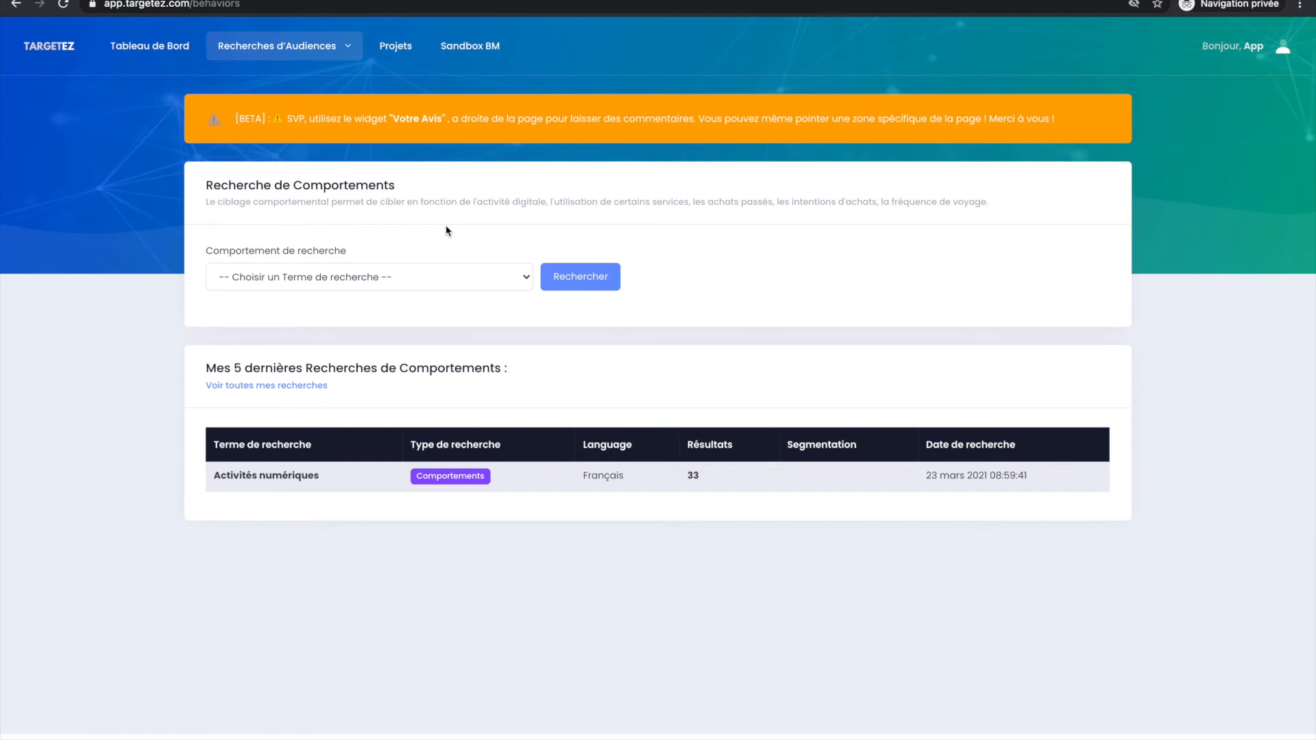
left_click(378, 273)
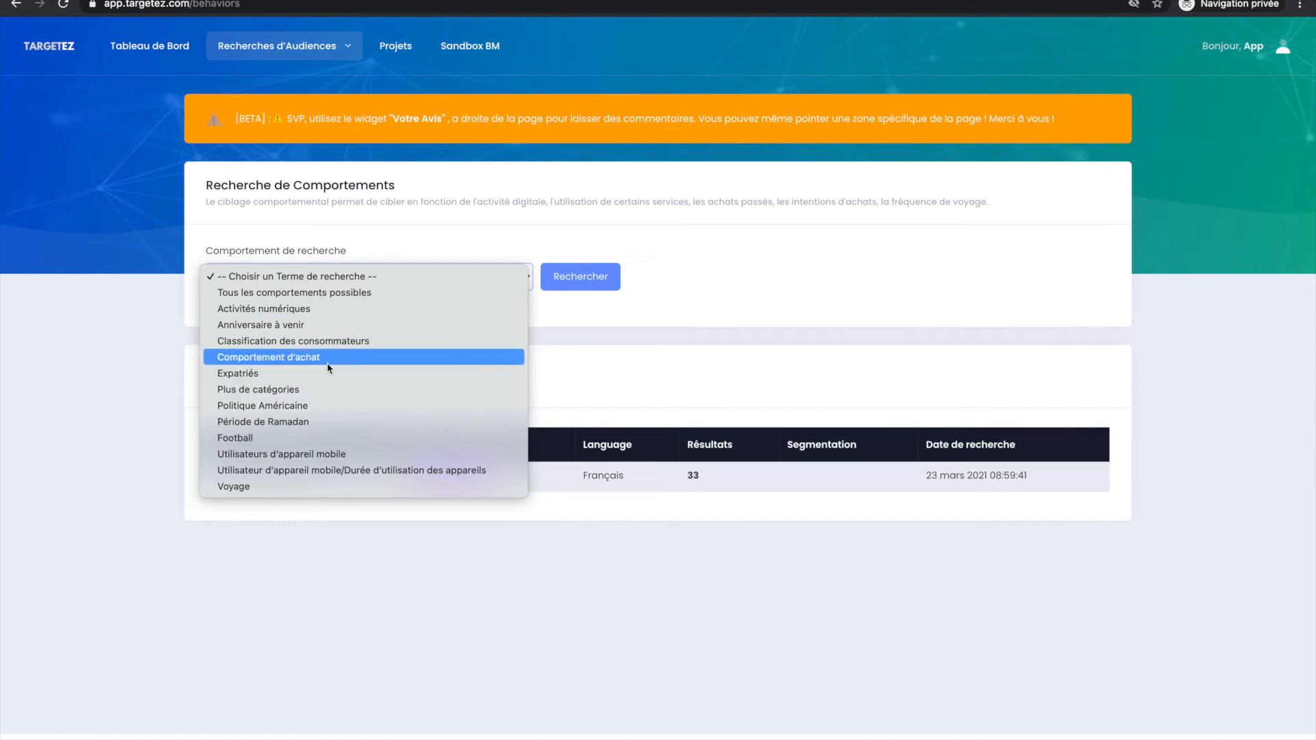
left_click(350, 292)
left_click(405, 278)
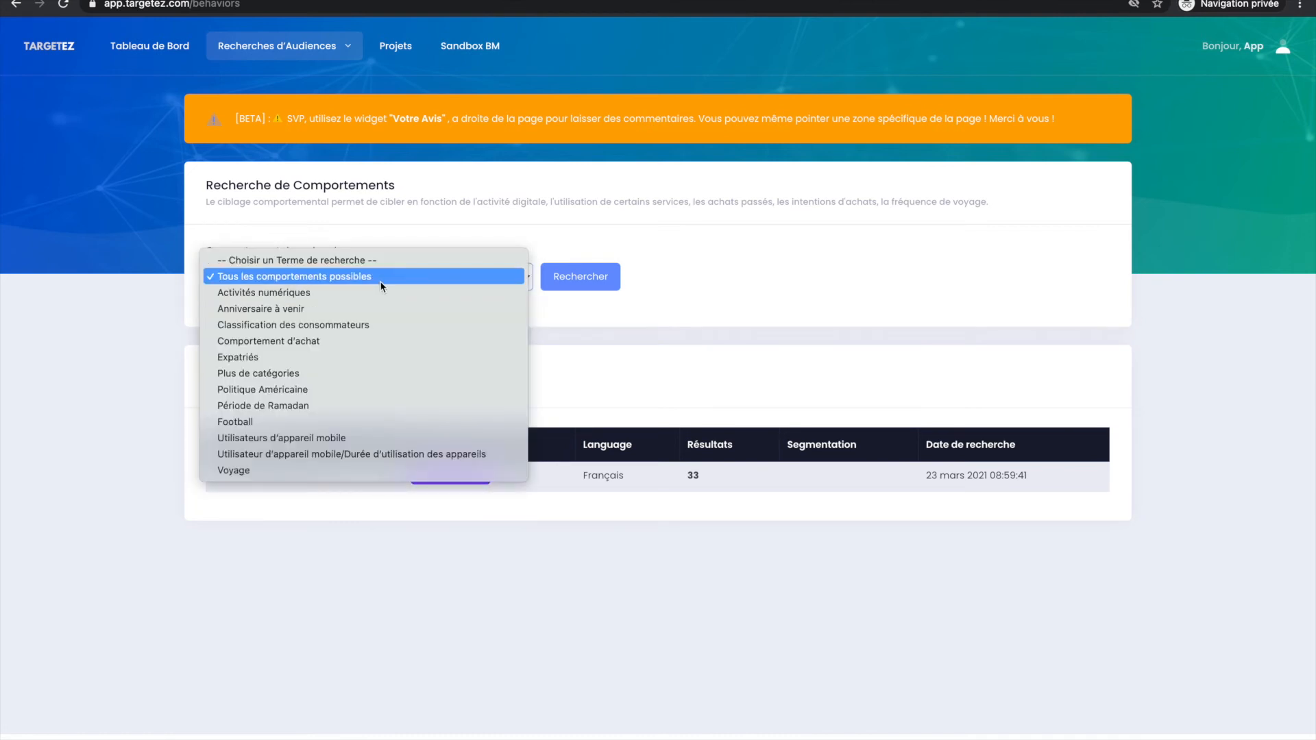
left_click(380, 280)
left_click(586, 291)
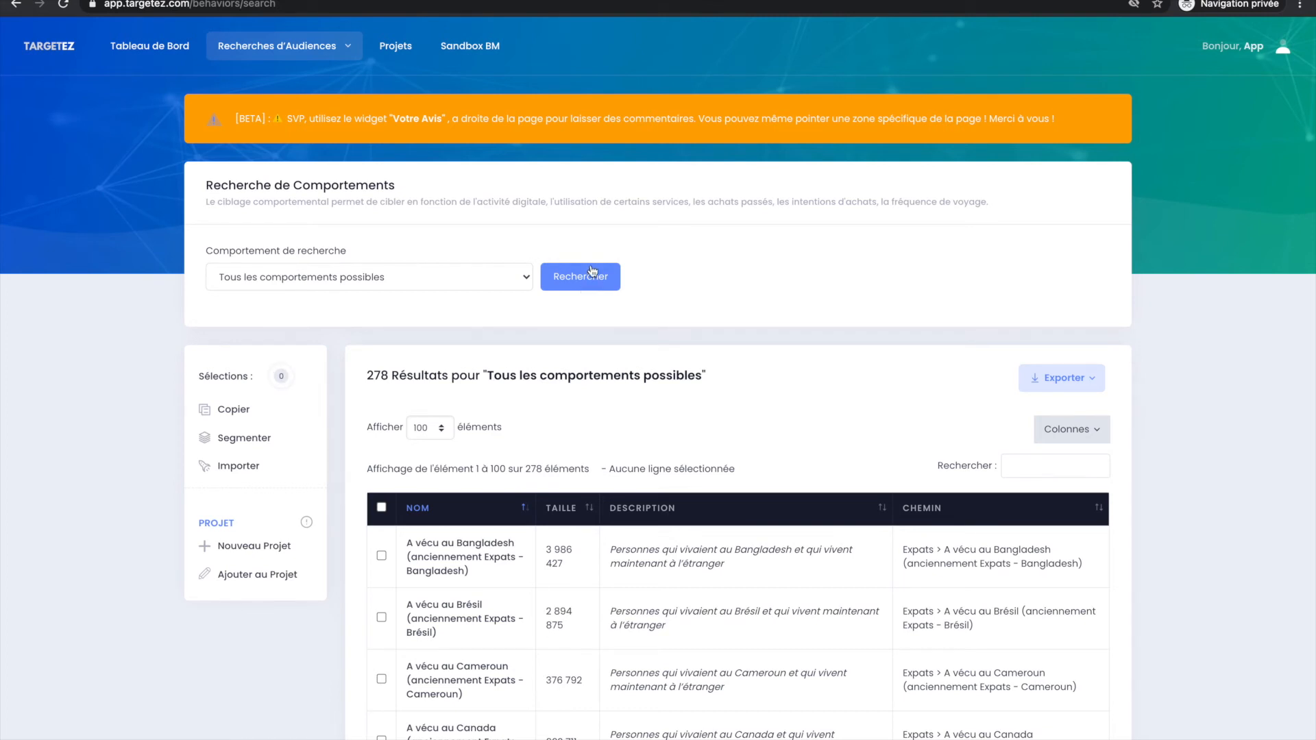
Search the Activités numériques behaviours and look through the listed audiences.
left_click(428, 274)
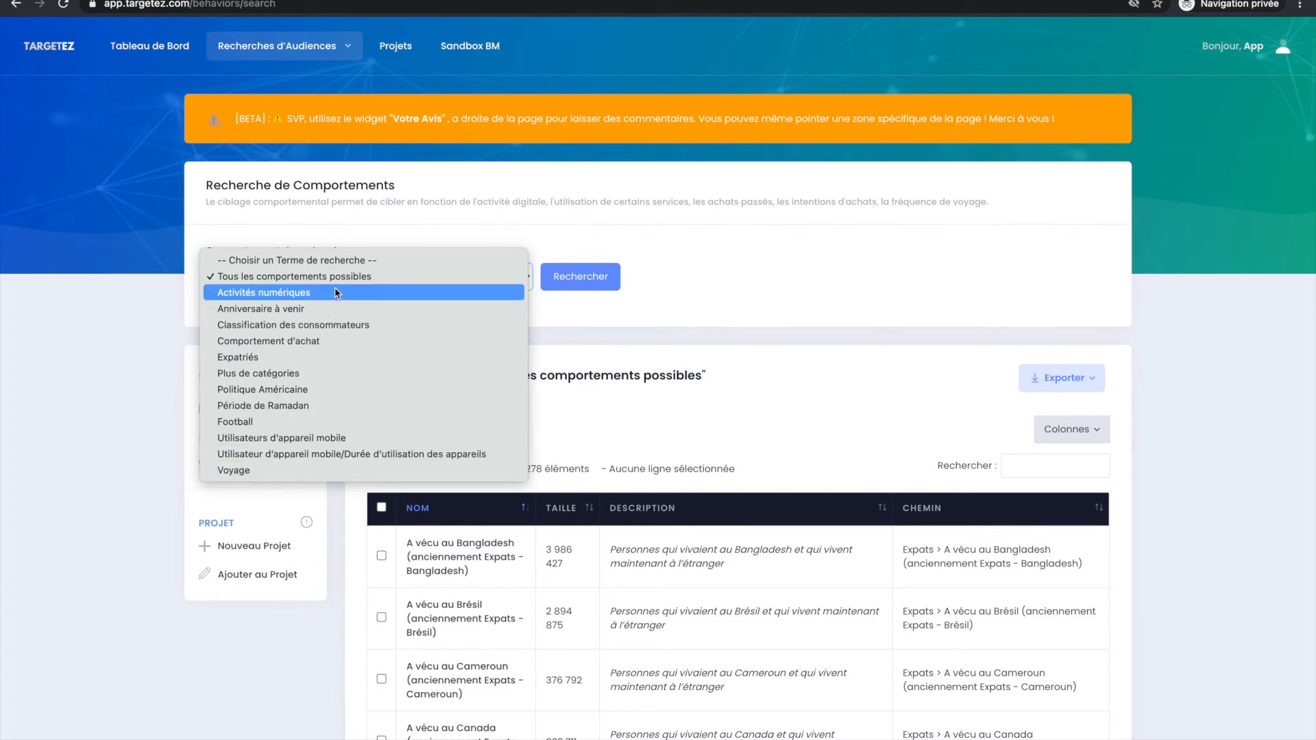
left_click(299, 293)
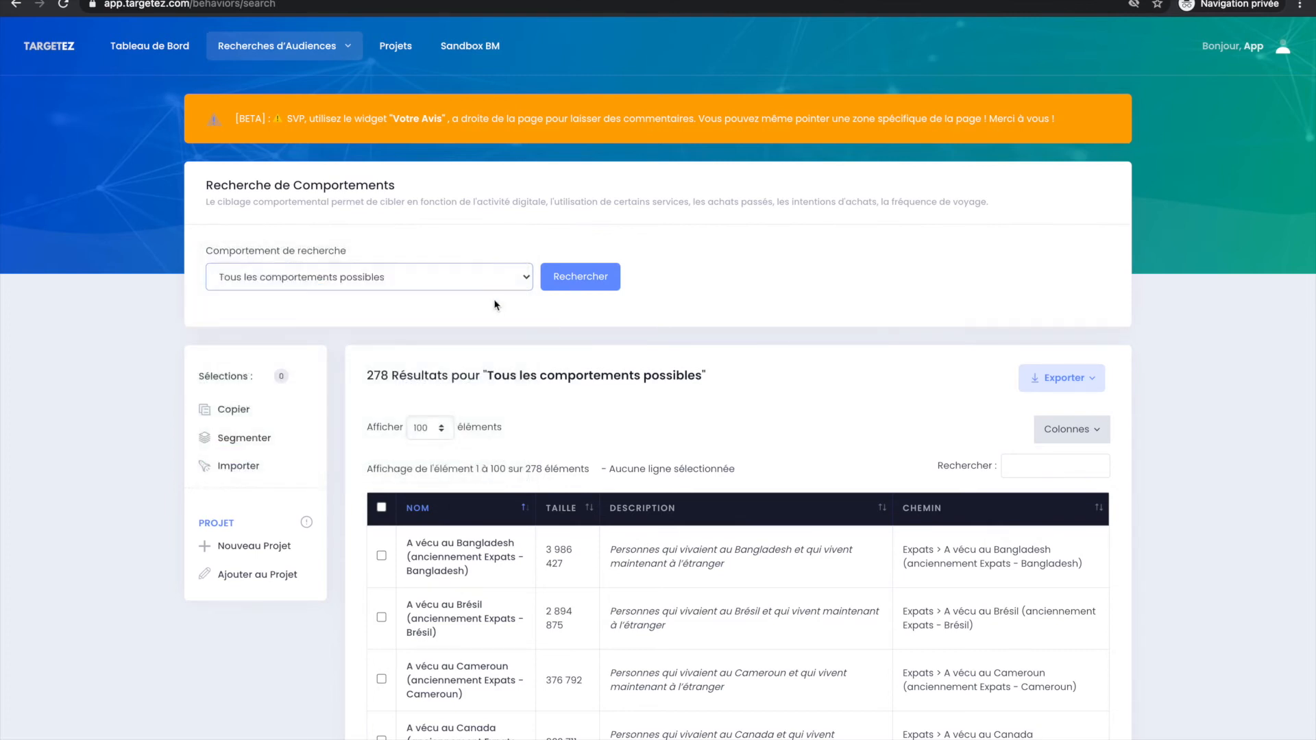
left_click(563, 286)
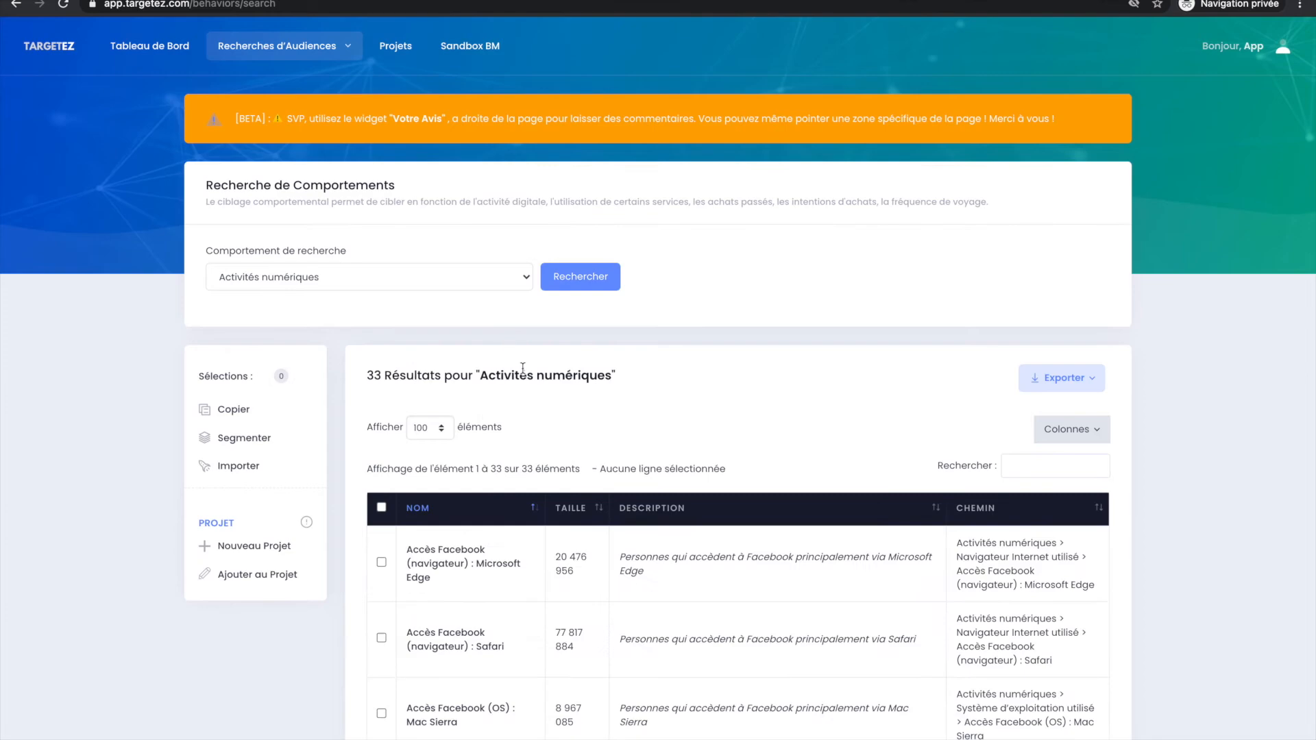
scroll(504, 353, "down", 2)
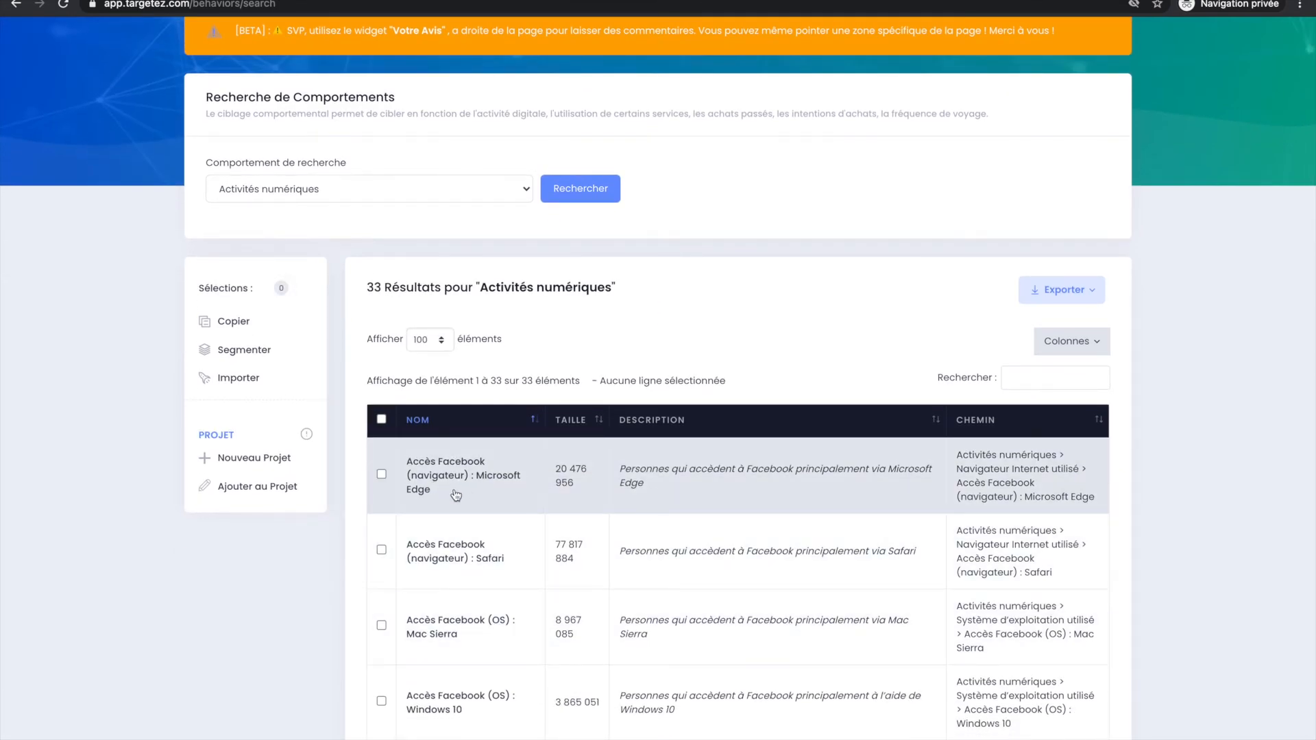
scroll(474, 594, "down", 9)
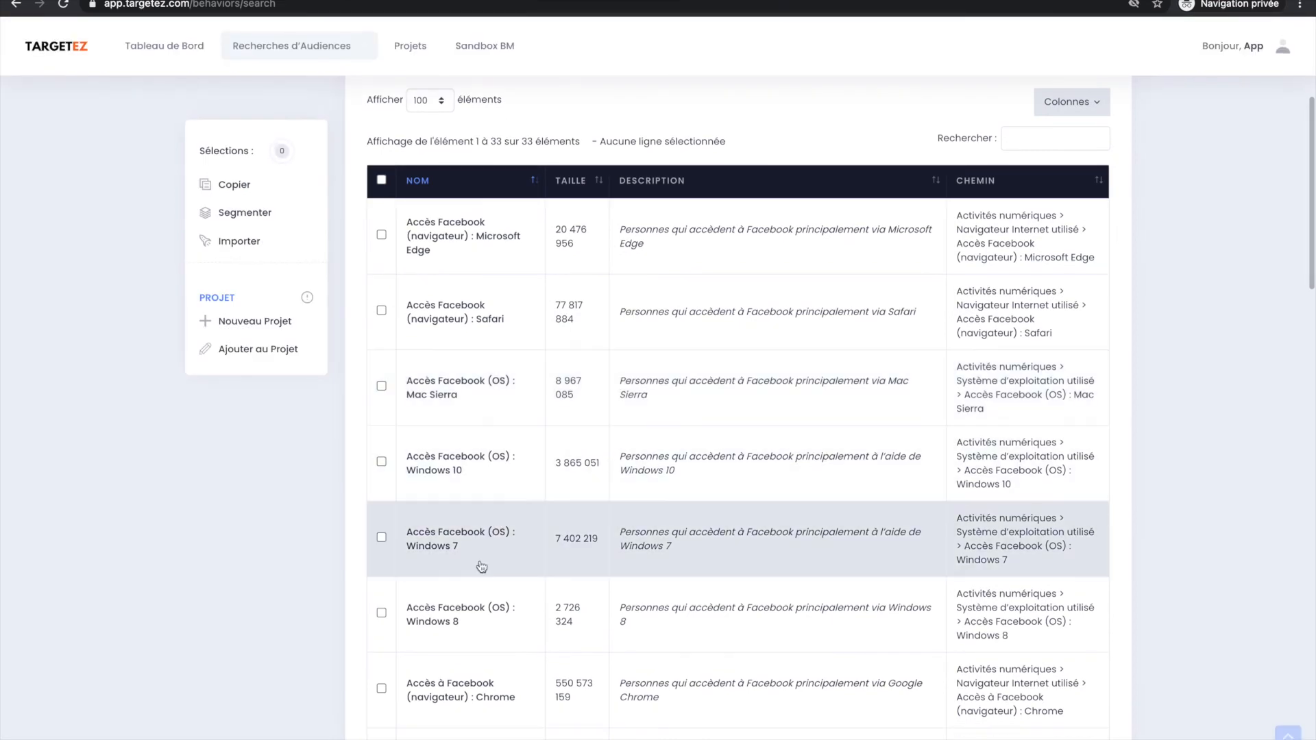
scroll(482, 570, "down", 15)
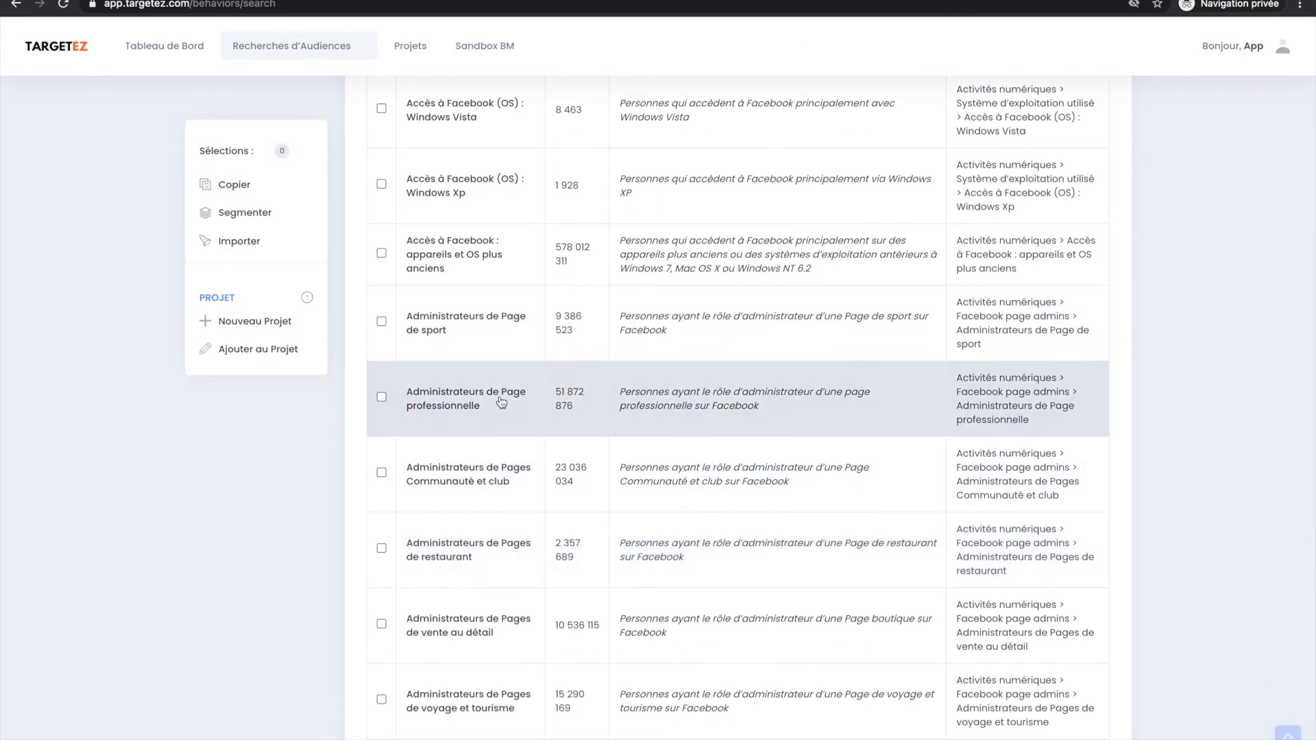
scroll(488, 569, "down", 18)
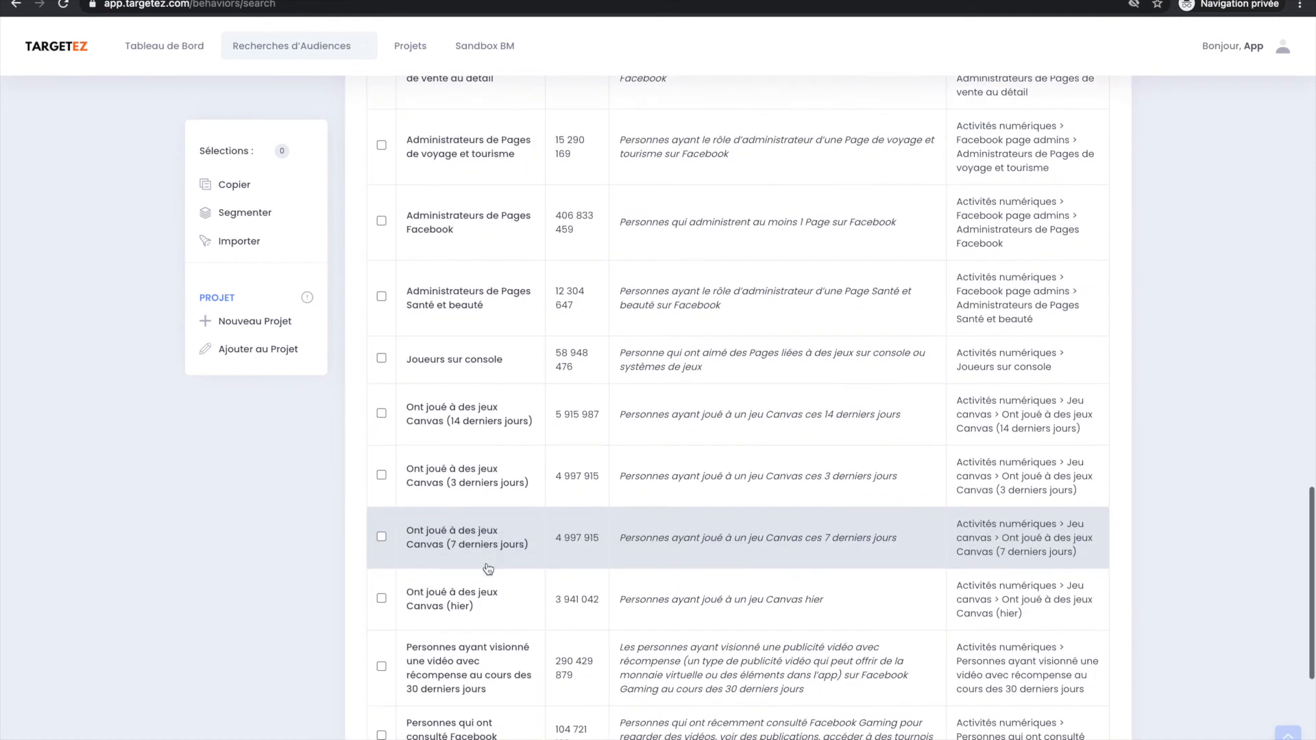
scroll(487, 569, "up", 20)
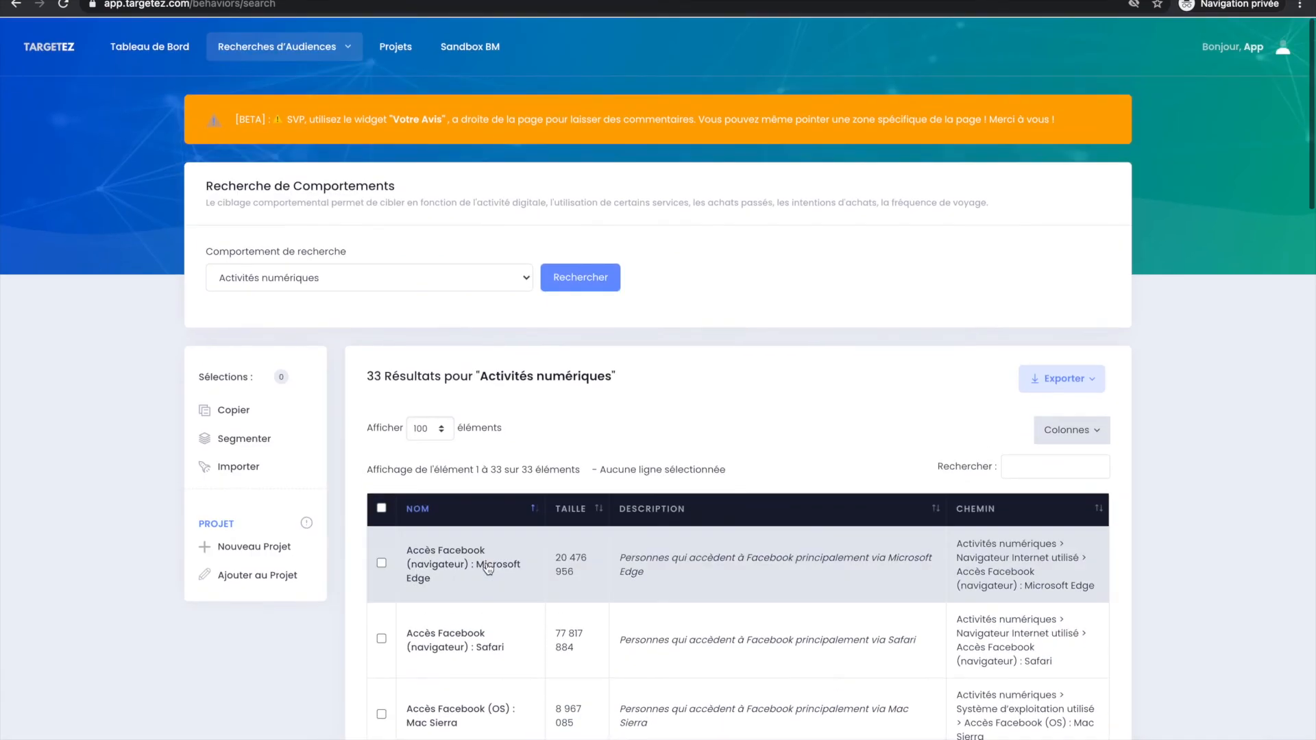
Search the Comportement d'achat behaviours and select the Acheteurs actifs audience.
left_click(403, 280)
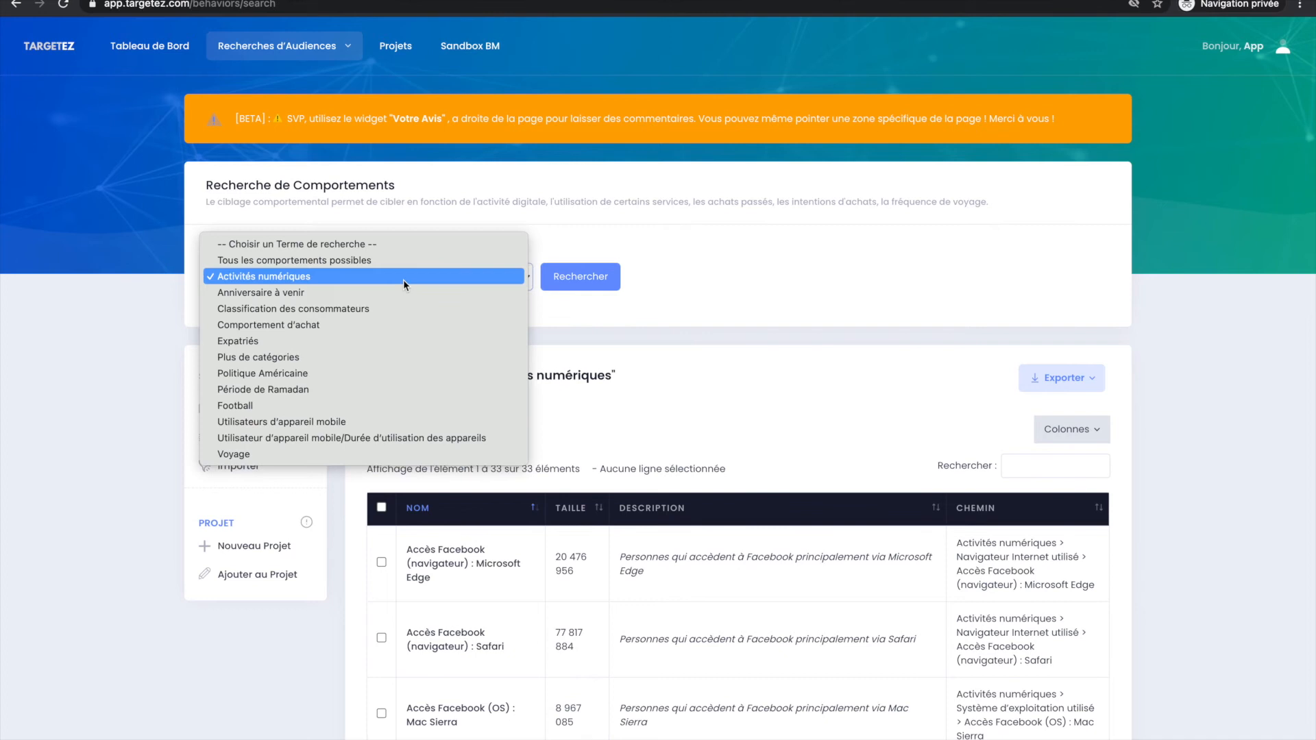
left_click(436, 328)
left_click(569, 277)
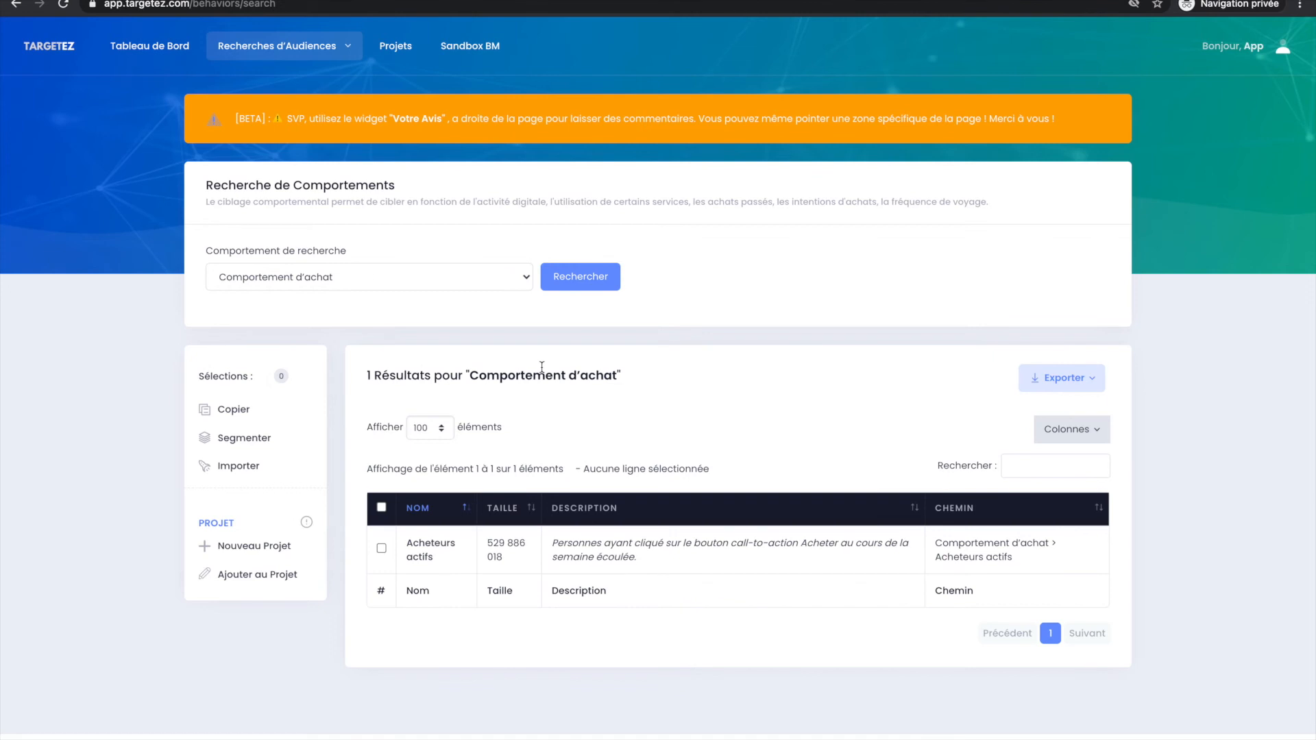
left_click(752, 555)
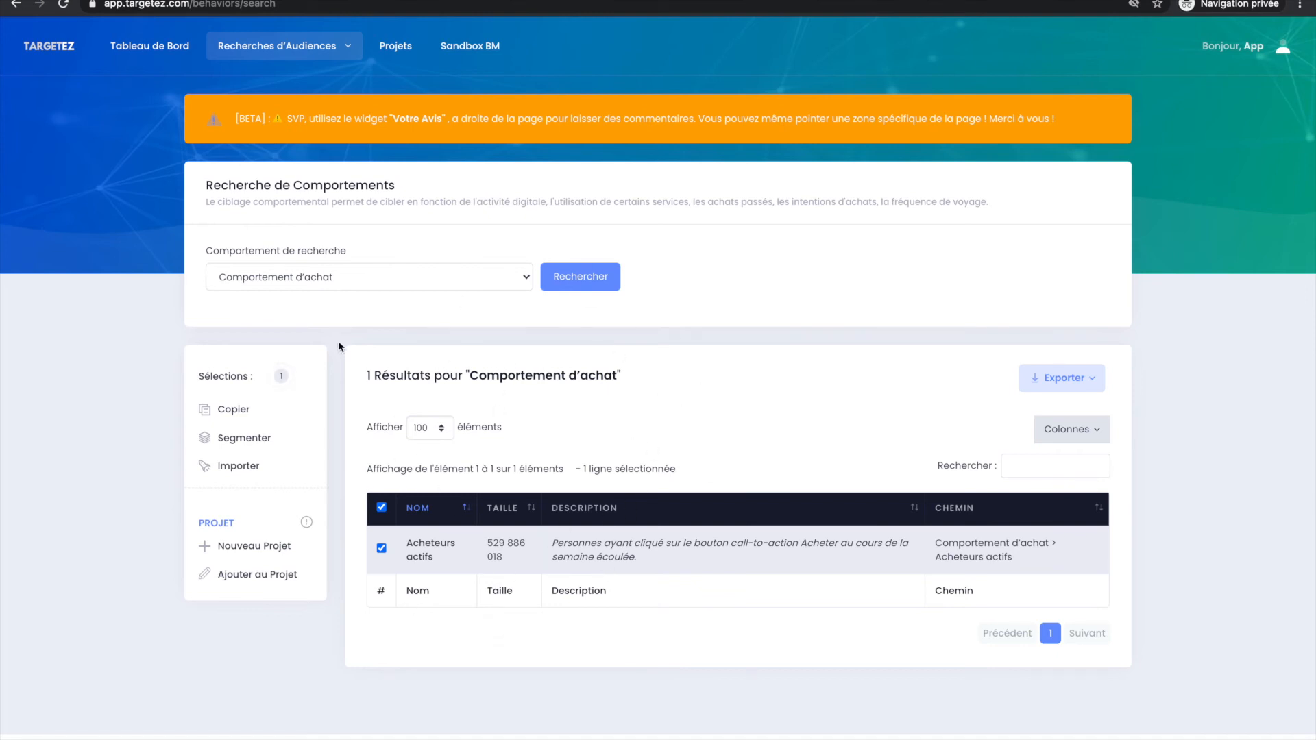
left_click(471, 560)
left_click(471, 560)
Add the selected behaviour audience to the existing project Projet Agriculture.
left_click(267, 573)
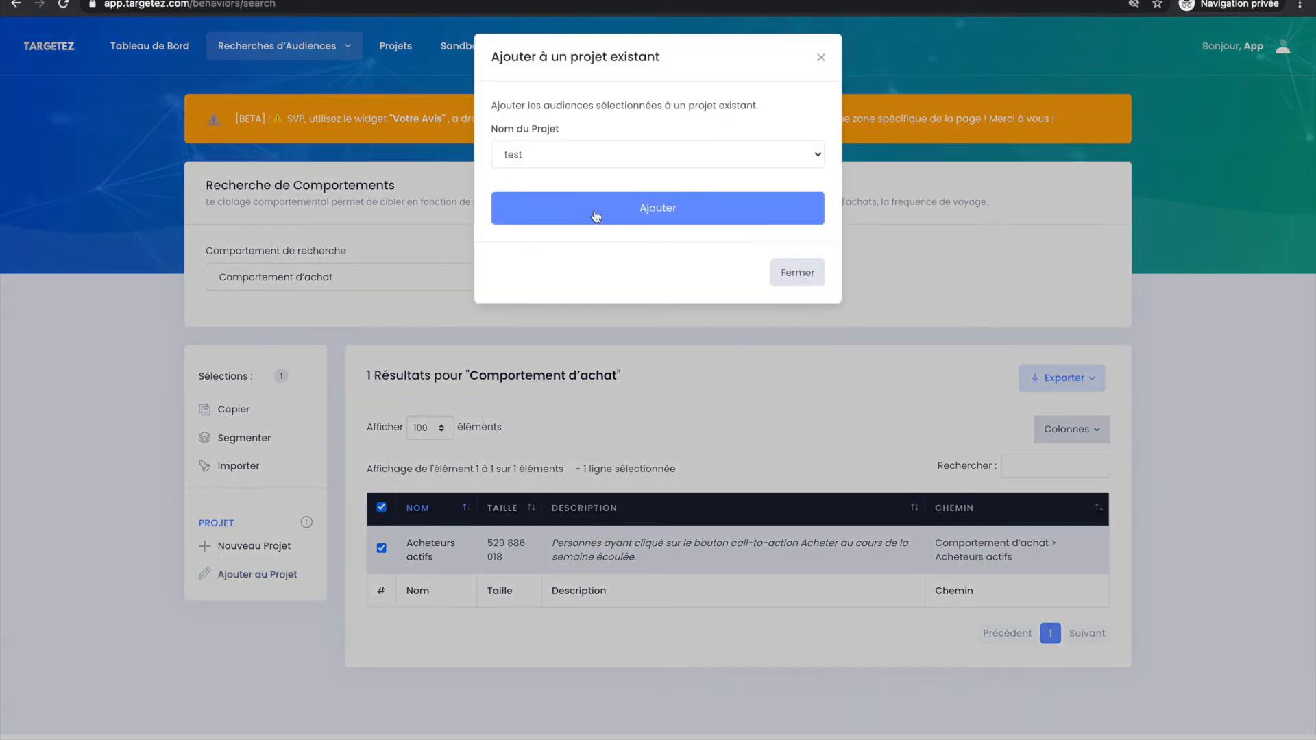
left_click(618, 162)
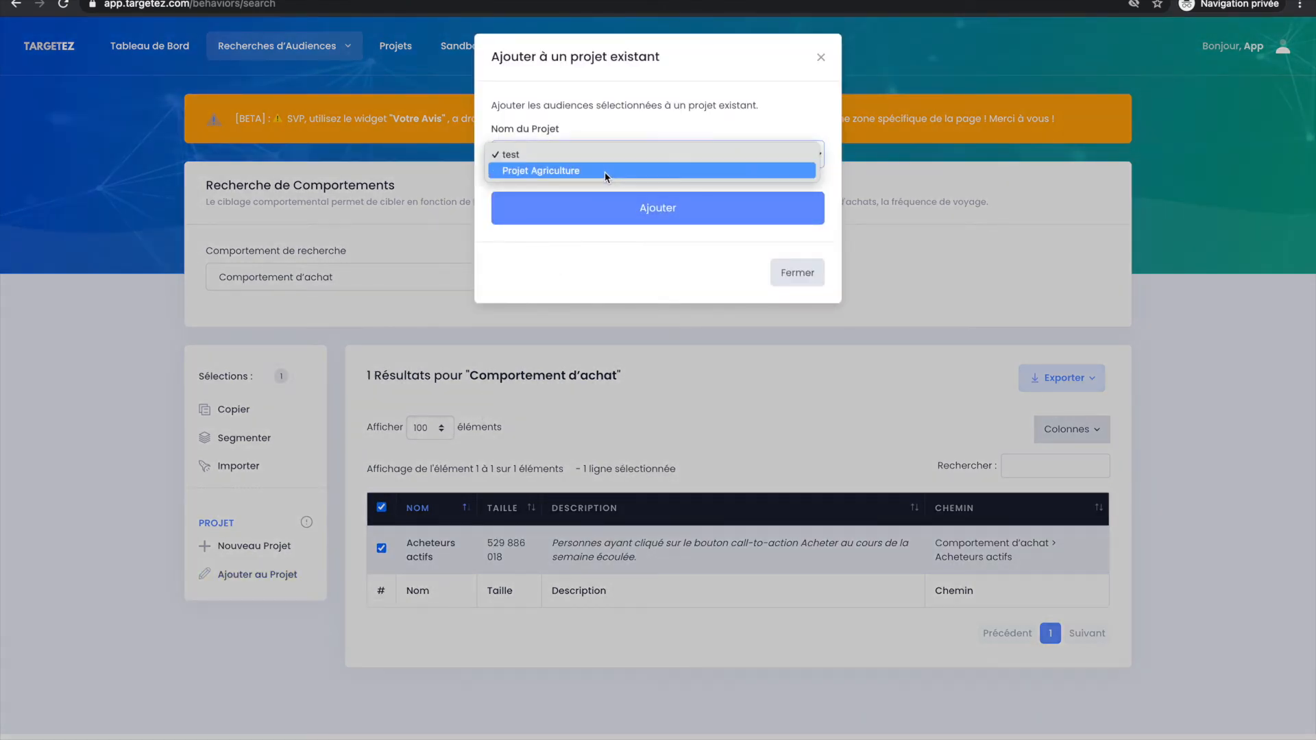
left_click(602, 172)
left_click(597, 206)
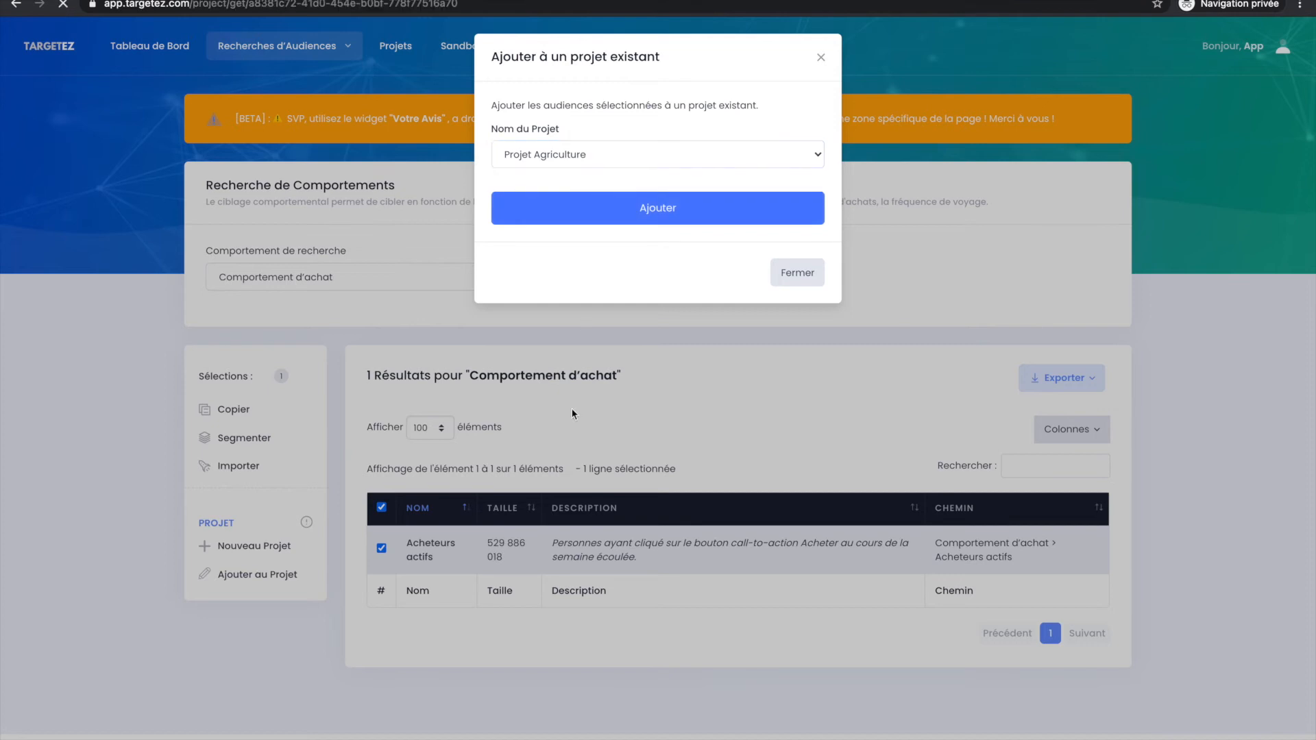
Review Projet Agriculture's summary and its saved interest and behaviour audiences.
scroll(573, 411, "down", 4)
scroll(572, 409, "up", 5)
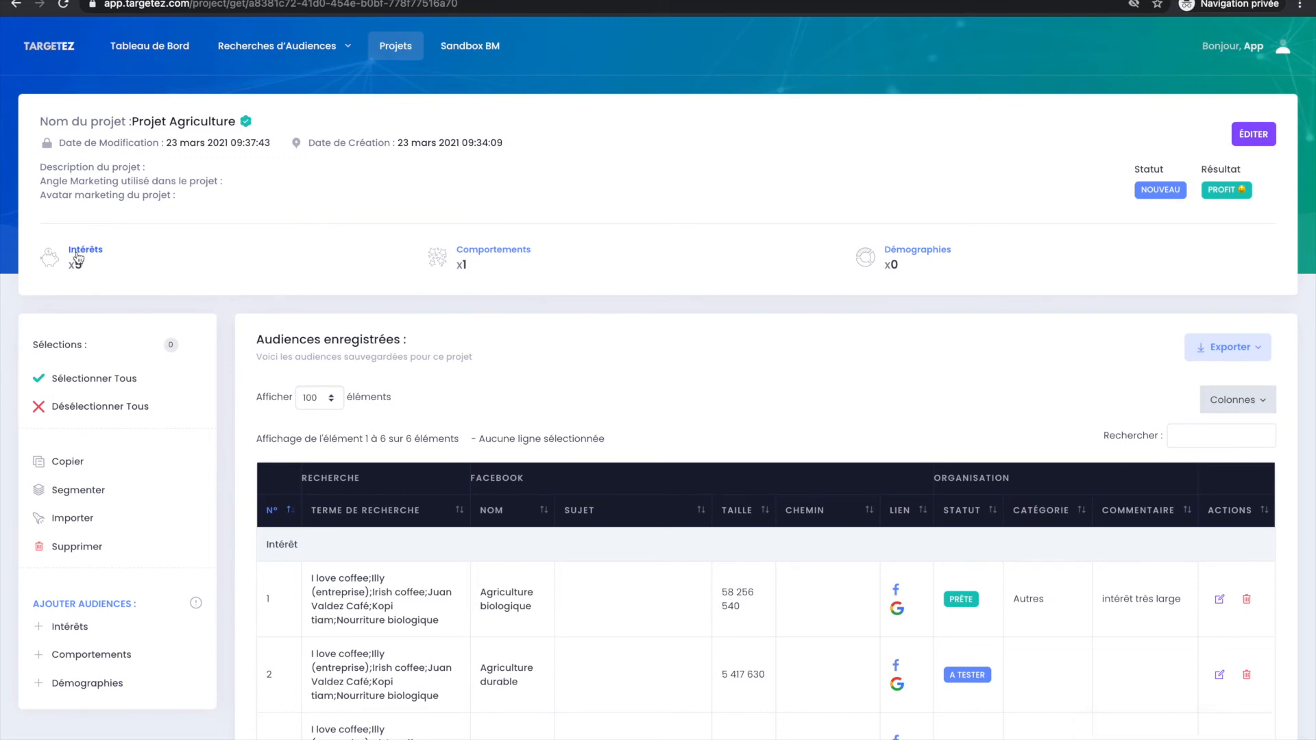
scroll(487, 370, "down", 2)
scroll(487, 370, "down", 3)
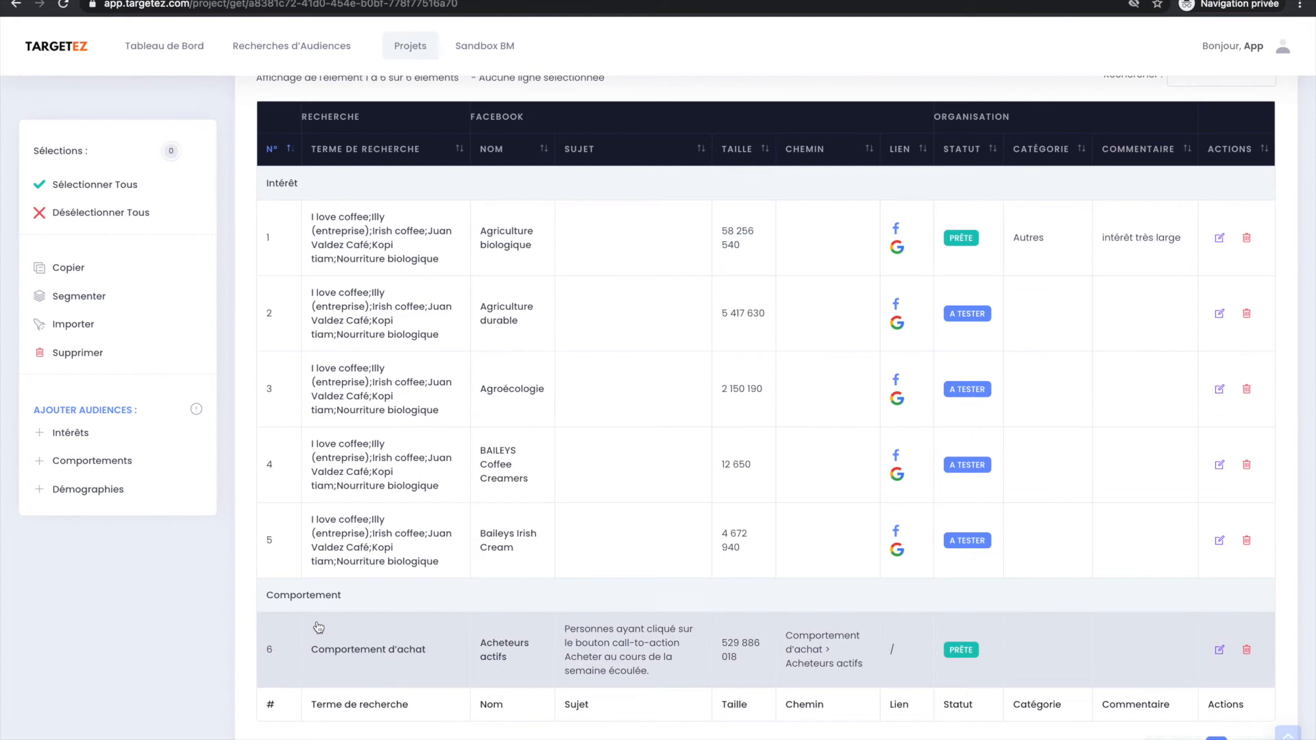
scroll(446, 620, "up", 1)
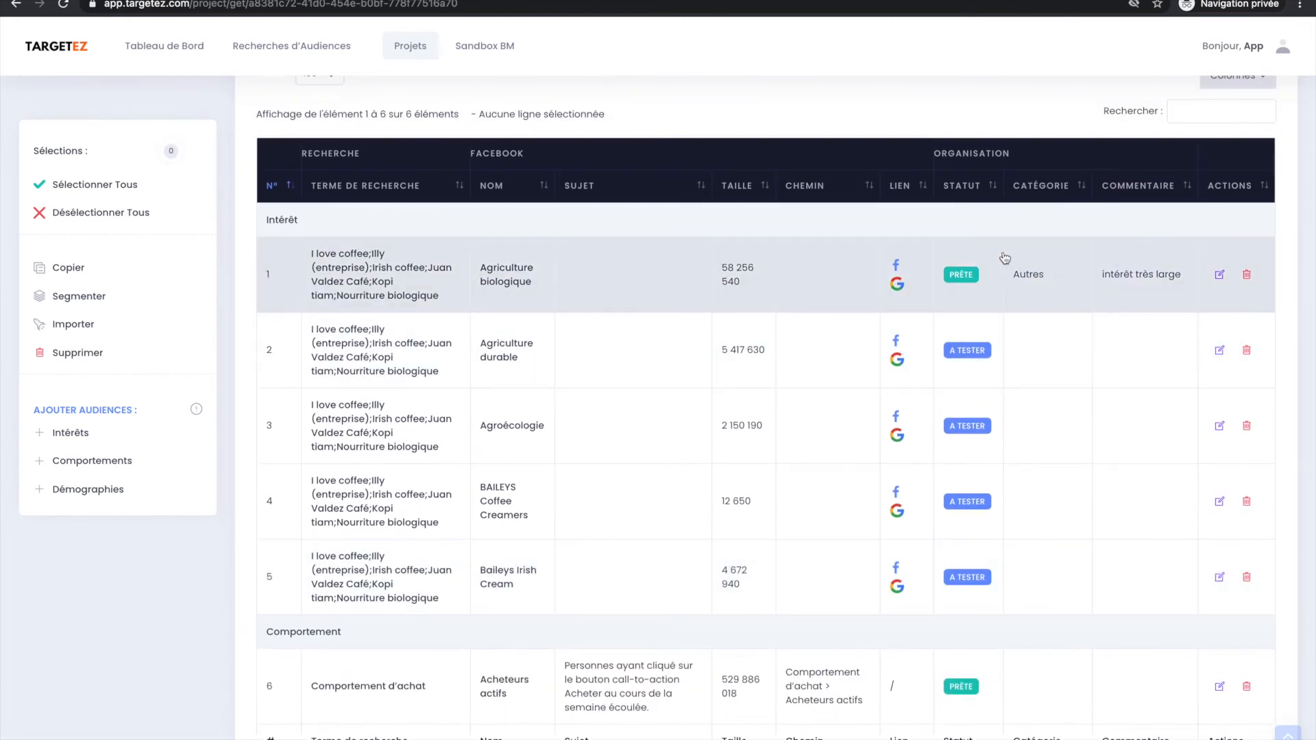
scroll(1004, 258, "up", 1)
scroll(1005, 257, "down", 1)
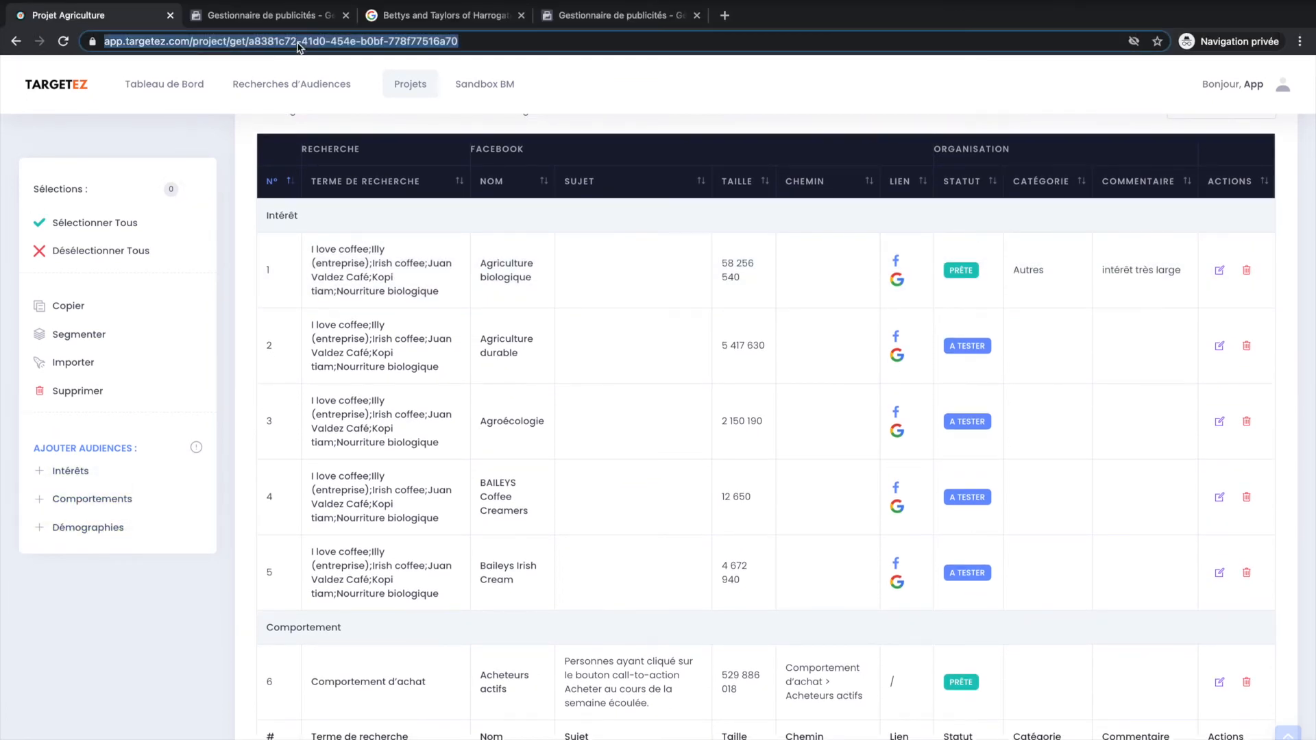
Open the demographic search, search for Évènement de vie, and look through the listed audiences.
left_click(301, 49)
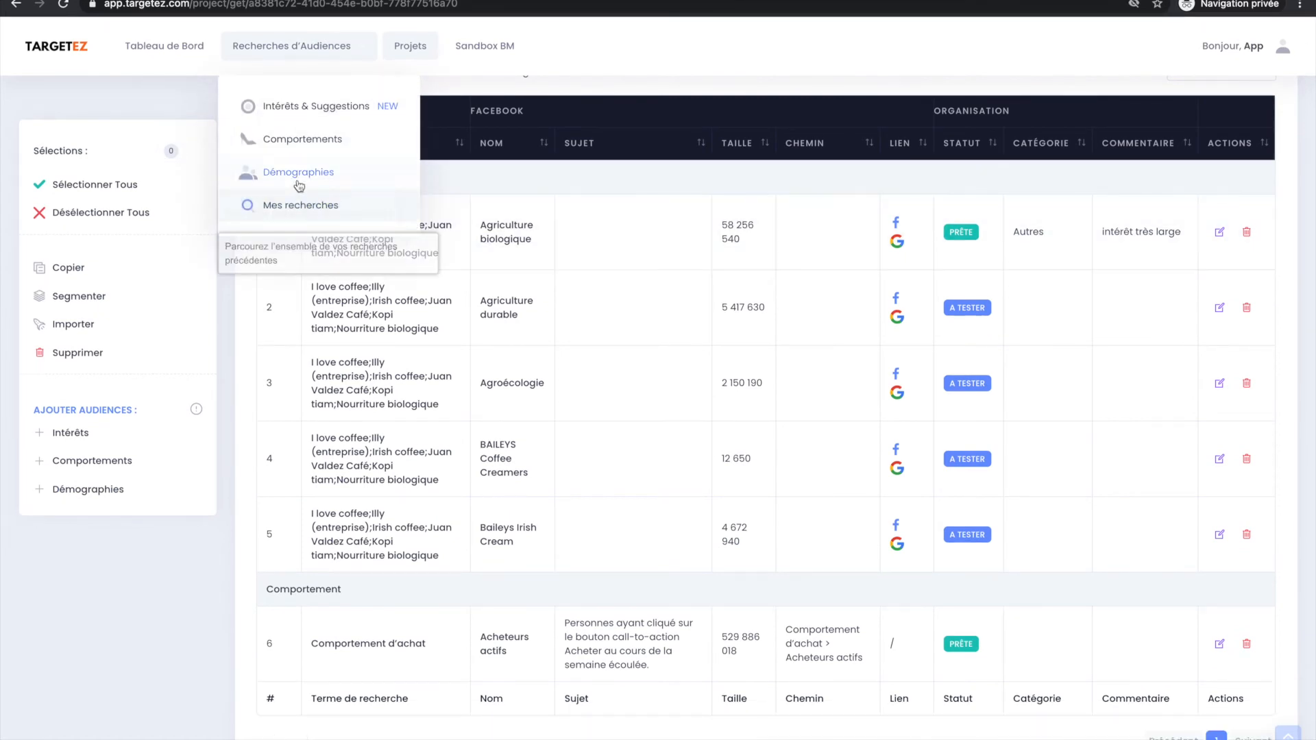
left_click(126, 491)
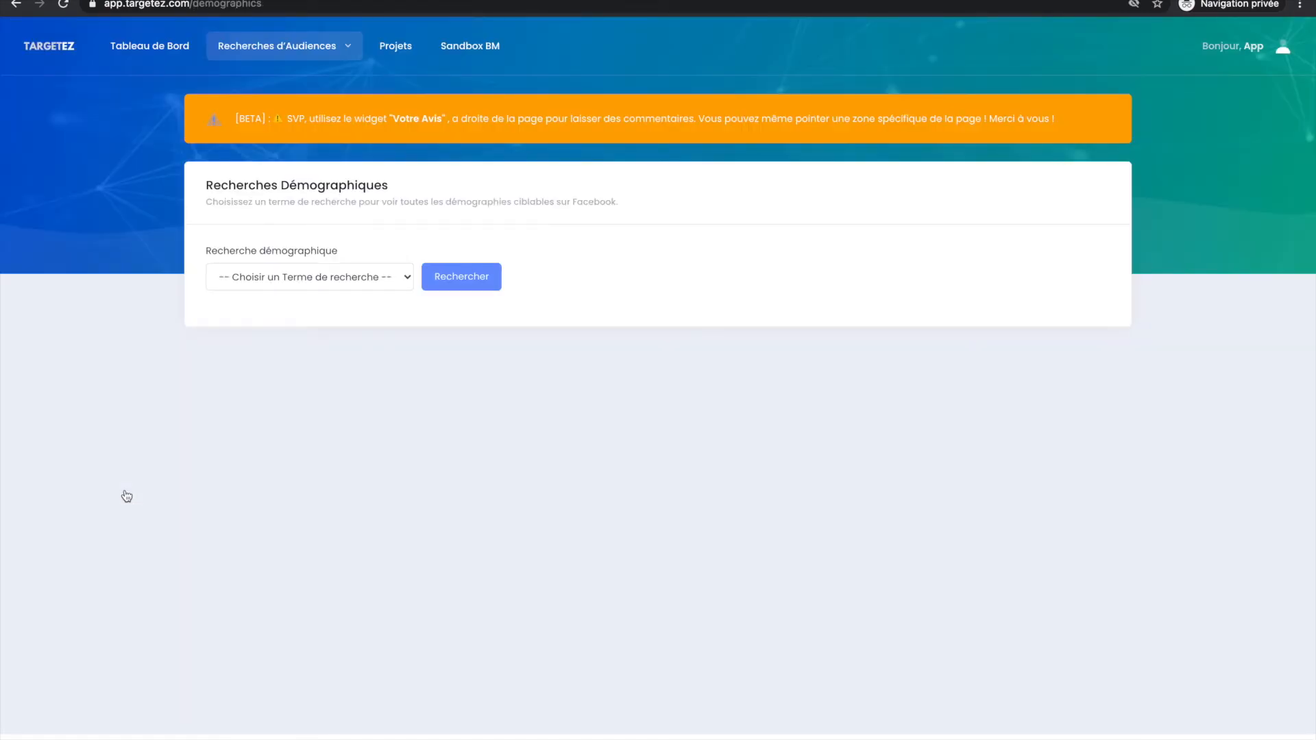
left_click(314, 287)
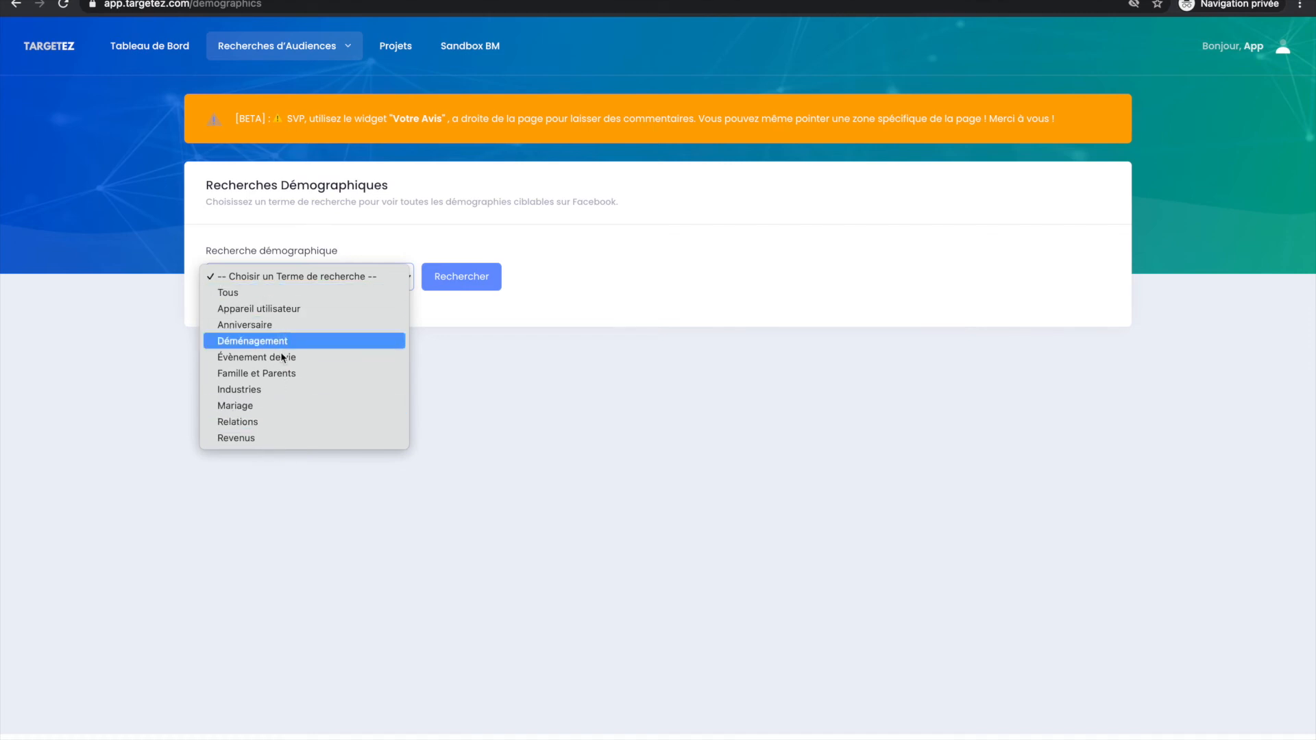
left_click(284, 357)
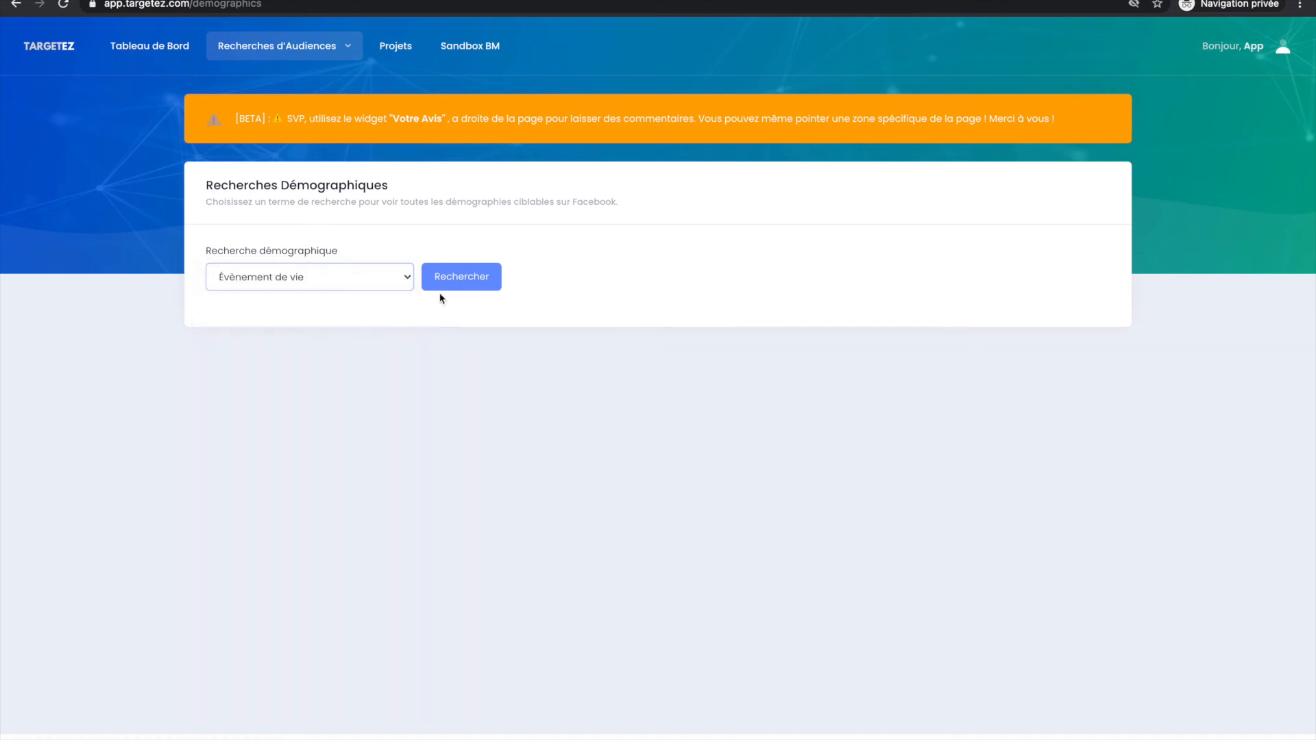
left_click(439, 285)
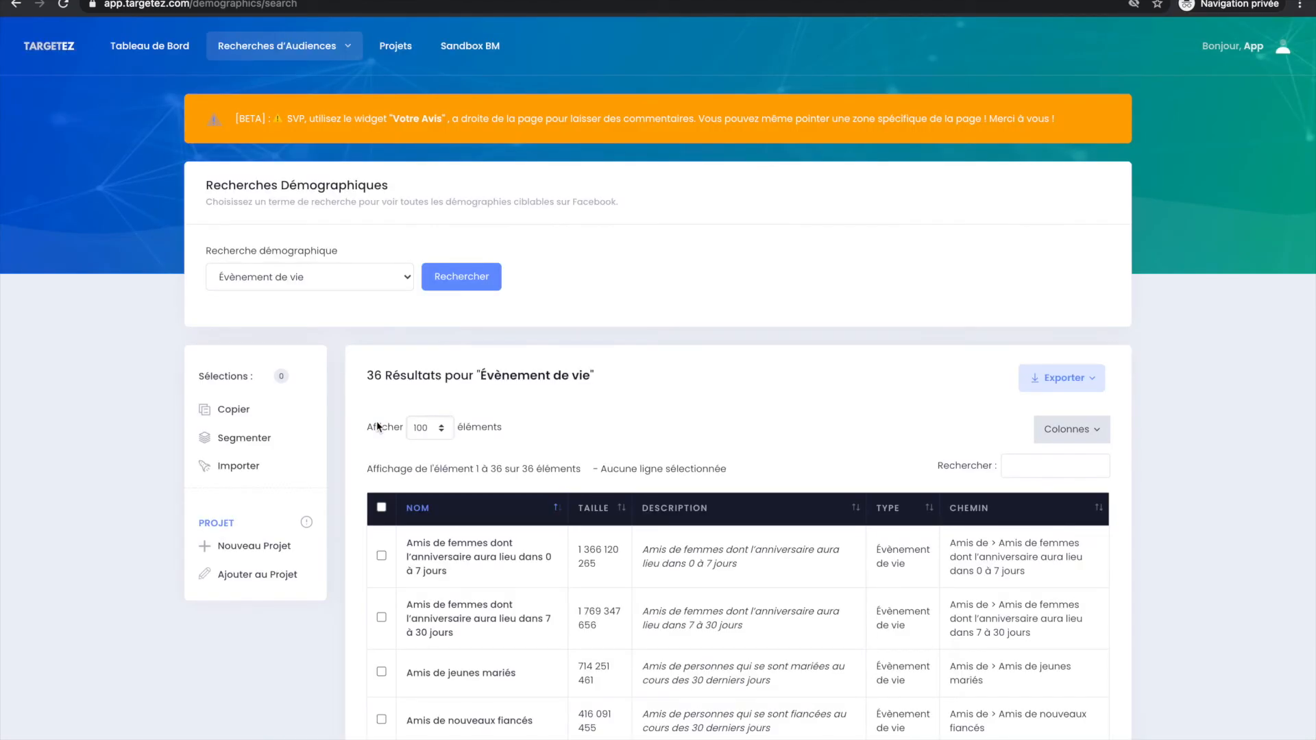
scroll(548, 620, "down", 4)
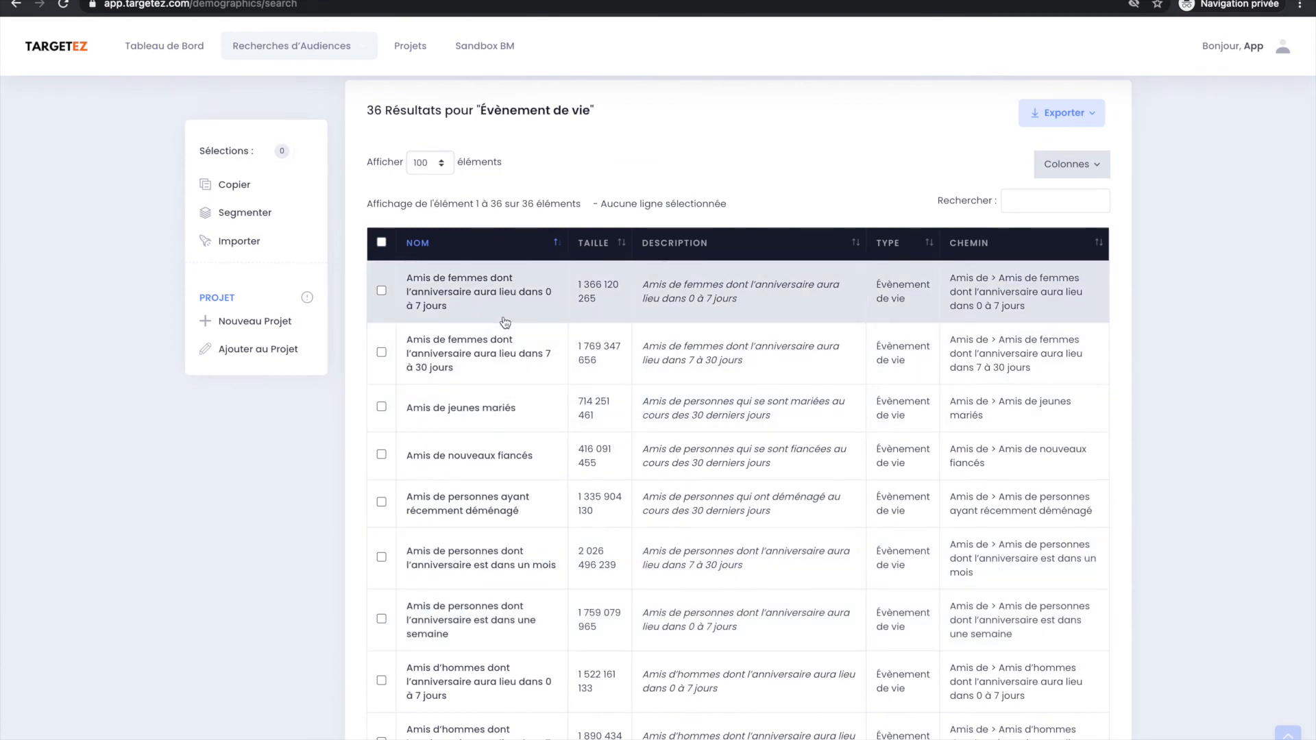
scroll(520, 438, "down", 1)
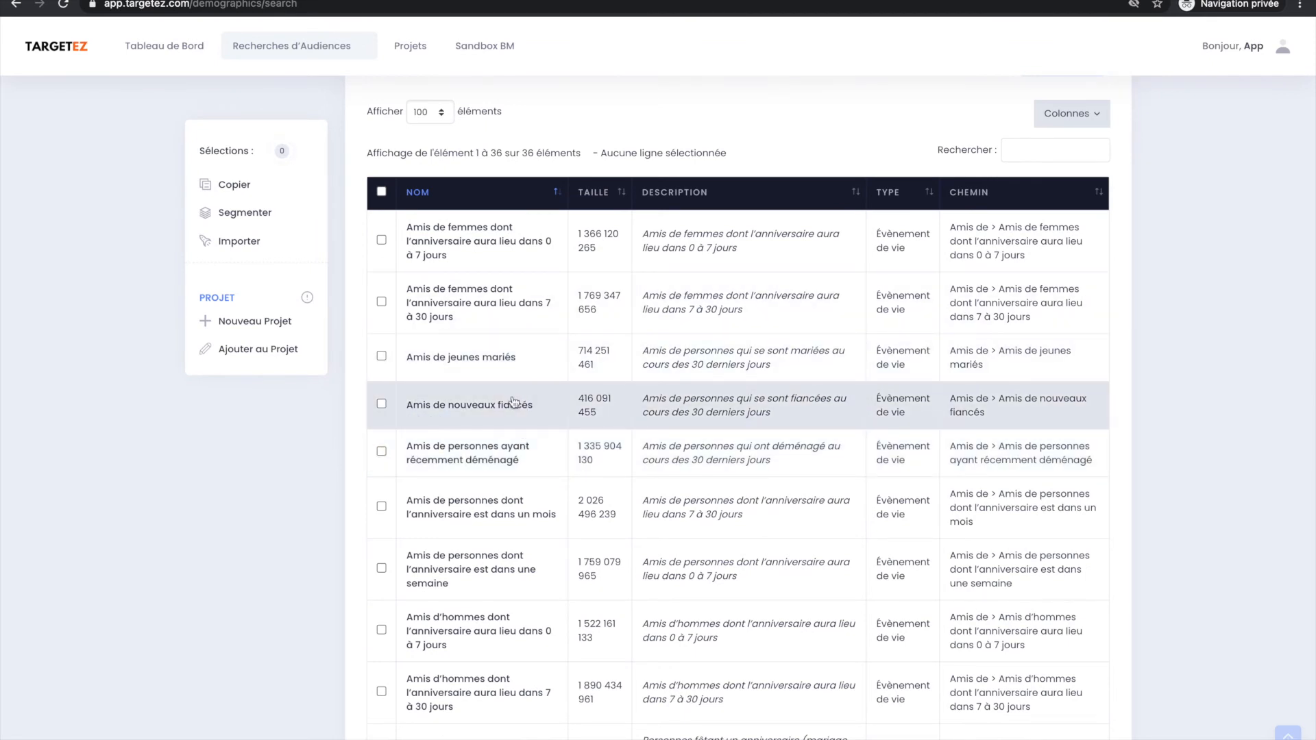
scroll(512, 402, "down", 2)
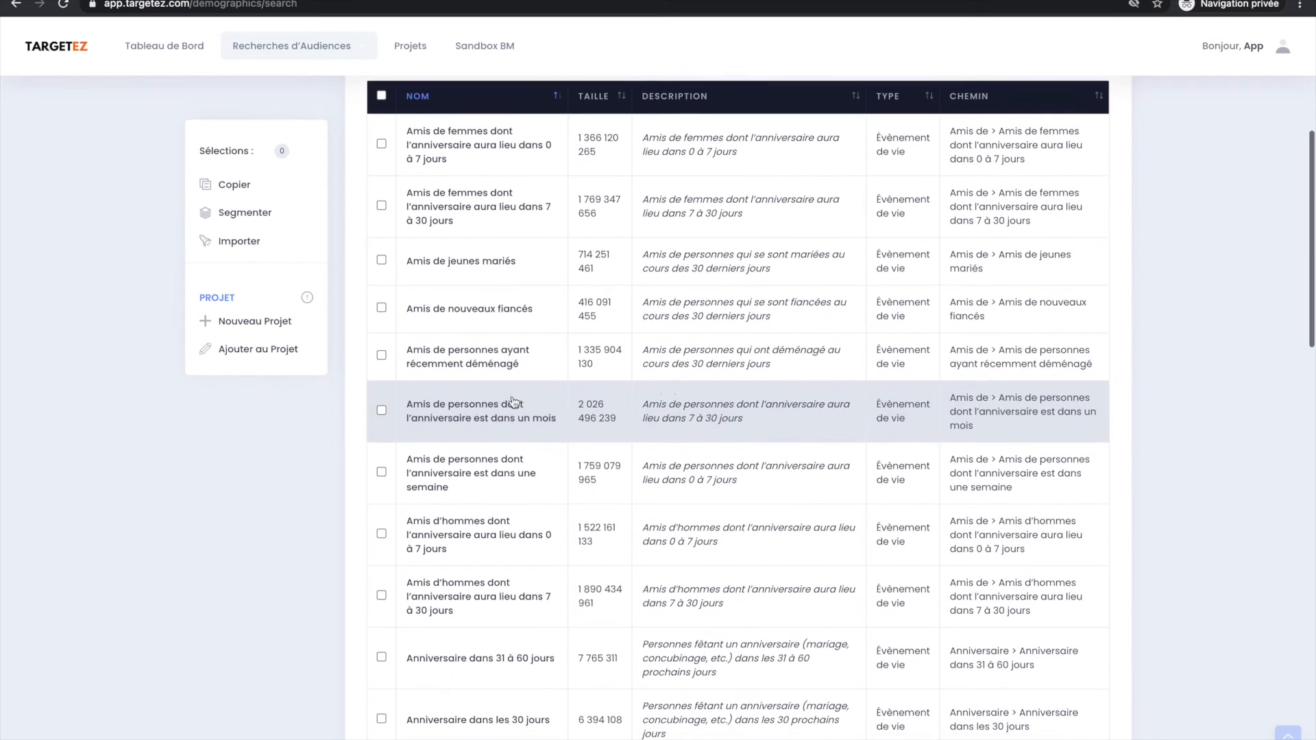
scroll(512, 403, "down", 10)
scroll(513, 402, "down", 10)
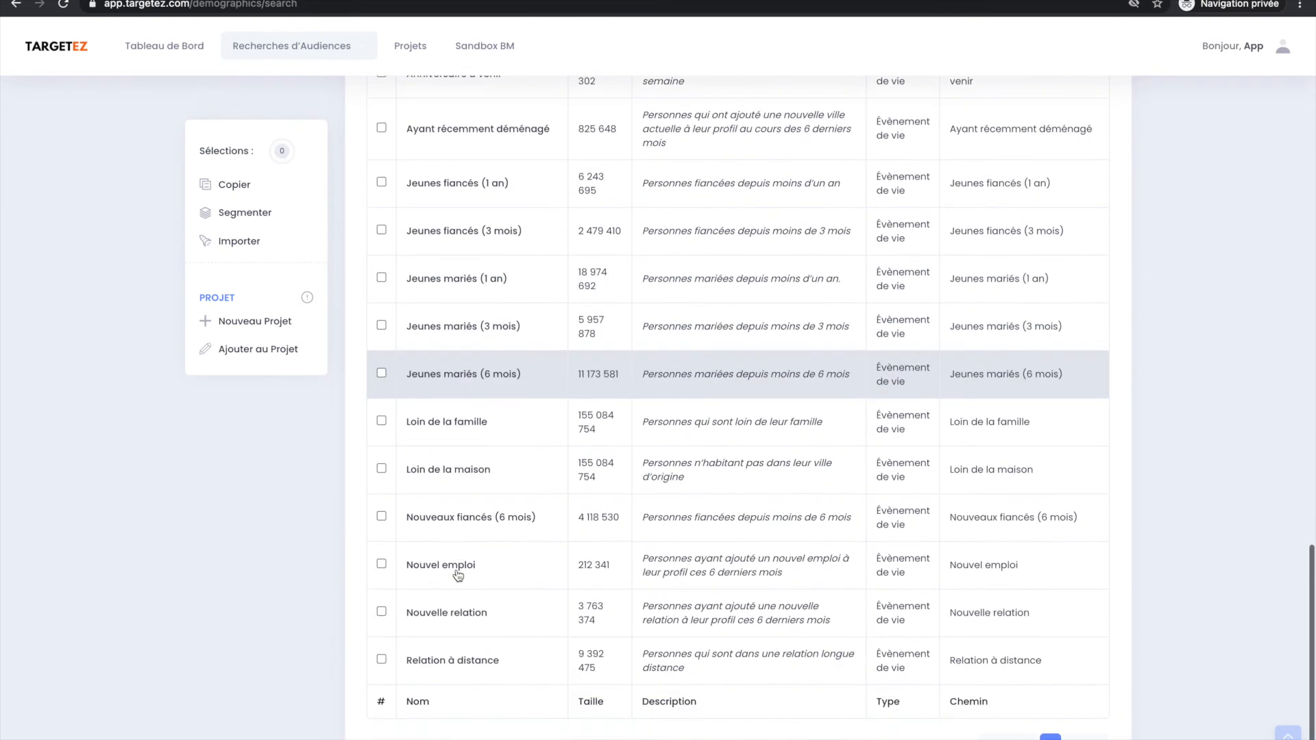
Examine the rest of the listed Évènement de vie audiences, including the couple, relocation, job and birthday ones.
scroll(458, 576, "down", 2)
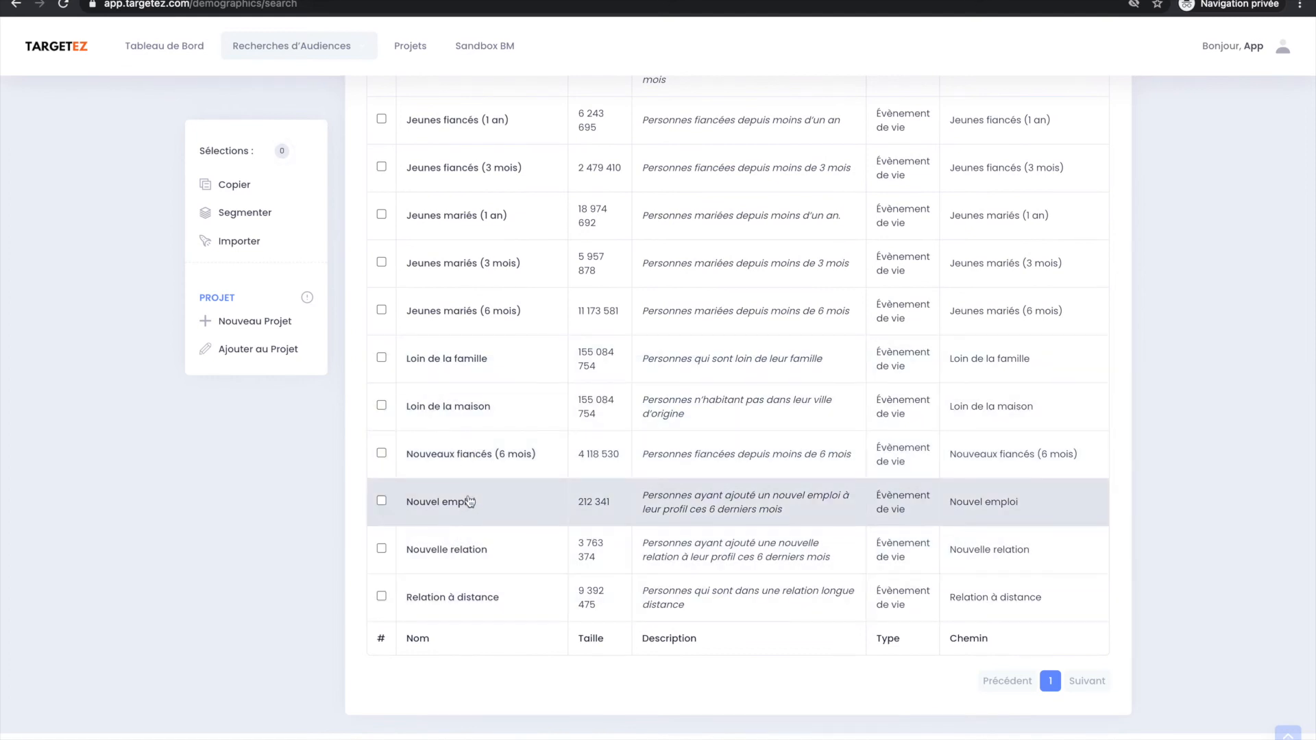
scroll(479, 486, "up", 3)
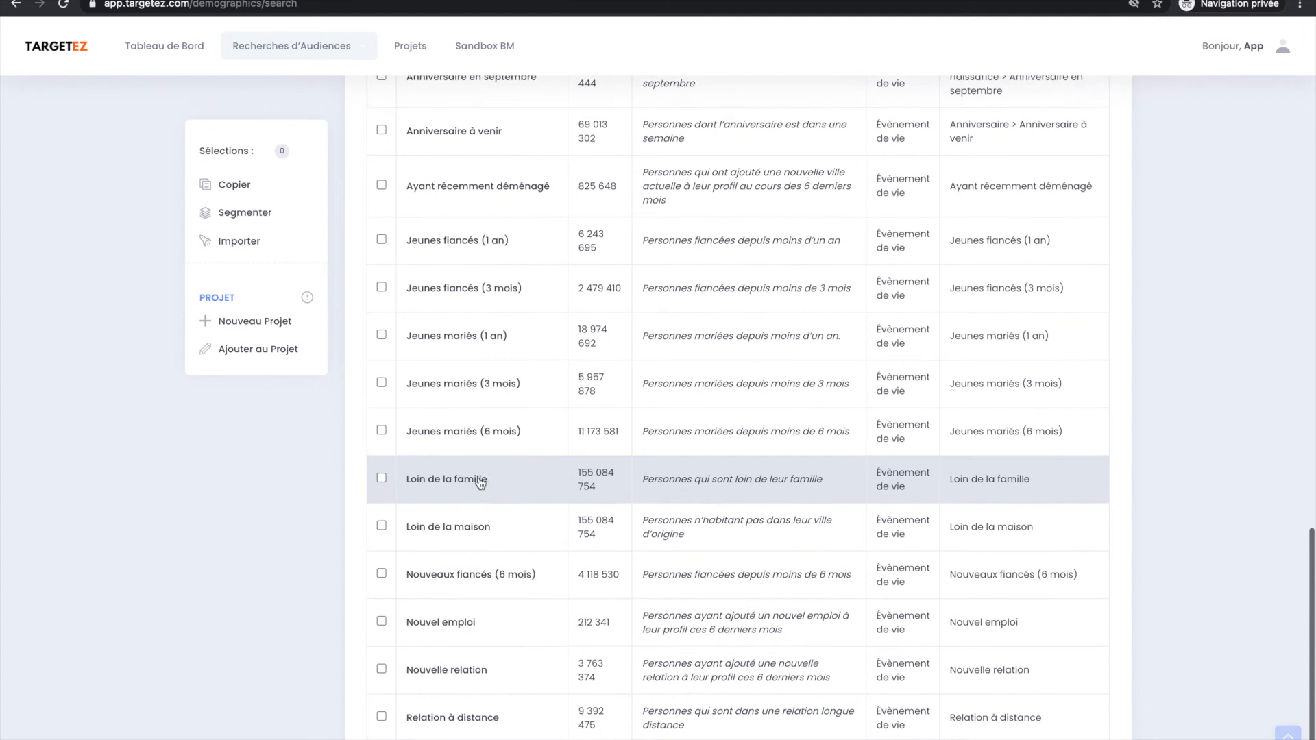
scroll(481, 484, "up", 1)
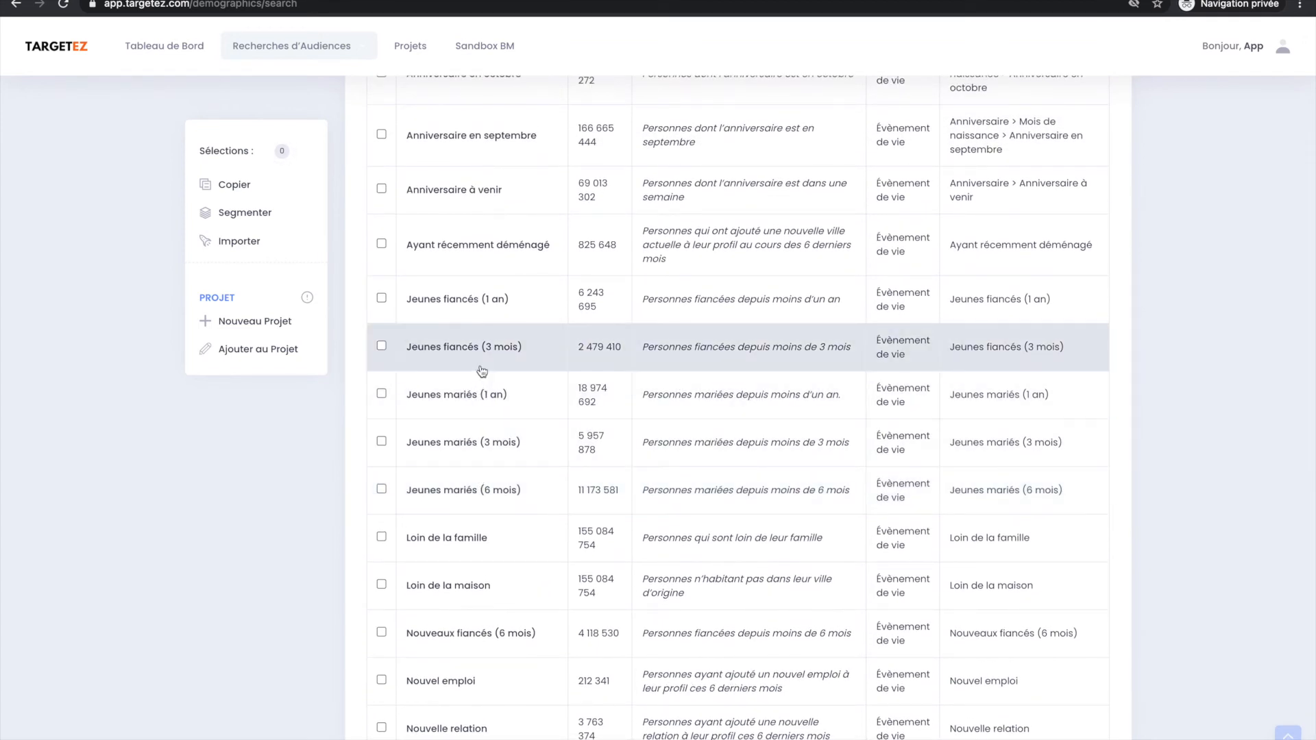
scroll(484, 331, "up", 20)
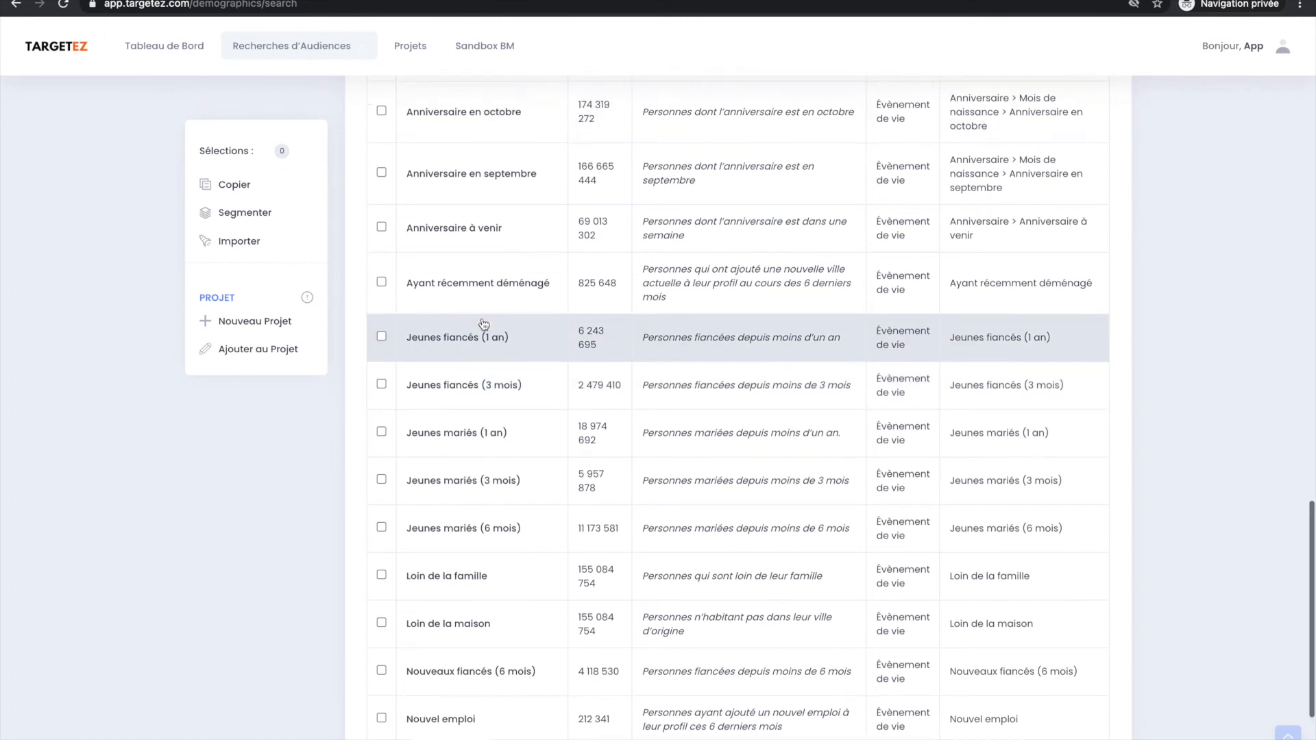
scroll(483, 323, "down", 5)
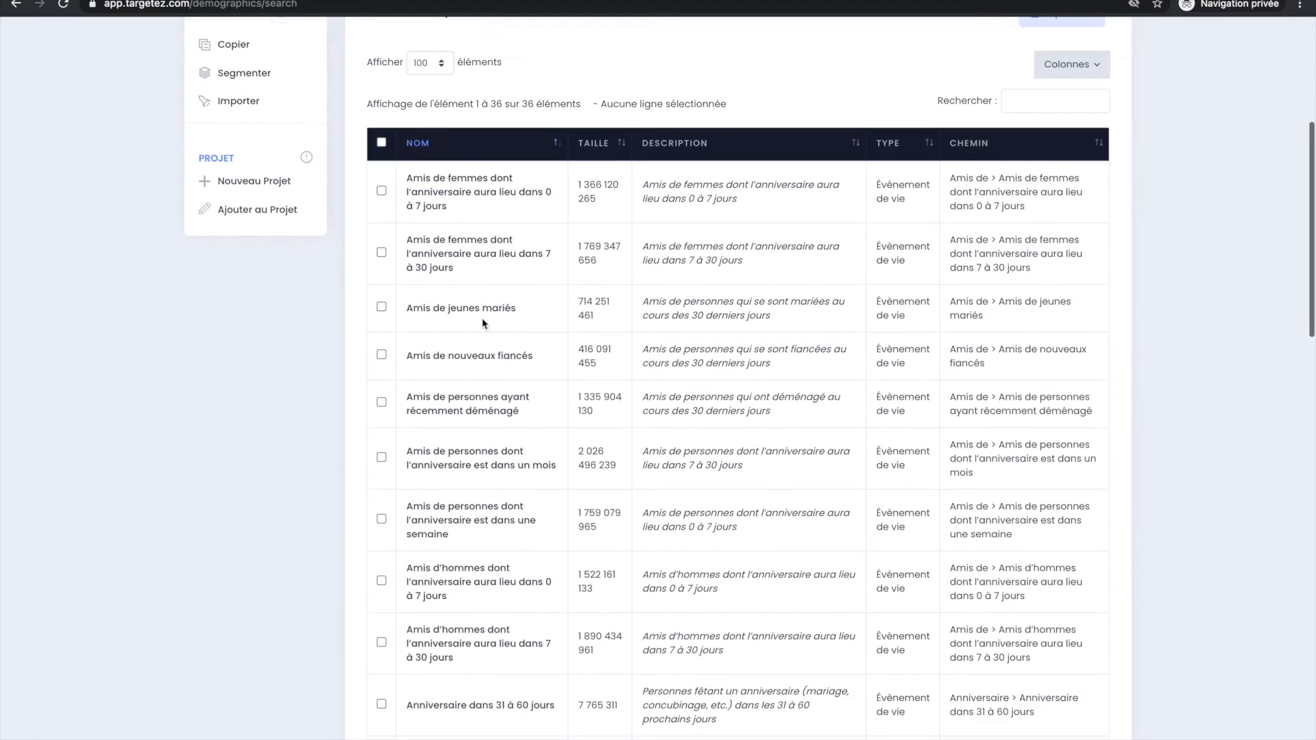
scroll(475, 299, "up", 3)
scroll(475, 298, "up", 1)
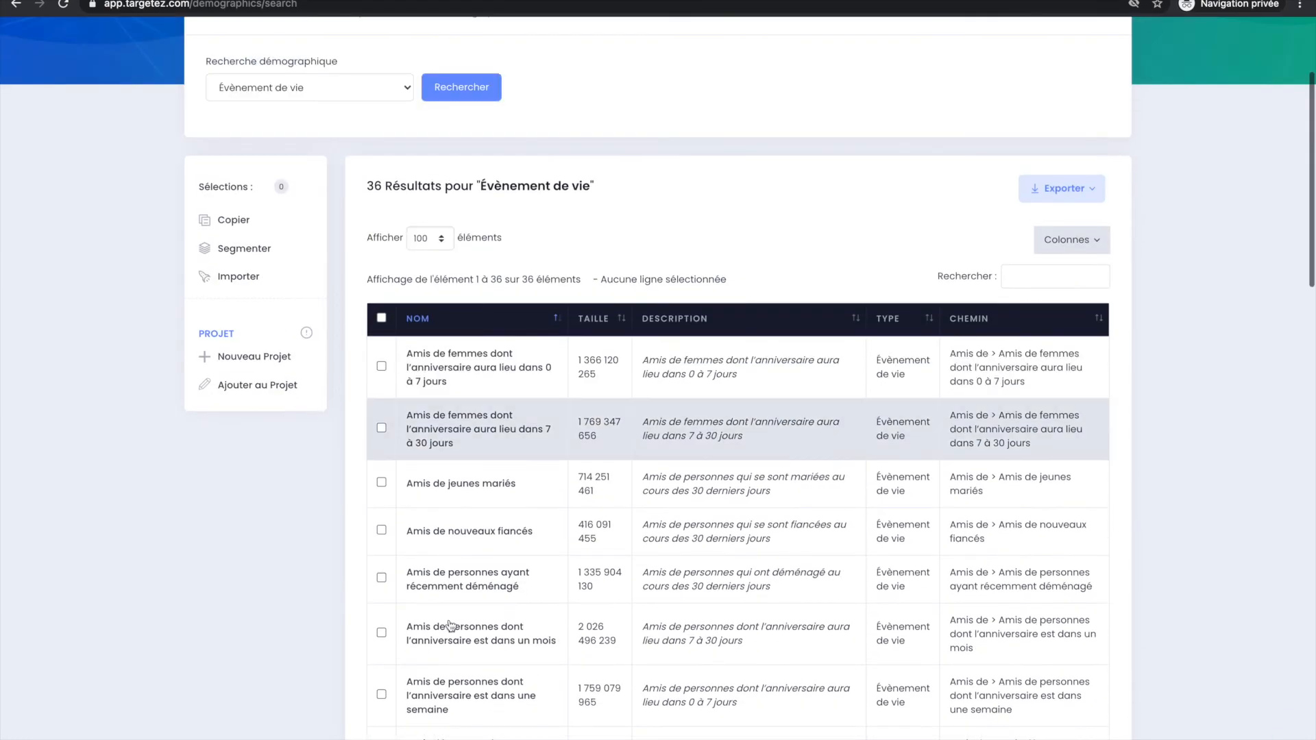
scroll(537, 455, "down", 15)
scroll(537, 456, "up", 20)
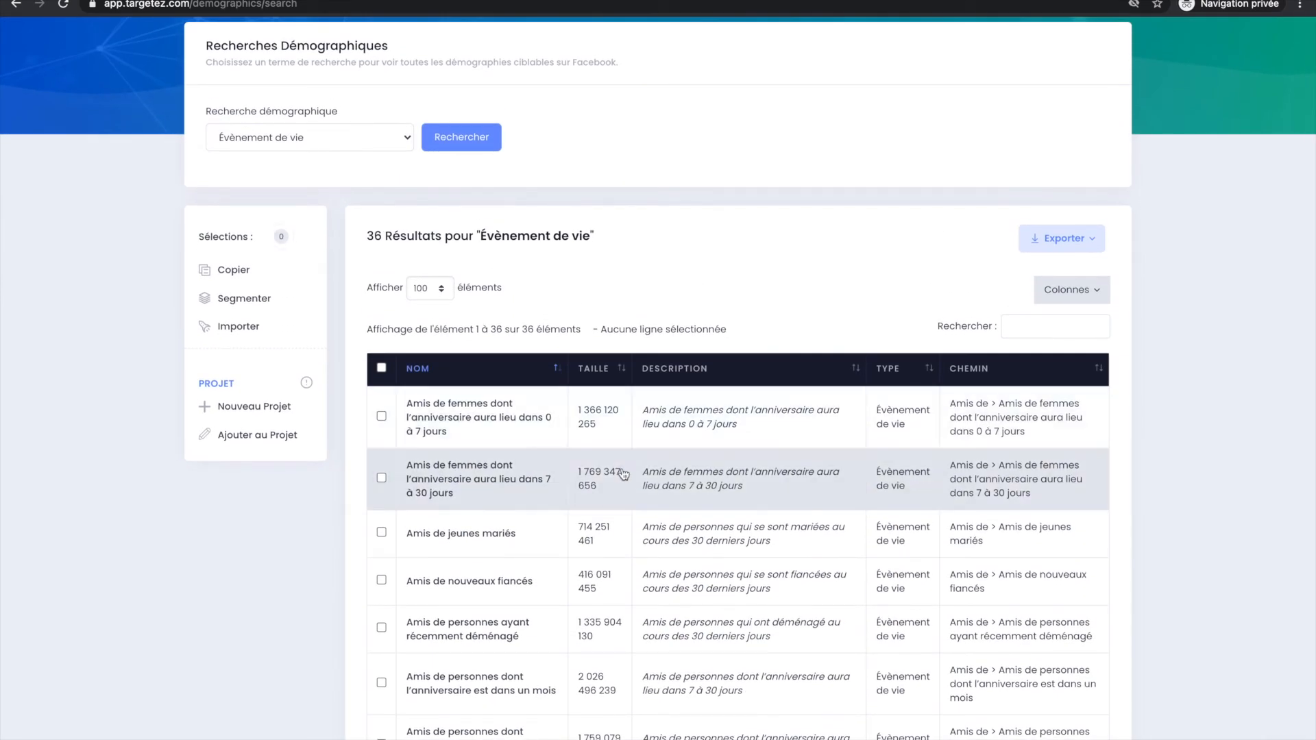
Filter the demographic results by "mariés" and select the Amis de jeunes mariés audience.
left_click(1026, 327)
type("mariés")
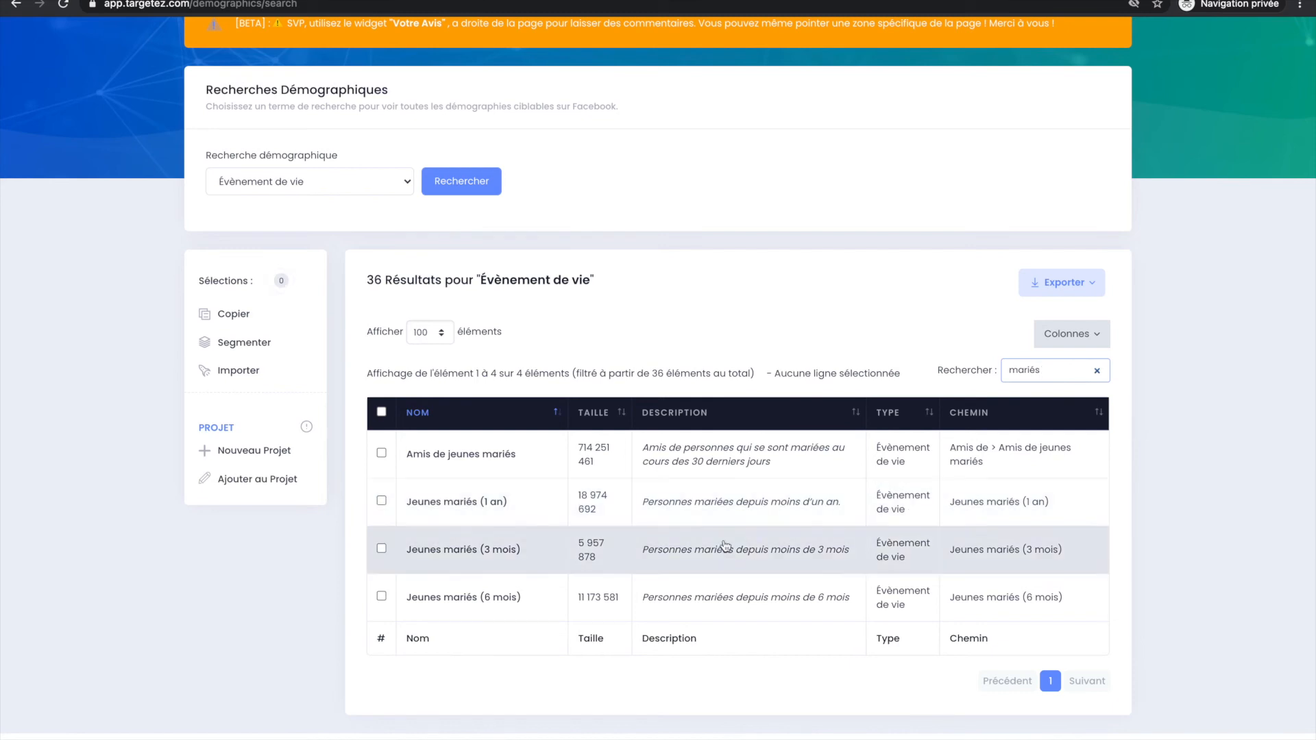
left_click(730, 472)
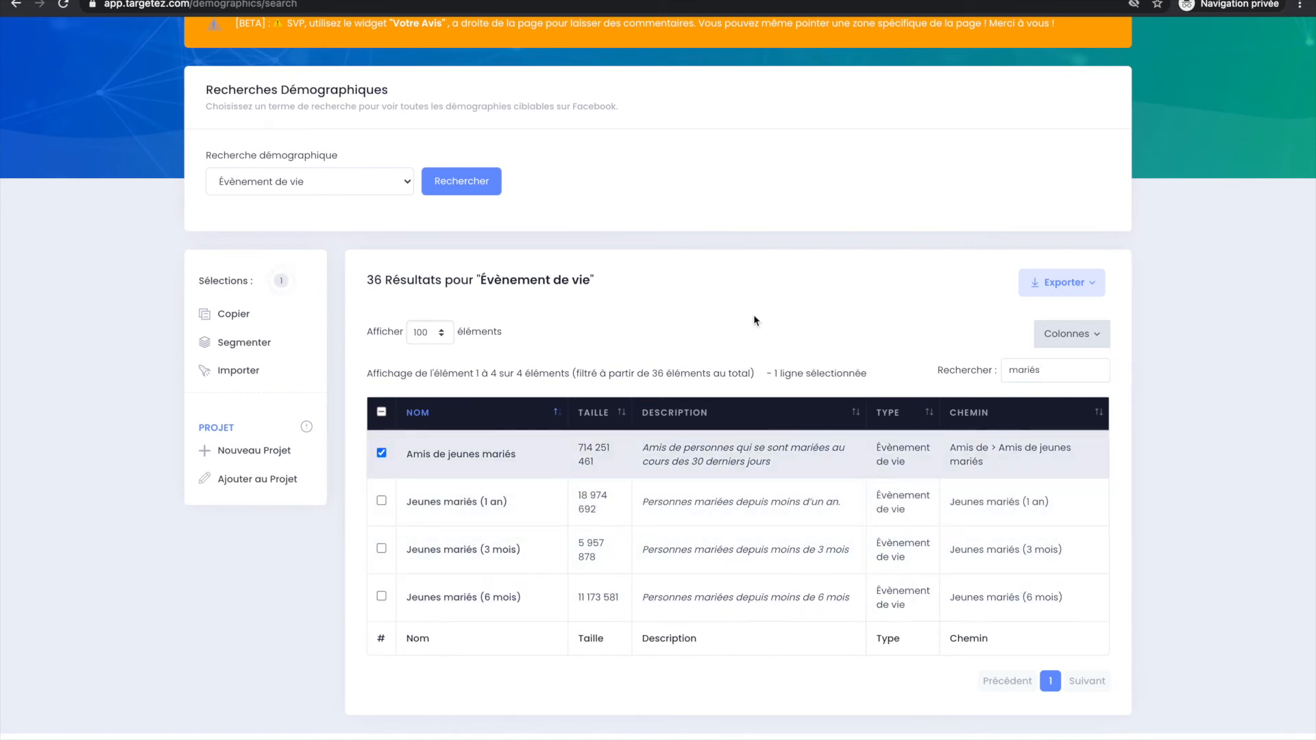
Add the selected demographic audience to the existing project Projet Agriculture.
left_click(255, 479)
left_click(578, 155)
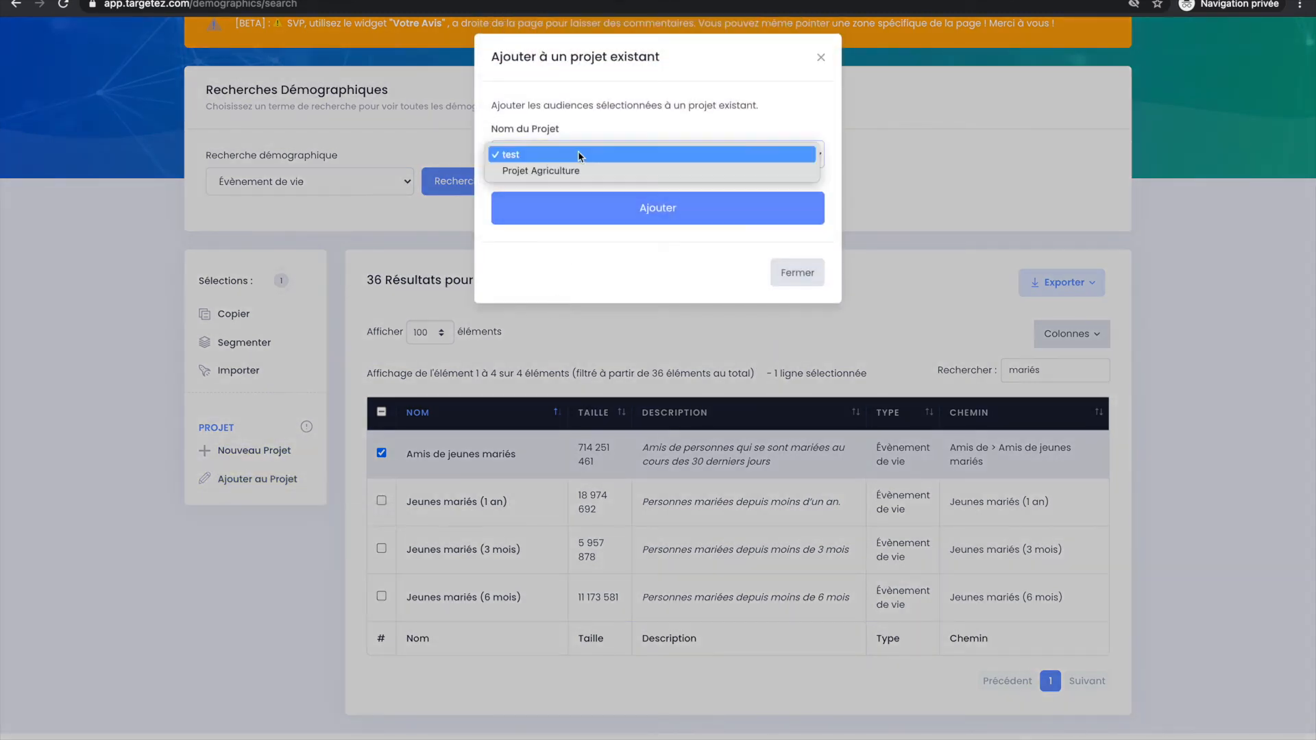
left_click(578, 167)
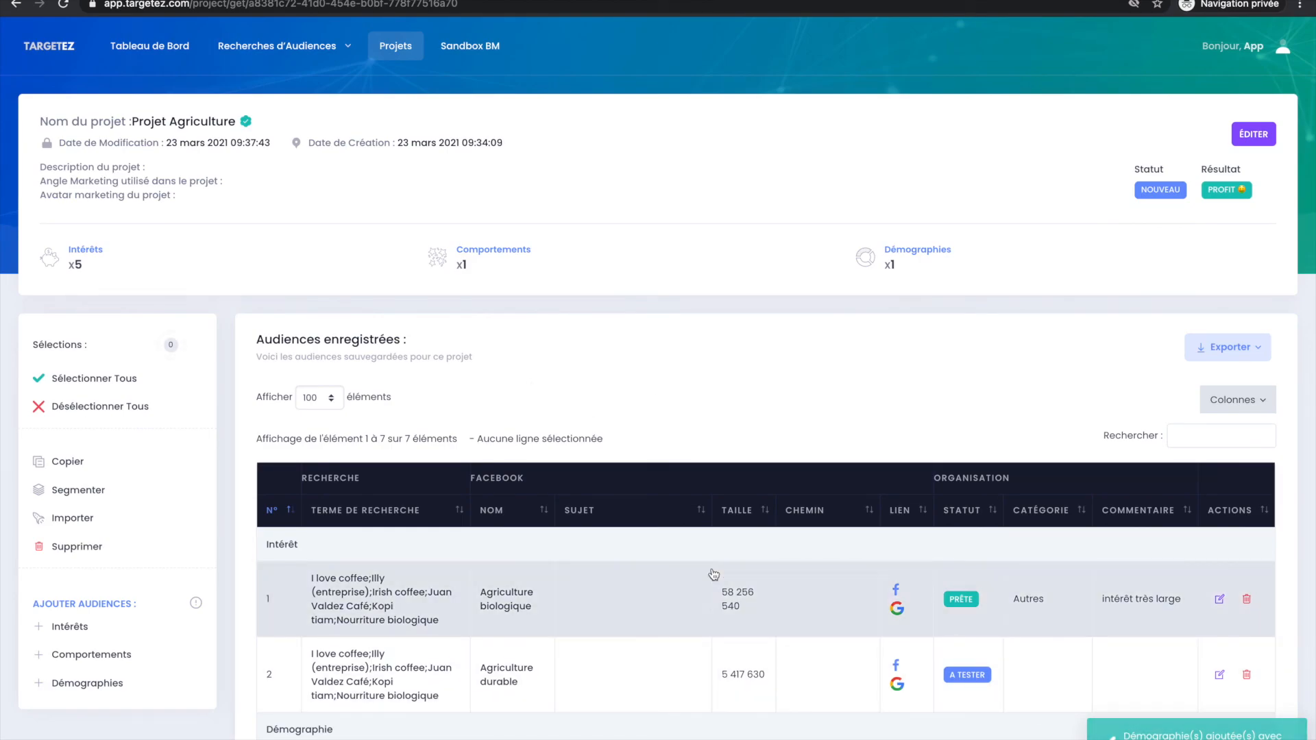
Review Projet Agriculture's demographic summary and its saved demographic audience among the interests.
scroll(714, 574, "down", 1)
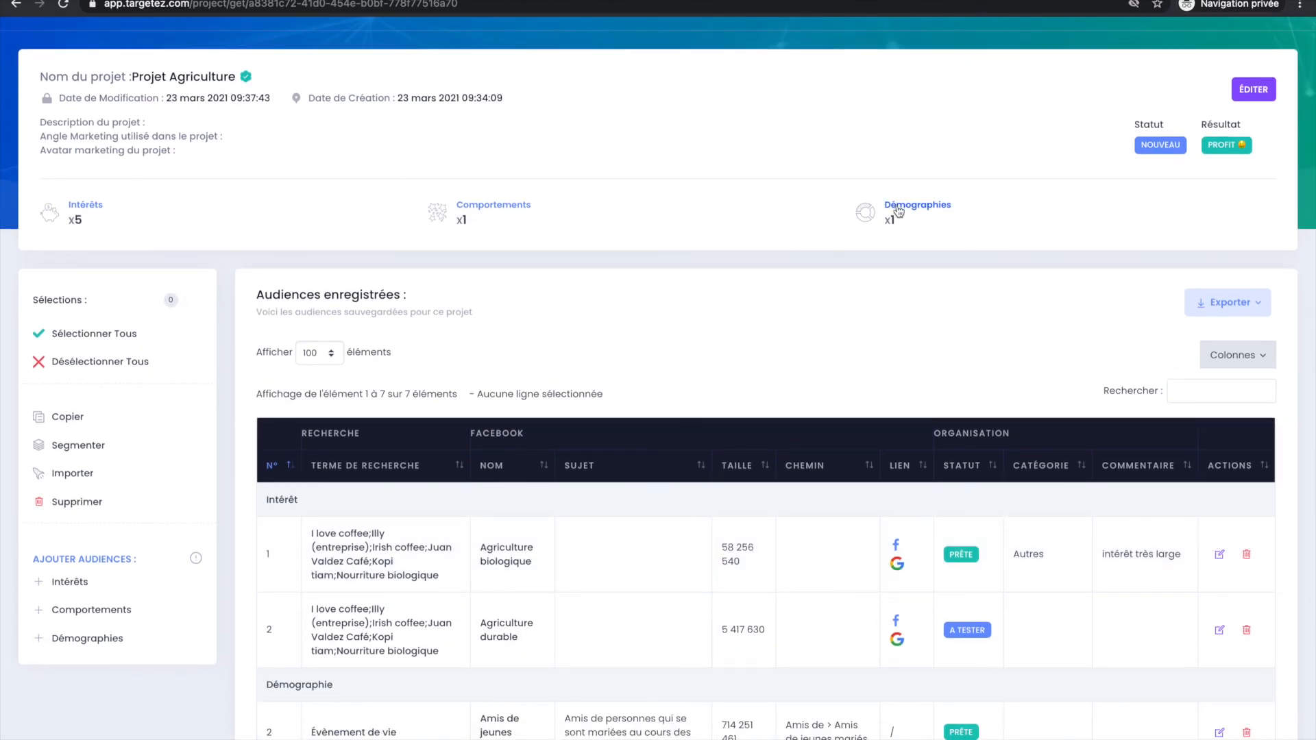
left_click(898, 210)
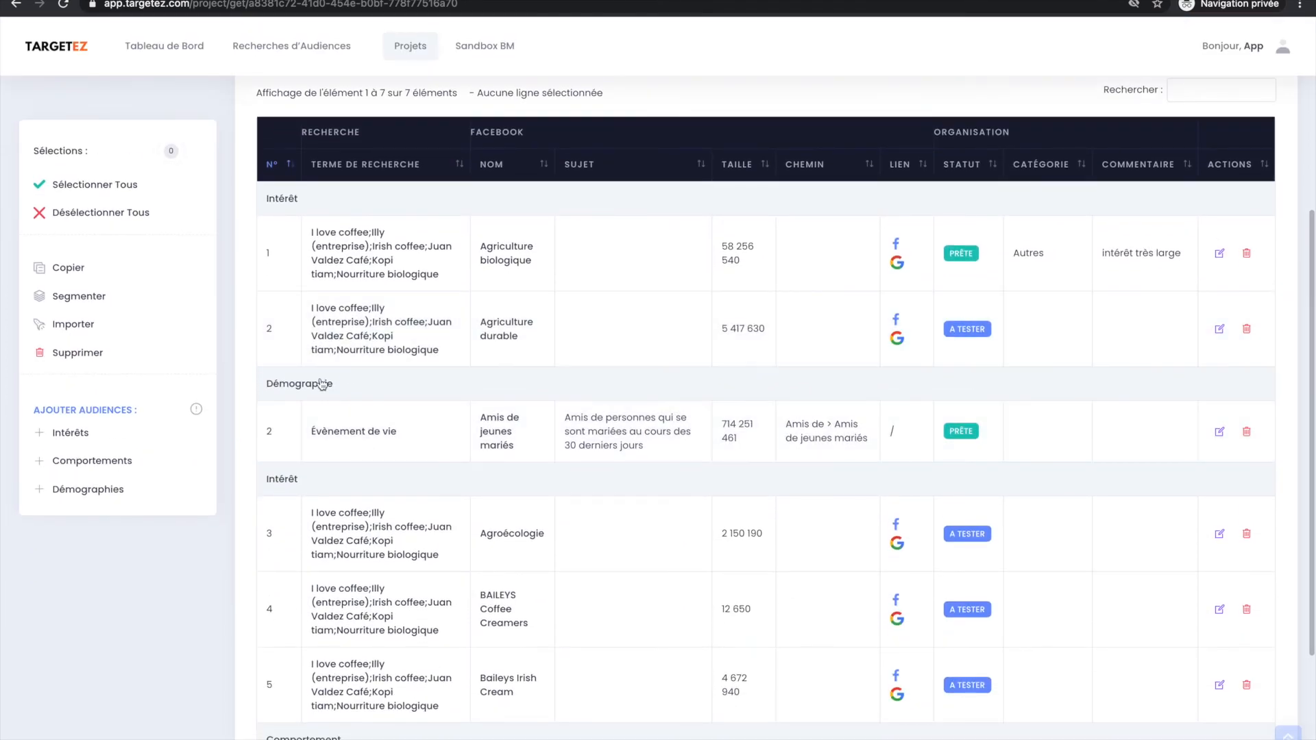
scroll(466, 409, "up", 1)
scroll(455, 407, "down", 5)
scroll(454, 407, "up", 7)
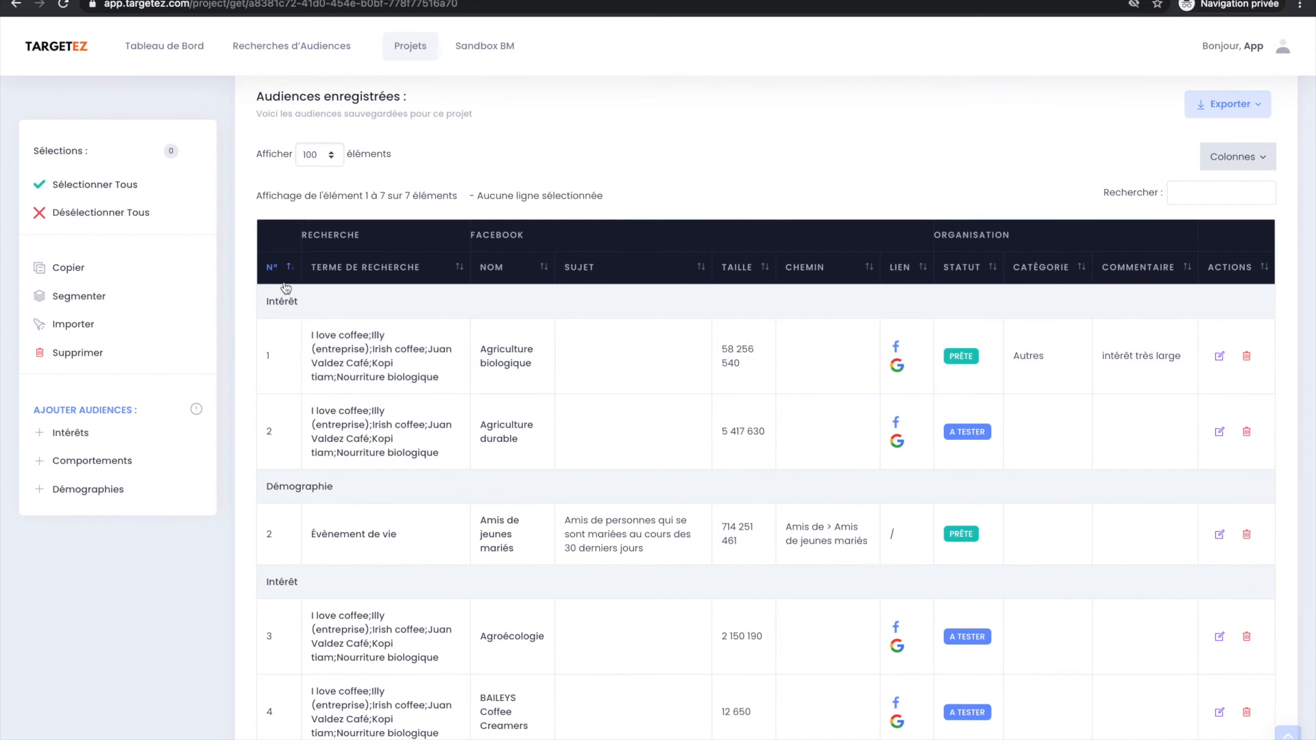
Sort the project's saved audiences by search term and finally by name.
left_click(361, 271)
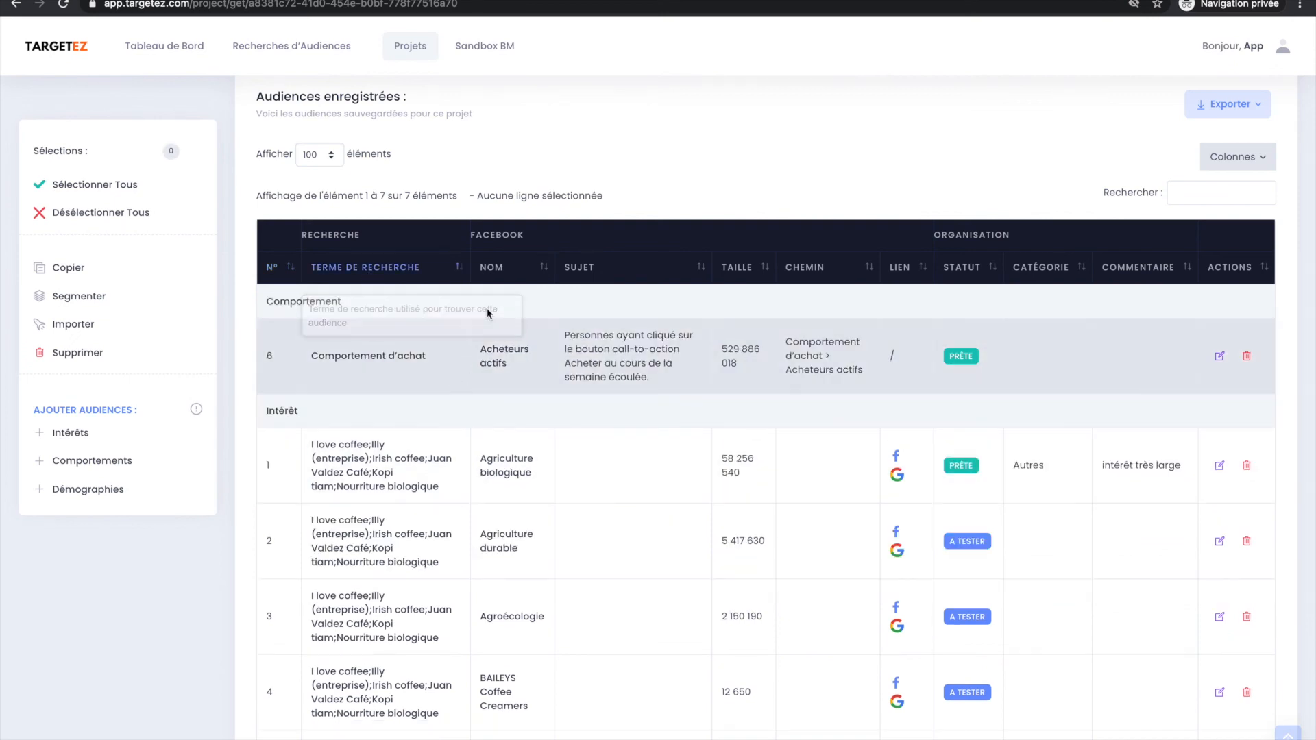
left_click(515, 266)
scroll(411, 506, "down", 4)
scroll(414, 507, "up", 4)
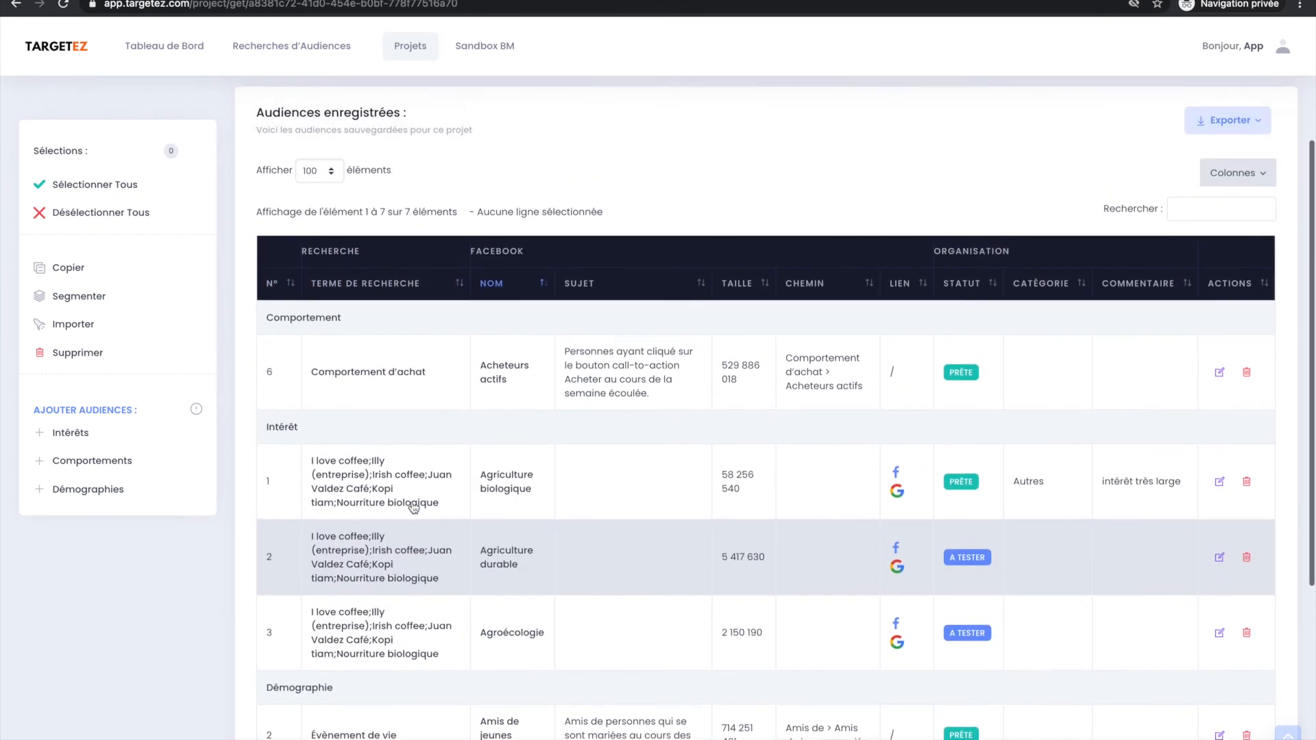
Search the project's saved audiences for "com" and then "démo", and clear the search.
left_click(1199, 236)
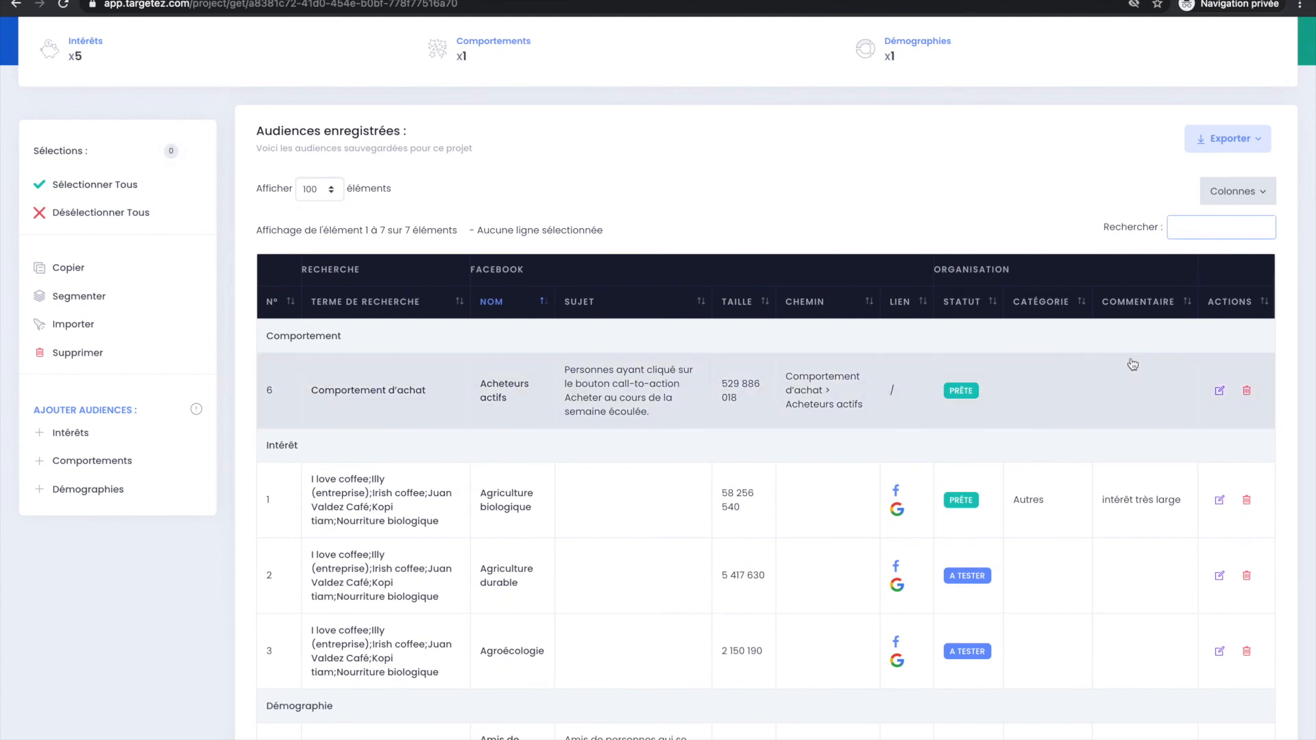
type("compo")
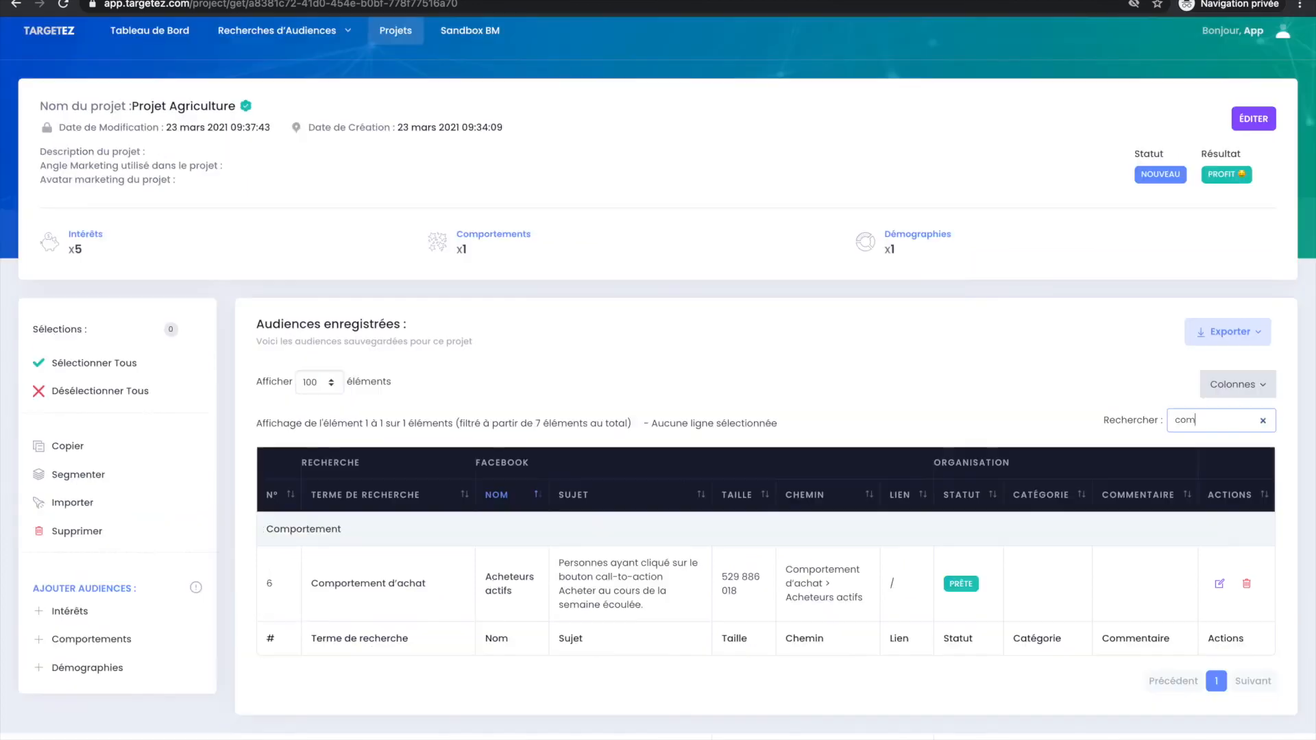
key("BackSpace")
key("BackSpace")
key("BackSpace")
key("BackSpace")
key("BackSpace")
type("démo")
key("BackSpace")
key("BackSpace")
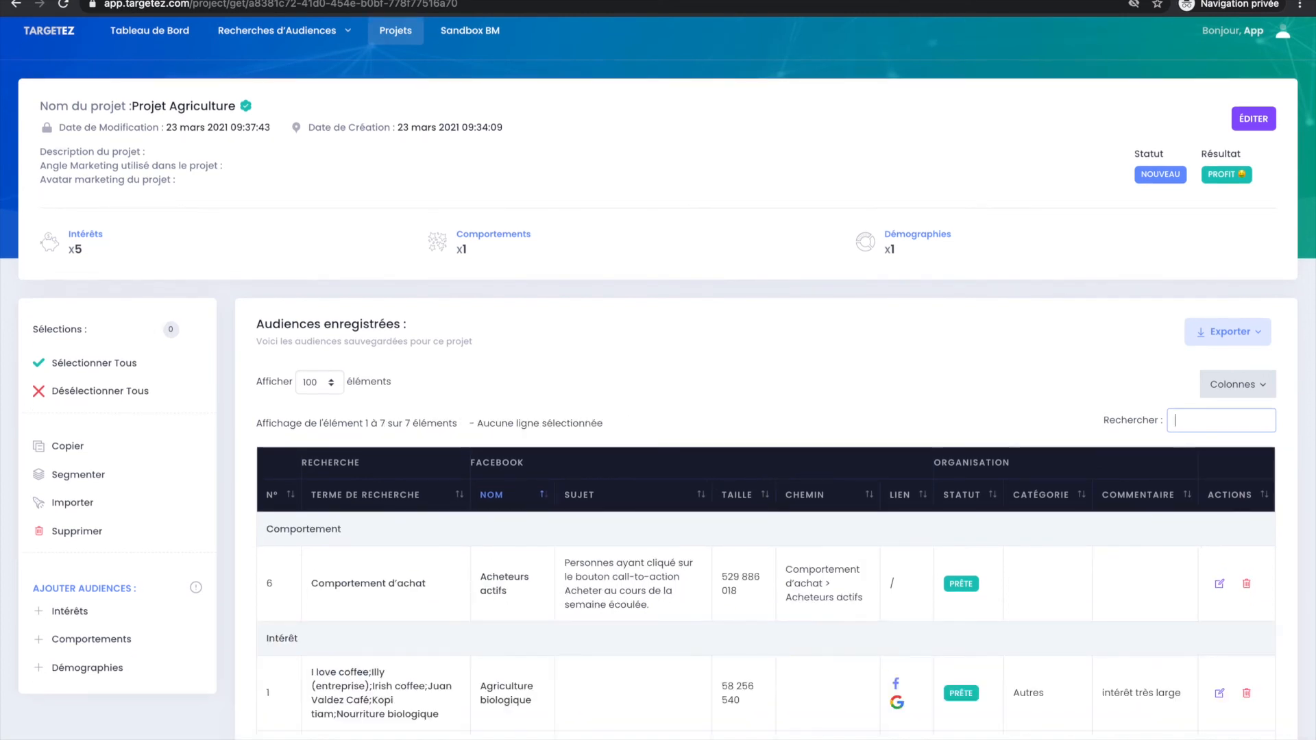
Search the project's saved audiences for "intér" and then "biol", review the matches, and clear the search.
type("intér")
key("BackSpace")
key("BackSpace")
key("BackSpace")
type("biol")
scroll(666, 494, "down", 3)
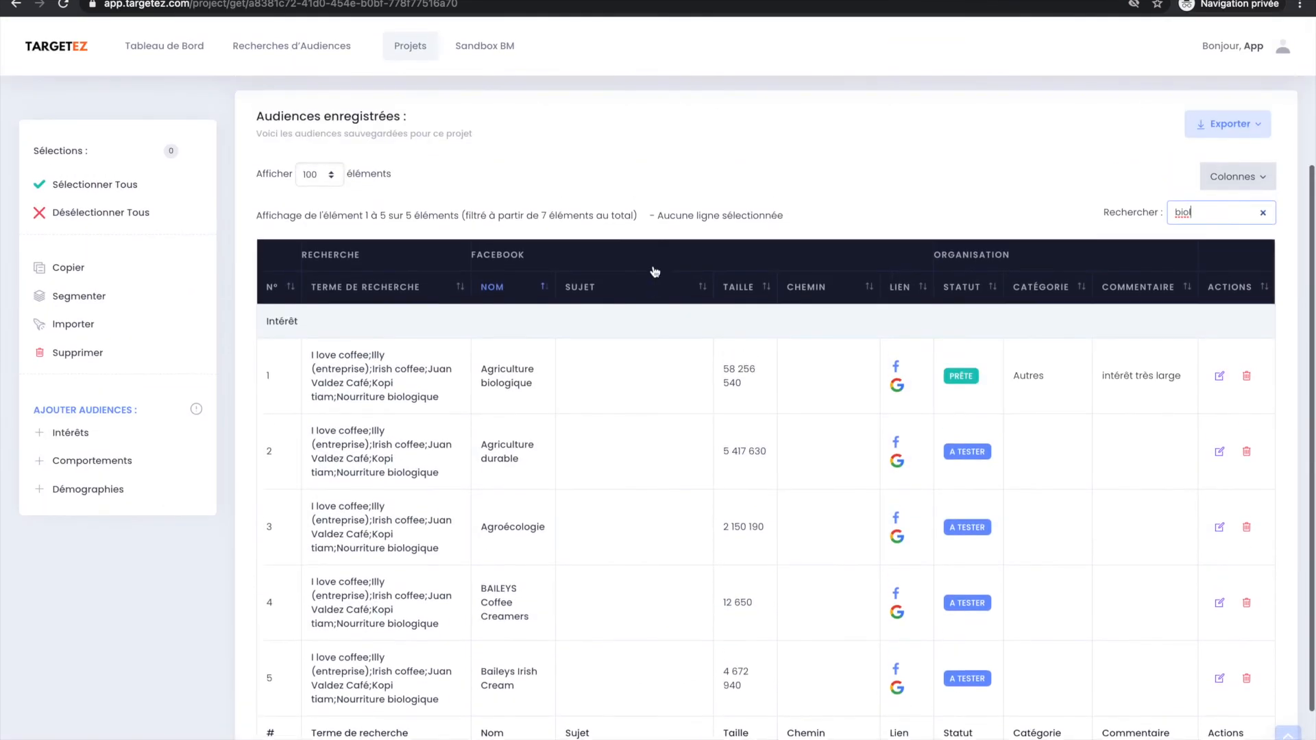
scroll(654, 271, "up", 1)
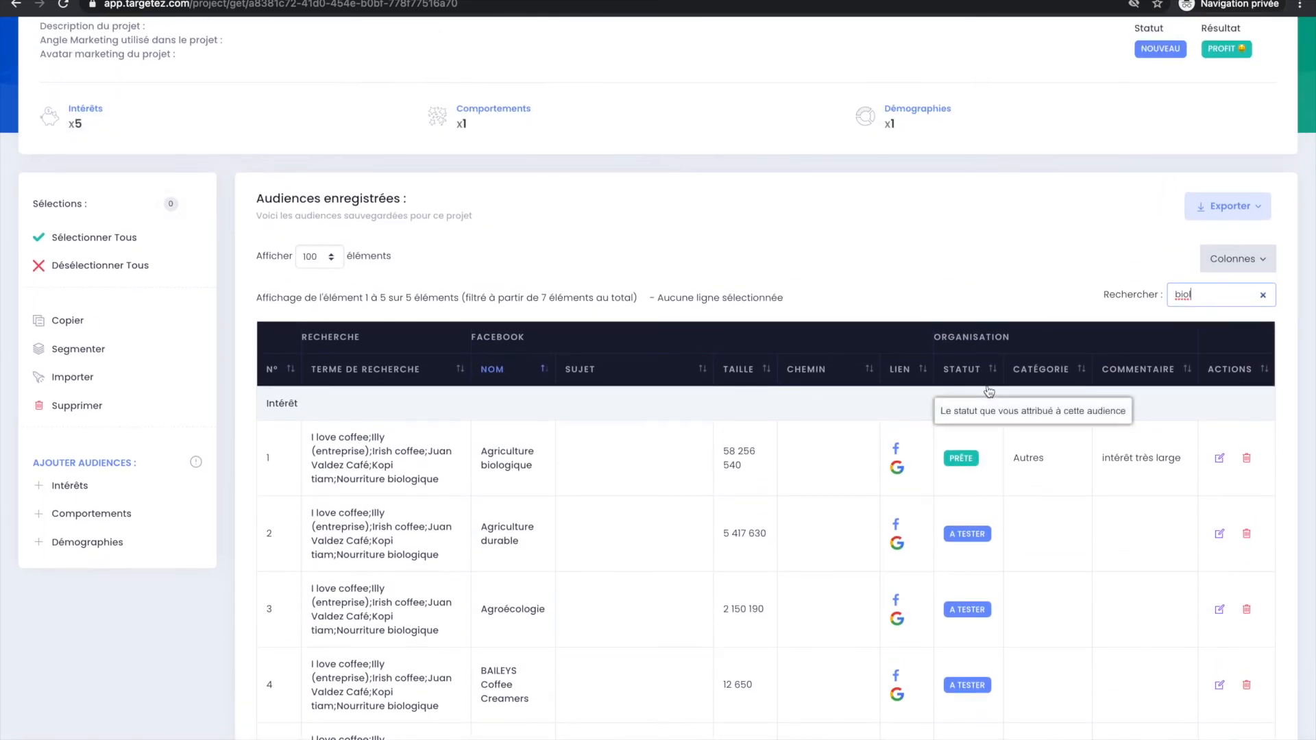
key("BackSpace")
key("BackSpace")
key("BackSpace")
key("BackSpace")
left_click(1093, 213)
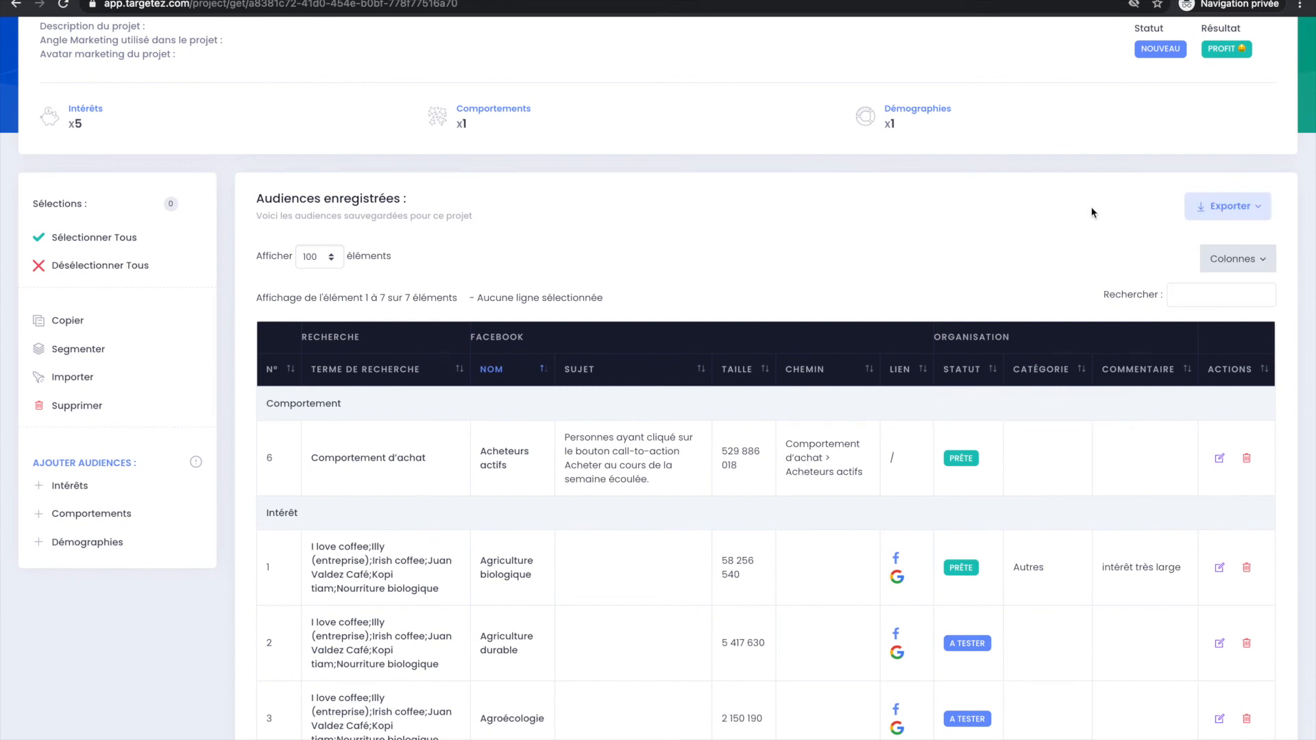
Export Projet Agriculture's saved audiences as a PDF, check the exported file, and return to the project.
scroll(678, 316, "up", 1)
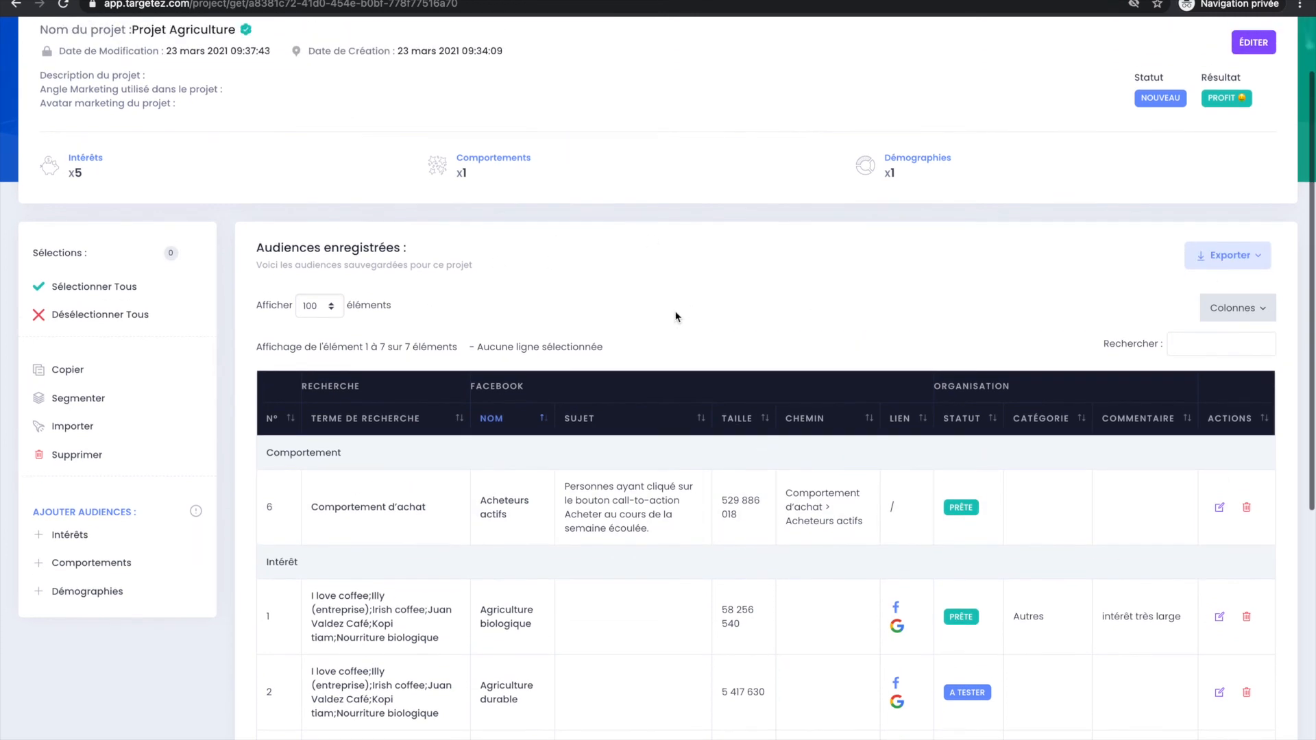
left_click(1213, 260)
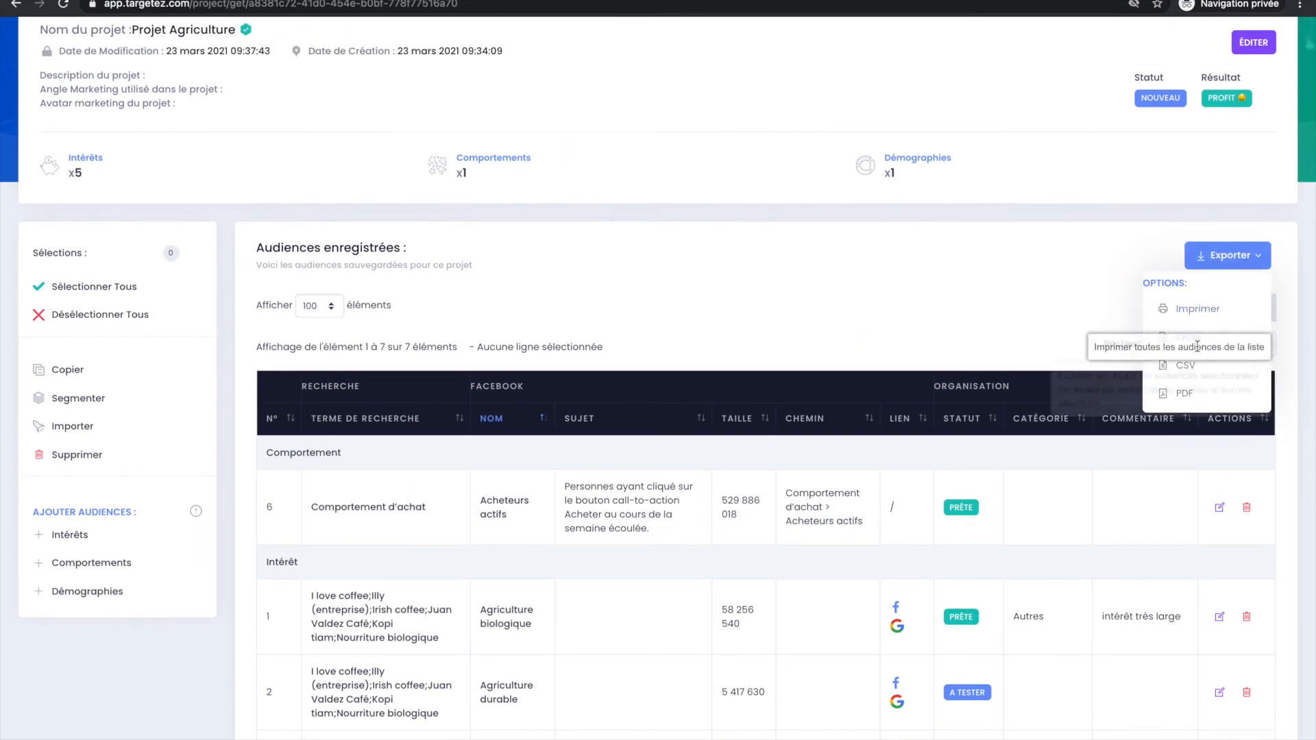
left_click(1186, 401)
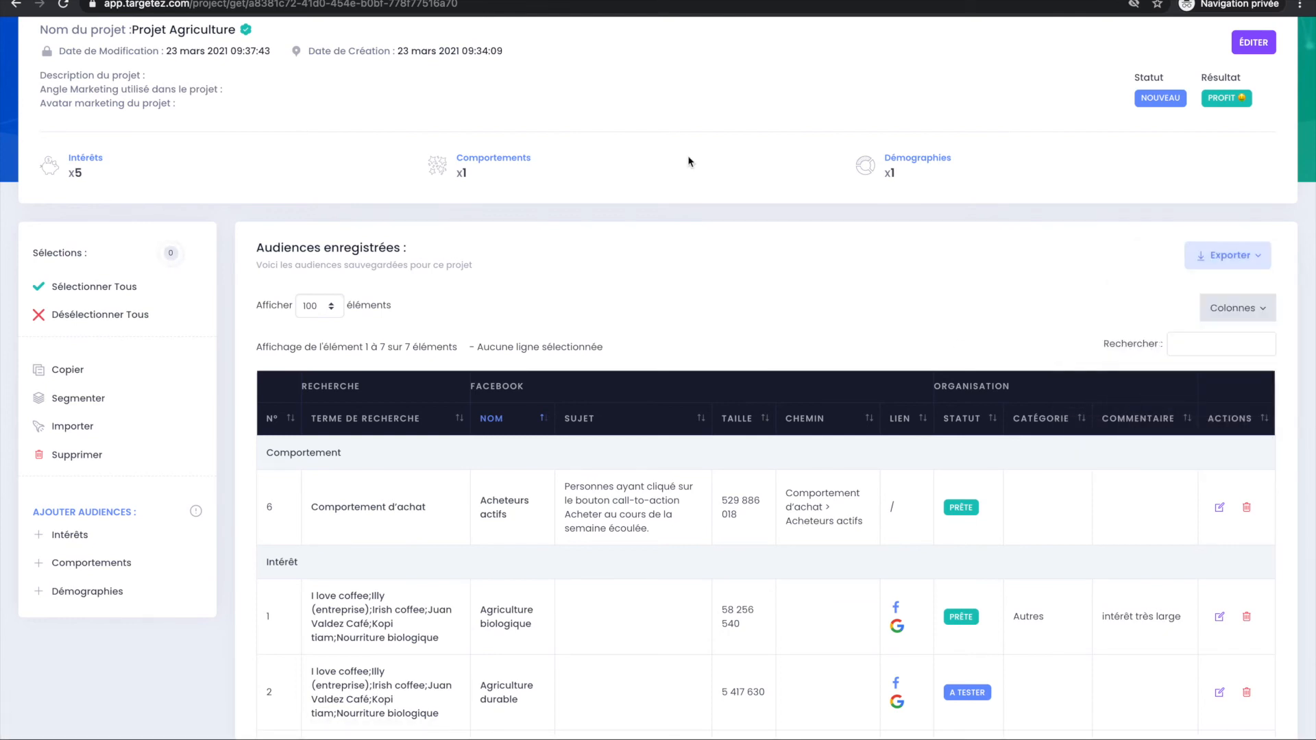
left_click(151, 738)
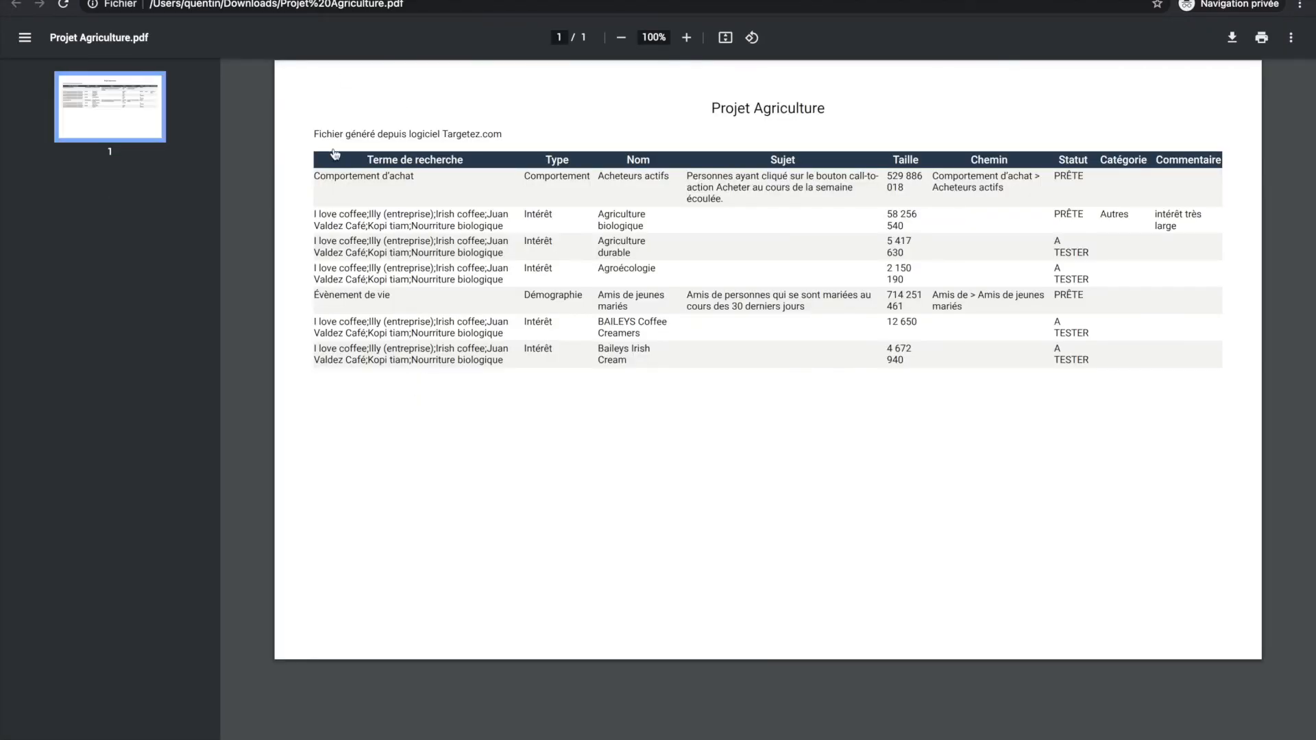
key("super+w")
scroll(446, 249, "up", 2)
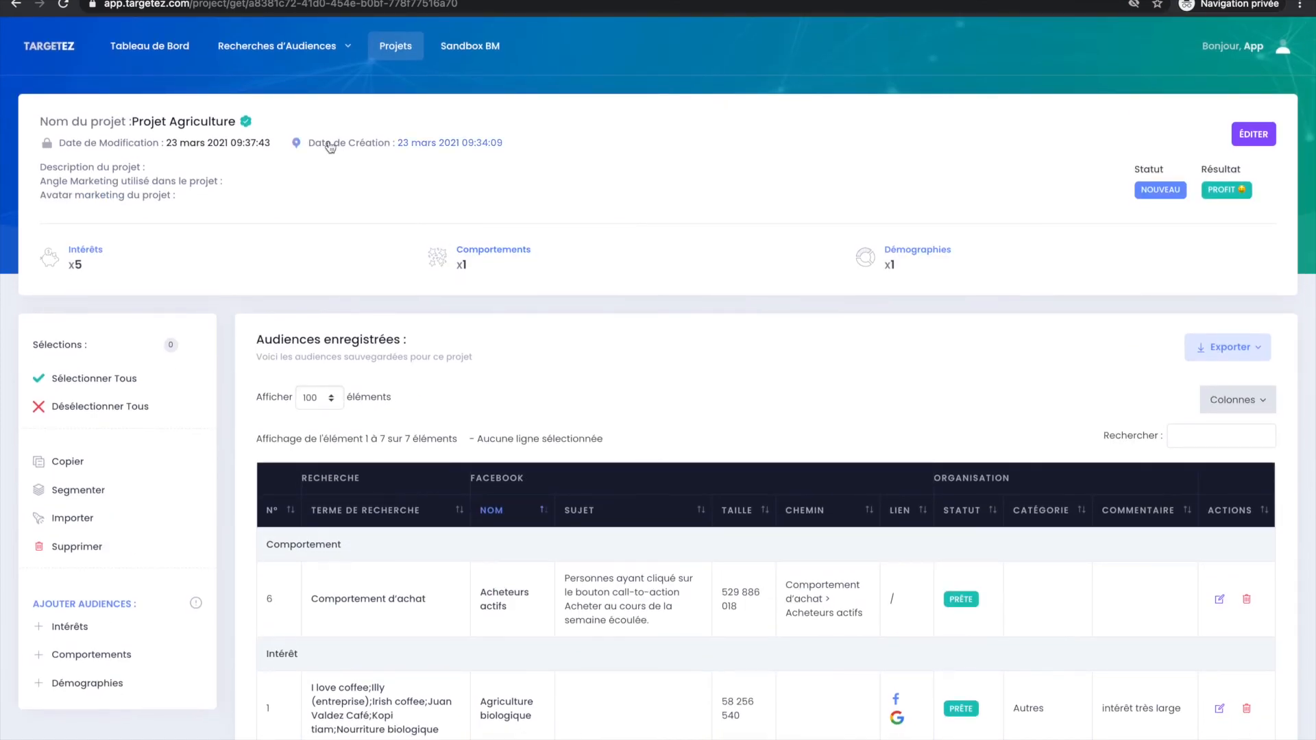
Leave the project and review the five latest searches and projects on the dashboard.
scroll(308, 329, "down", 8)
scroll(306, 328, "up", 10)
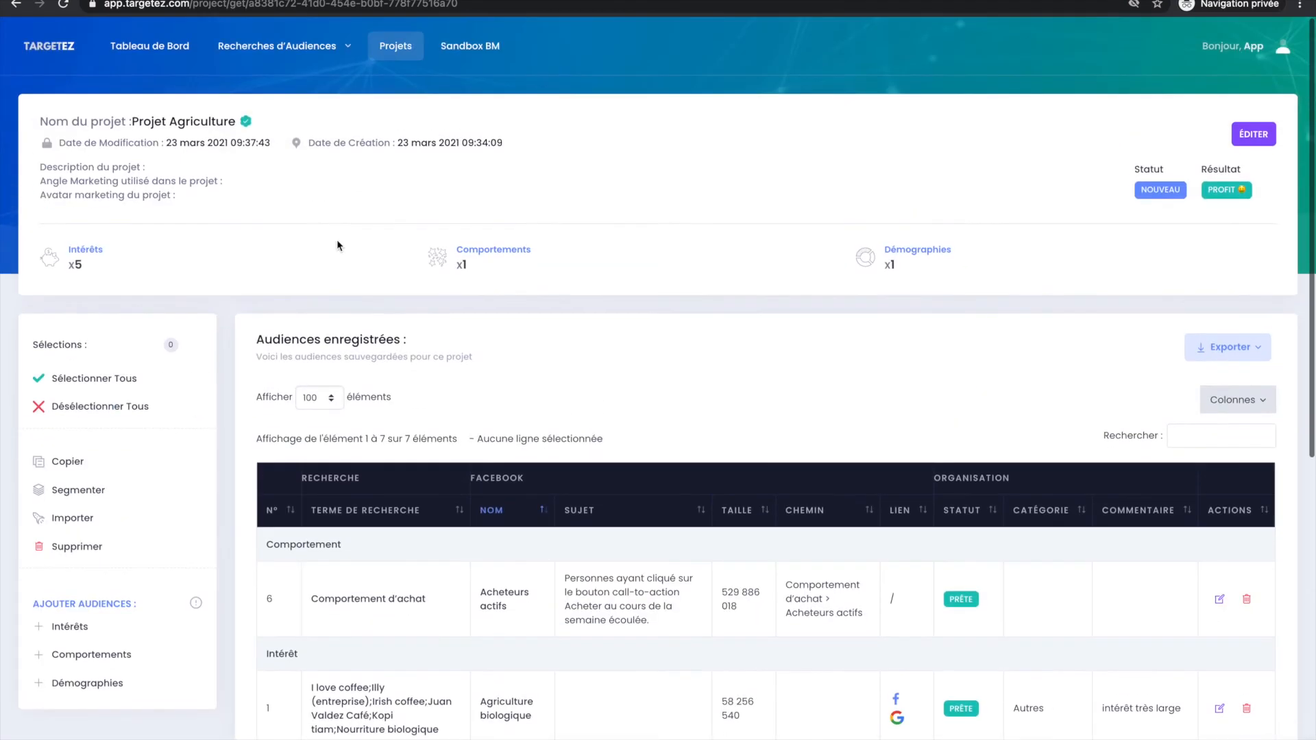
left_click(383, 44)
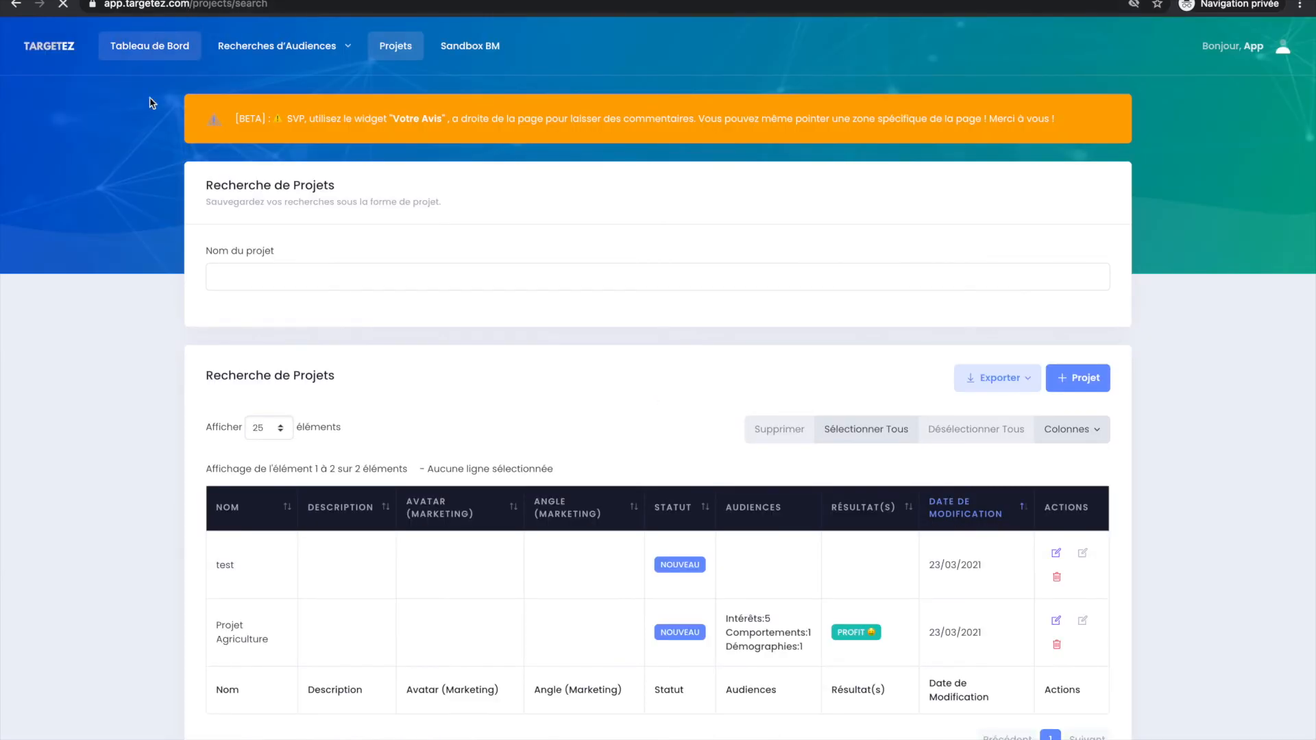
scroll(207, 397, "down", 5)
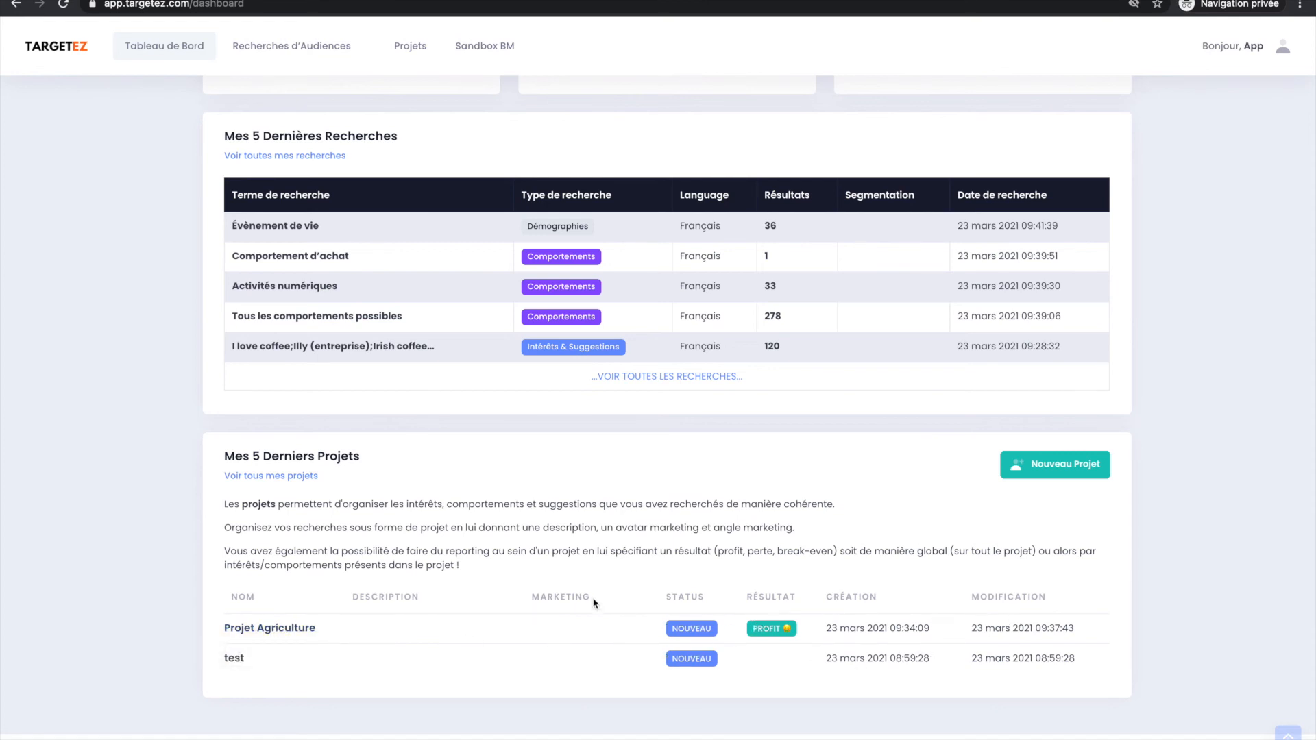
scroll(470, 227, "up", 7)
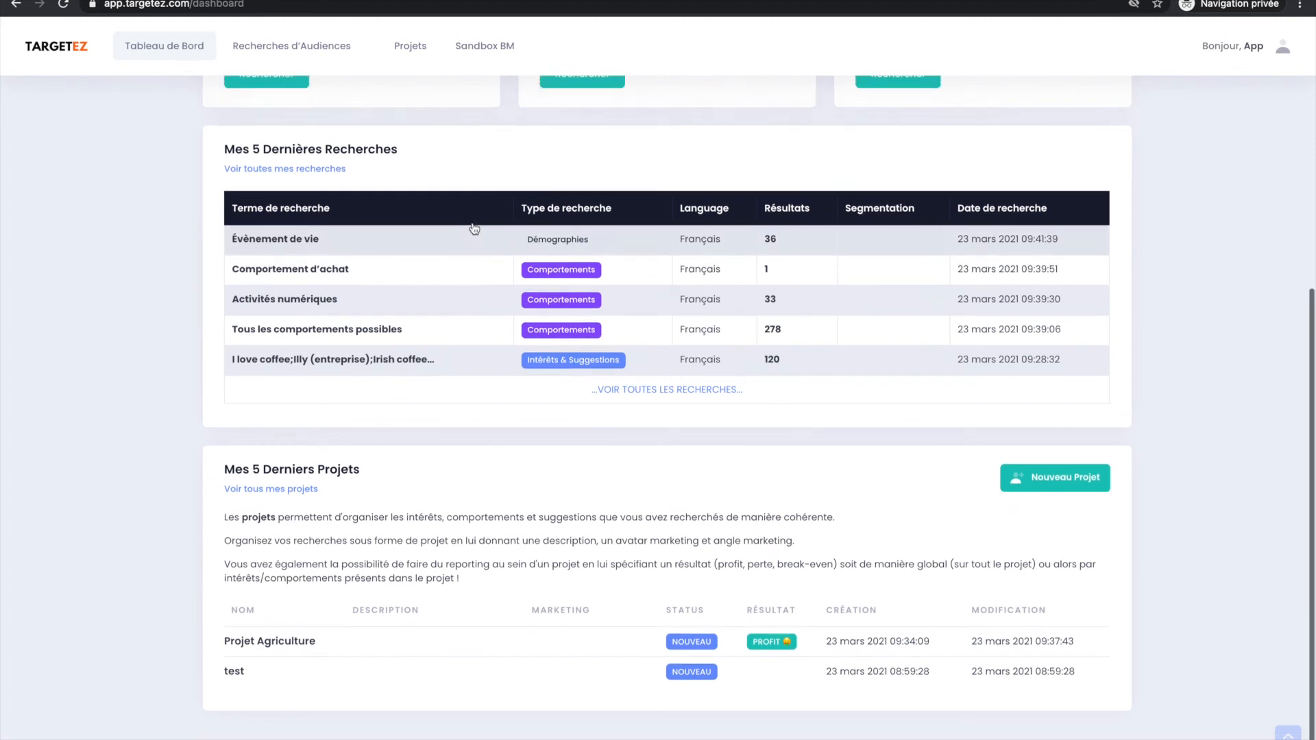
Open the project list and review its project name search and the listed projects.
left_click(396, 55)
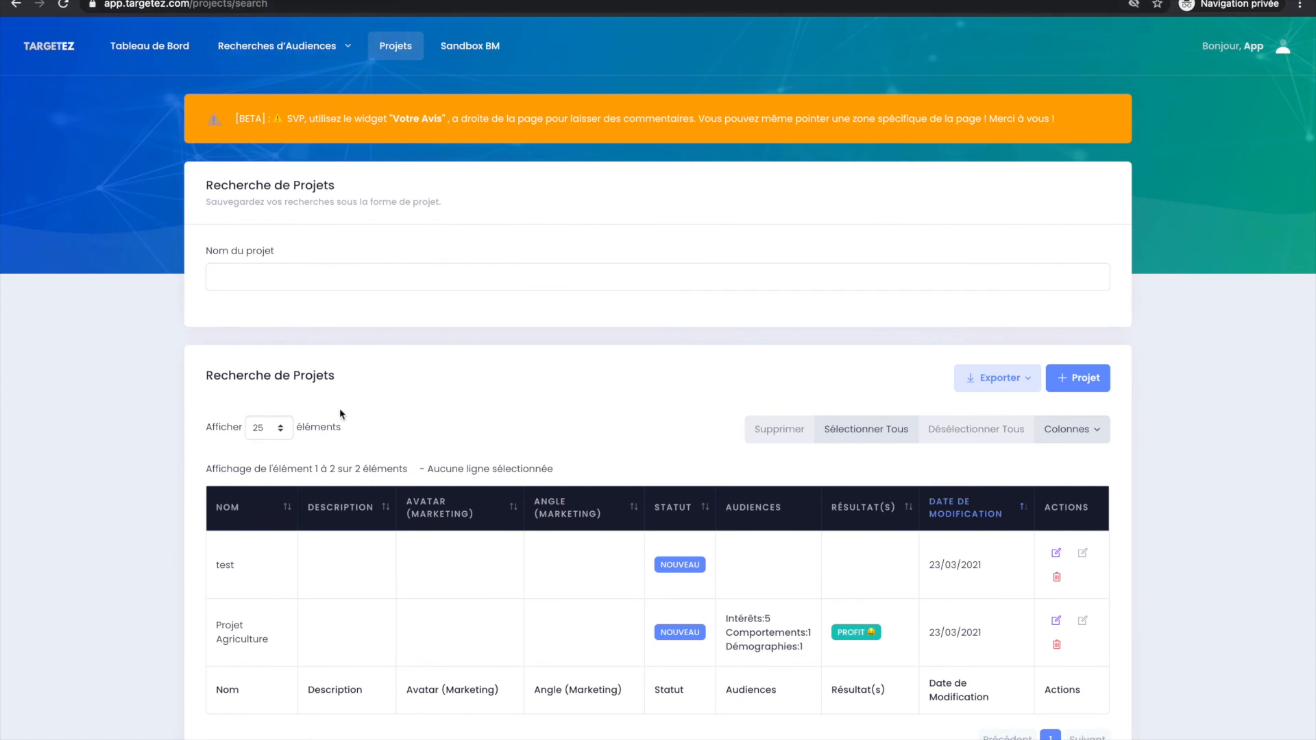
scroll(341, 413, "down", 1)
scroll(434, 508, "up", 1)
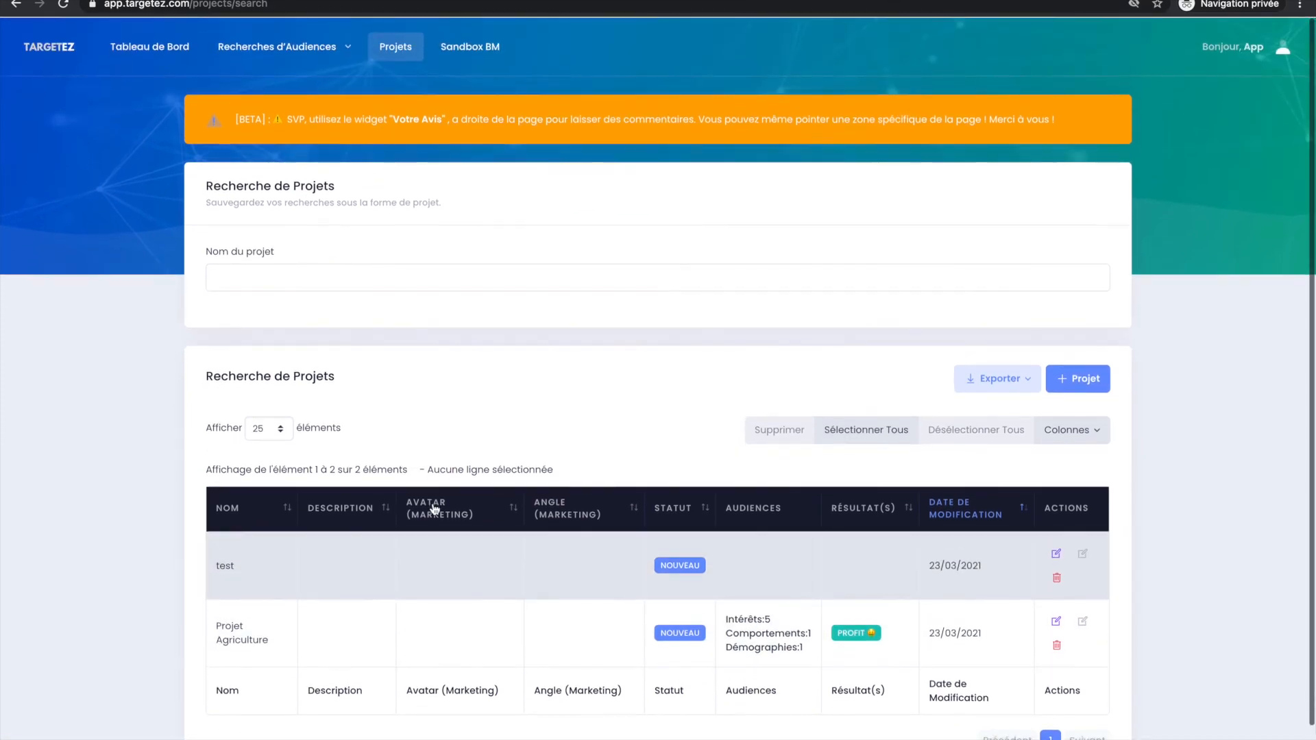
left_click(309, 269)
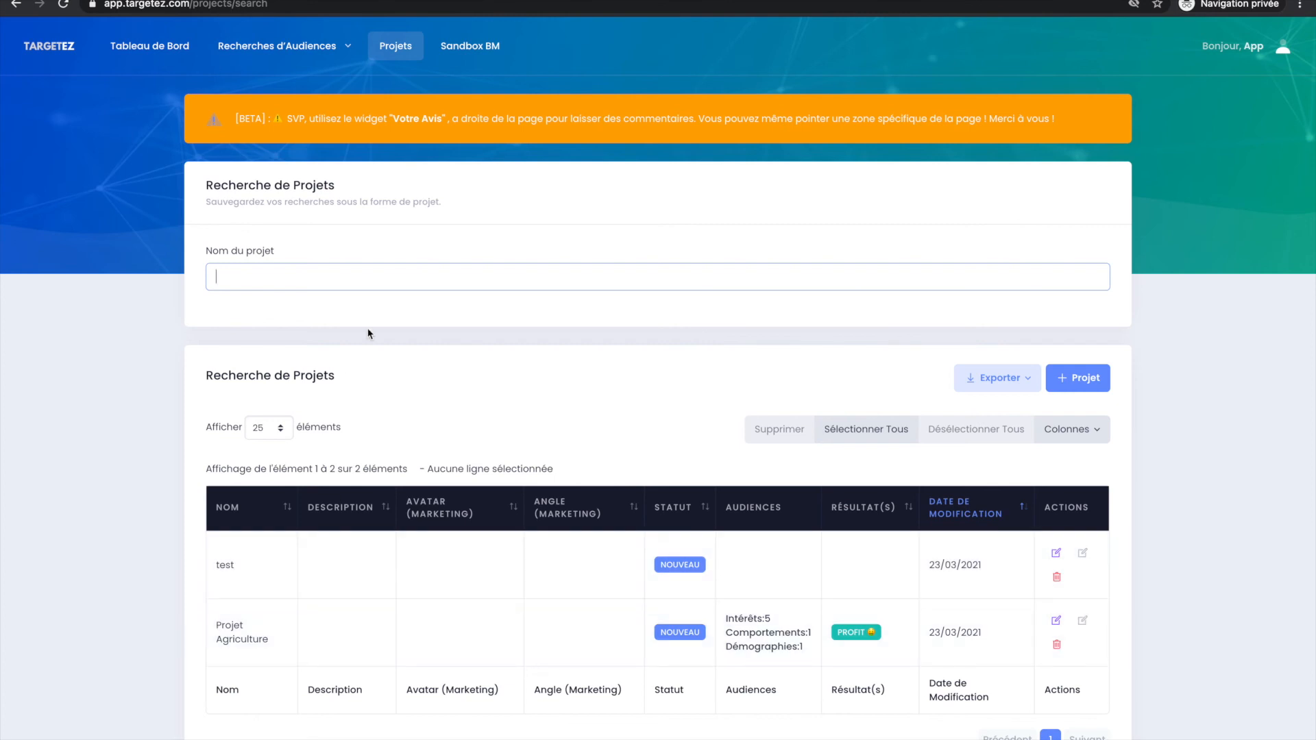
left_click(605, 65)
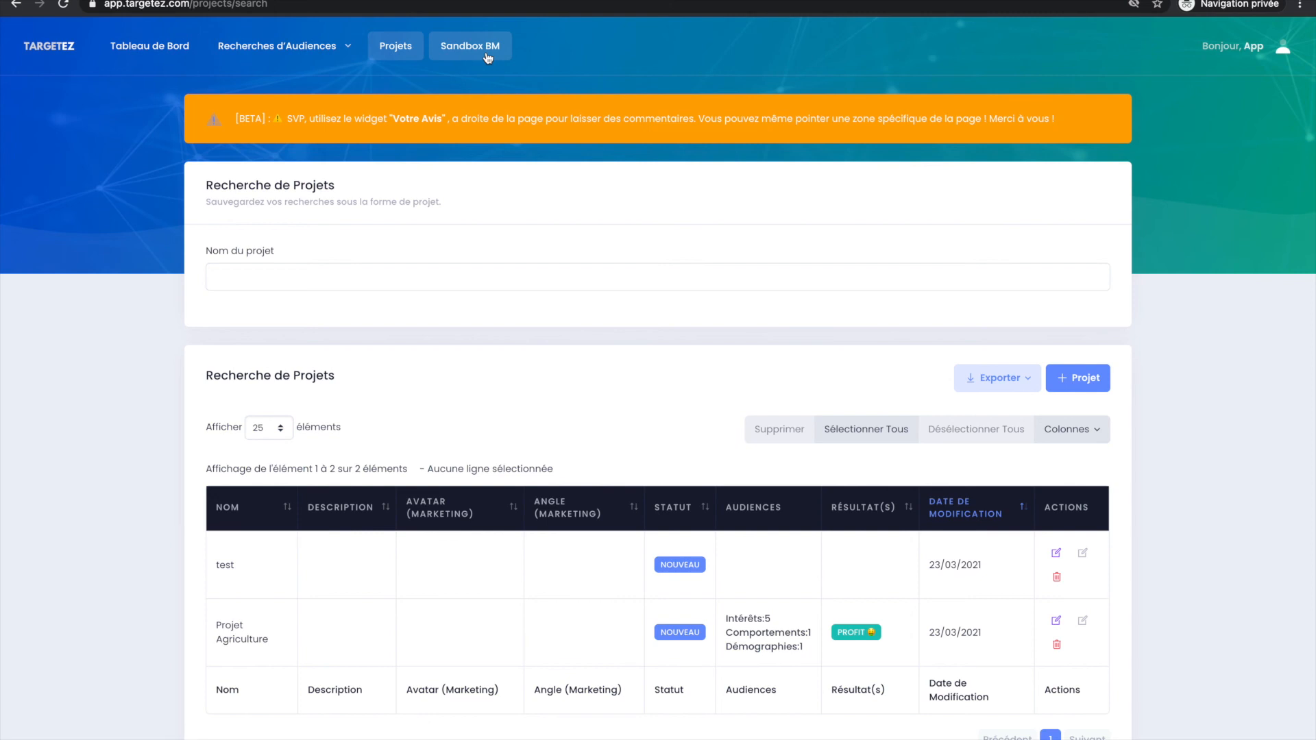
Open the user account's integrations page to review the connected Facebook profile and ad account.
left_click(502, 56)
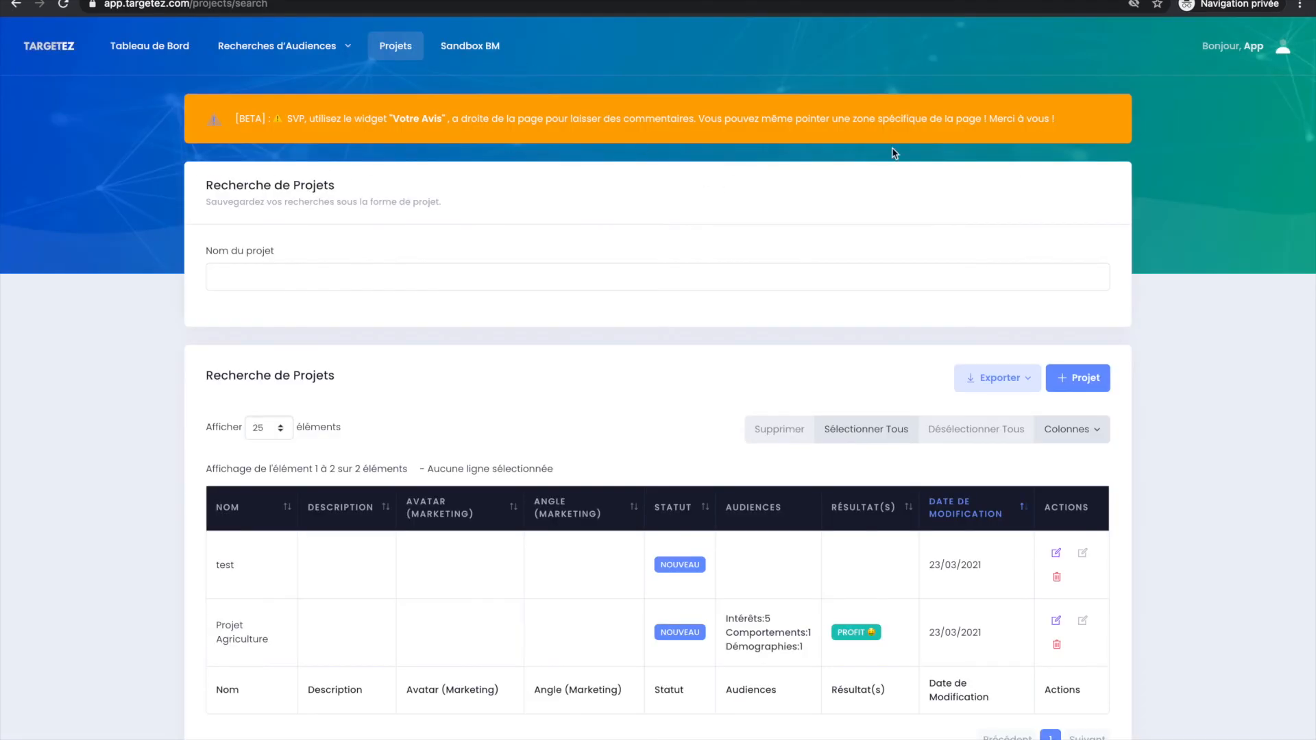
left_click(1247, 46)
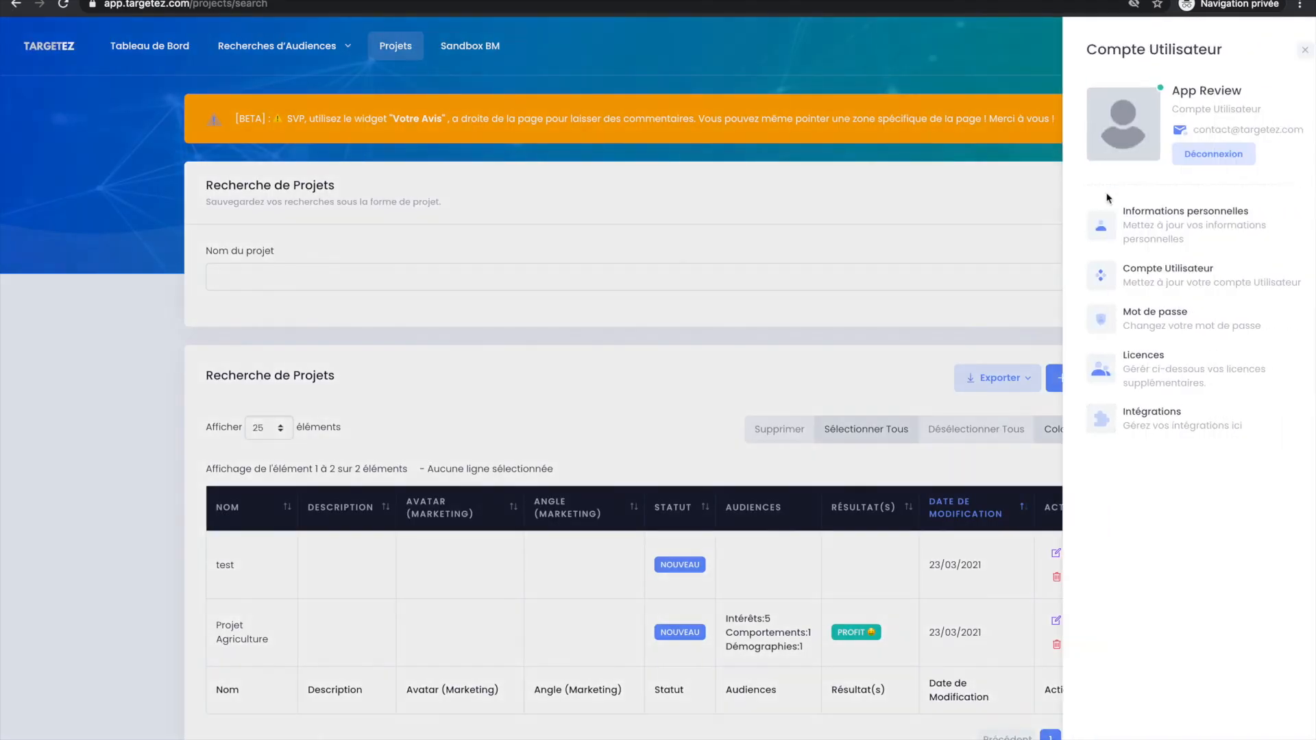
left_click(988, 81)
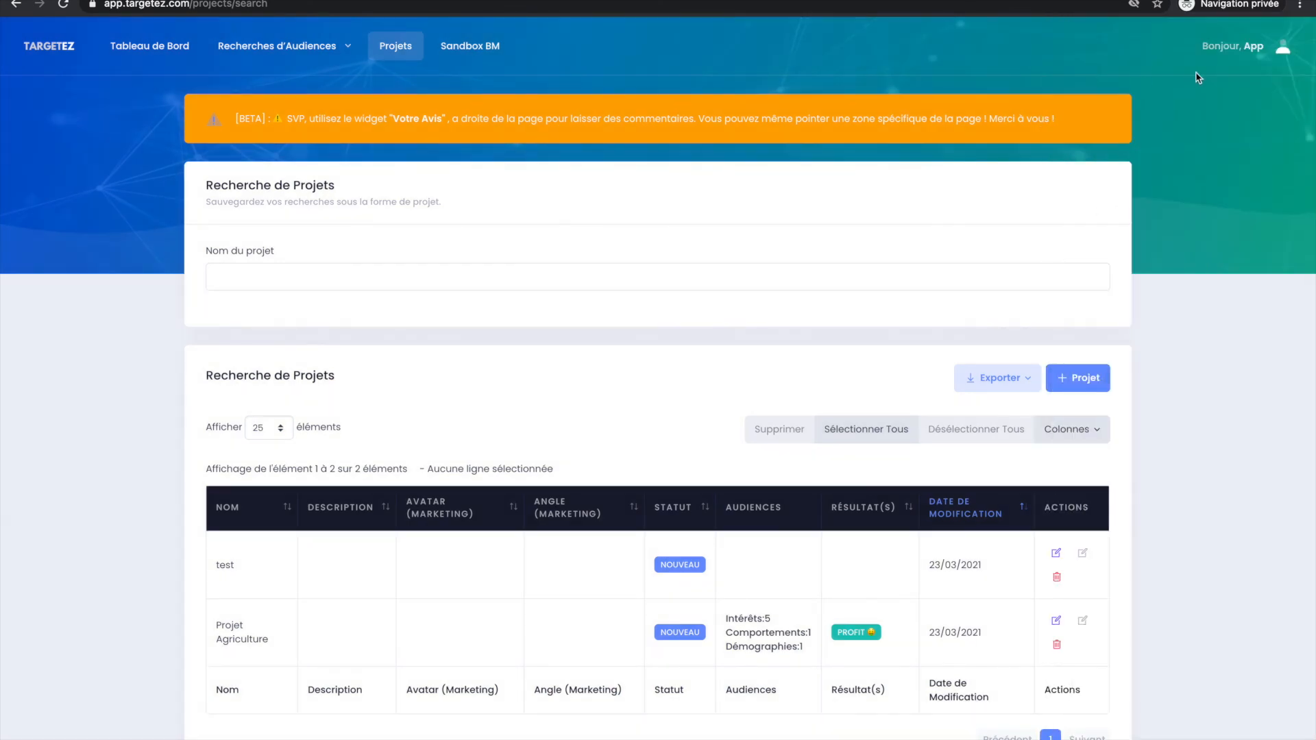
left_click(1233, 46)
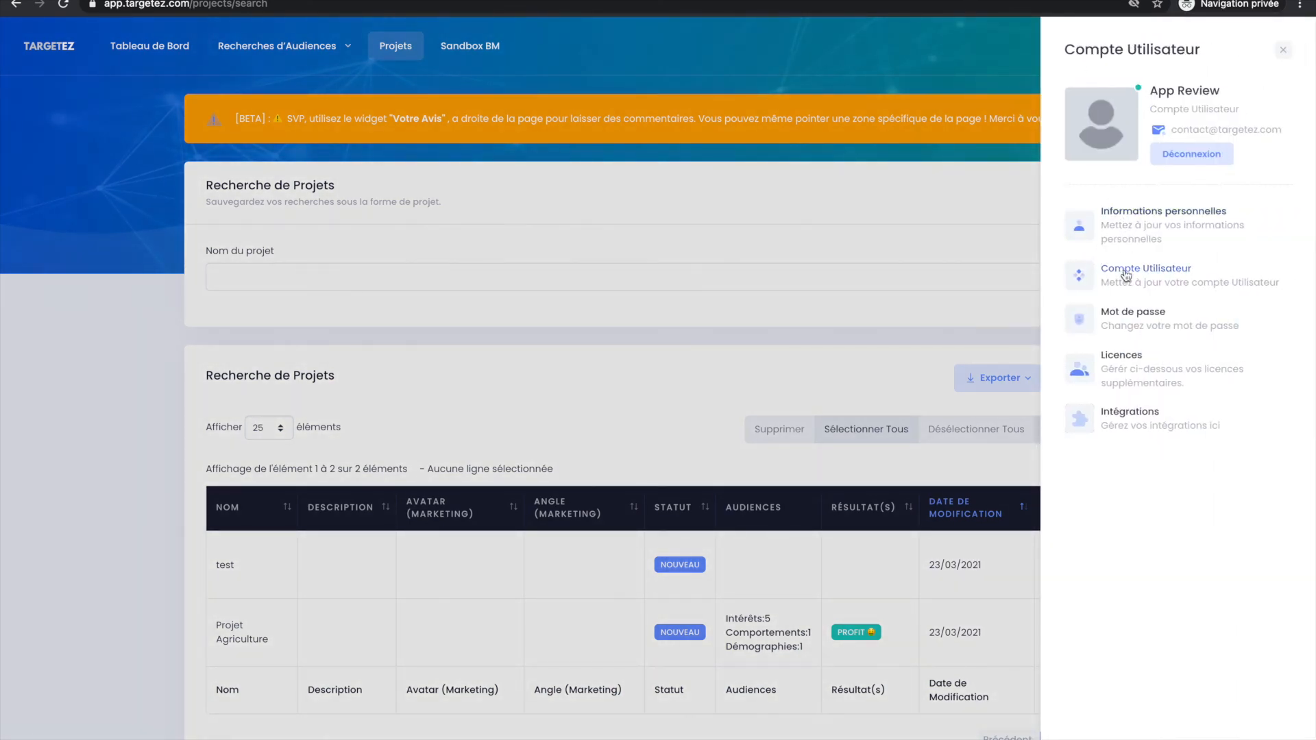
left_click(1124, 414)
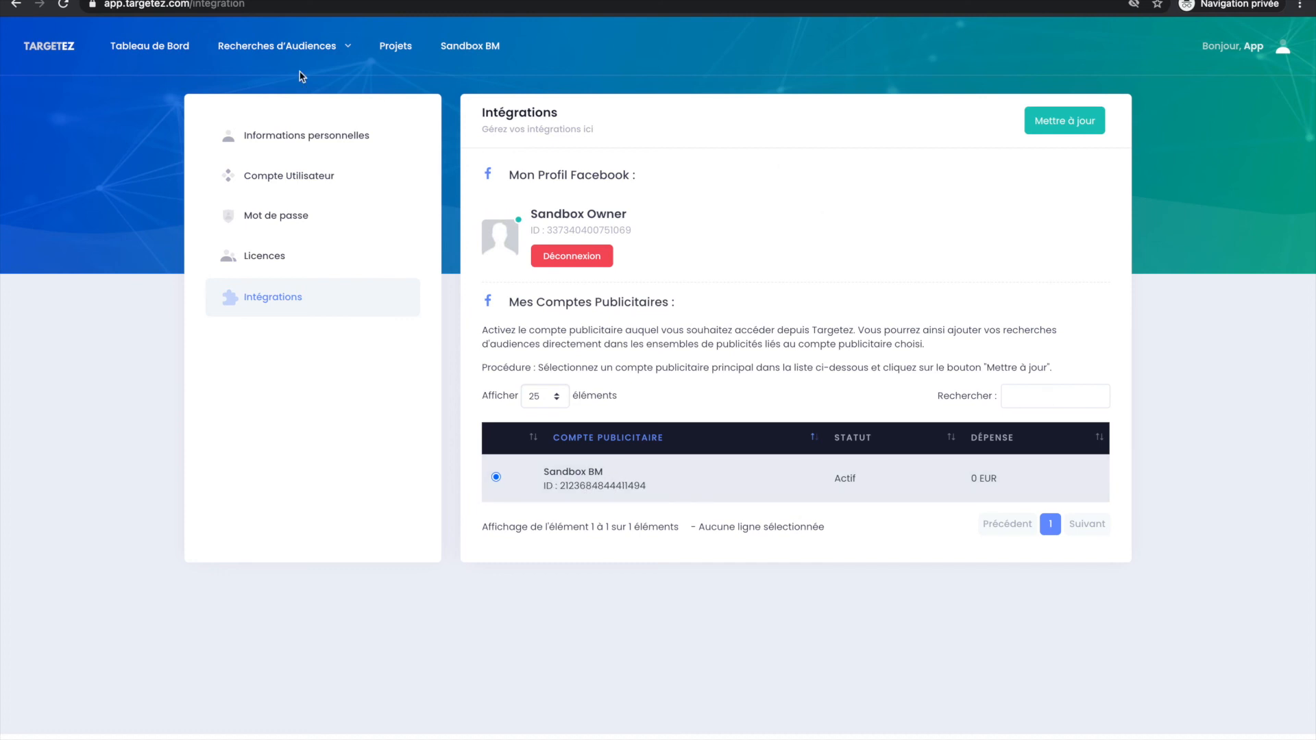
Return to the dashboard and open the recent search "Tous les comportements possibles".
left_click(158, 46)
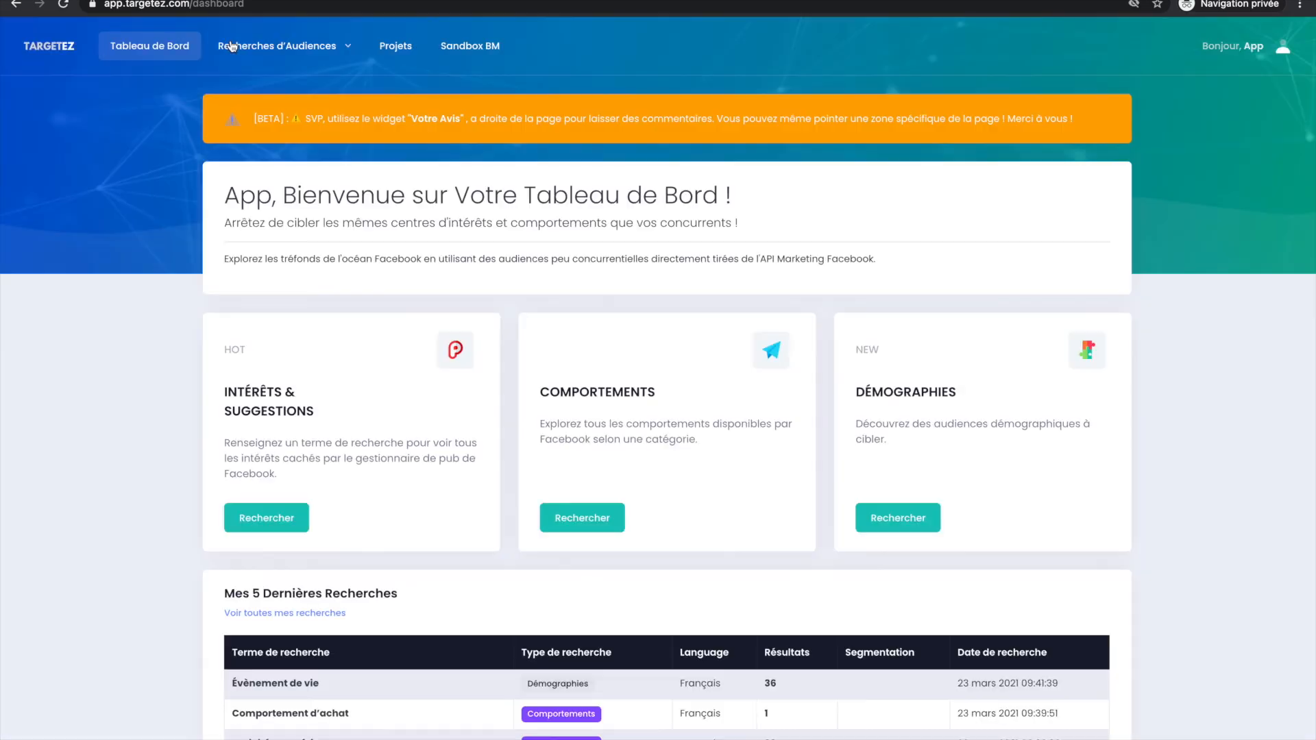
scroll(277, 543, "down", 5)
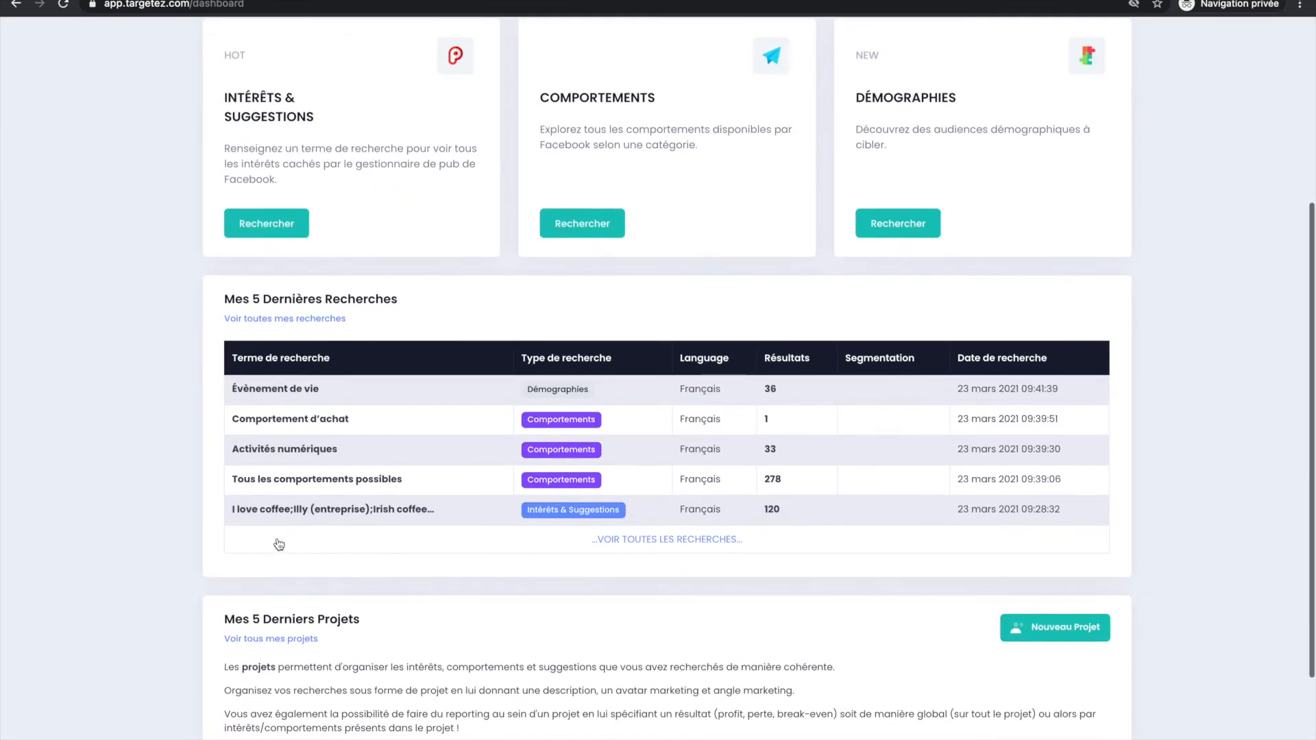
scroll(277, 539, "up", 3)
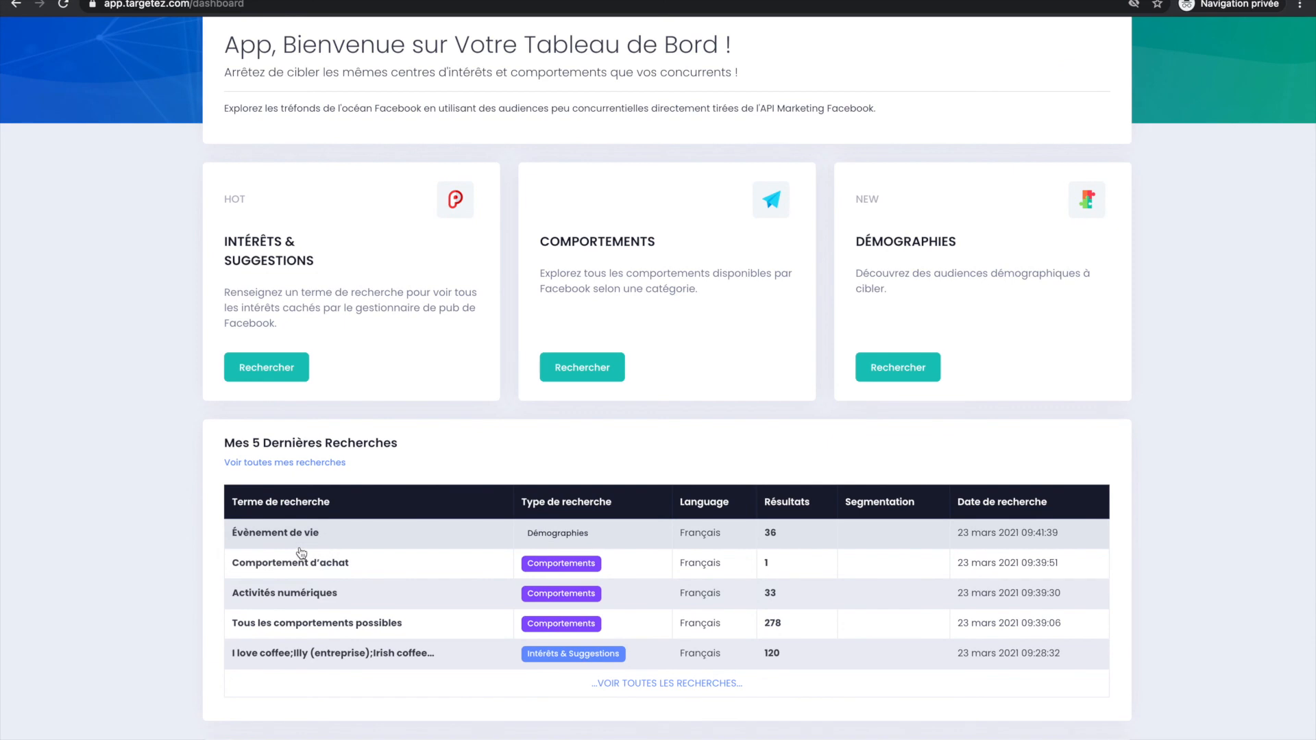
left_click(301, 622)
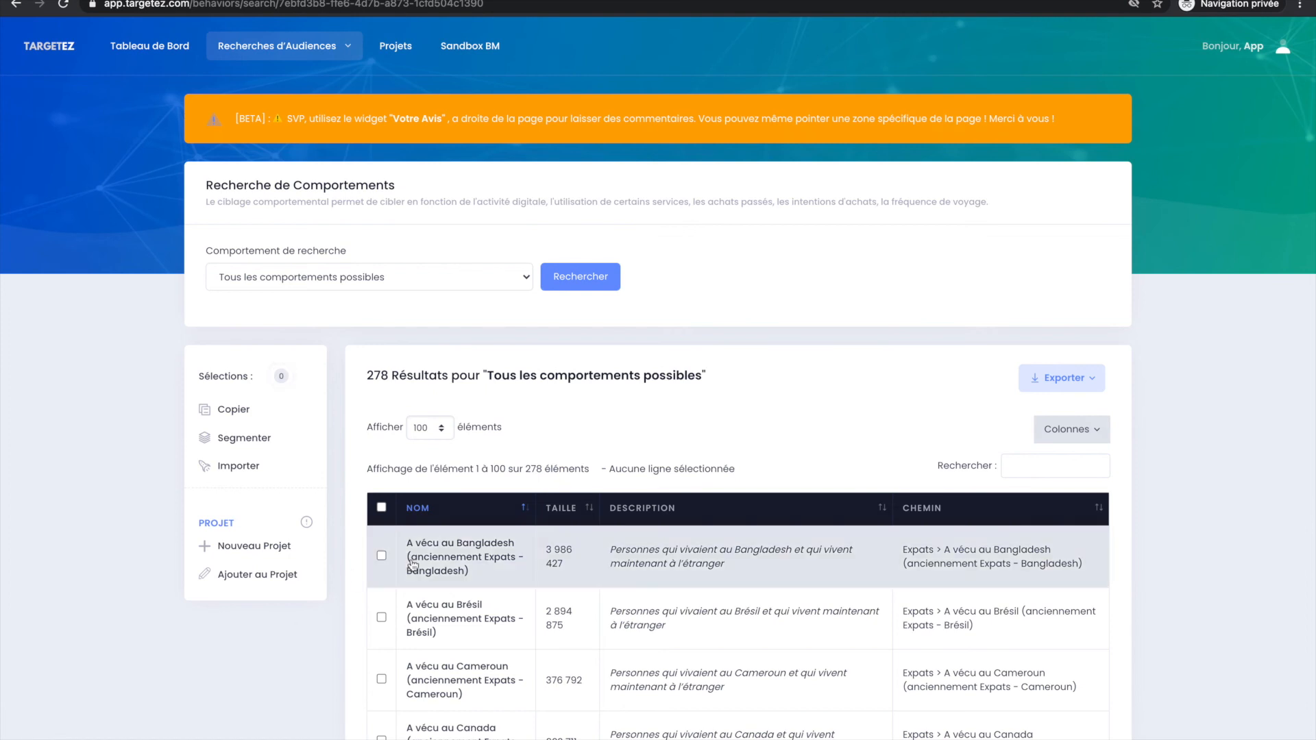
Select the former-expat behaviours for Bangladesh, Brésil, Cameroun, Canada, Danemark, Ghana, Guatemala and Honduras.
scroll(405, 560, "down", 3)
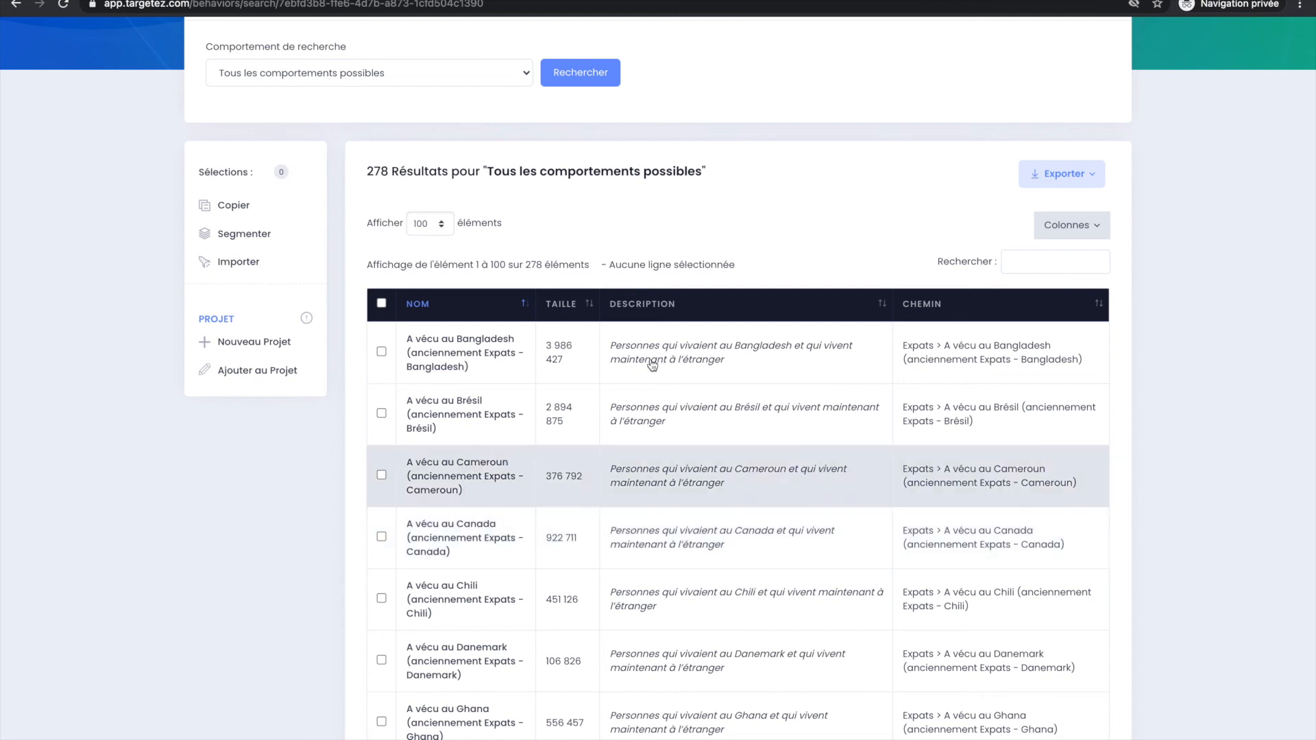
left_click(486, 351)
left_click(498, 525)
left_click(505, 487)
left_click(505, 429)
scroll(492, 601, "down", 3)
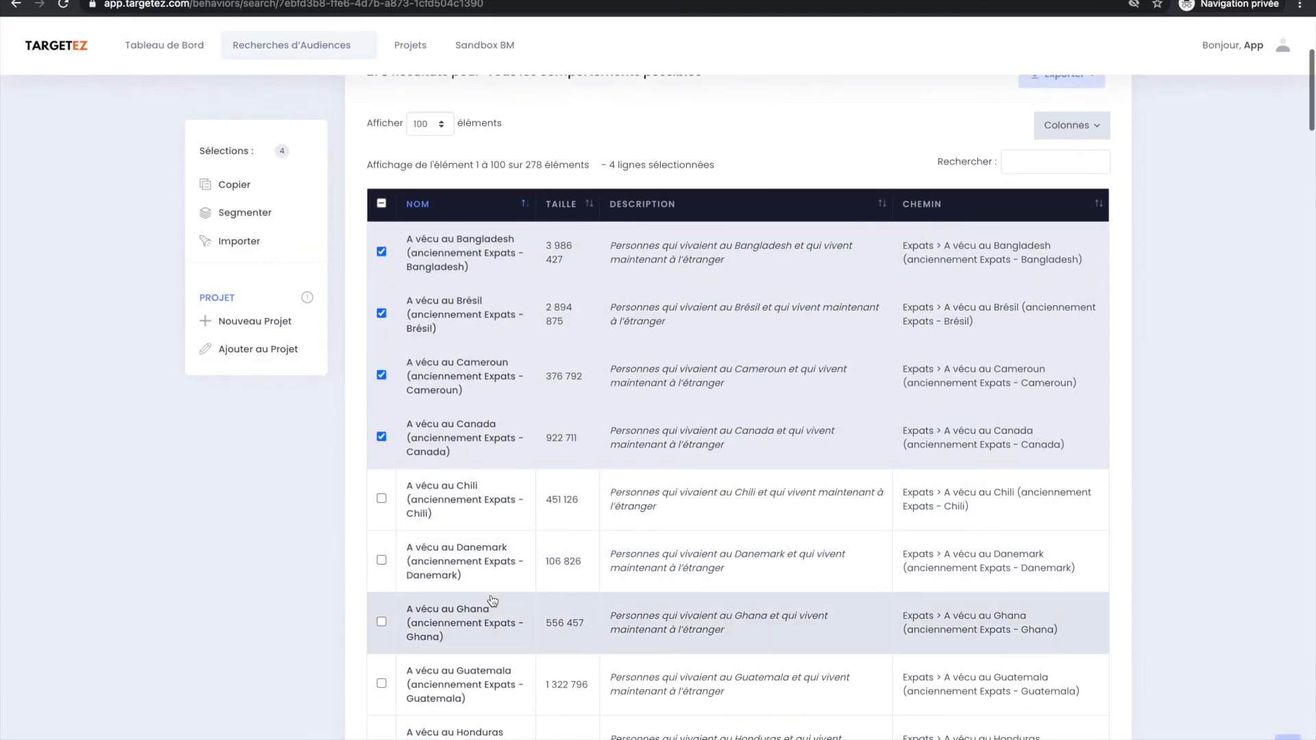
left_click(490, 583)
left_click(490, 633)
left_click(472, 531)
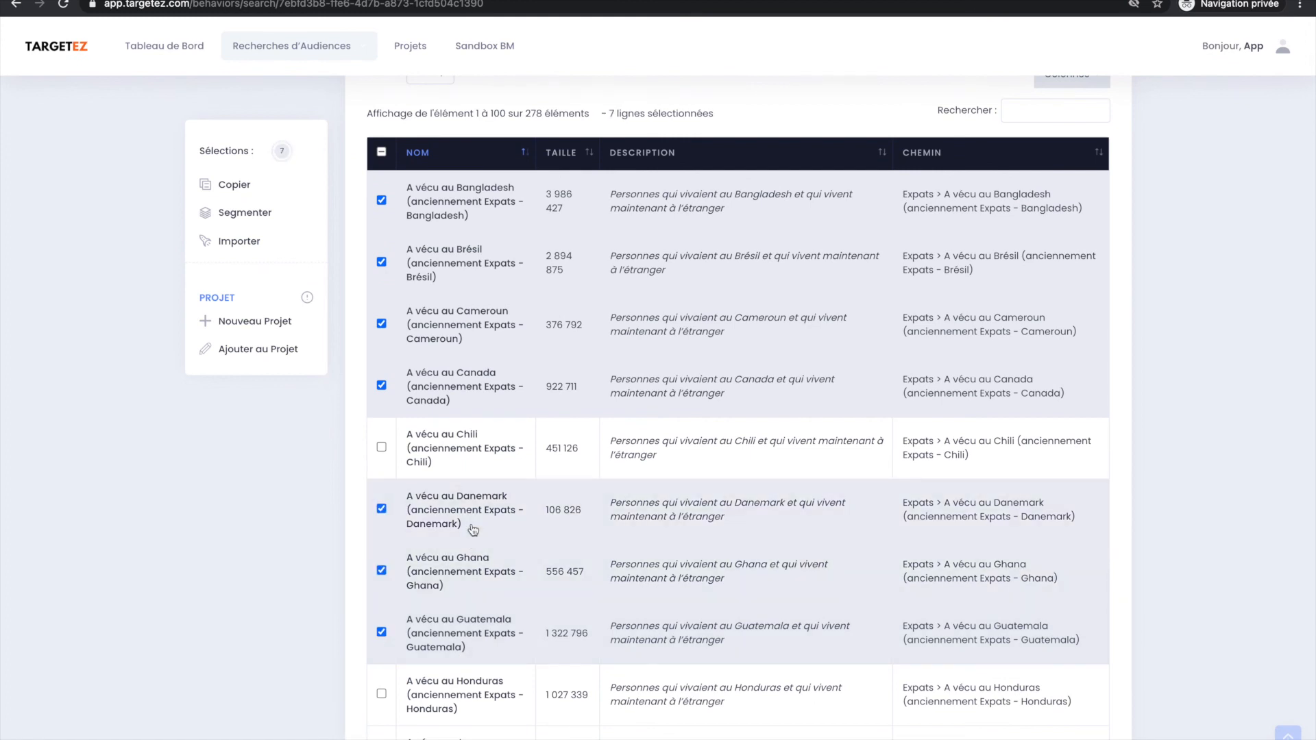
left_click(466, 682)
scroll(498, 433, "up", 1)
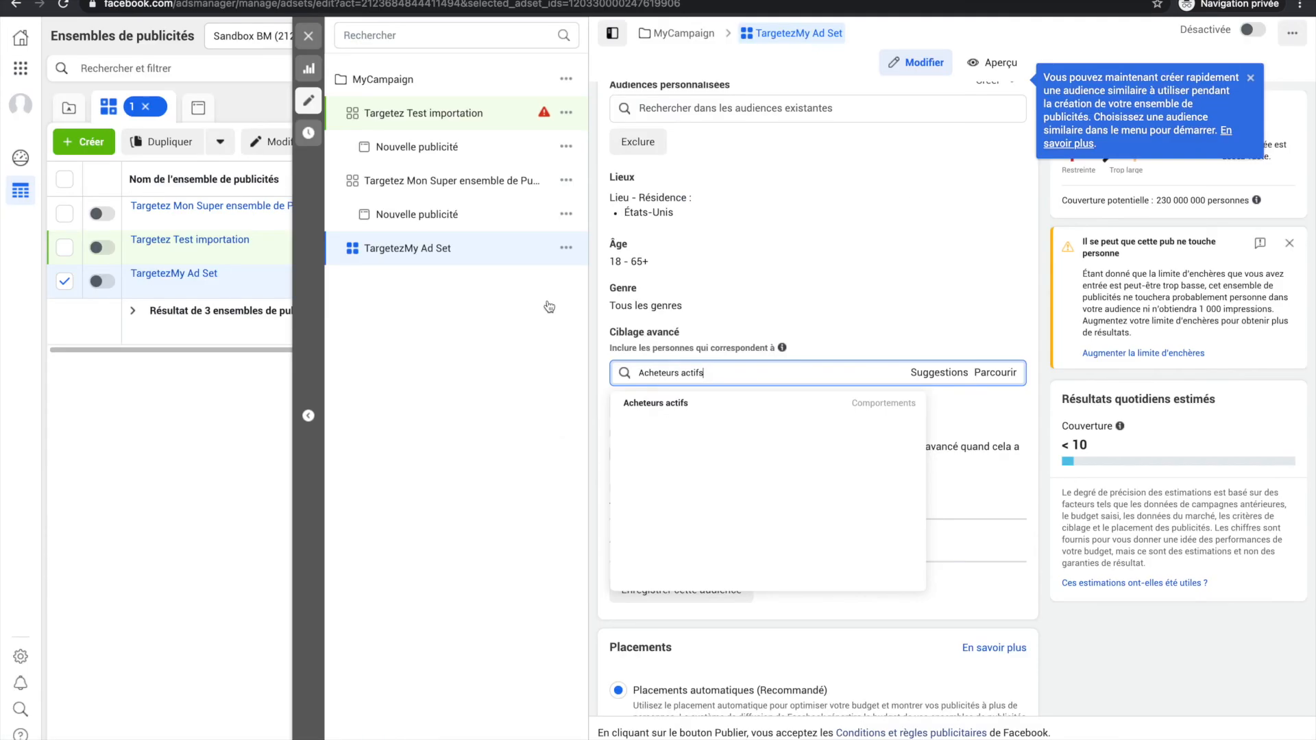
Switch to Facebook Ads Manager, add the Acheteurs actifs behaviour to TargetezMy Ad Set's advanced targeting, and add a narrowing condition.
triple_click(800, 376)
key("BackSpace")
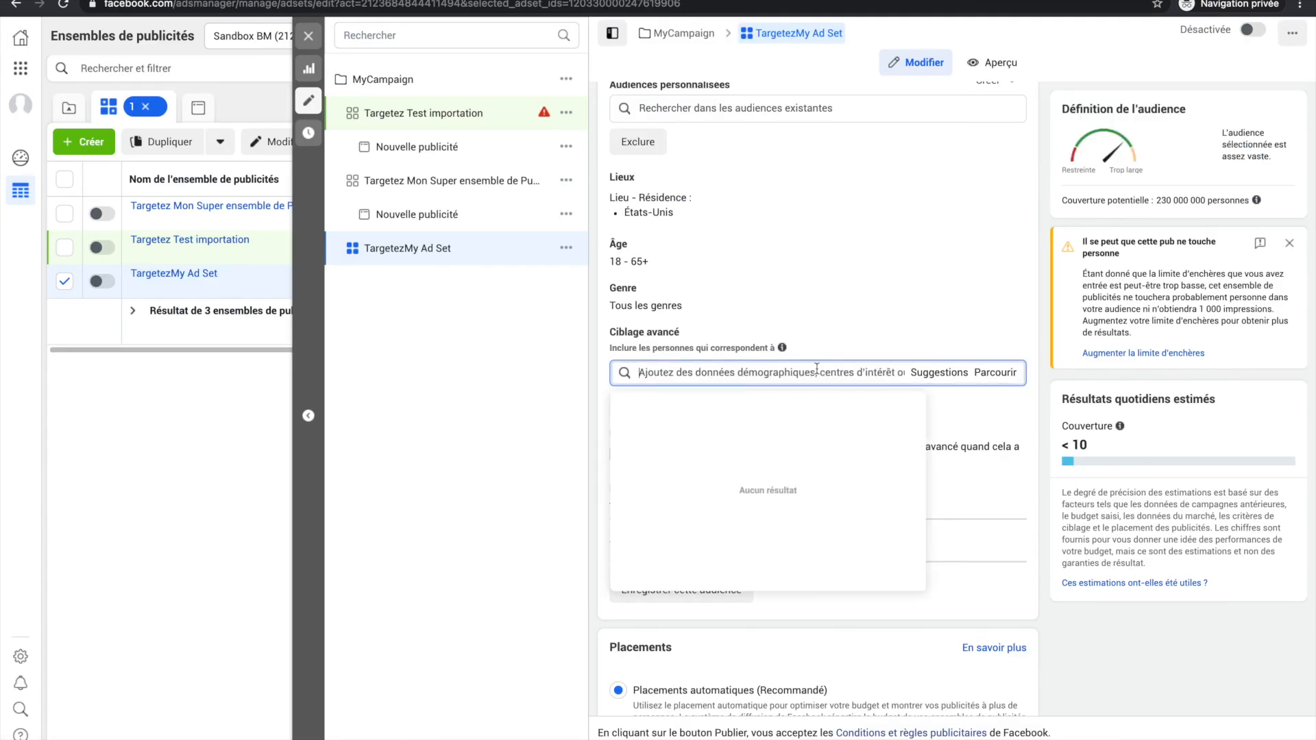
type("Acheteurs")
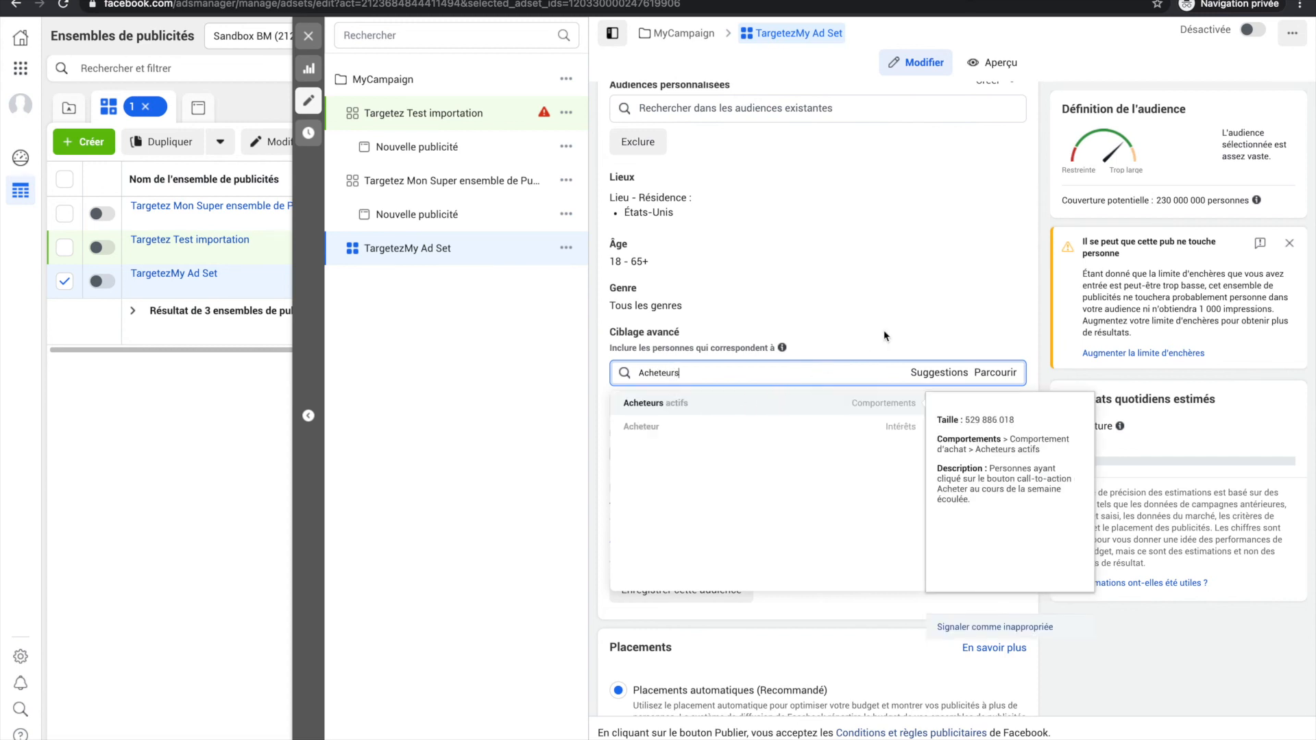
key("Return")
mouse_move(707, 399)
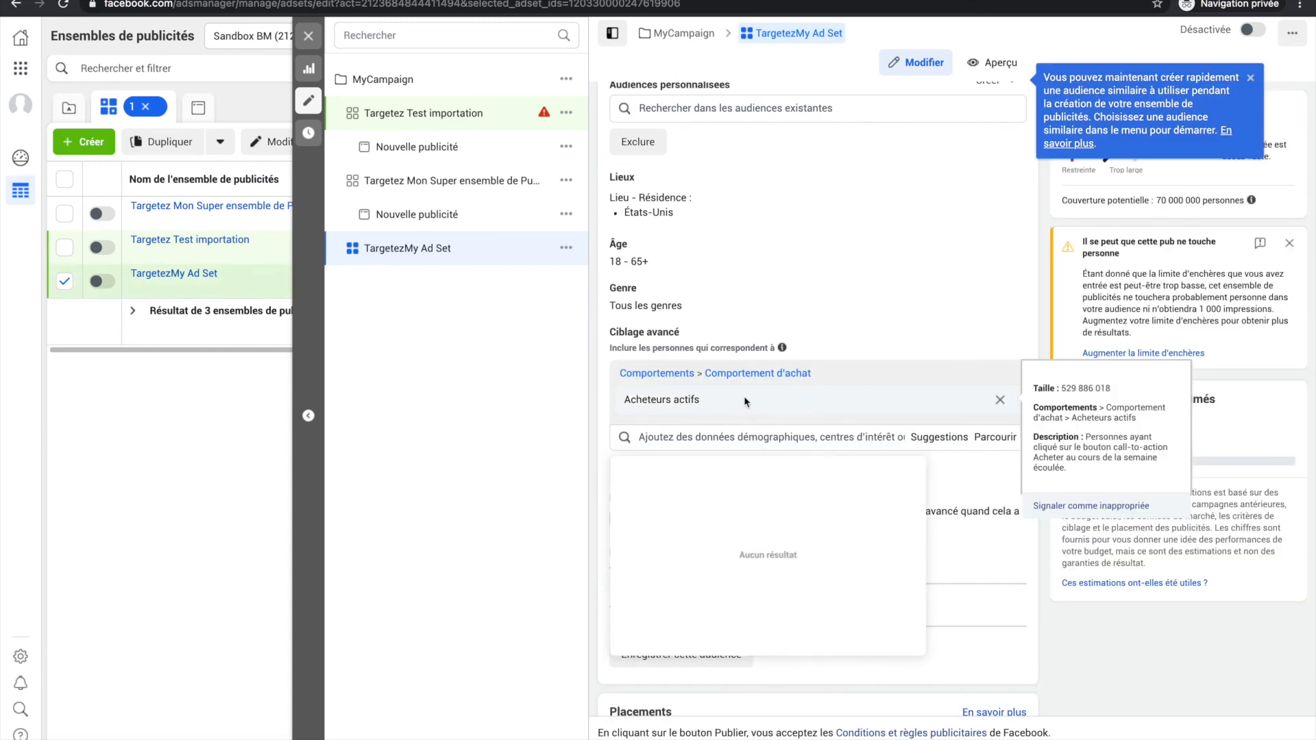
left_click(1043, 333)
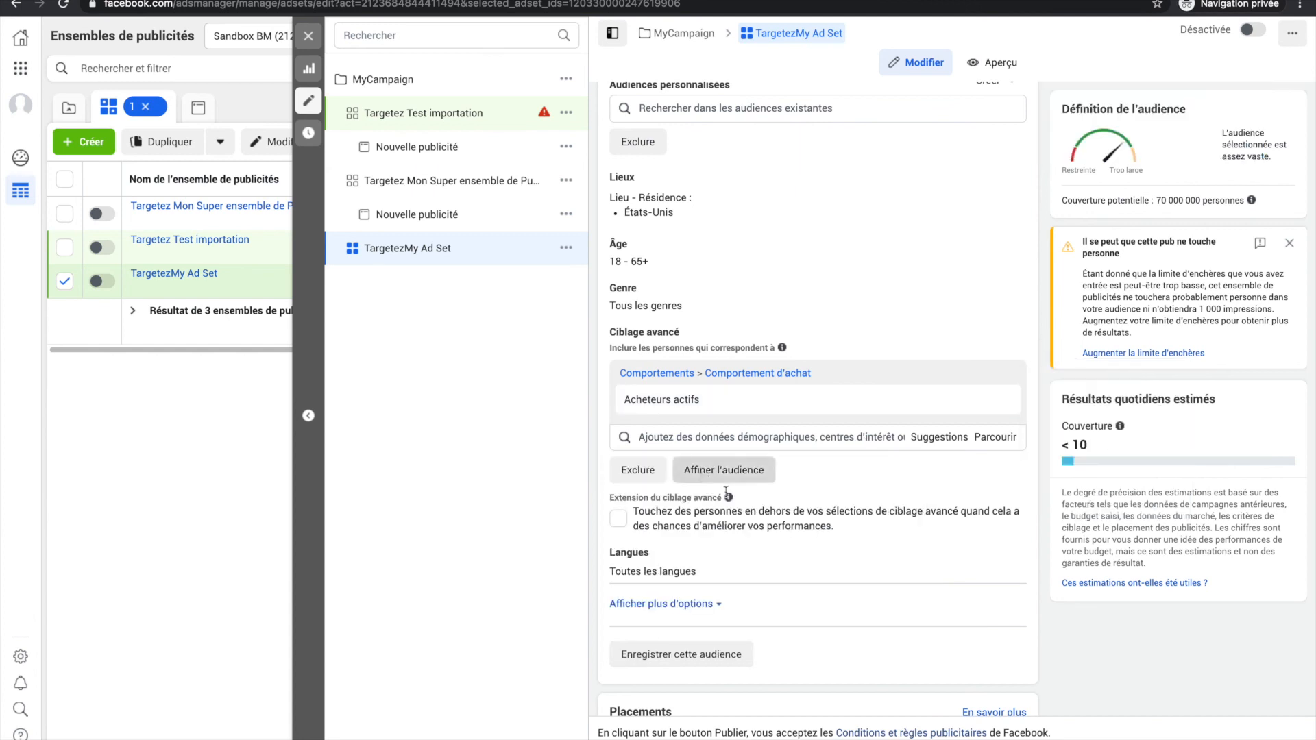
left_click(703, 473)
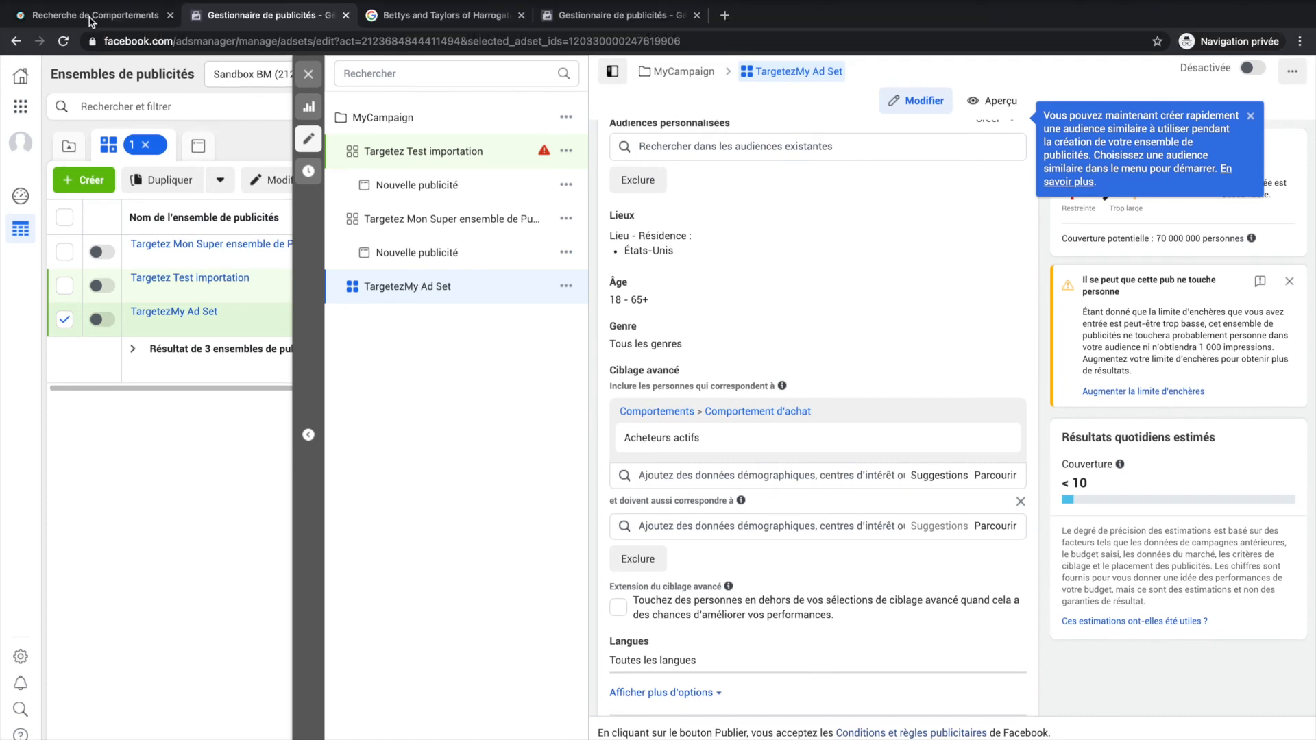
In Targetez, try moving Ghana and Honduras to Niveau 2, apply automatic segmentation to the selected audiences, and copy the Niveau 2 audiences.
left_click(91, 16)
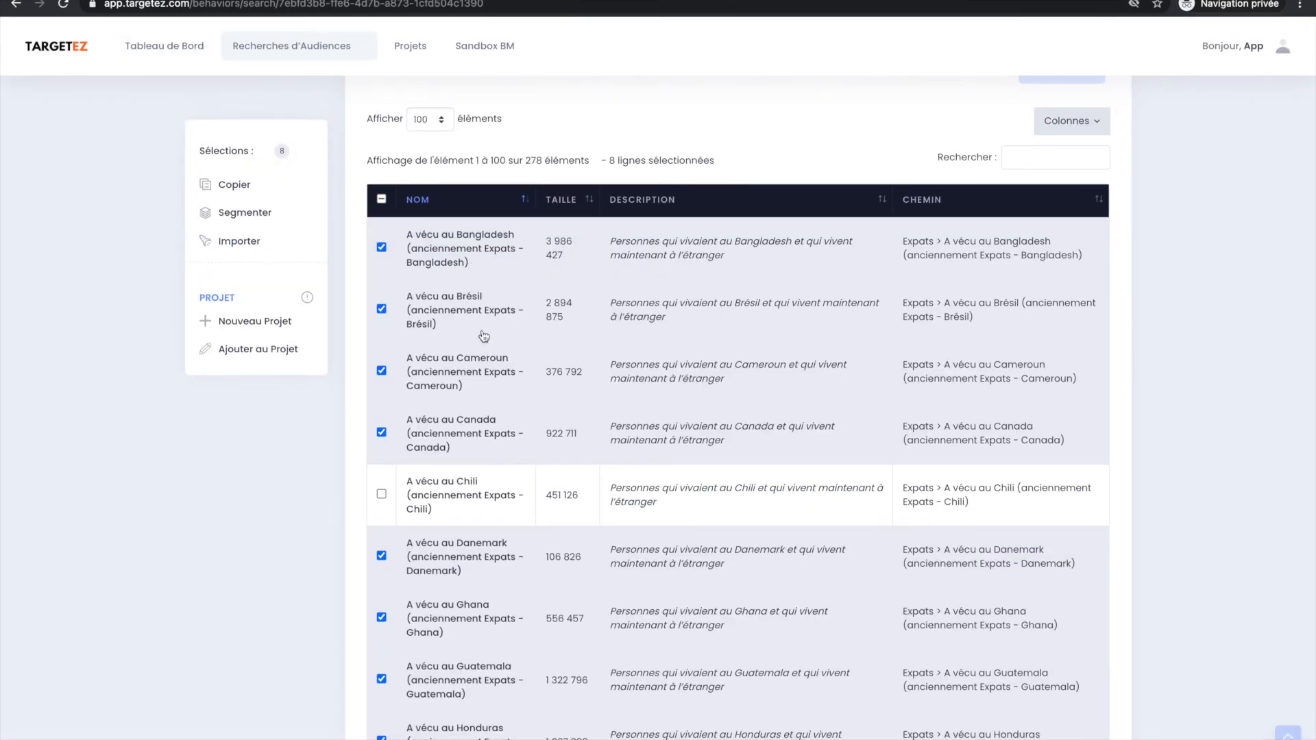
left_click(264, 209)
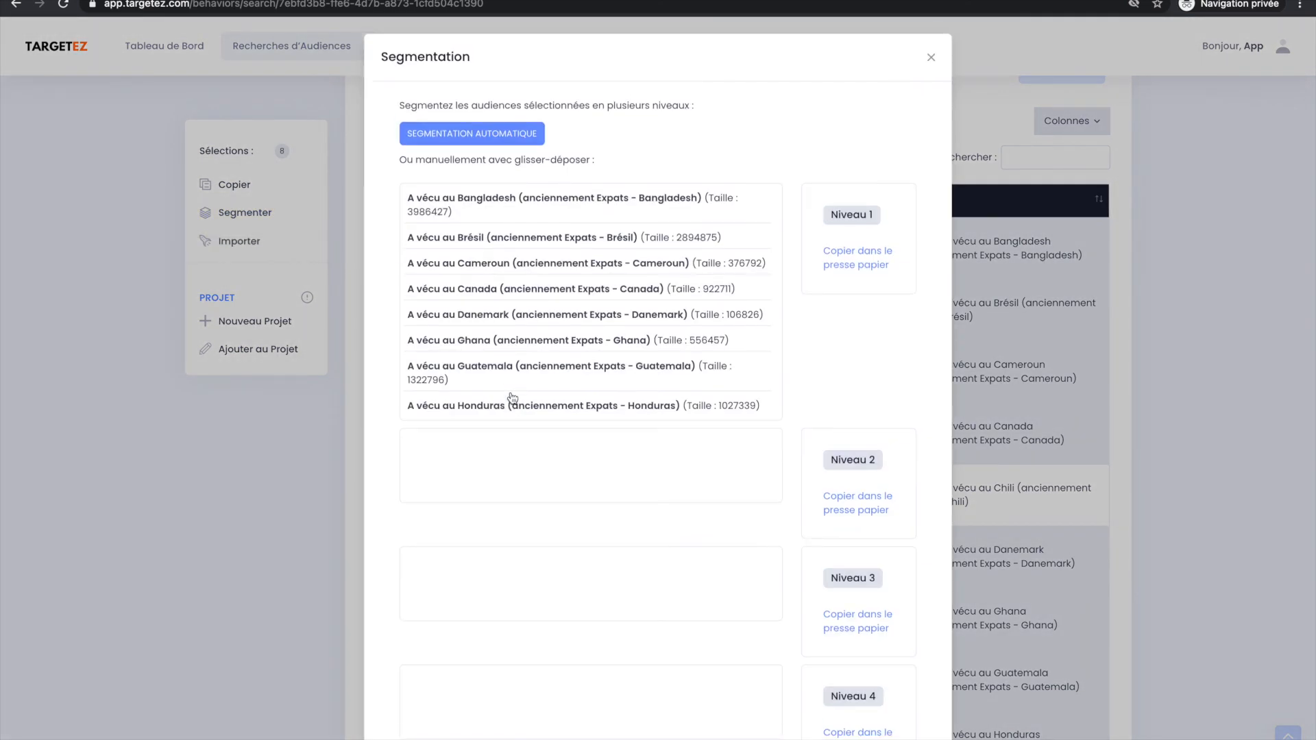
left_click_drag(529, 343, 528, 452)
left_click_drag(546, 392, 541, 455)
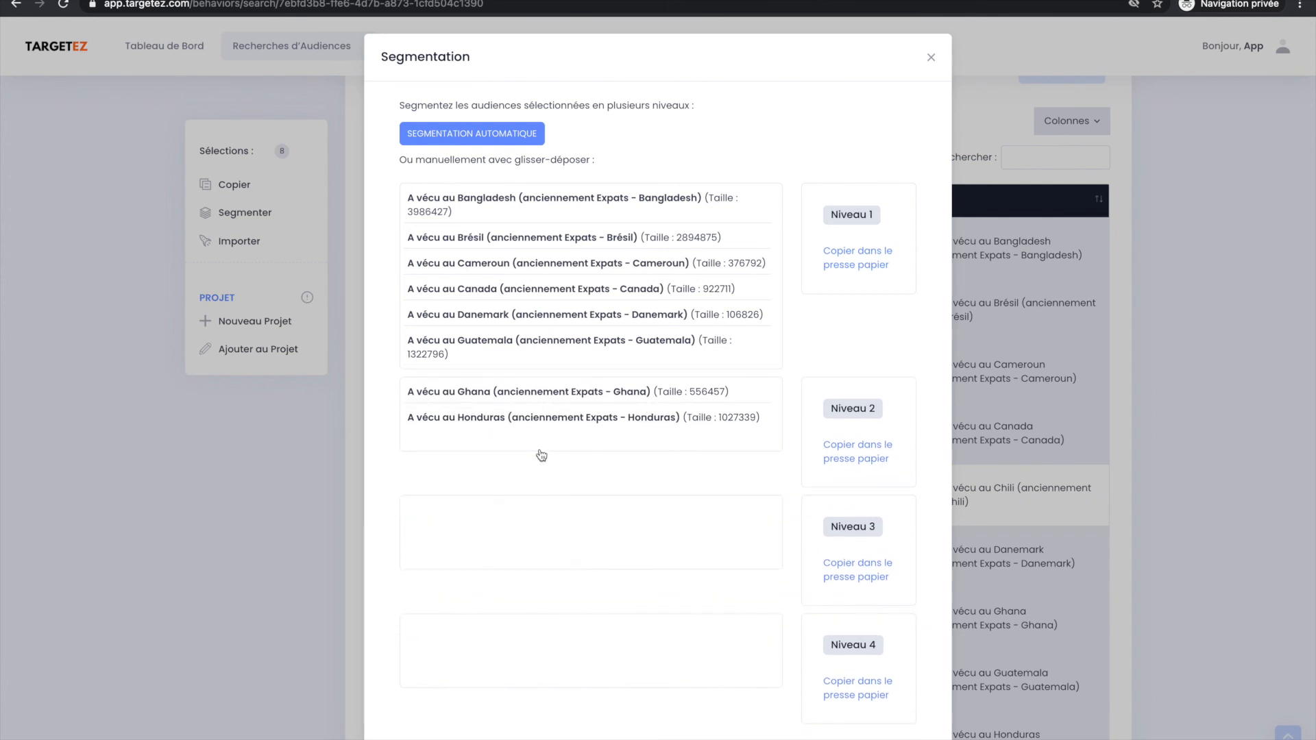
left_click(463, 134)
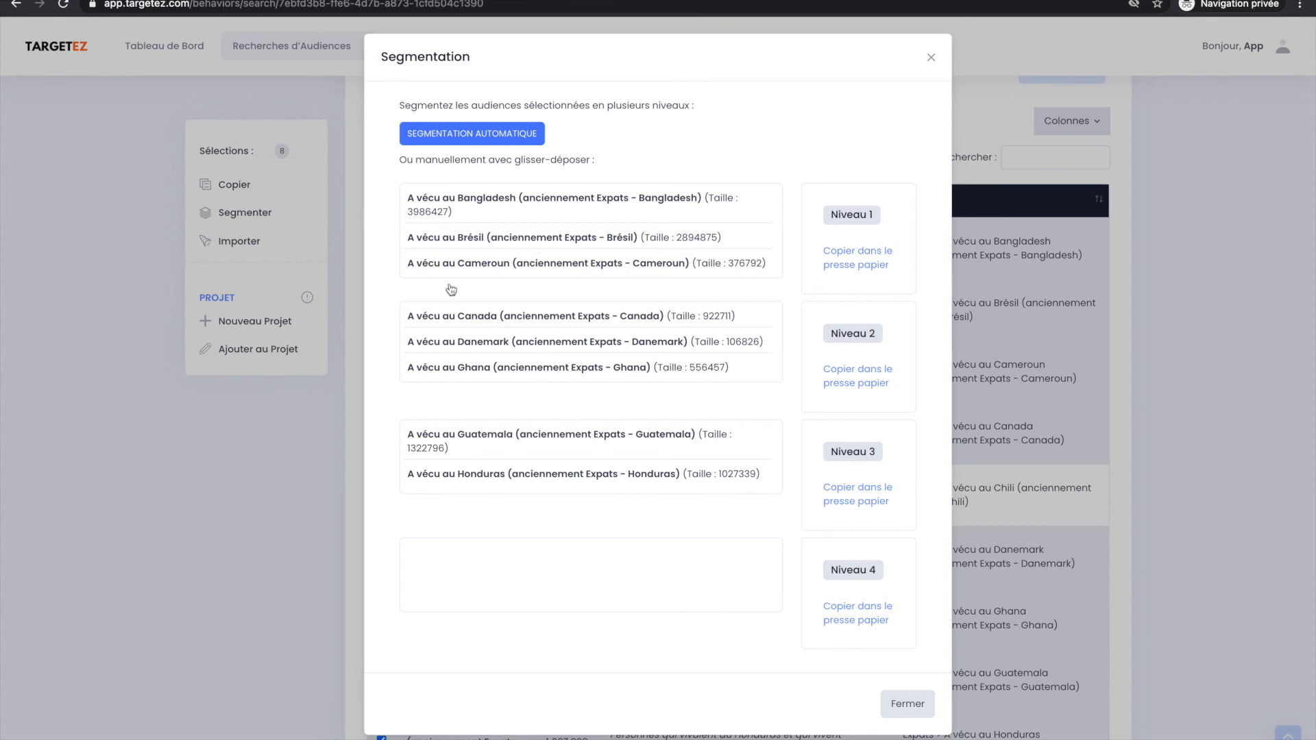
left_click(850, 377)
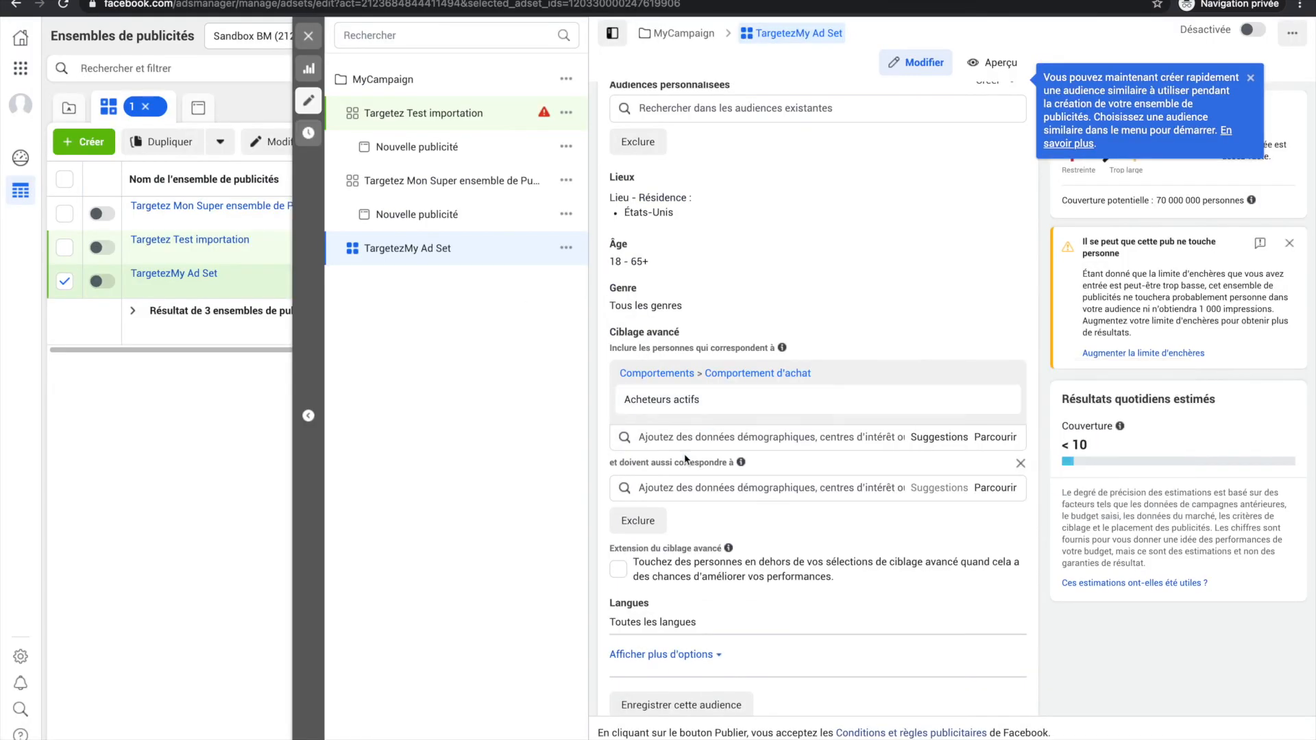
Switch to Facebook Ads Manager and paste the copied Niveau 2 audiences into TargetezMy Ad Set's narrowing condition.
left_click(680, 487)
key("ctrl+v")
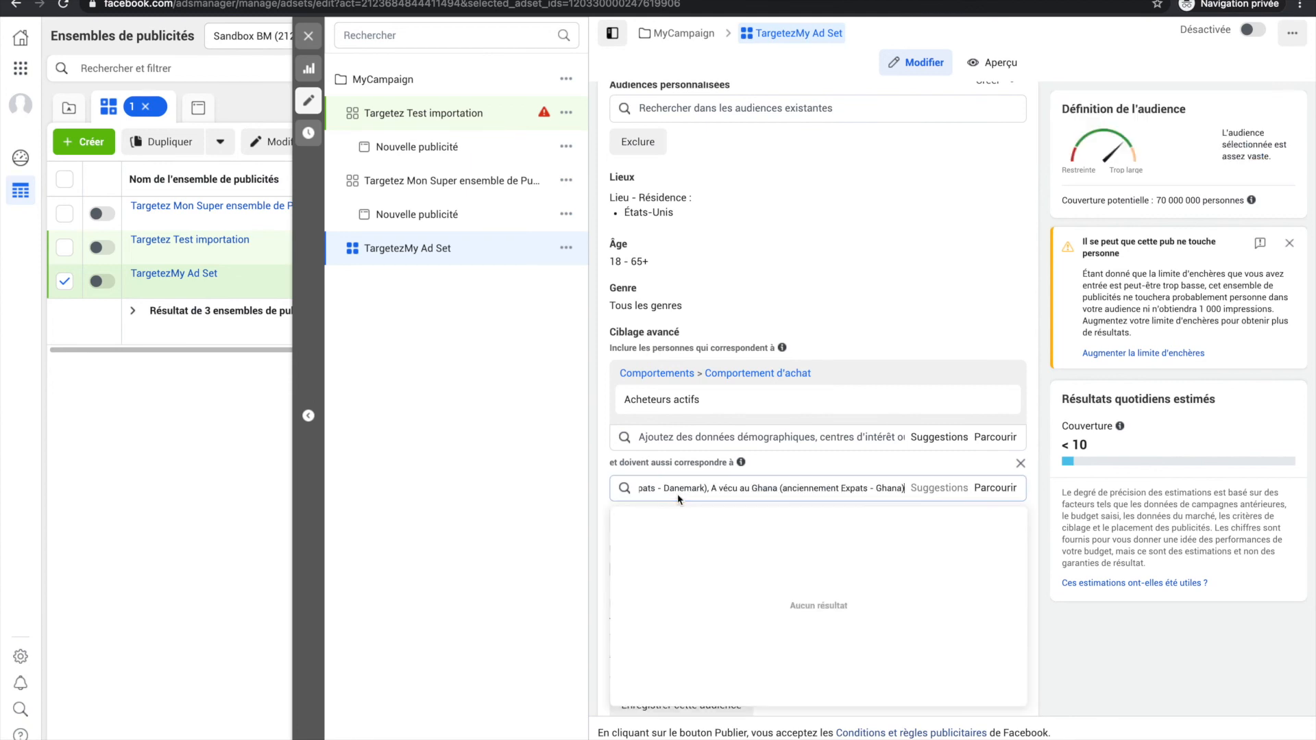
key("Return")
left_click(562, 491)
scroll(740, 609, "down", 1)
scroll(740, 609, "down", 1)
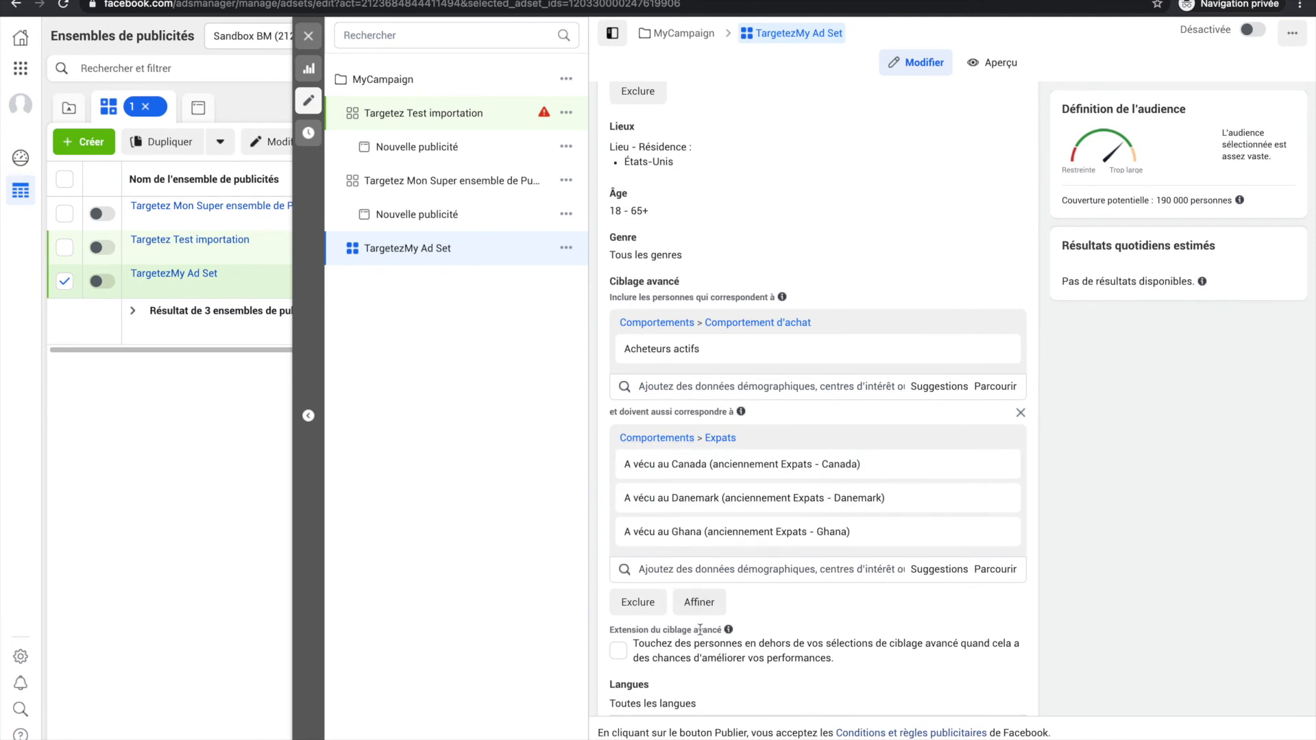
Replace the Expats condition with a new empty narrowing condition and paste the Niveau 2 audiences into it again.
left_click(699, 602)
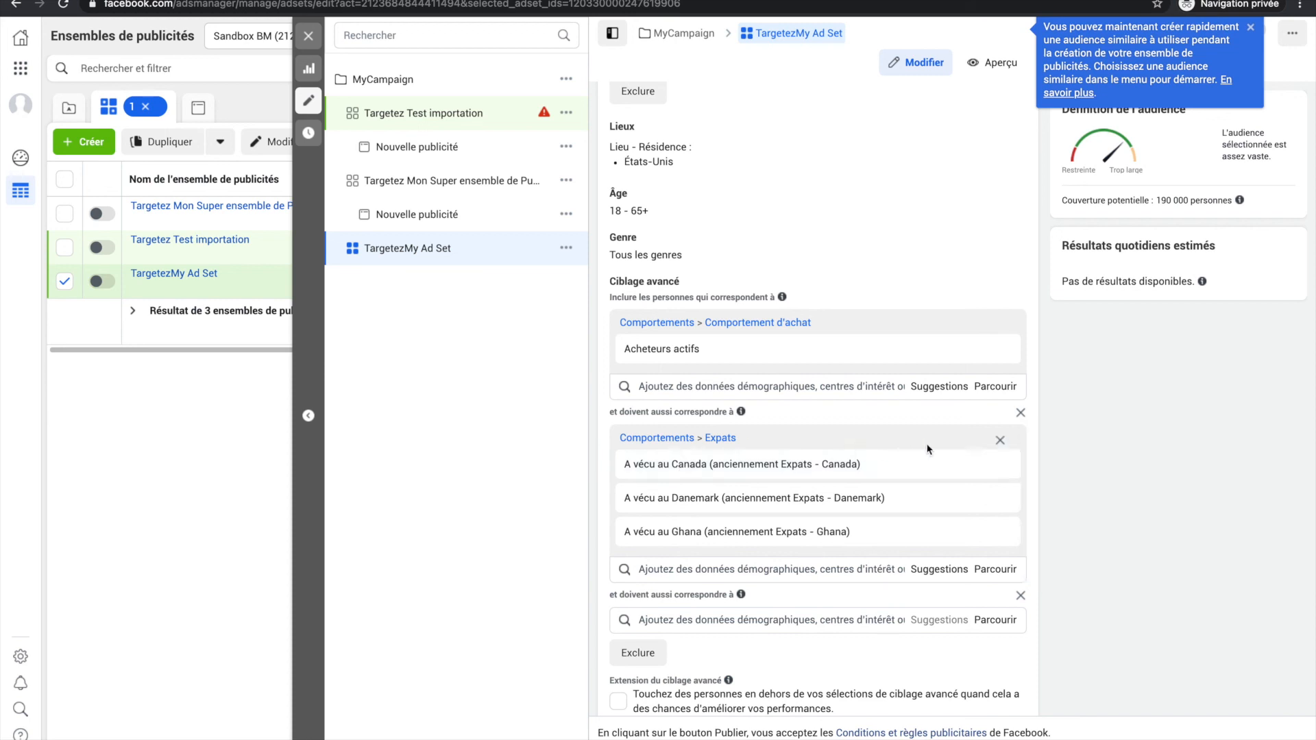
left_click(1021, 414)
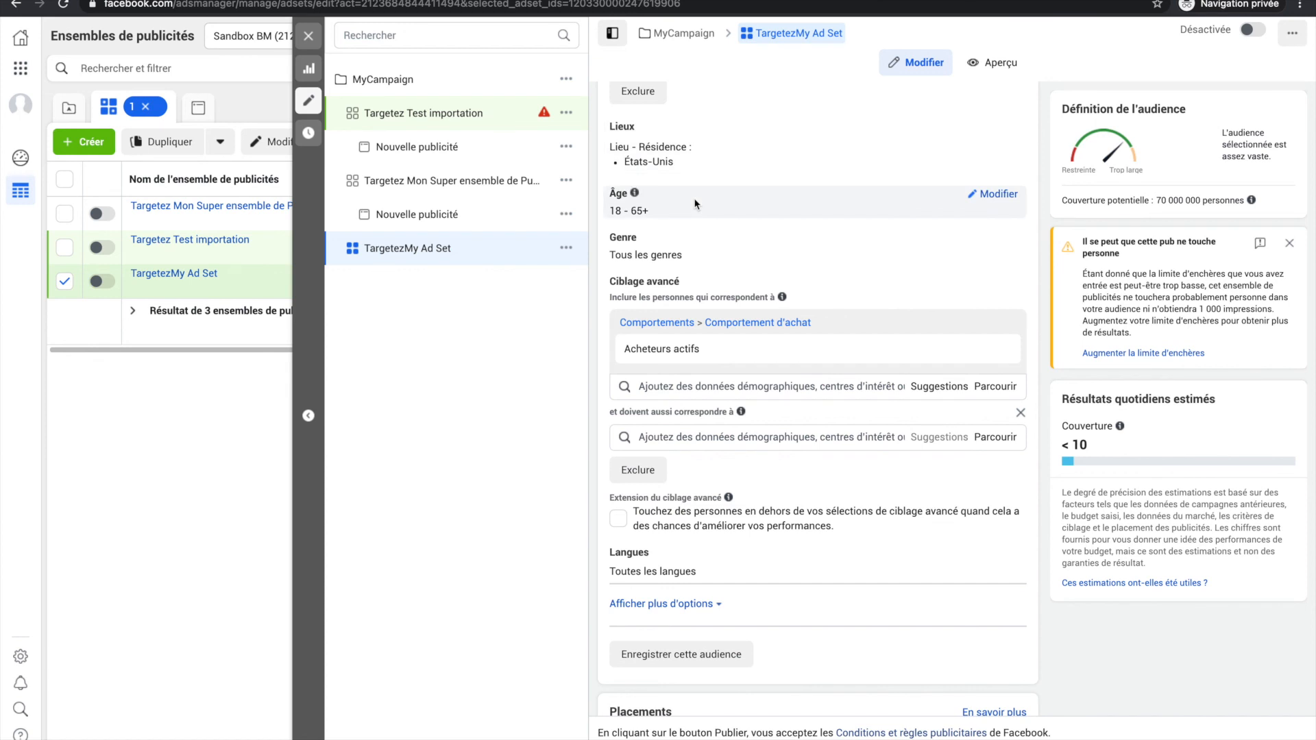
scroll(695, 204, "up", 1)
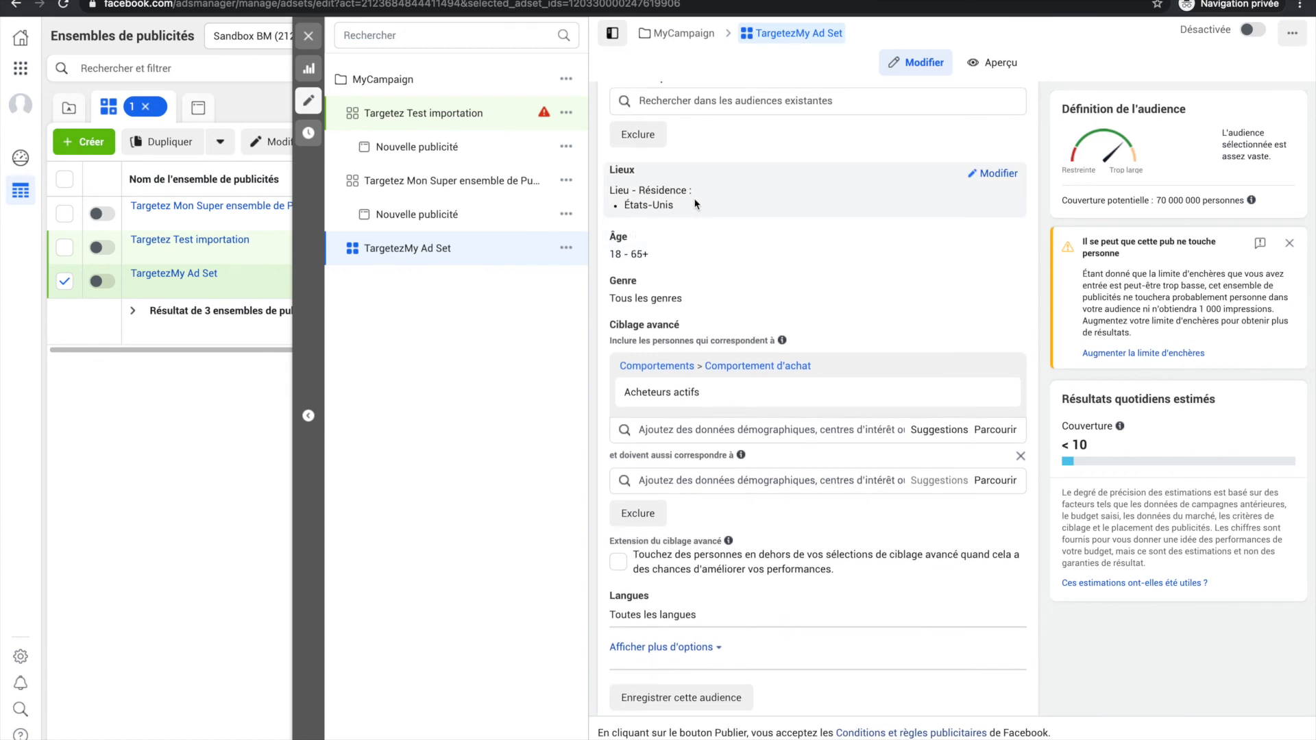
left_click(666, 479)
key("ctrl+v")
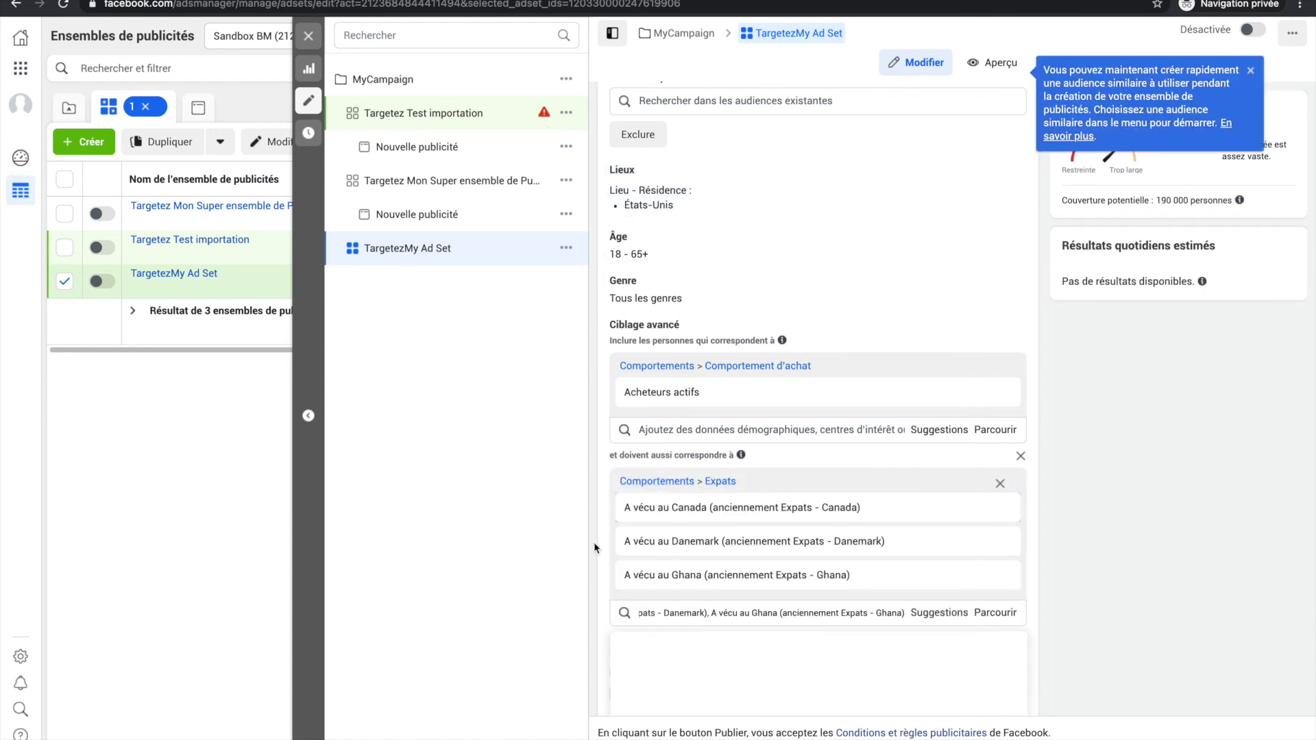
left_click(555, 539)
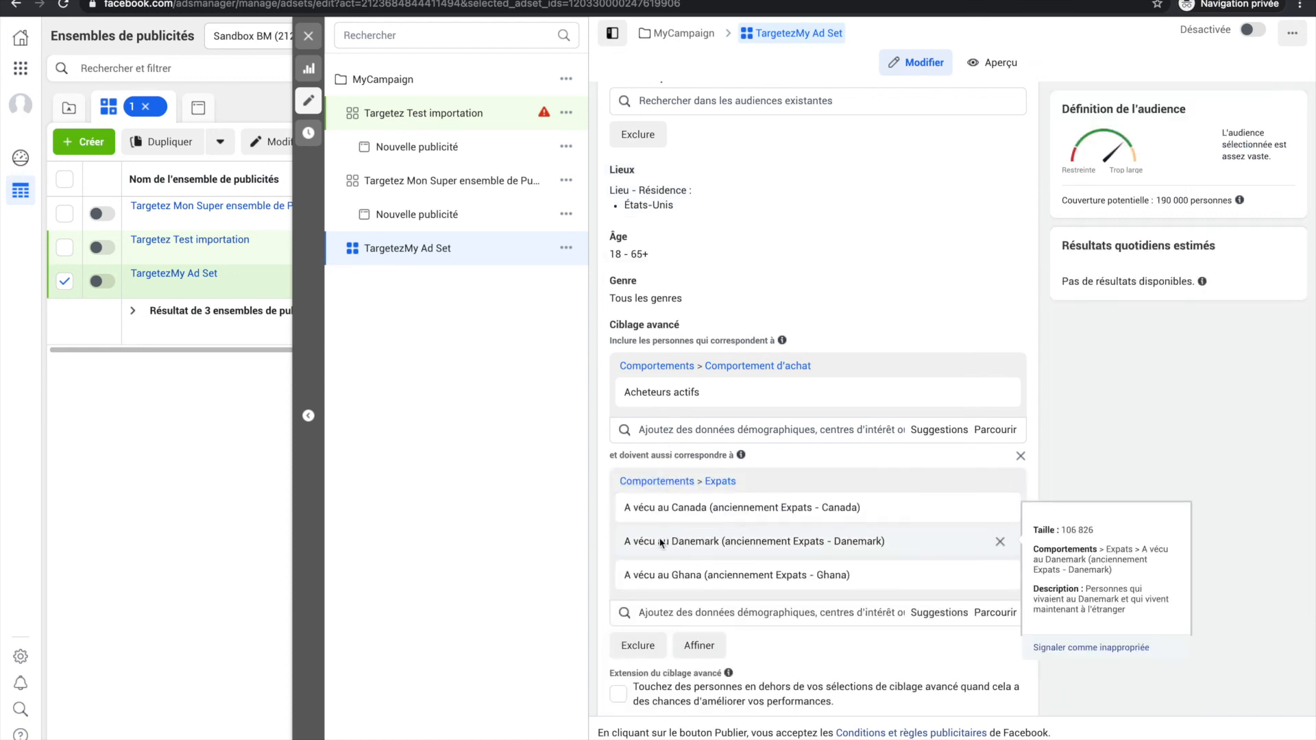
mouse_move(686, 539)
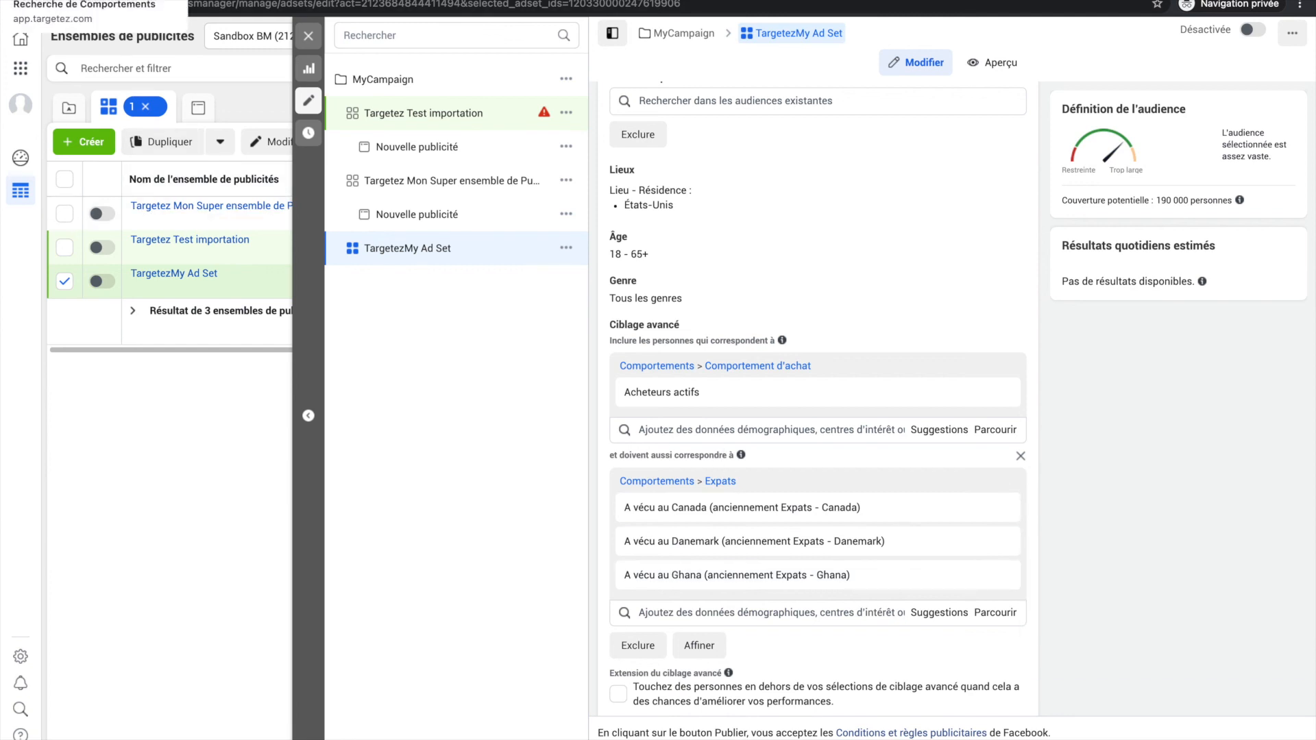
Switch to Targetez, close the segmentation, and return to the start of the behaviour results page to read the beta feedback notice.
left_click(89, 0)
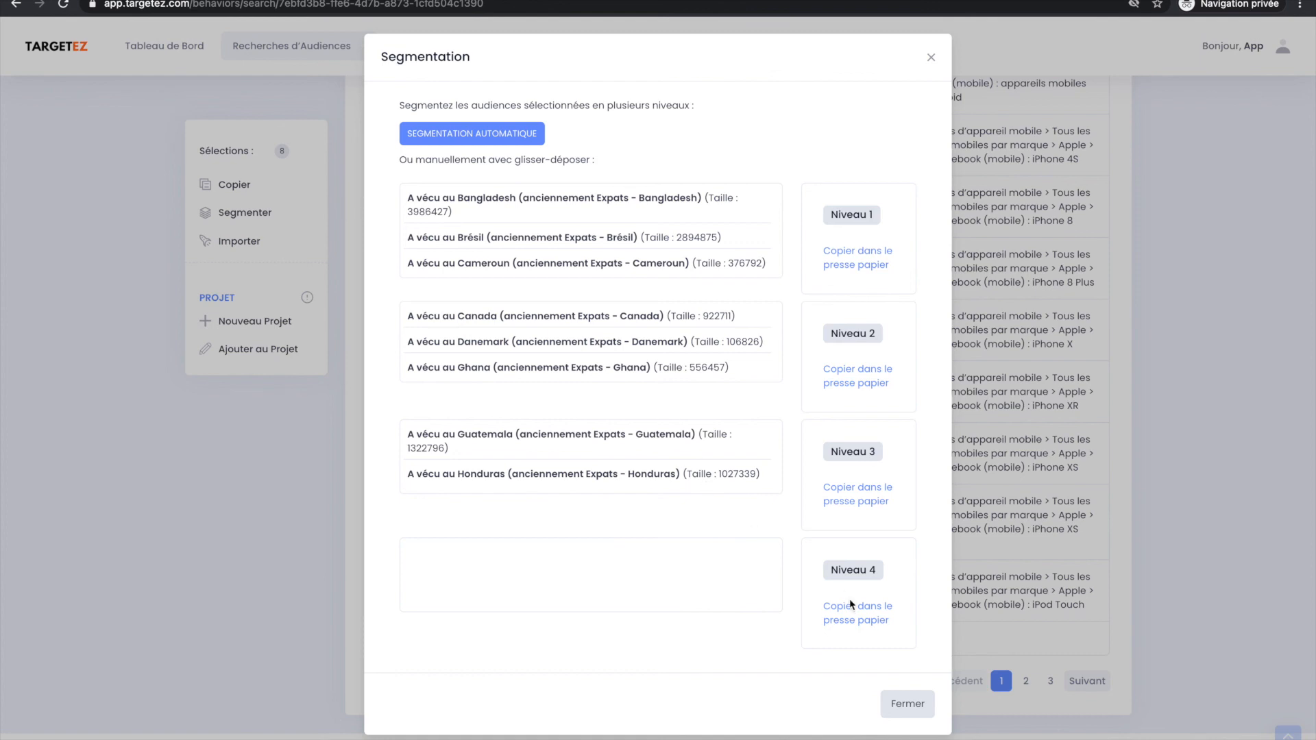
left_click(902, 716)
scroll(713, 331, "up", 10)
scroll(713, 332, "up", 10)
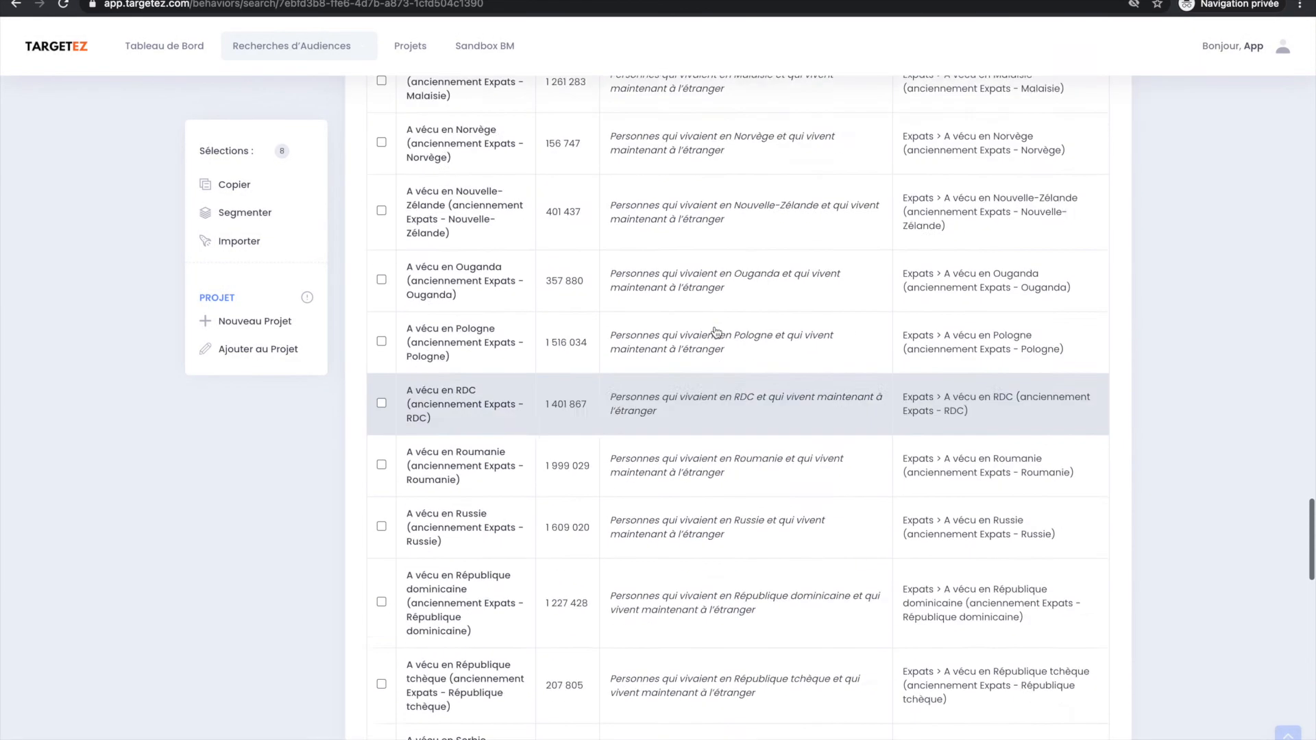
left_click(1288, 732)
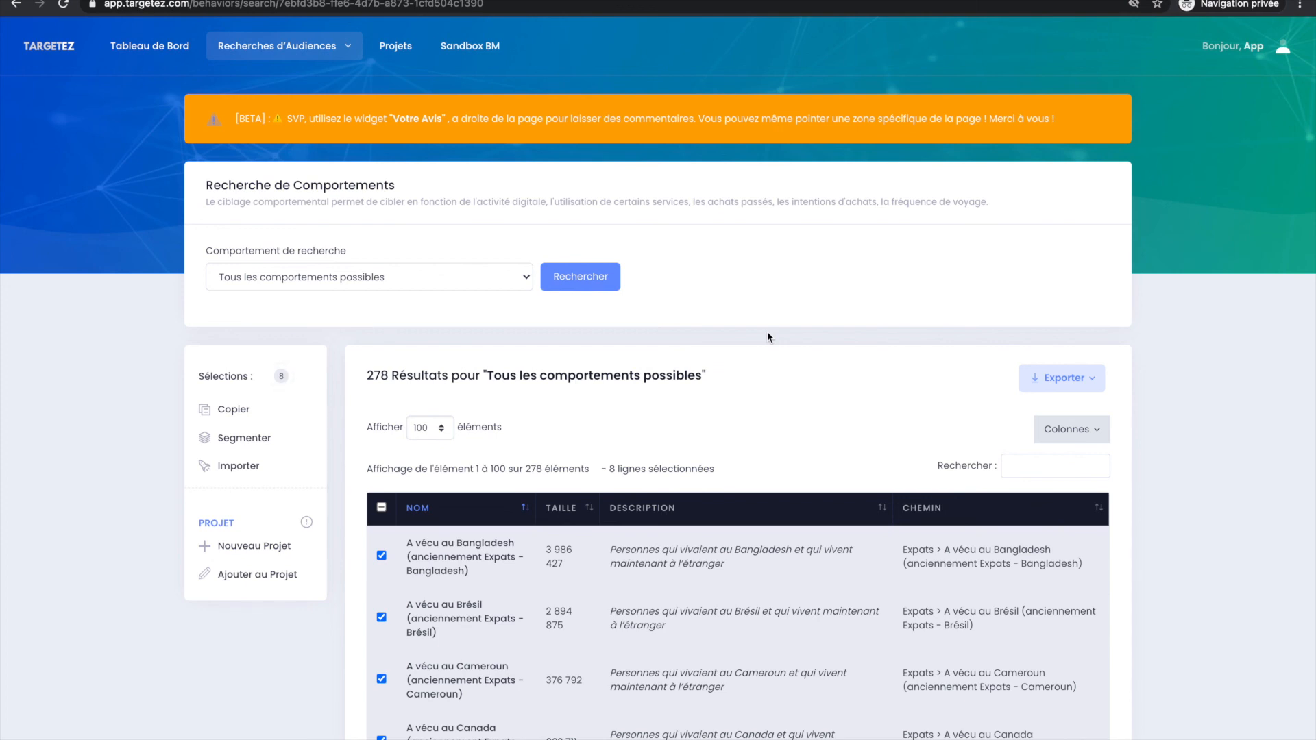
left_click_drag(237, 118, 568, 121)
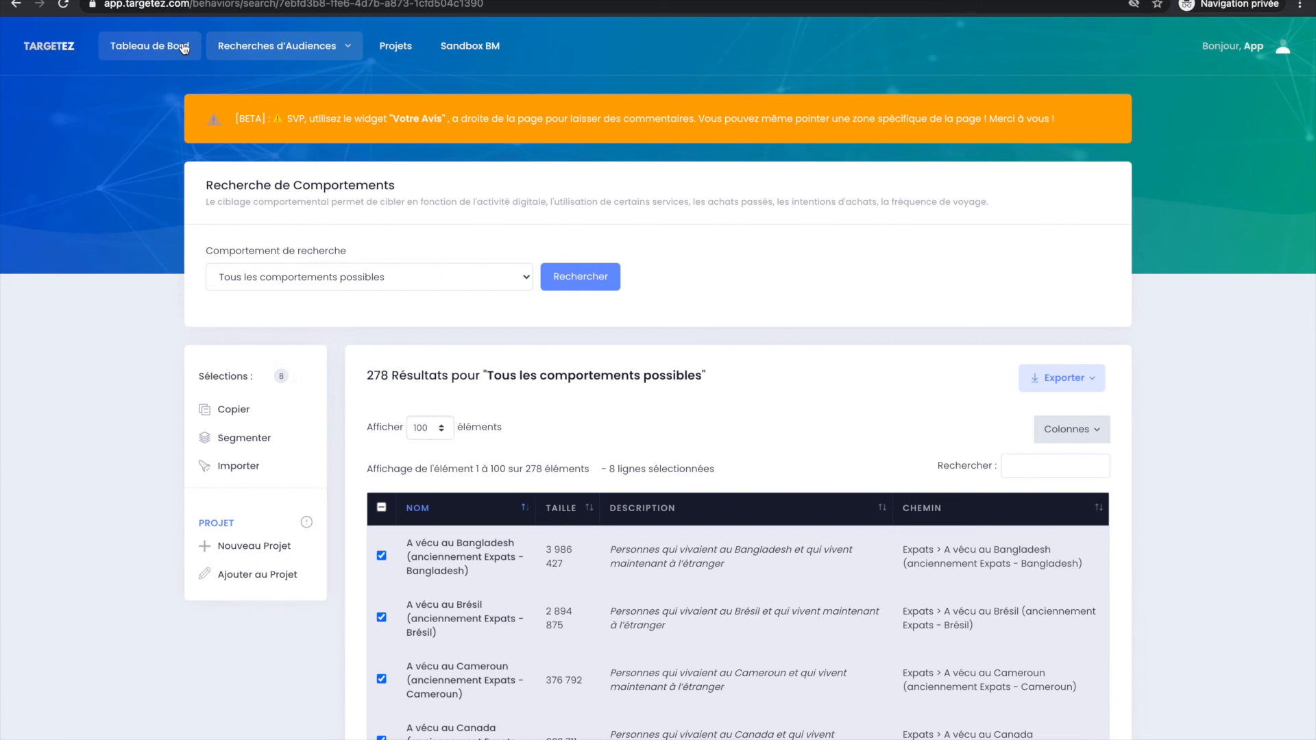
Go to the targetez.com home page and start the trial from there.
left_click(236, 8)
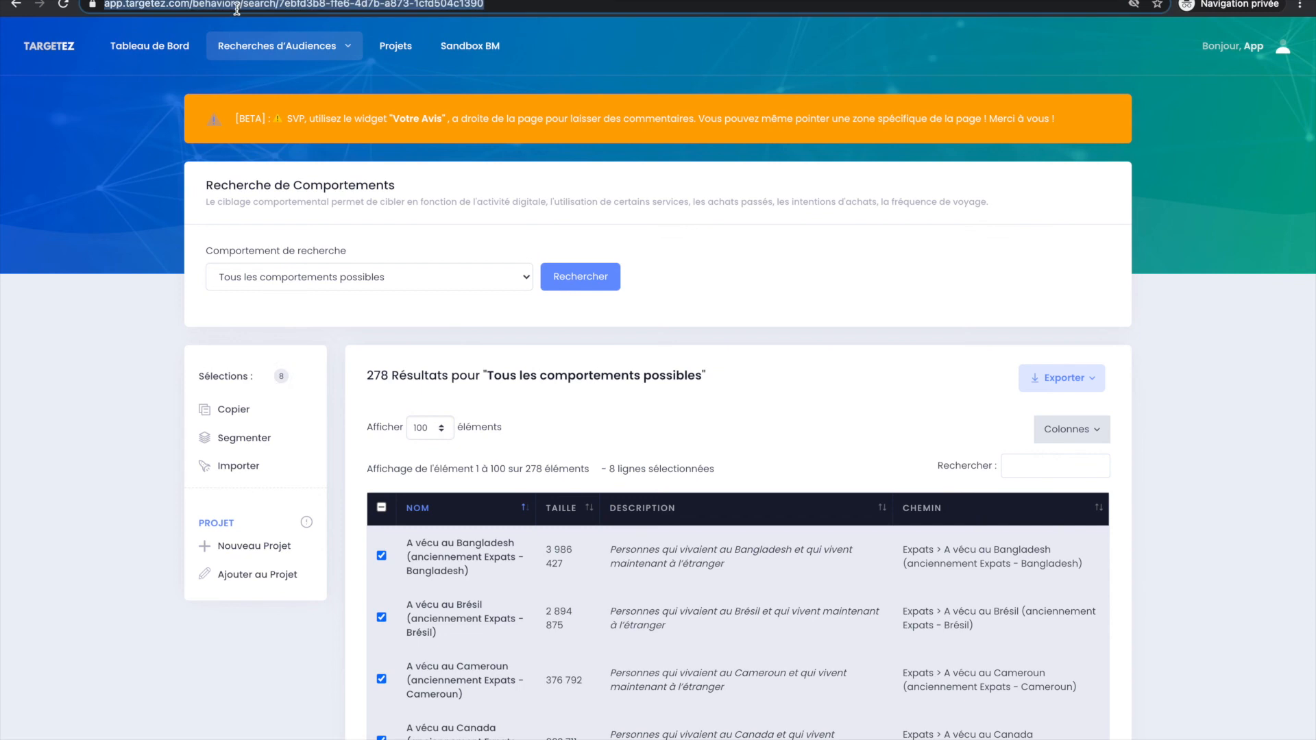
type("targetez.com")
key("Return")
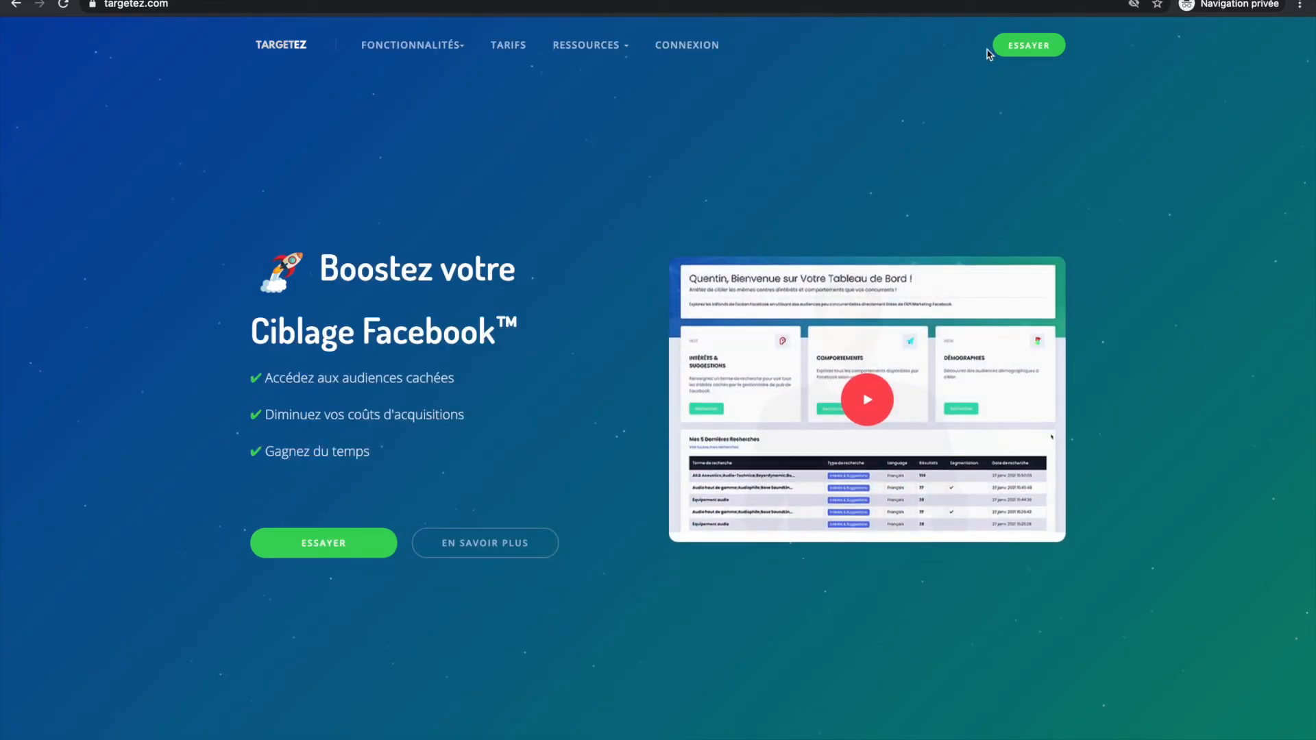
left_click(1006, 48)
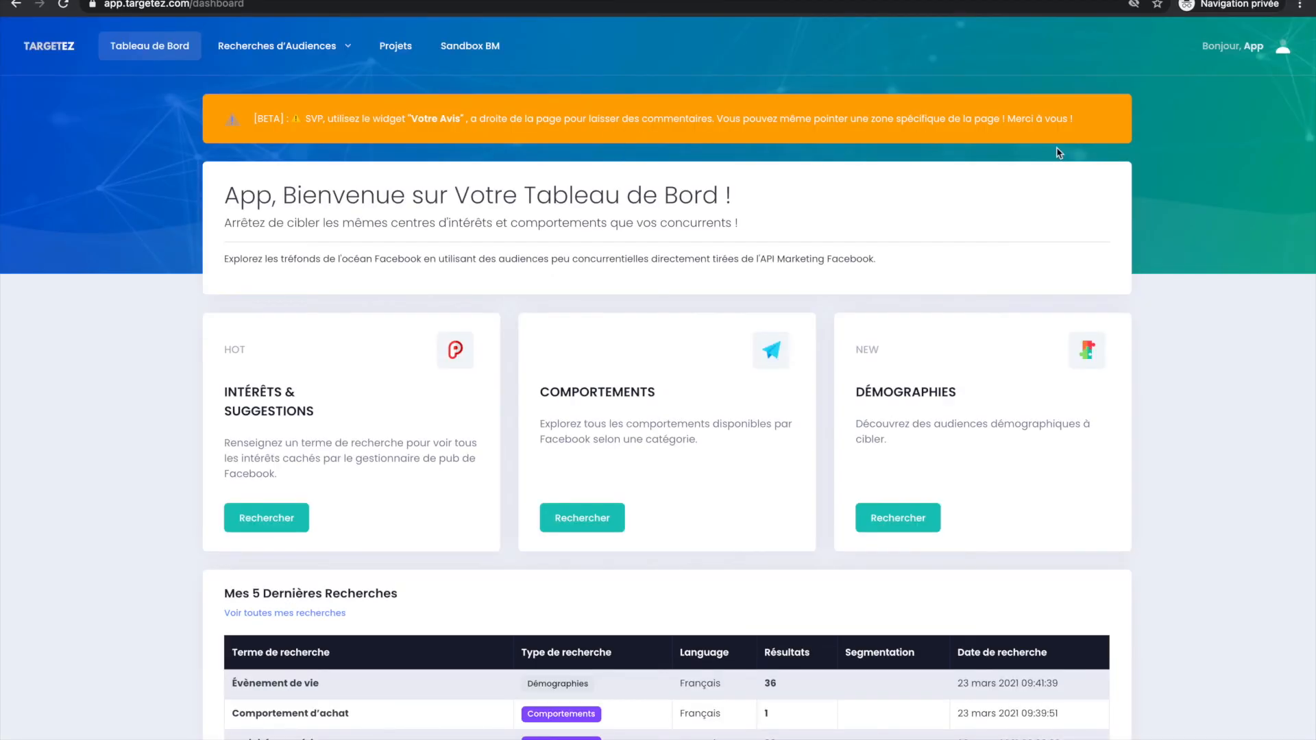
Log out of the current Targetez account and open the form for creating a new account.
left_click(1233, 55)
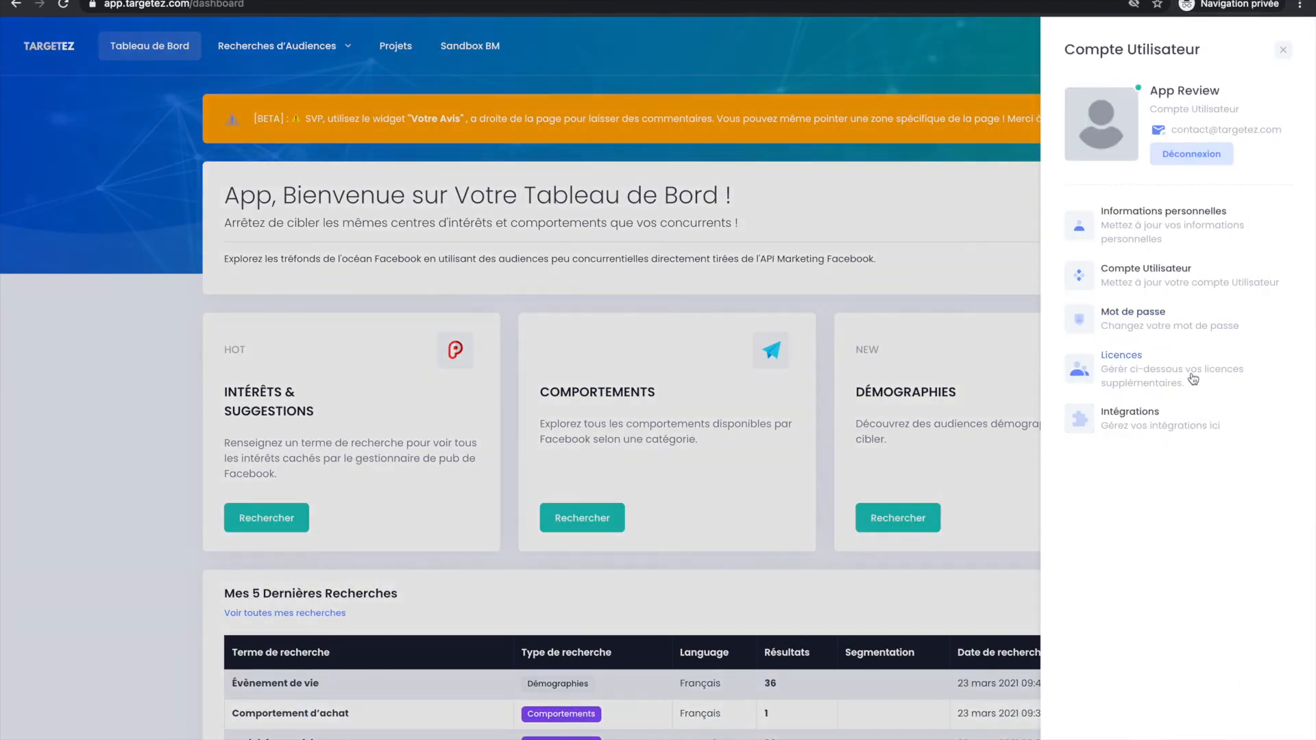
left_click(1191, 154)
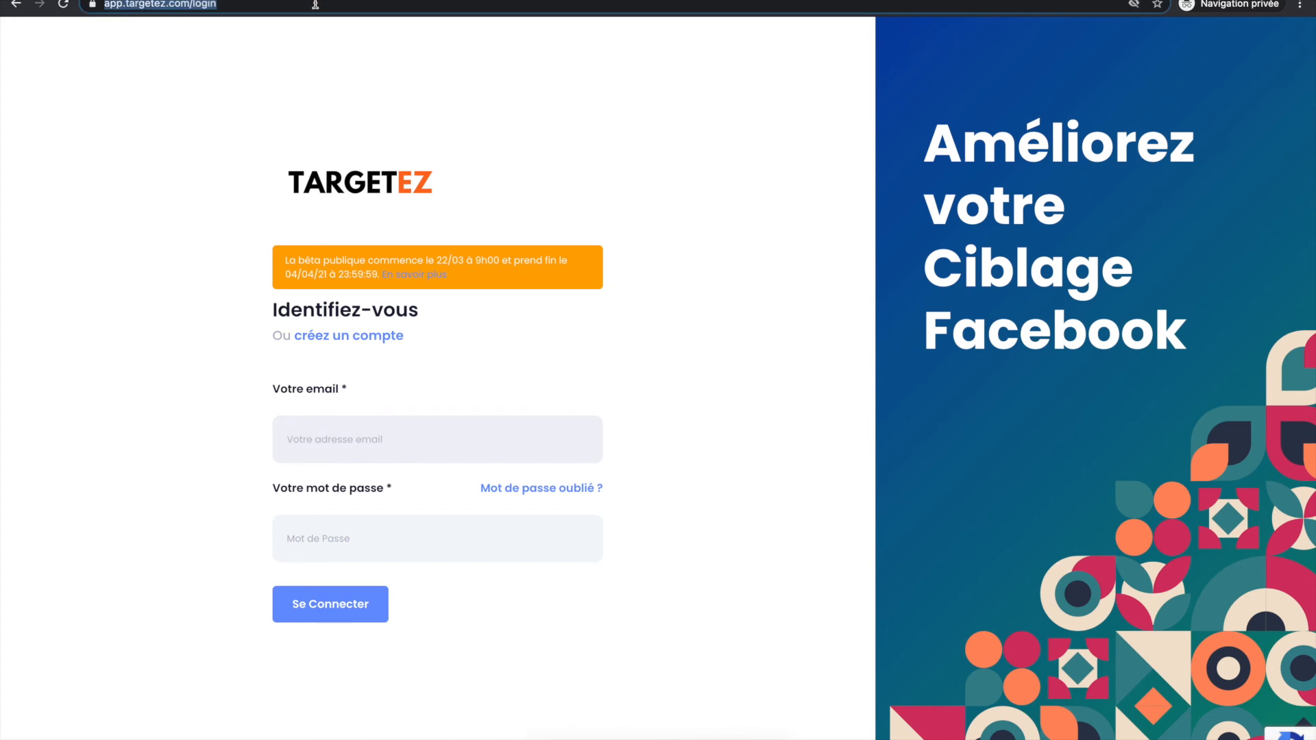
left_click(343, 337)
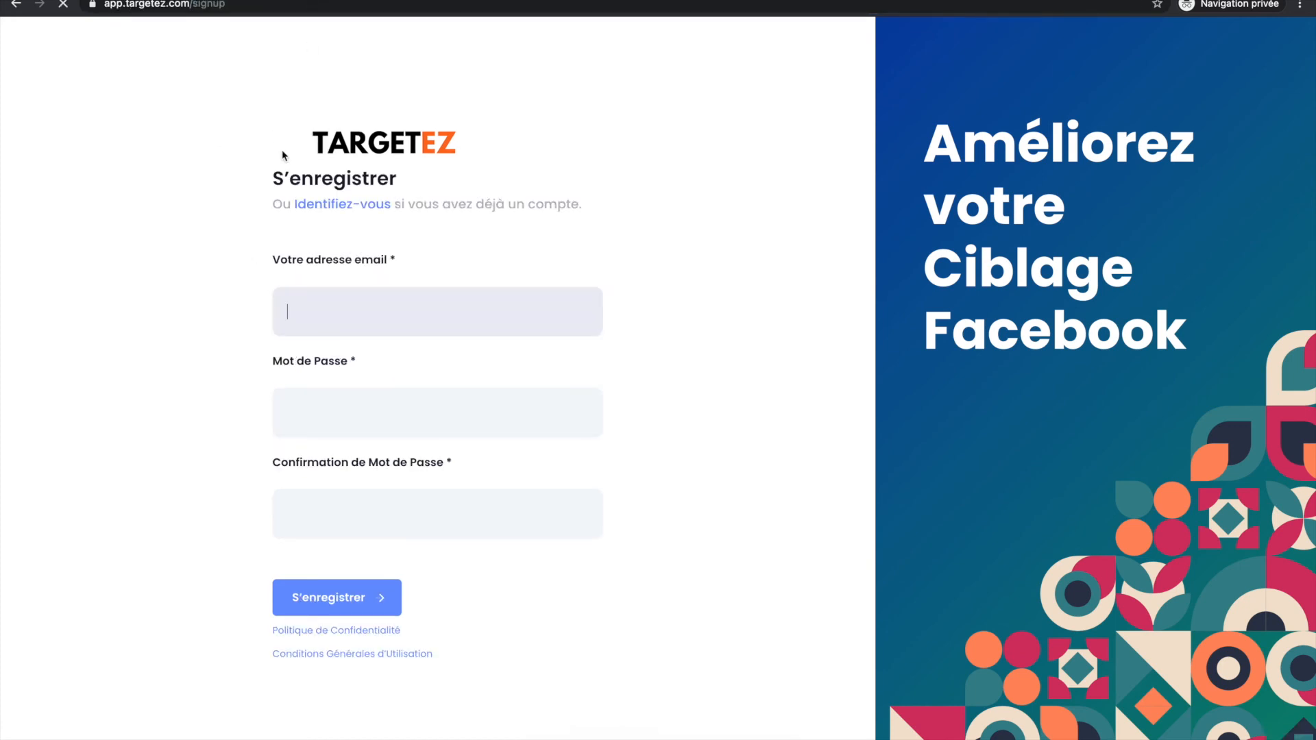